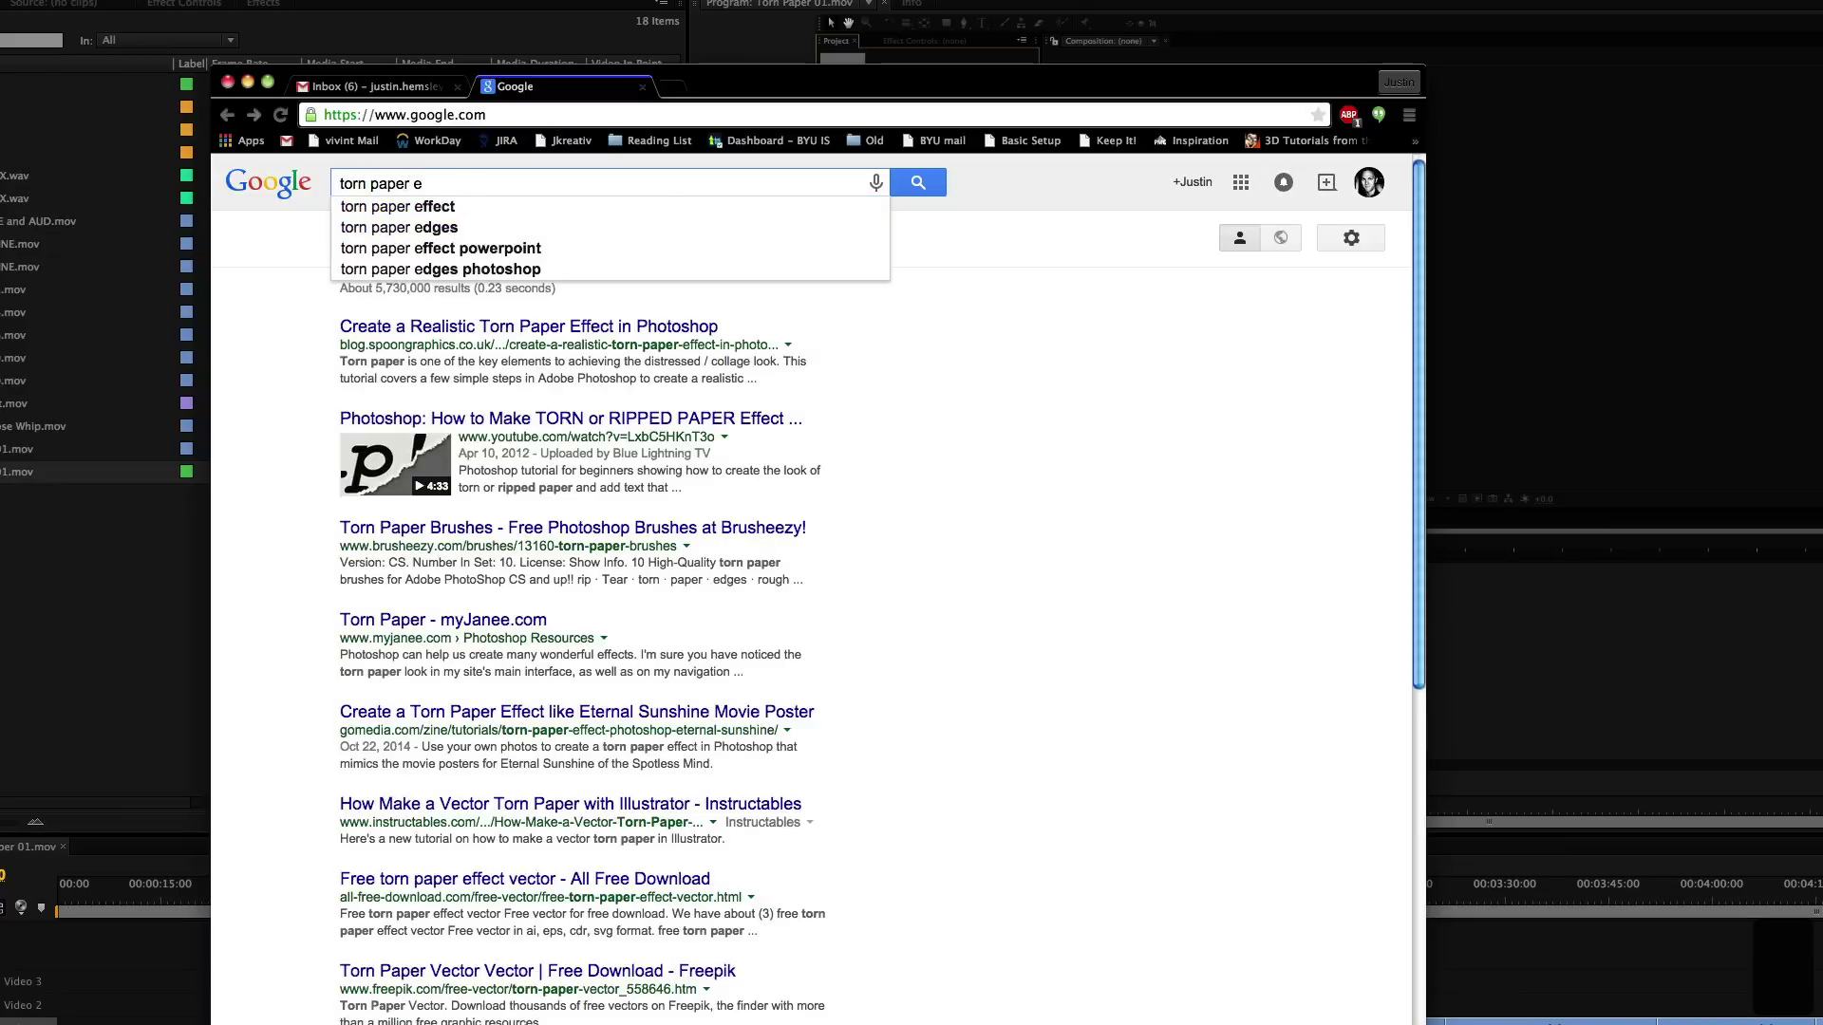
- Search Google Images for "torn paper edges" and open one of the torn paper pictures
{"action": "type", "text": "dges"}
{"action": "key", "text": "Return"}
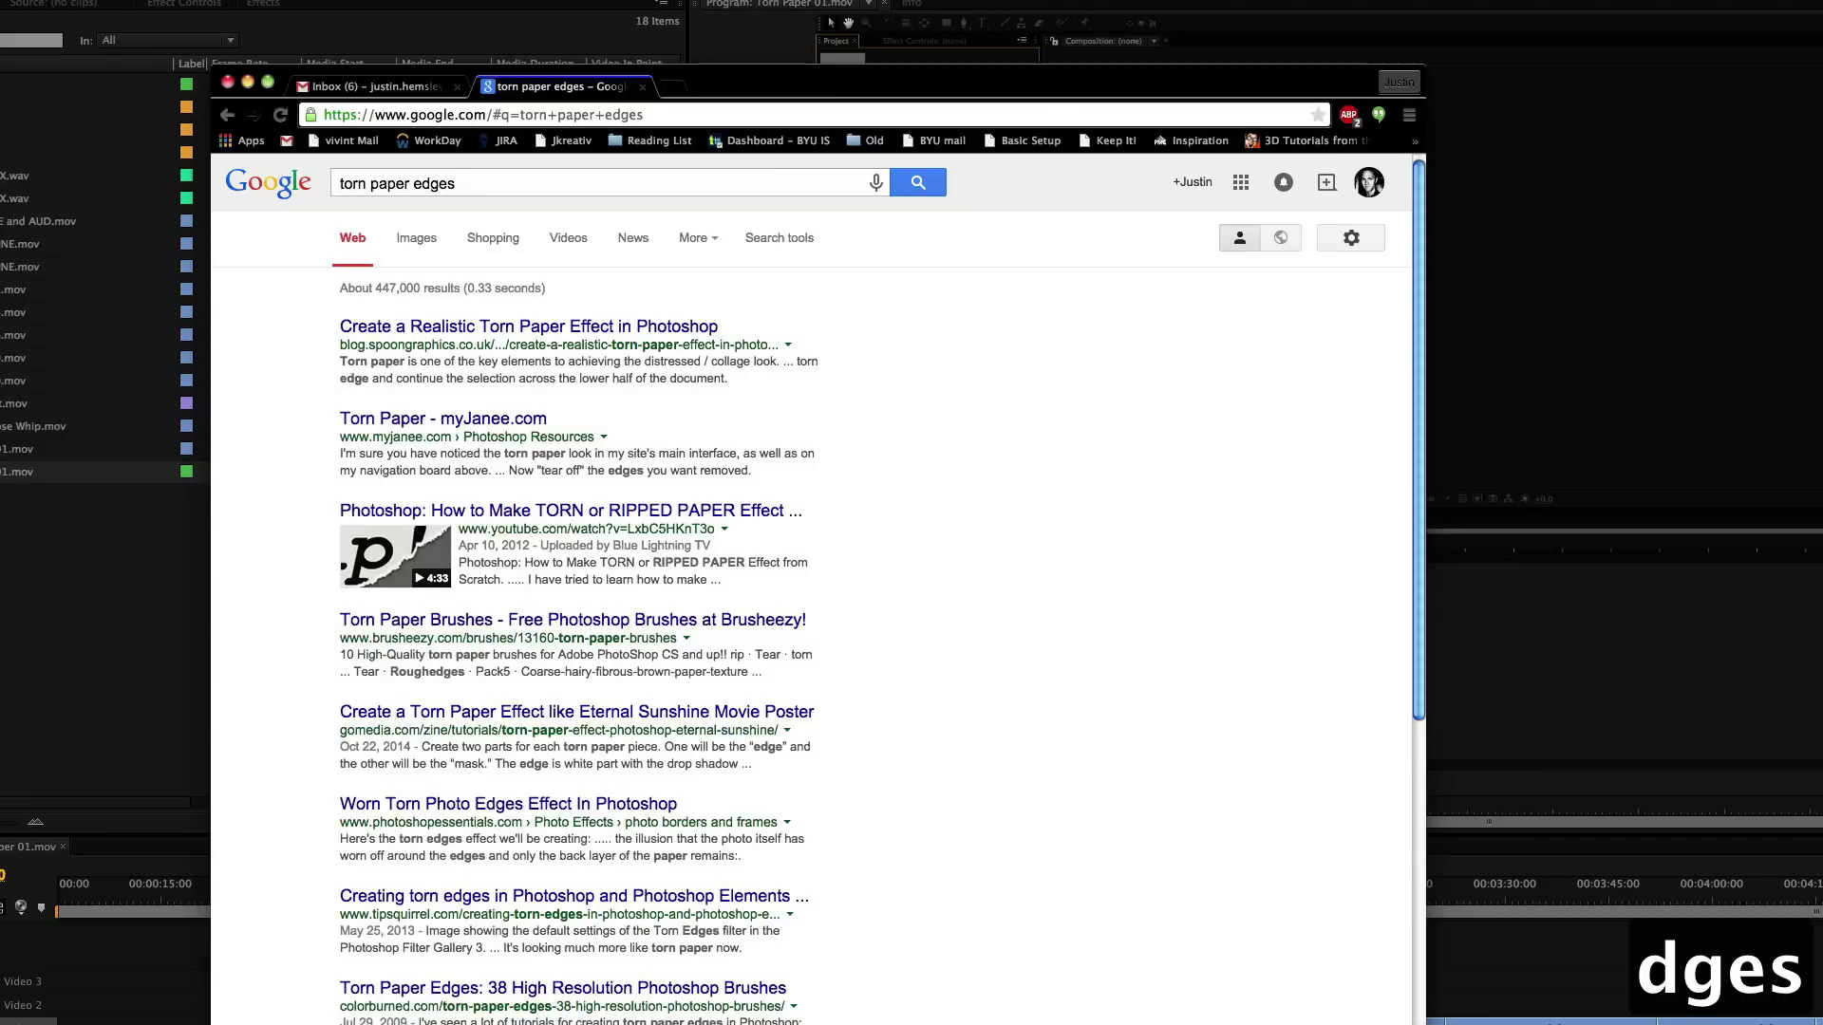
{"action": "left_click", "coordinate": [423, 243]}
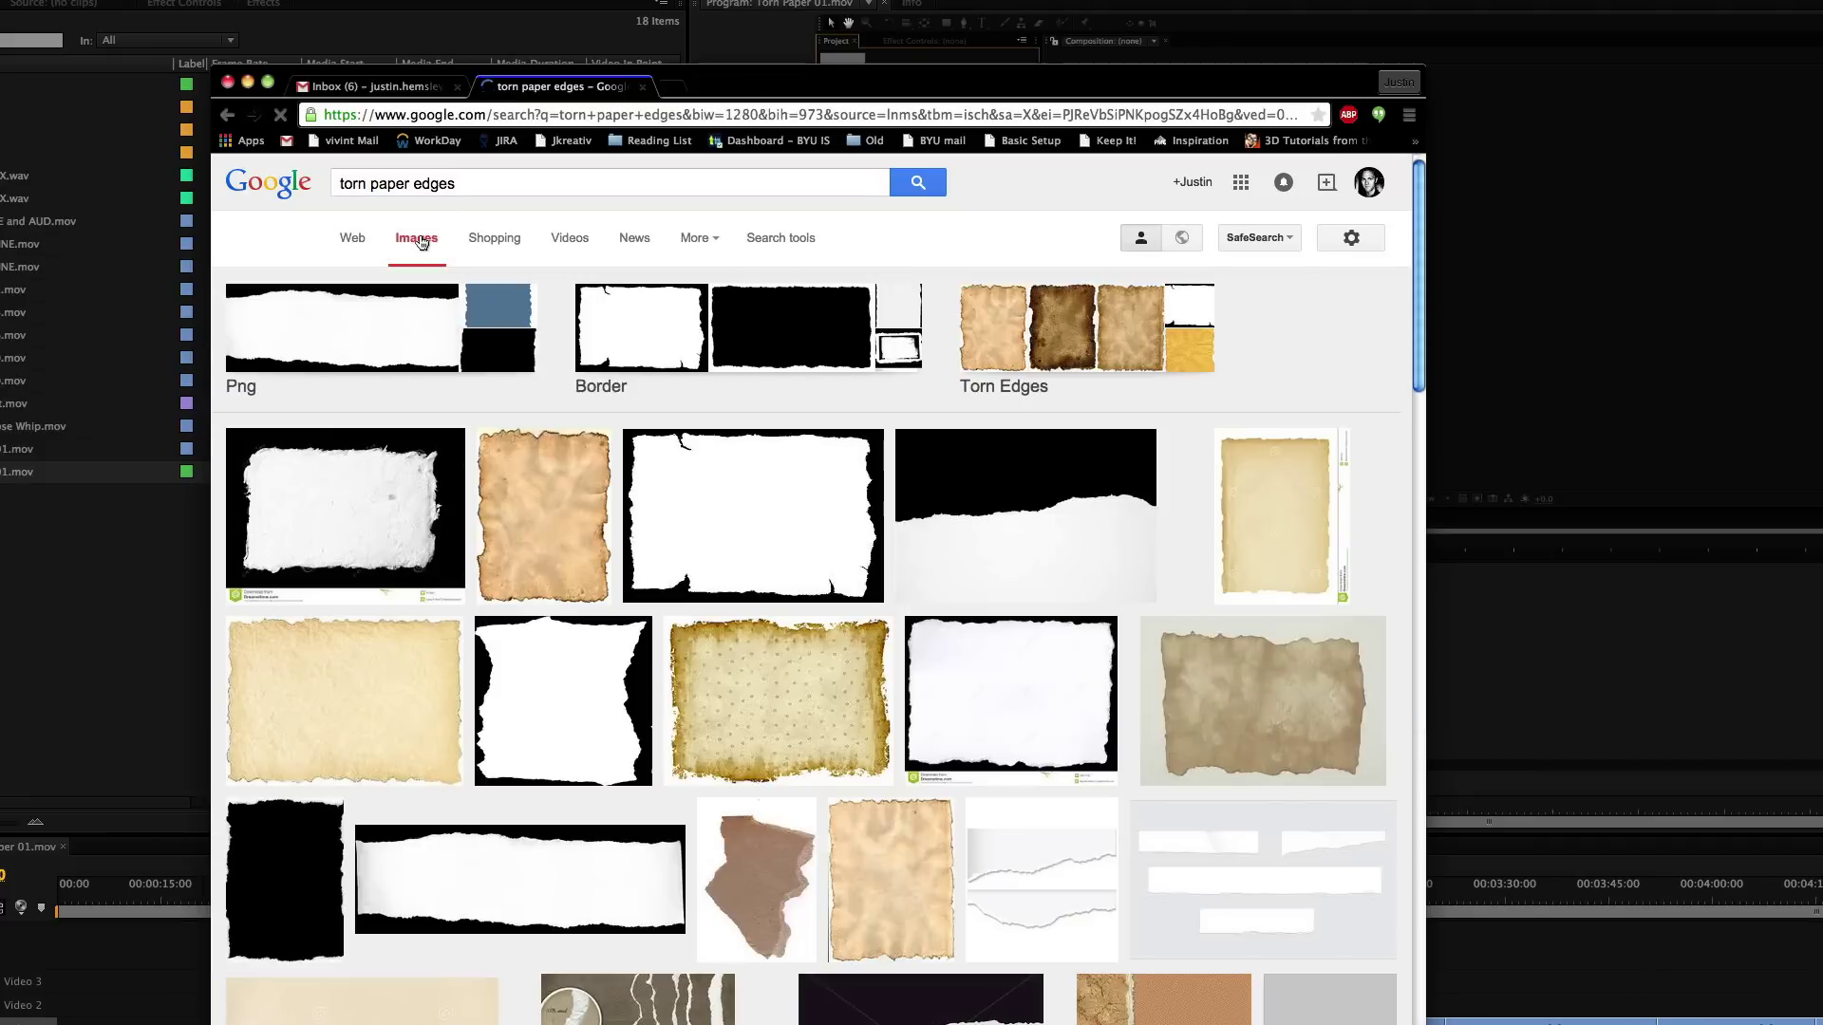
{"action": "left_click", "coordinate": [1144, 593]}
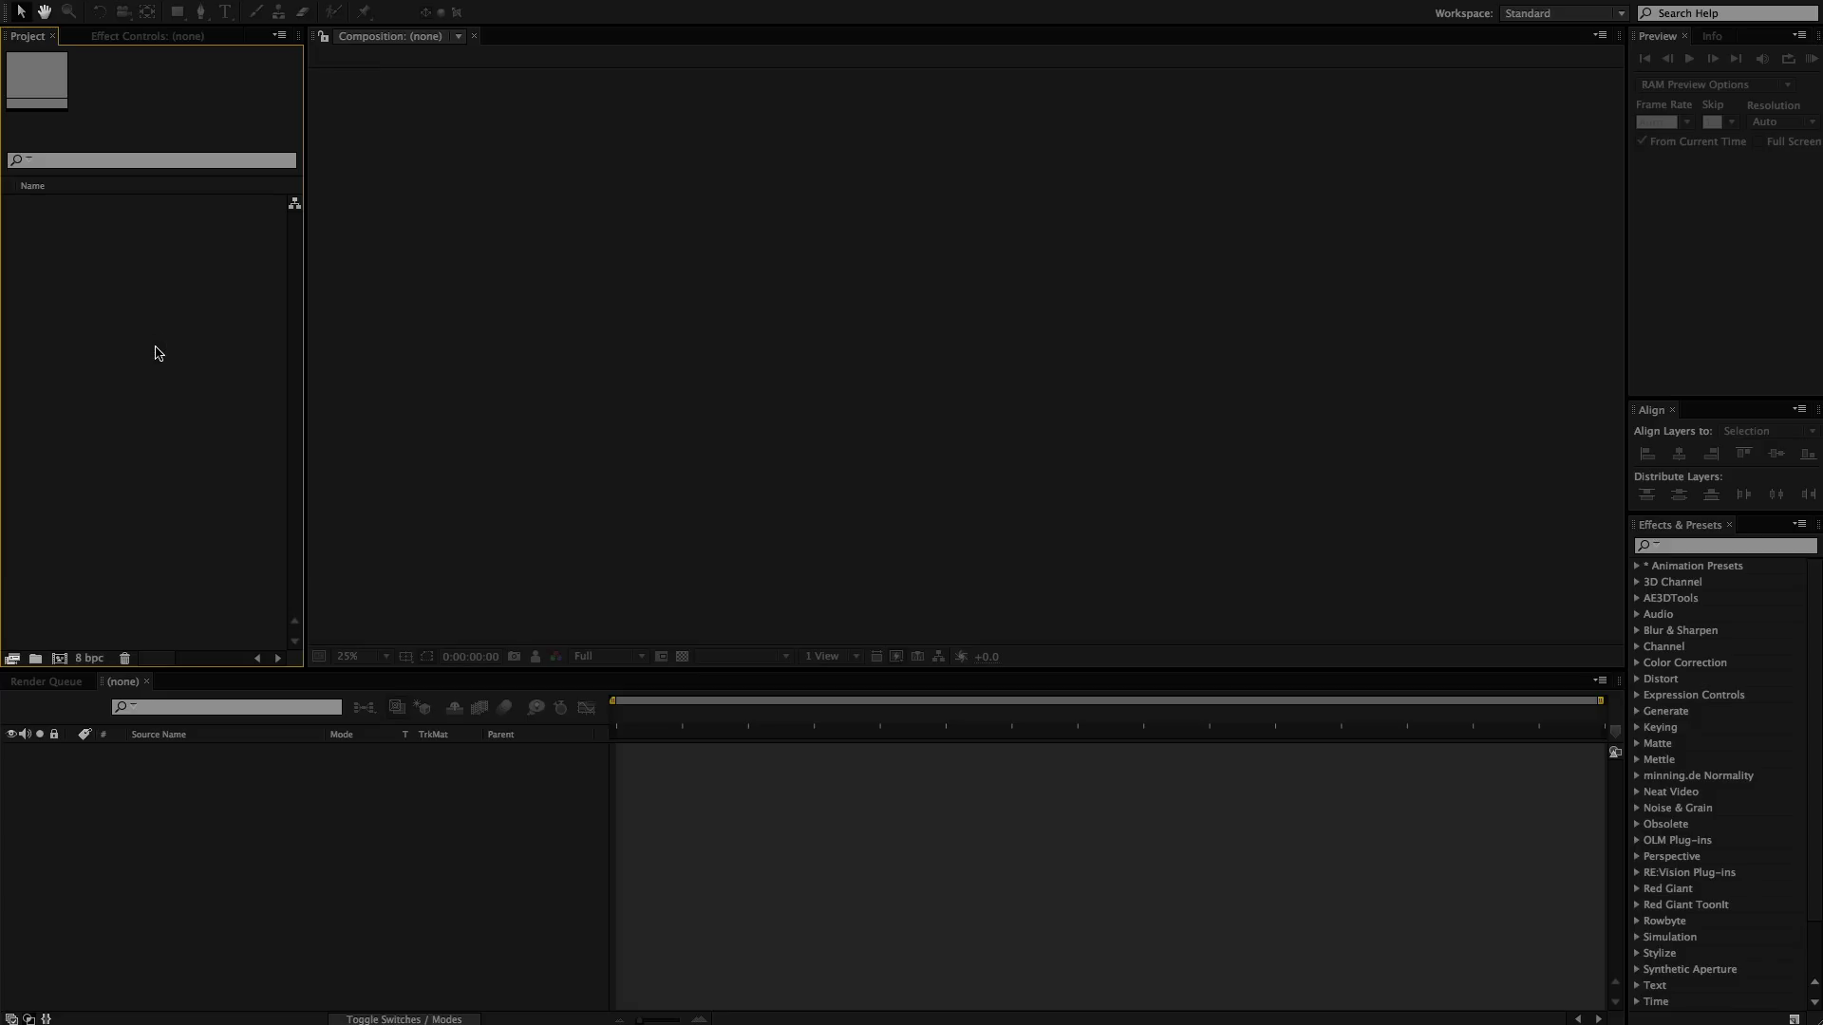
- In After Effects, create a composition named "00 Text" using the HDTV 1080 29.97 preset
{"action": "key", "text": "super+n"}
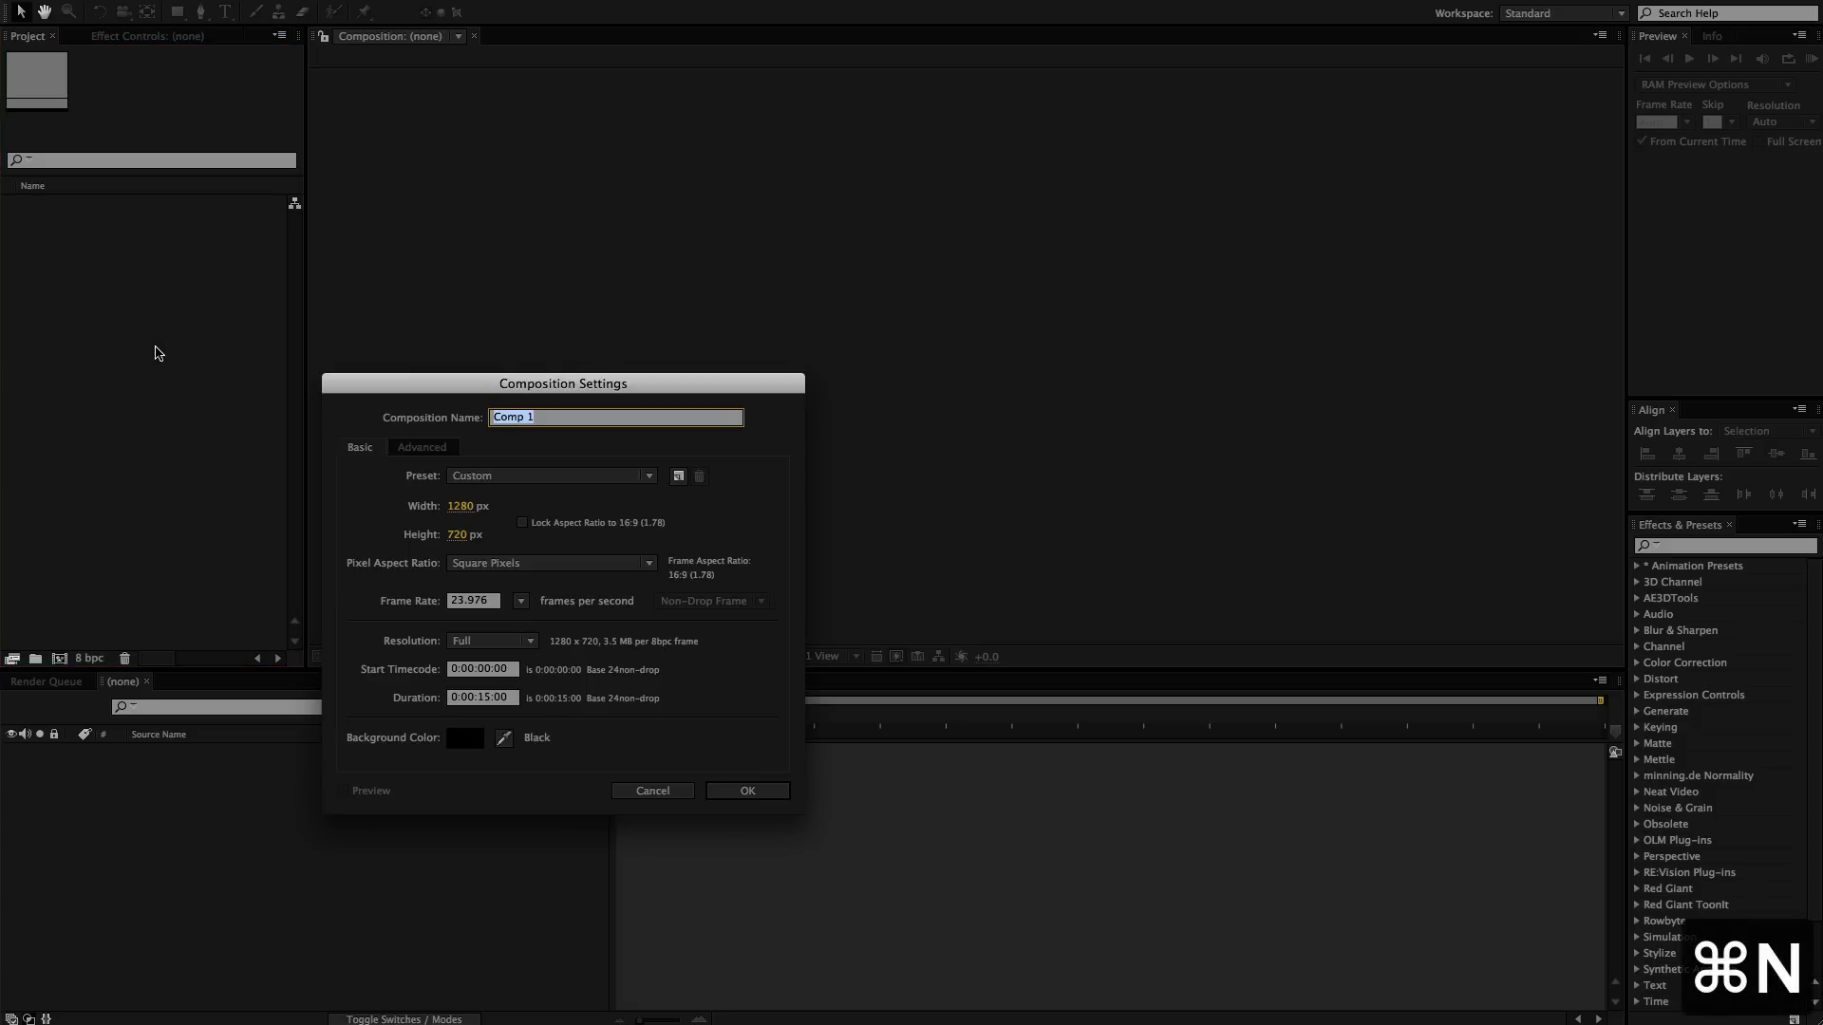
{"action": "type", "text": "00 Text"}
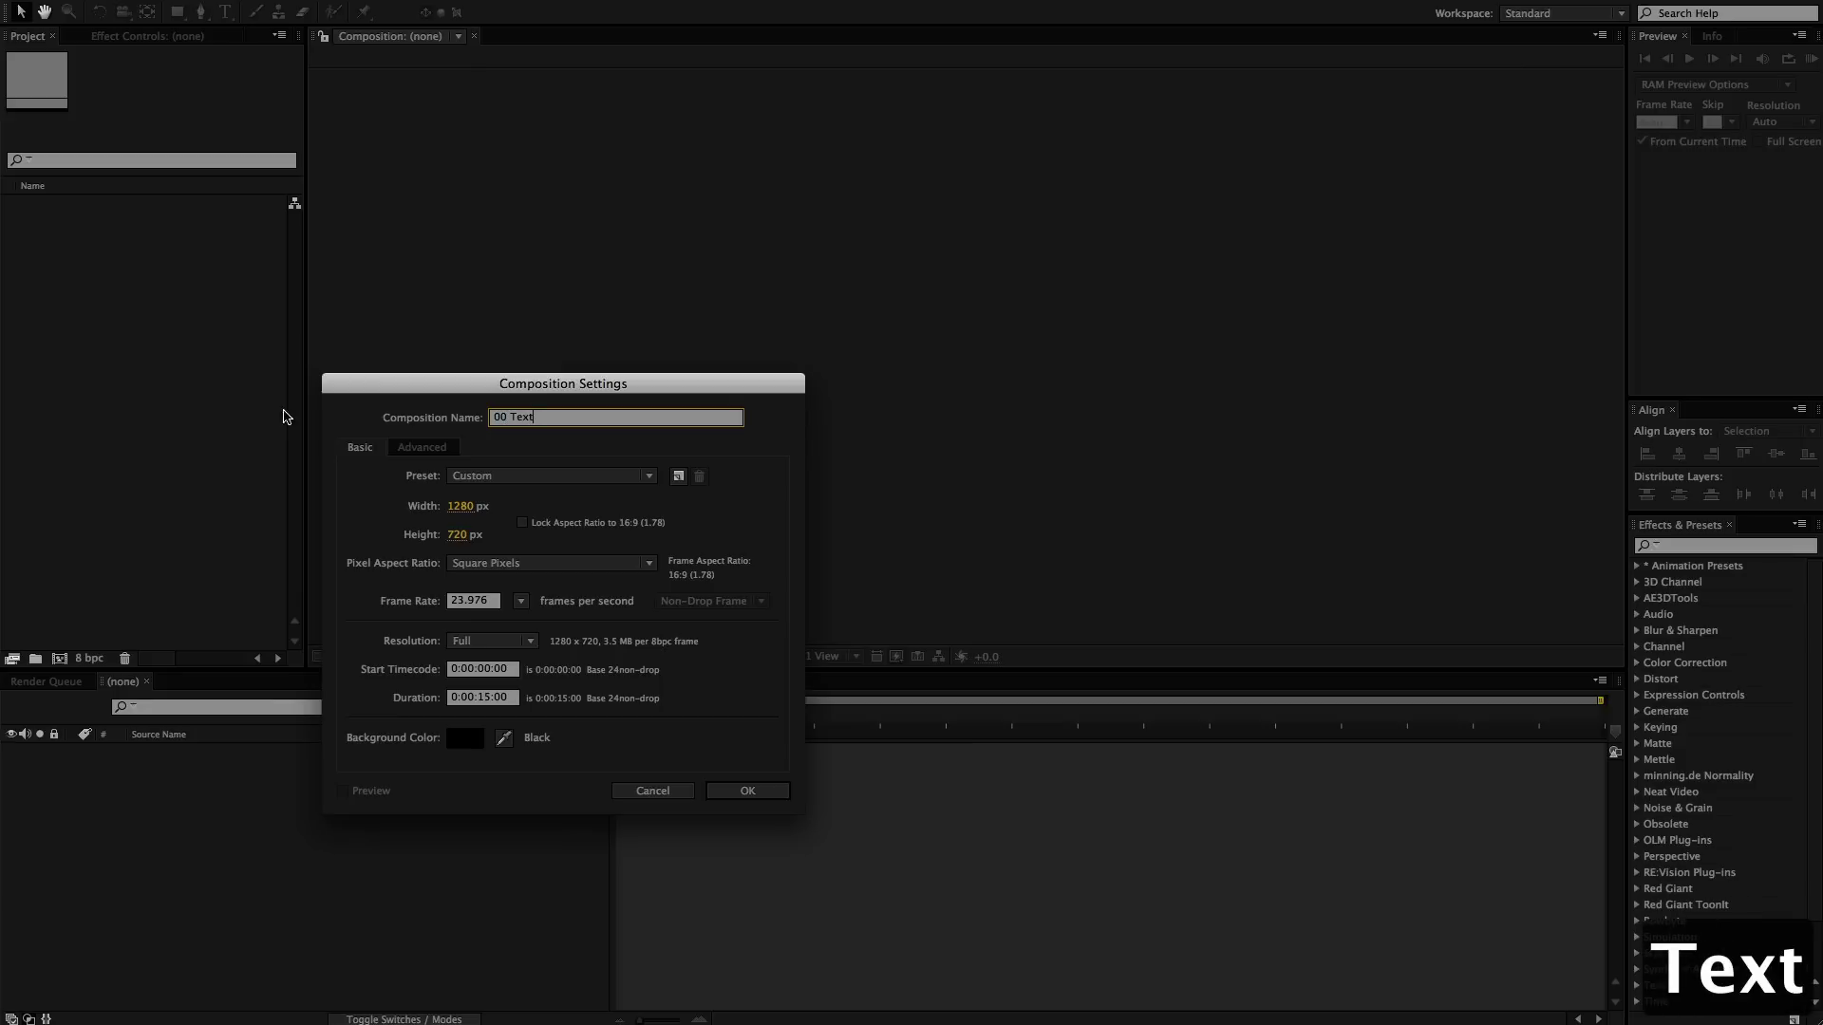
{"action": "left_click", "coordinate": [482, 474]}
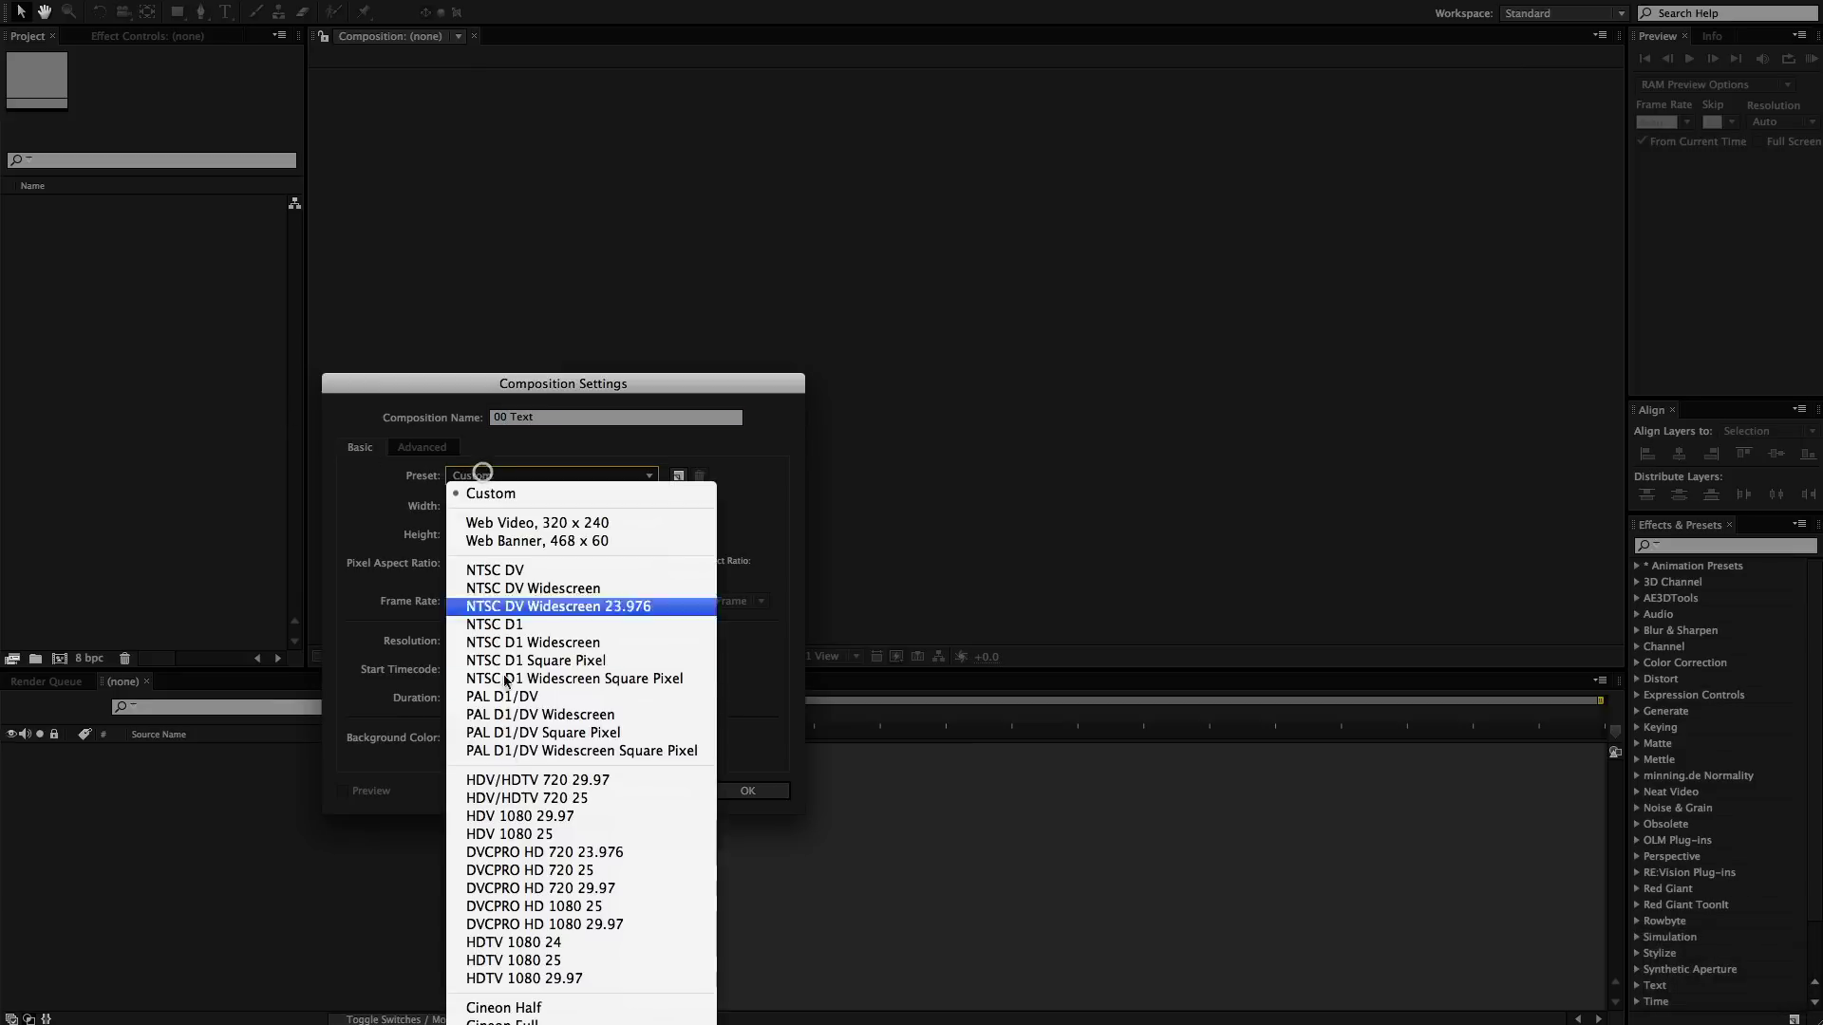
{"action": "left_click", "coordinate": [522, 979]}
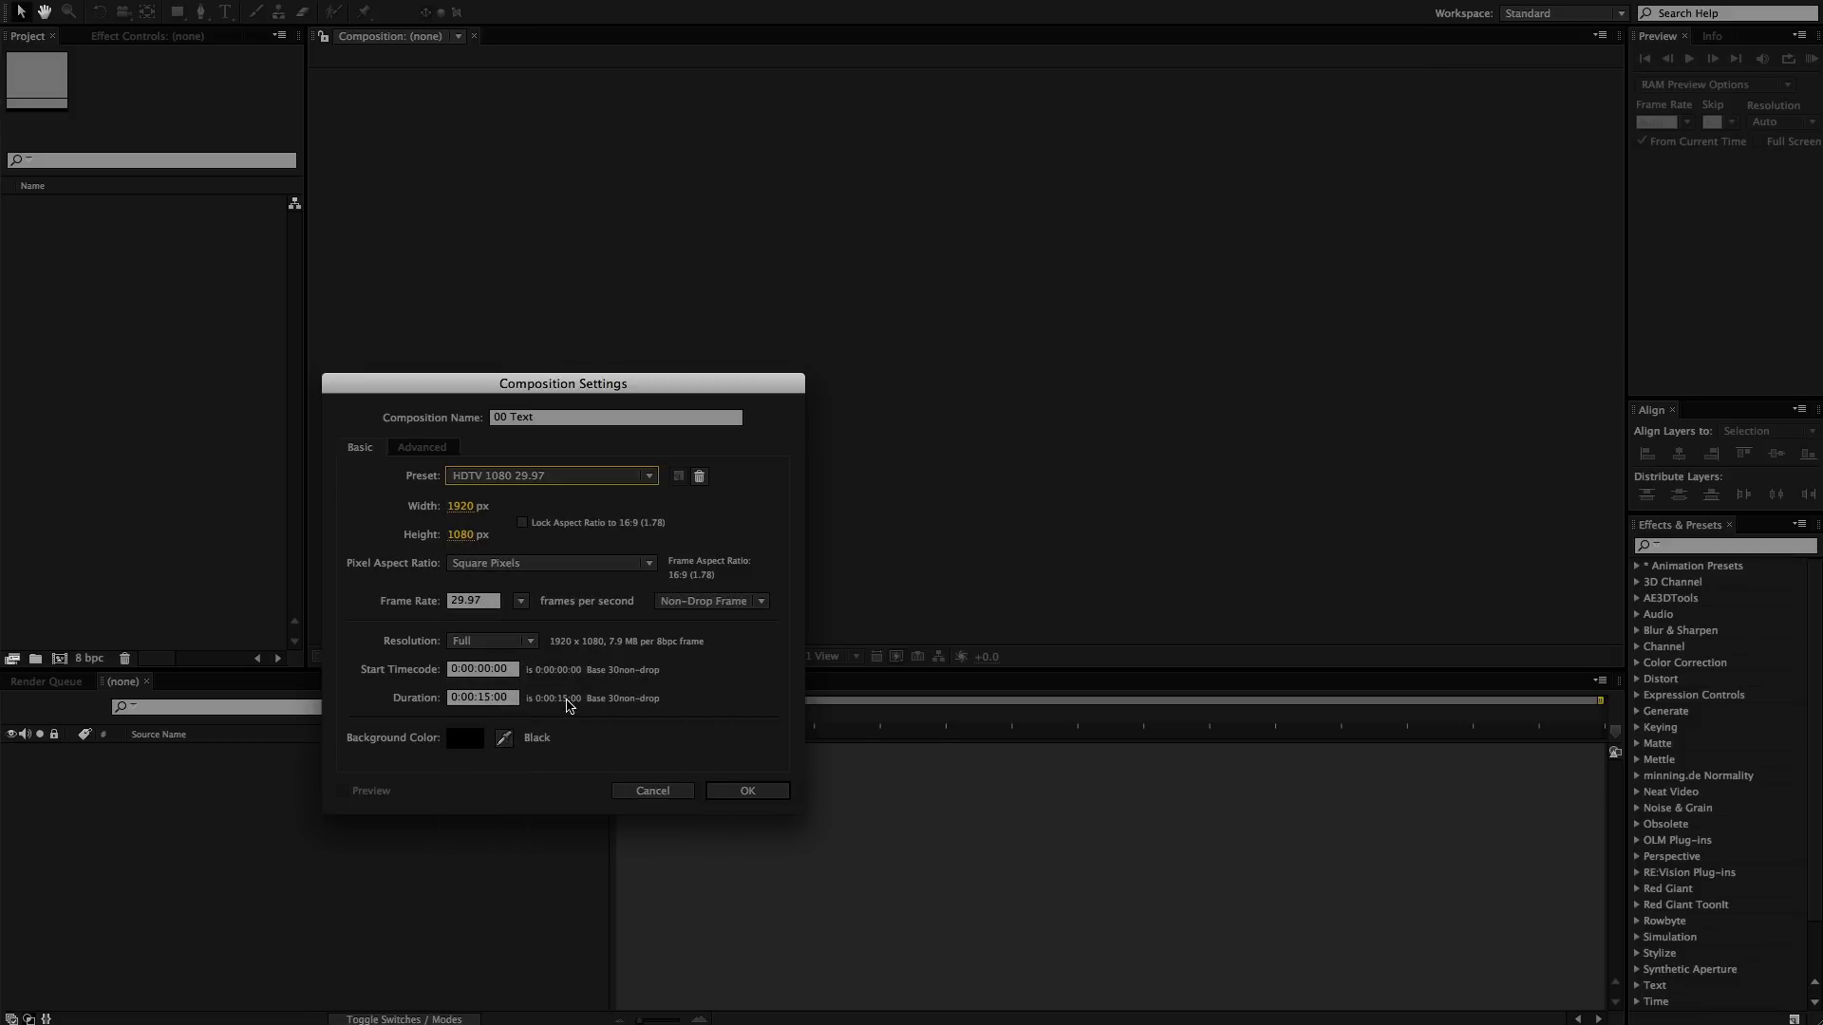
{"action": "key", "text": "Return"}
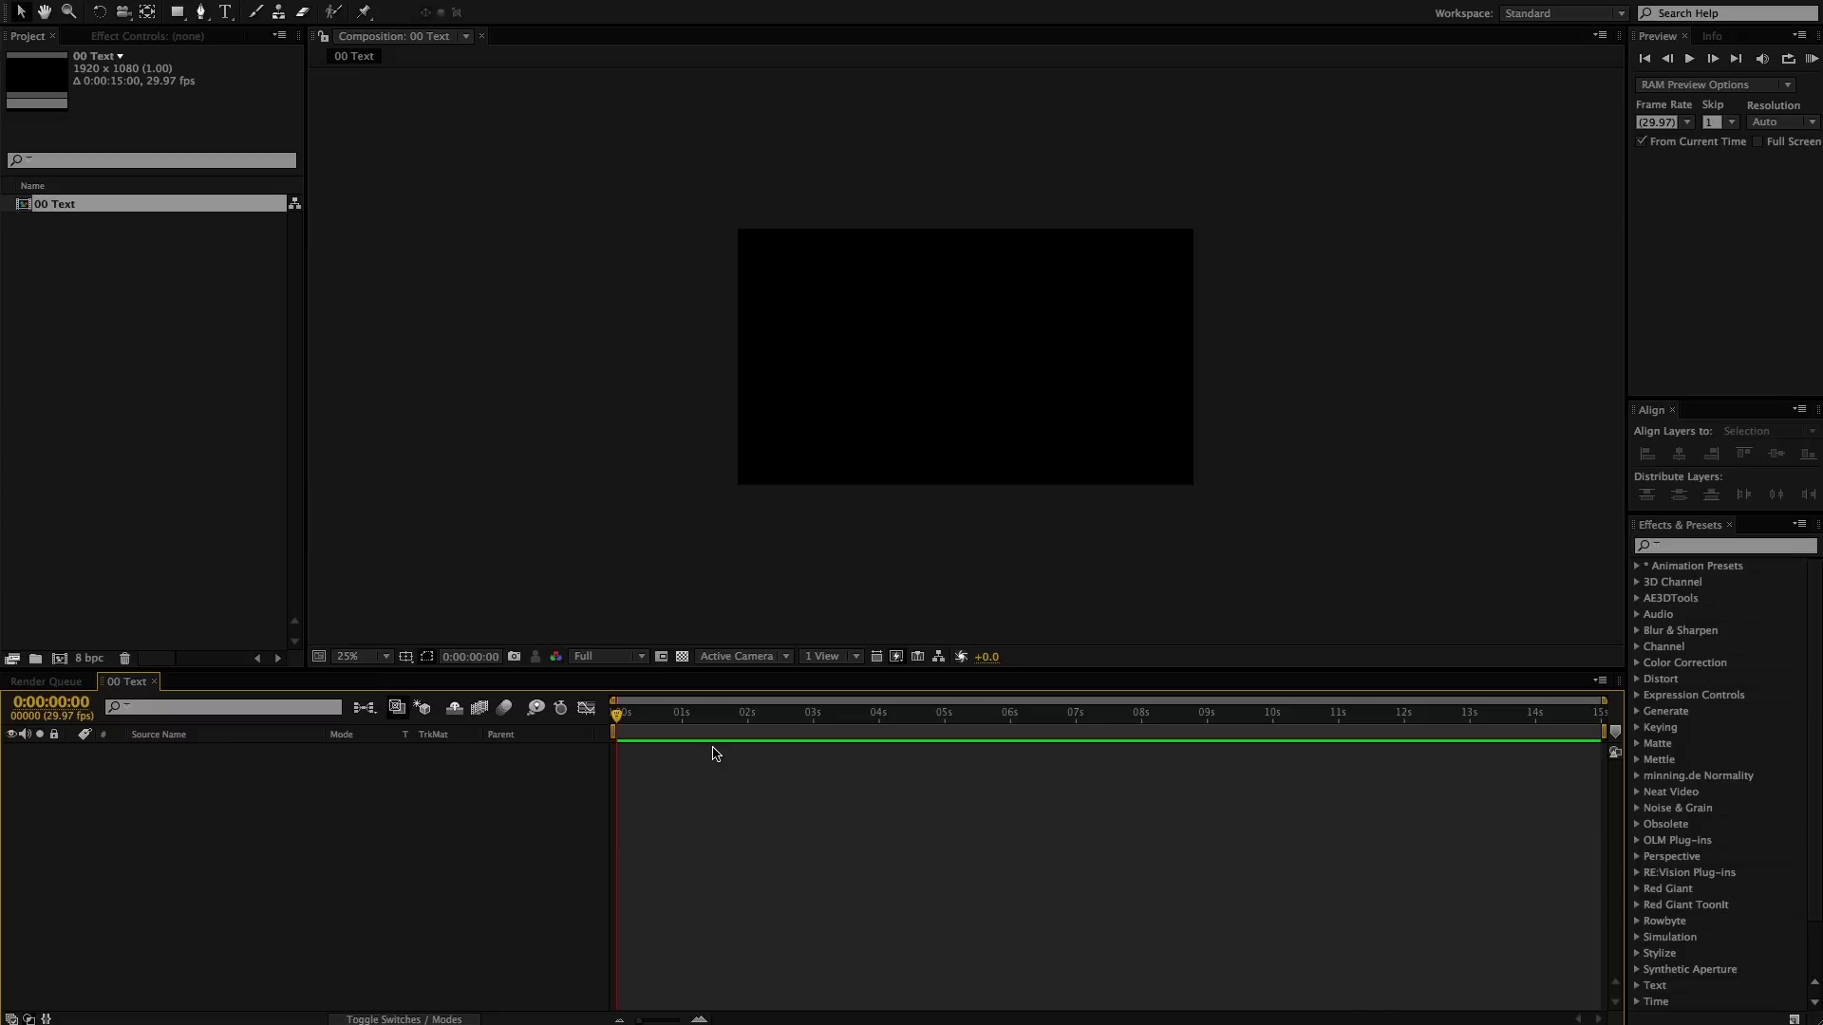
- Add a text layer reading "Text" to the 00 Text composition and select that layer
{"action": "key", "text": "alt+shift+super+t"}
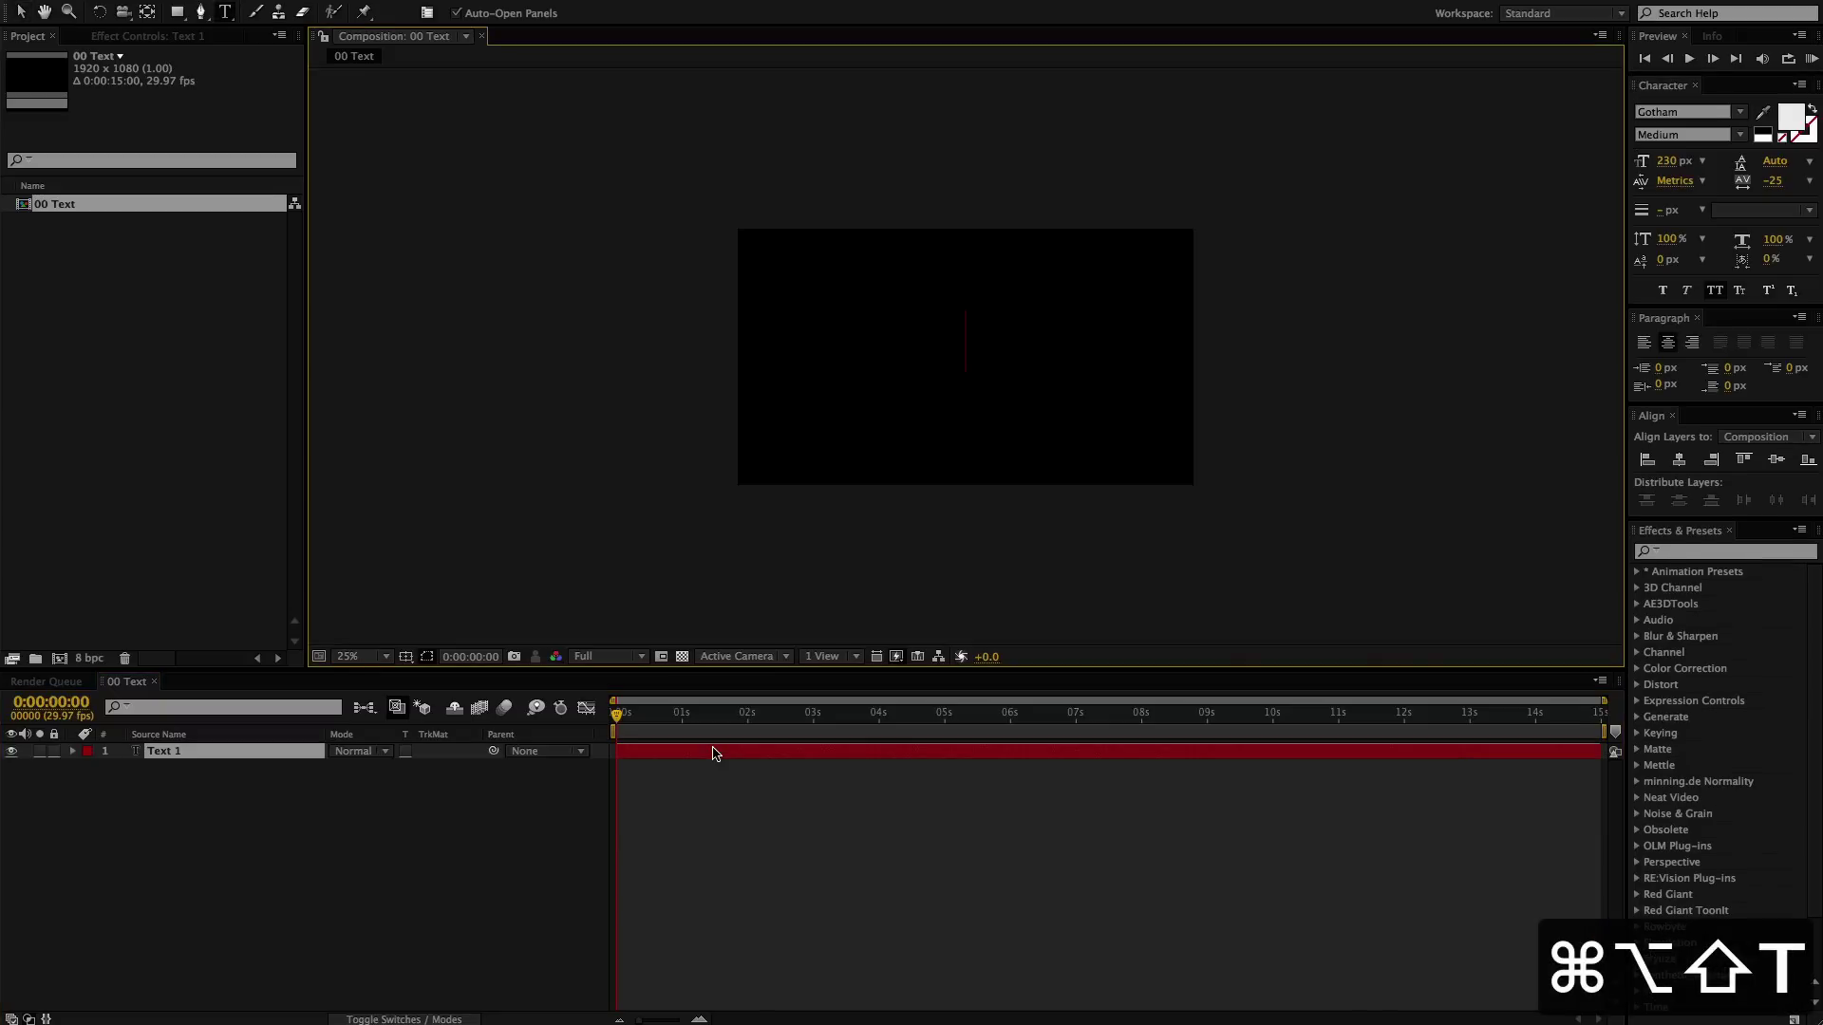
{"action": "type", "text": "Text"}
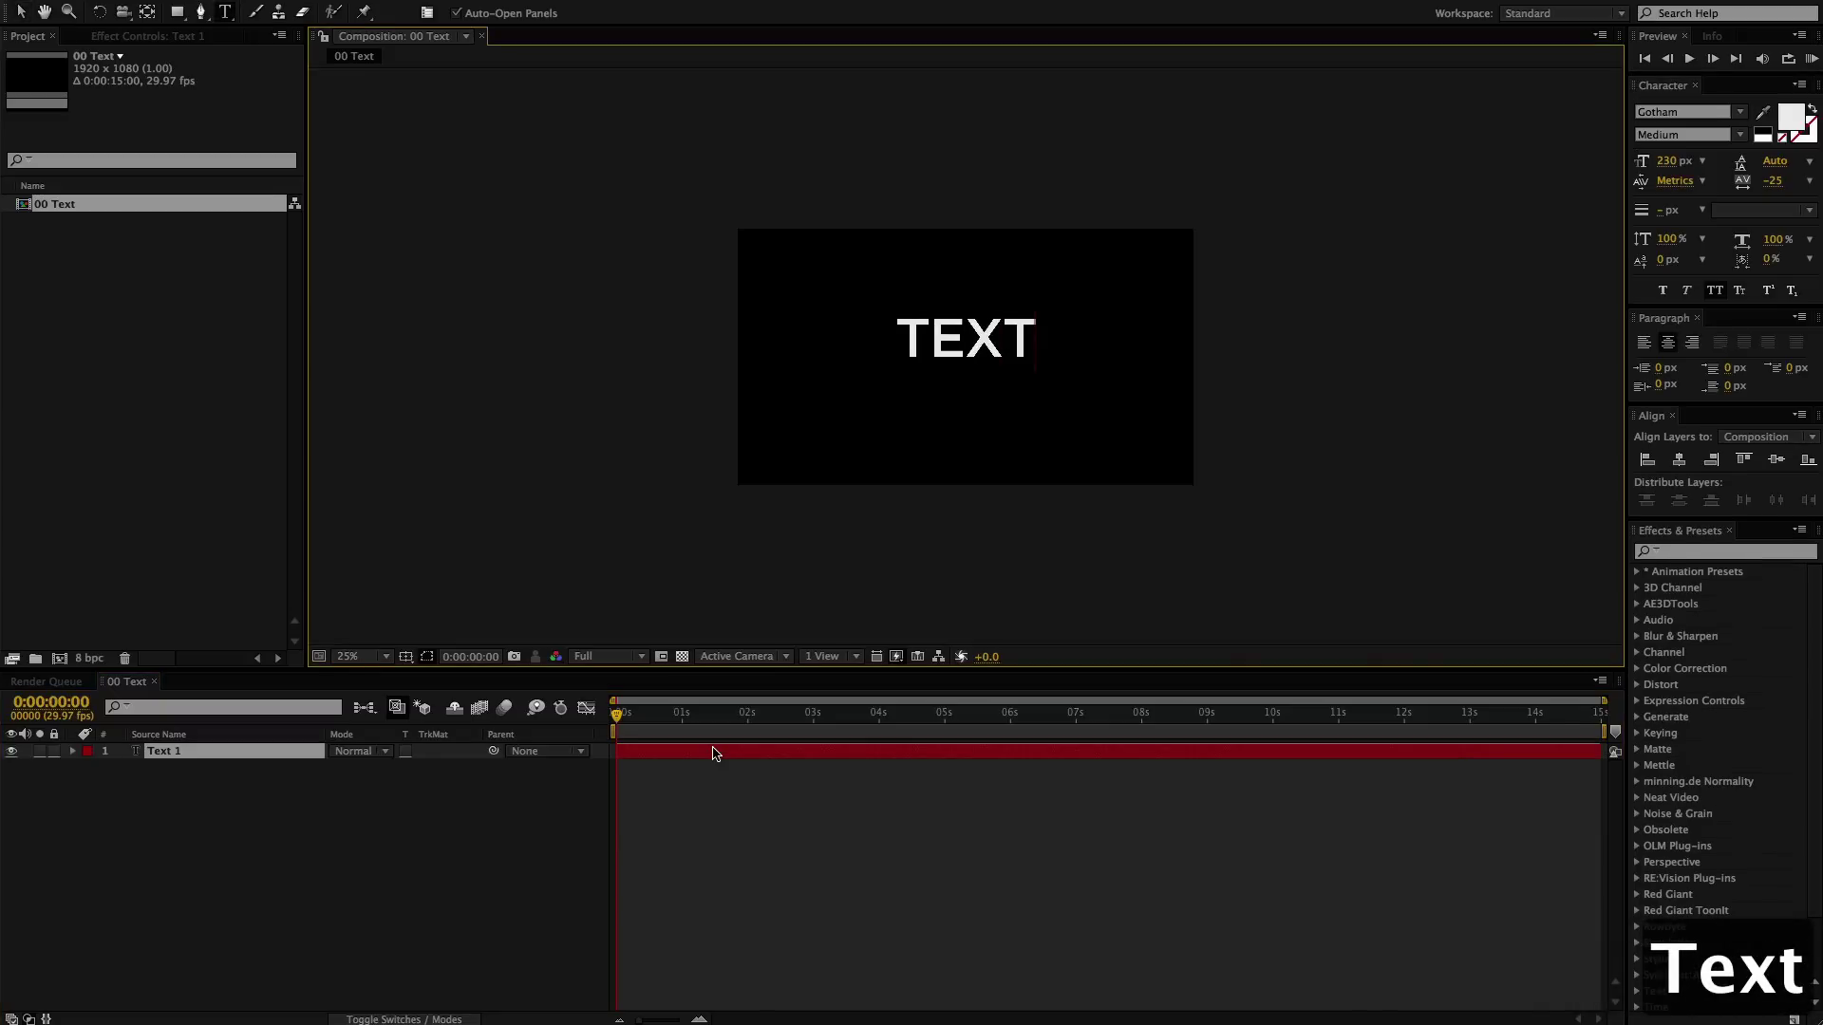
{"action": "left_click", "coordinate": [740, 794]}
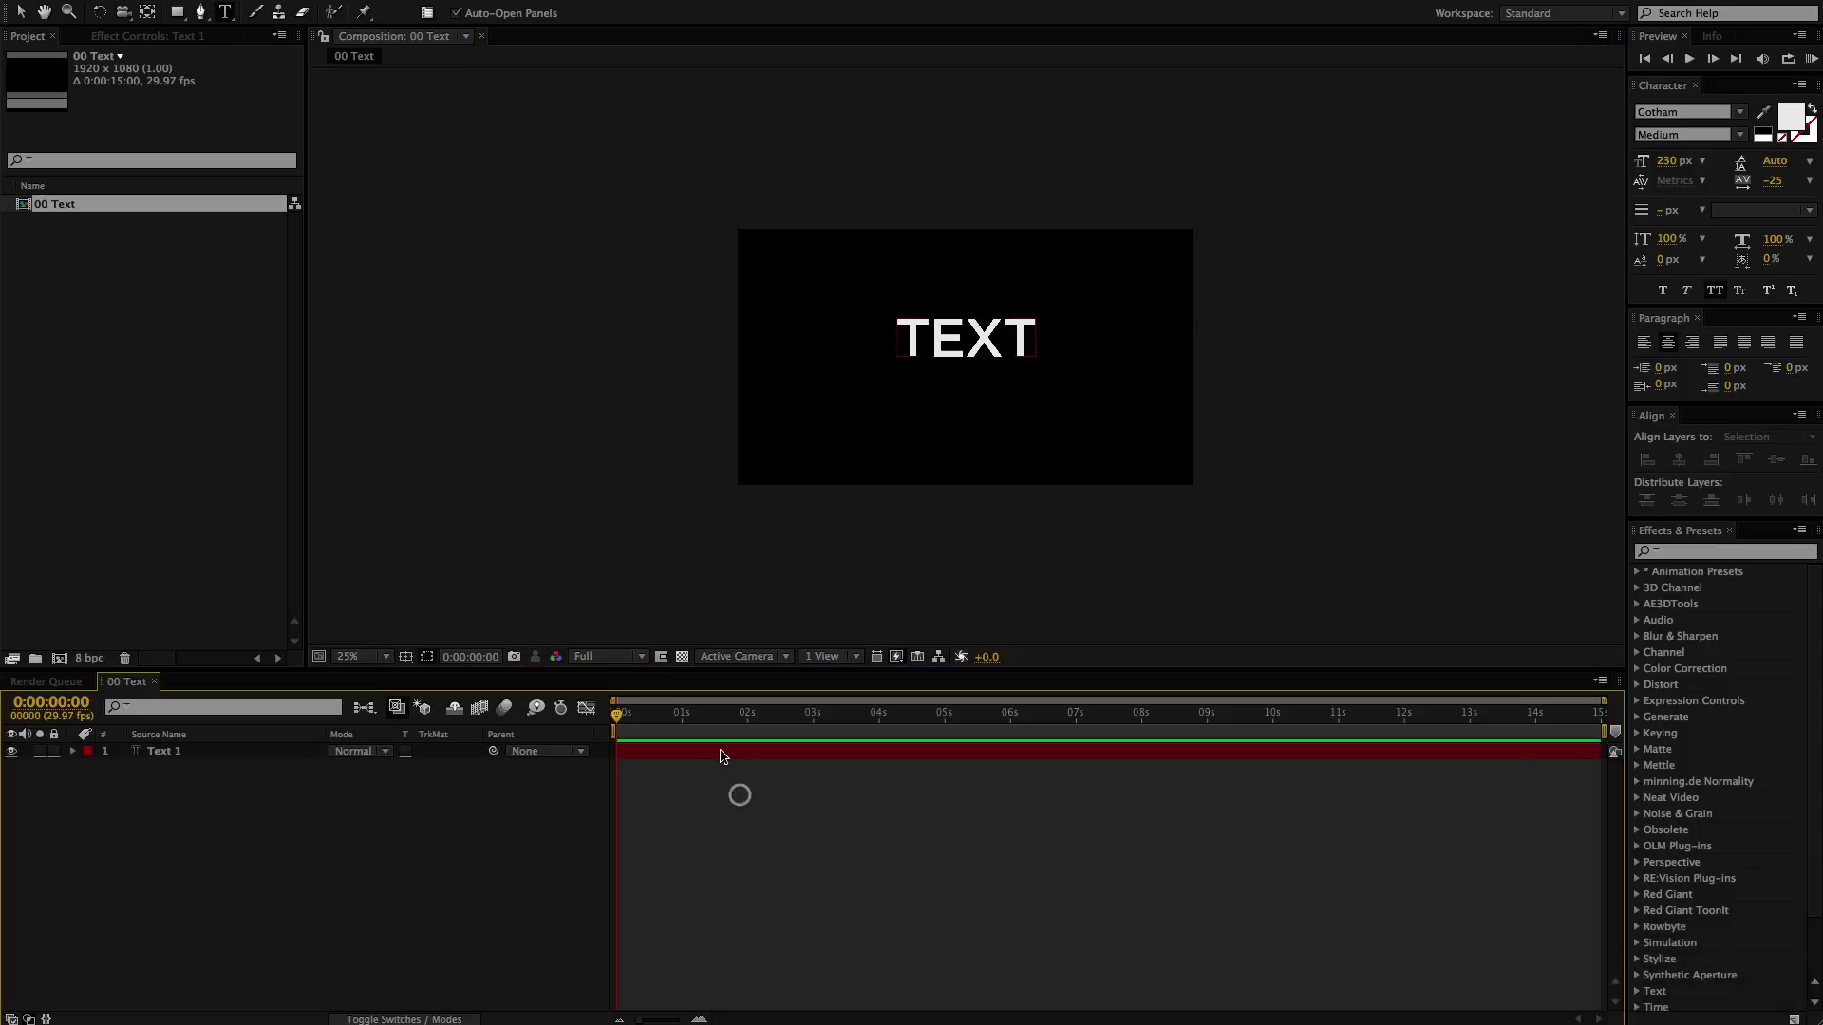
{"action": "left_click", "coordinate": [732, 753]}
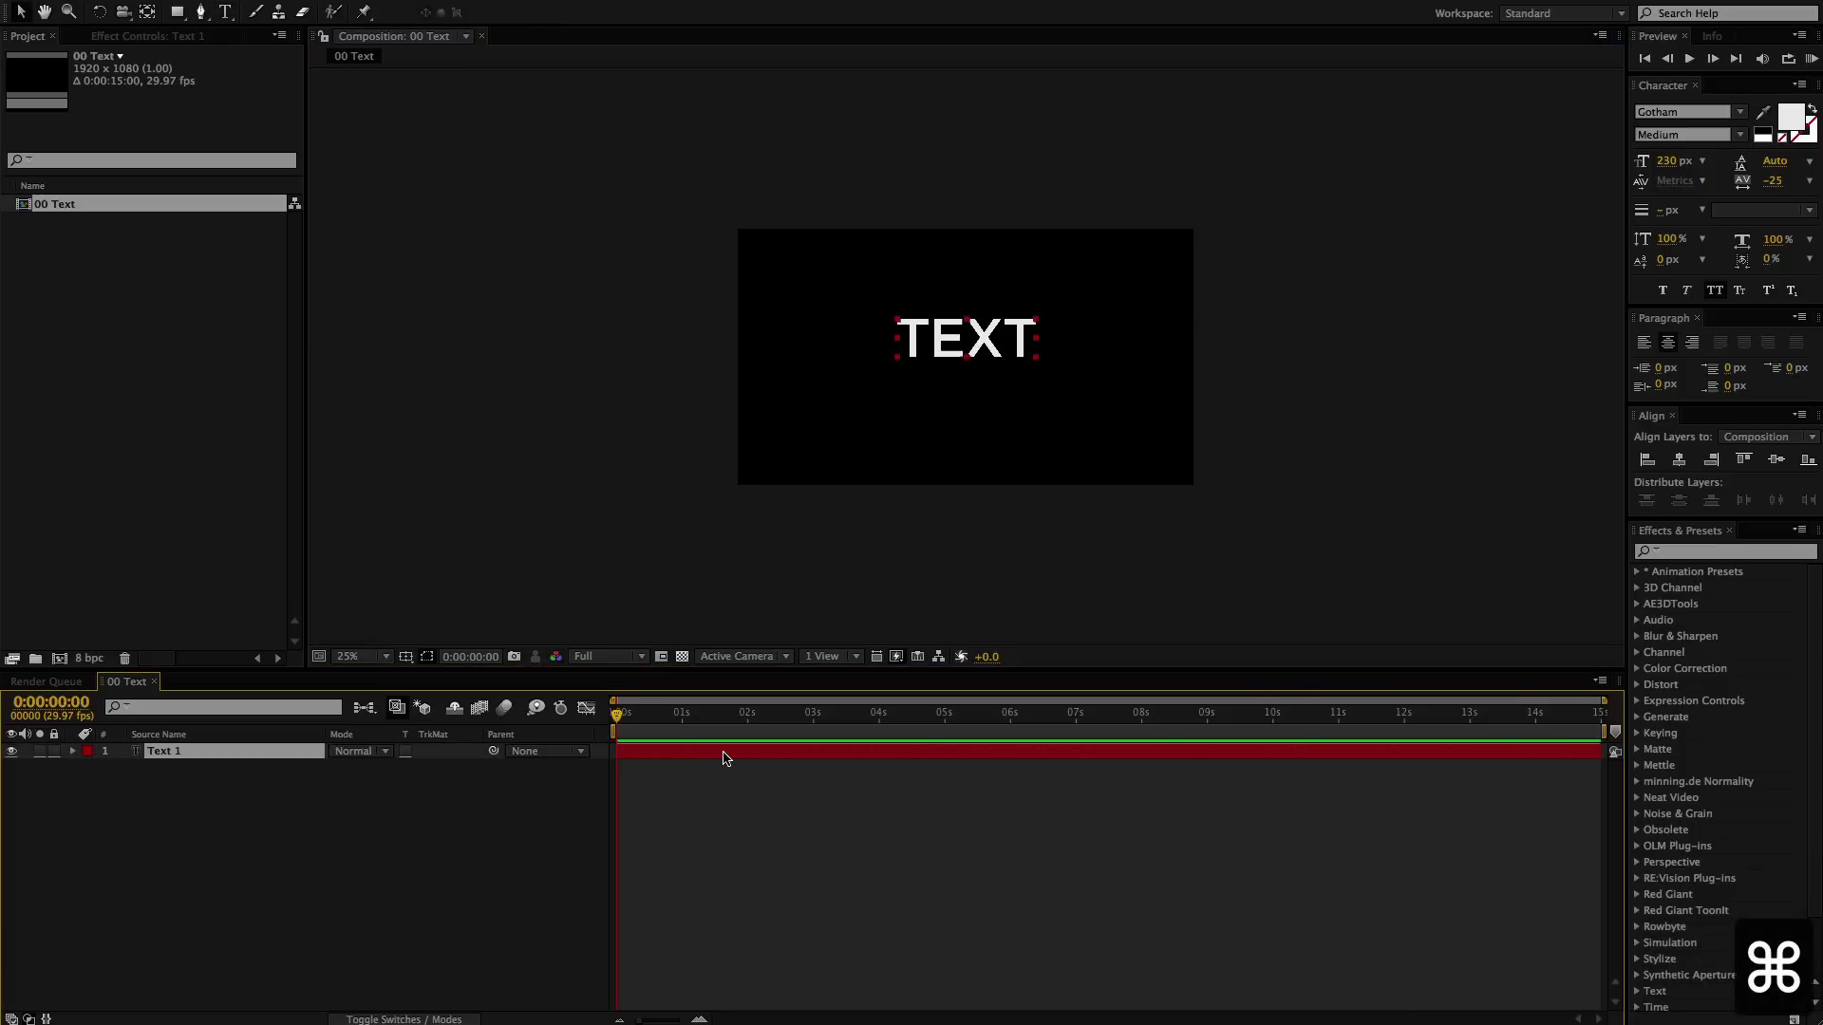
- Nest the 00 Text composition inside a new composition and rename the new one "01 Matte"
{"action": "left_click", "coordinate": [23, 204]}
{"action": "left_click_drag", "start_coordinate": [60, 658], "coordinate": [58, 657]}
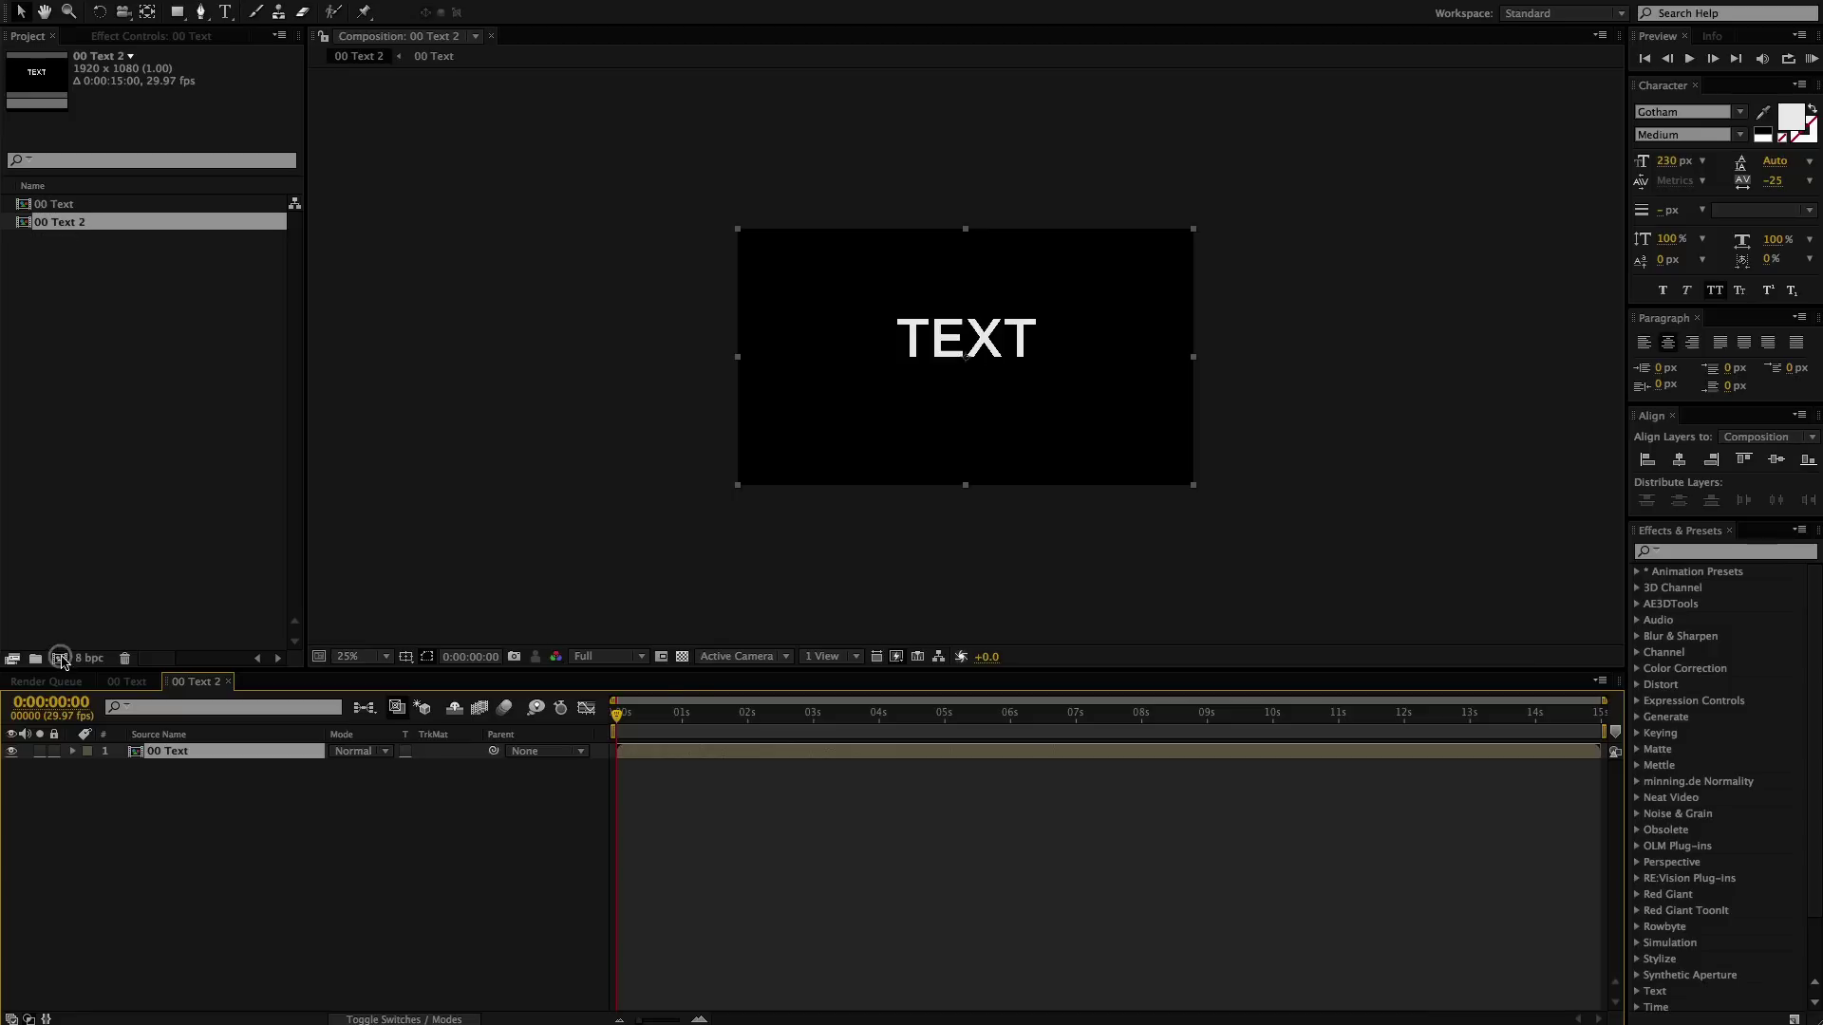
{"action": "left_click", "coordinate": [79, 226]}
{"action": "key", "text": "Return"}
{"action": "type", "text": "00 Matte"}
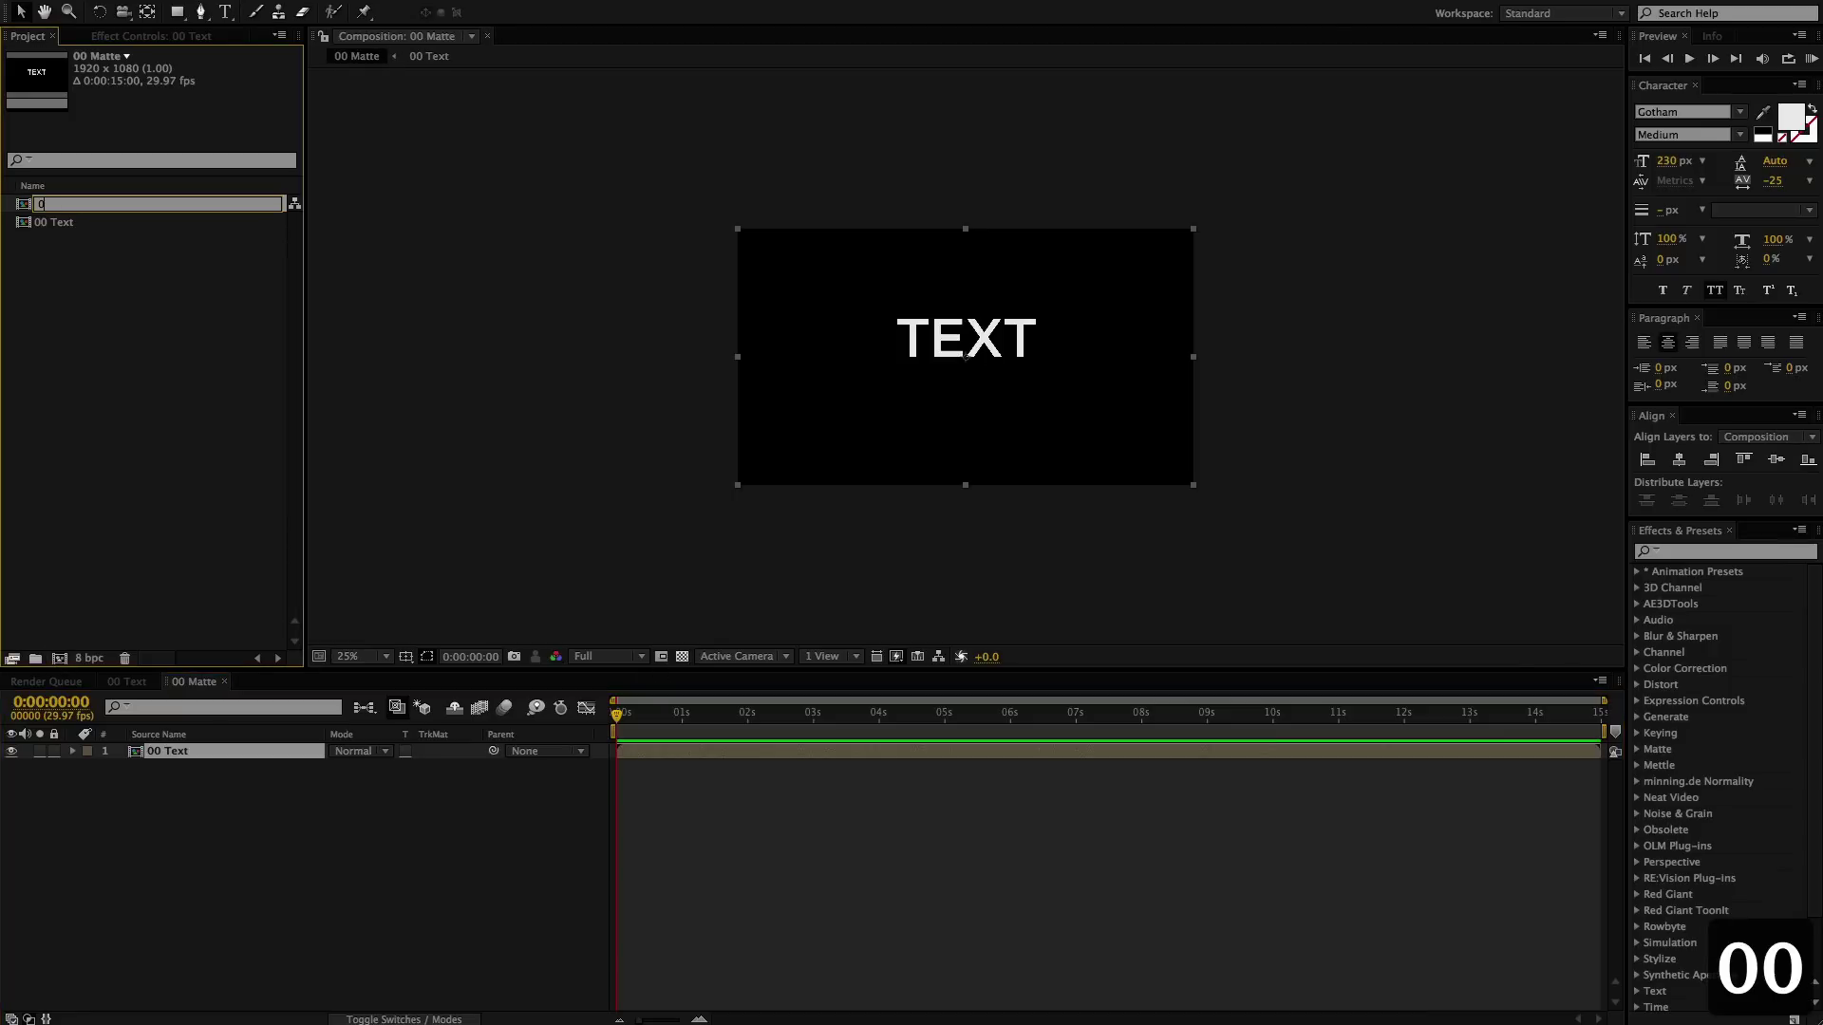
{"action": "key", "text": "Return"}
{"action": "key", "text": "Return"}
{"action": "type", "text": "01 Matte"}
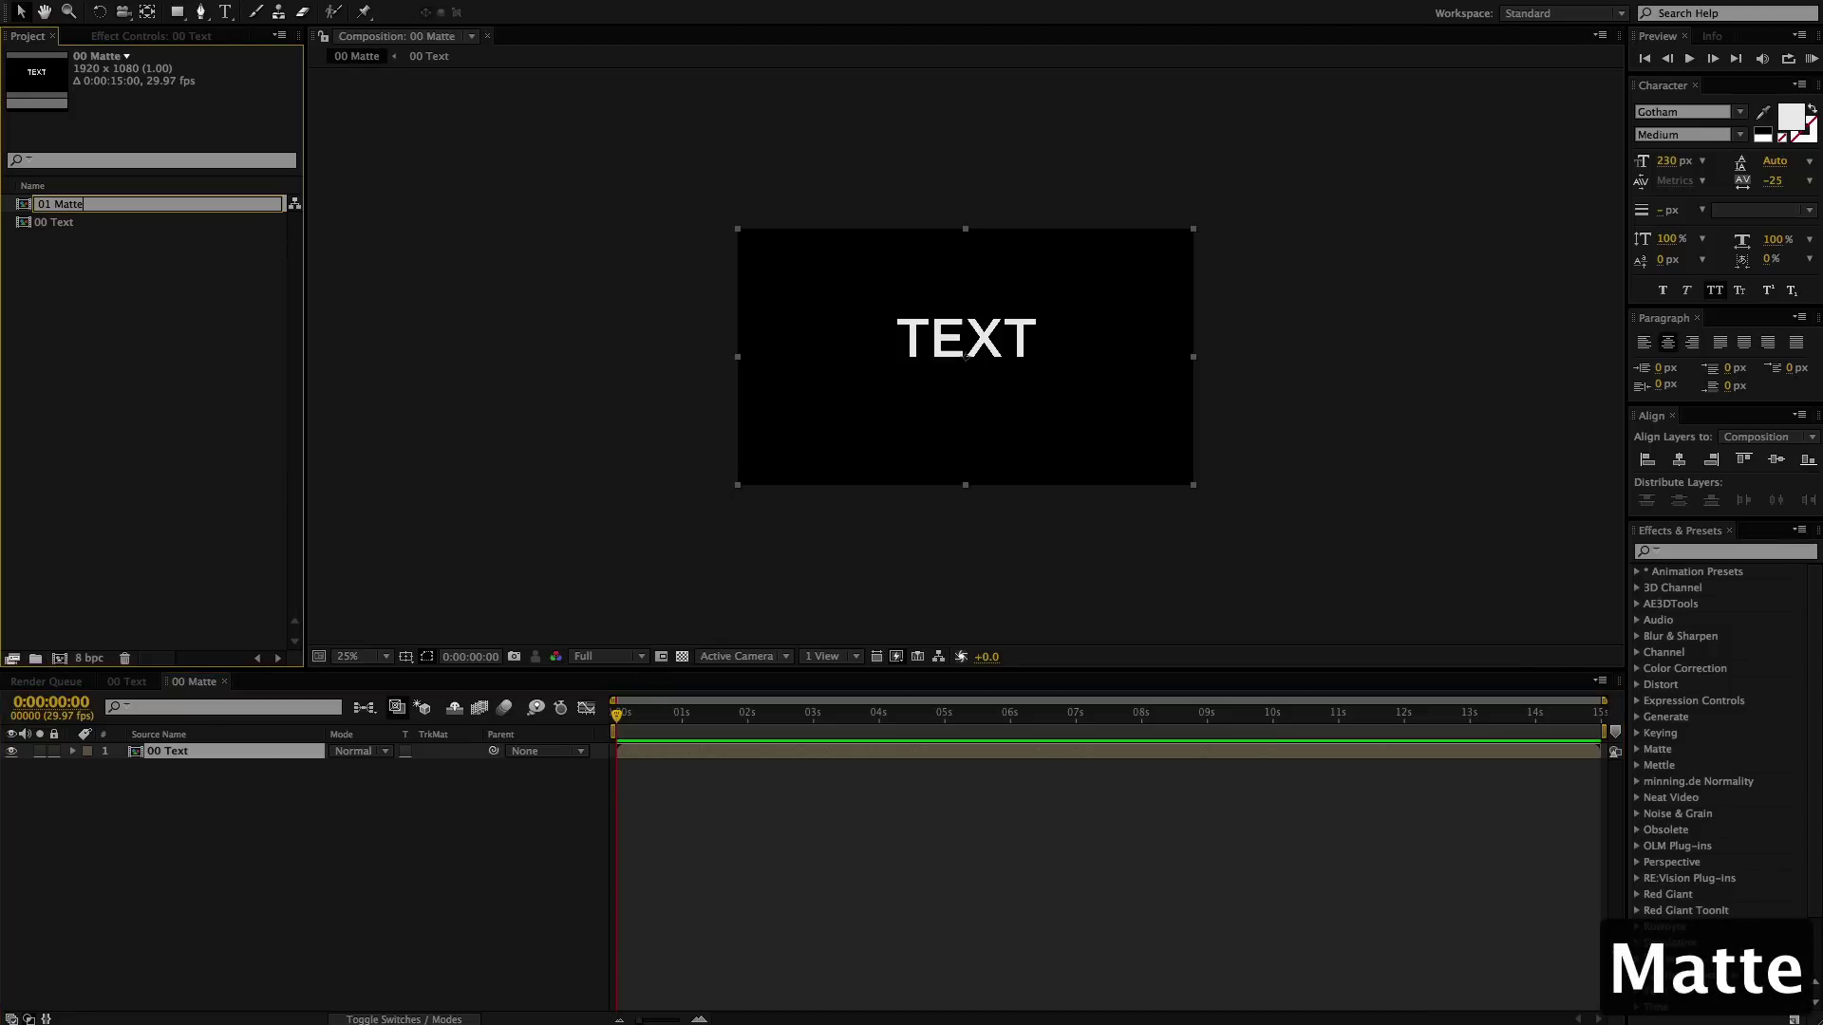
{"action": "key", "text": "Return"}
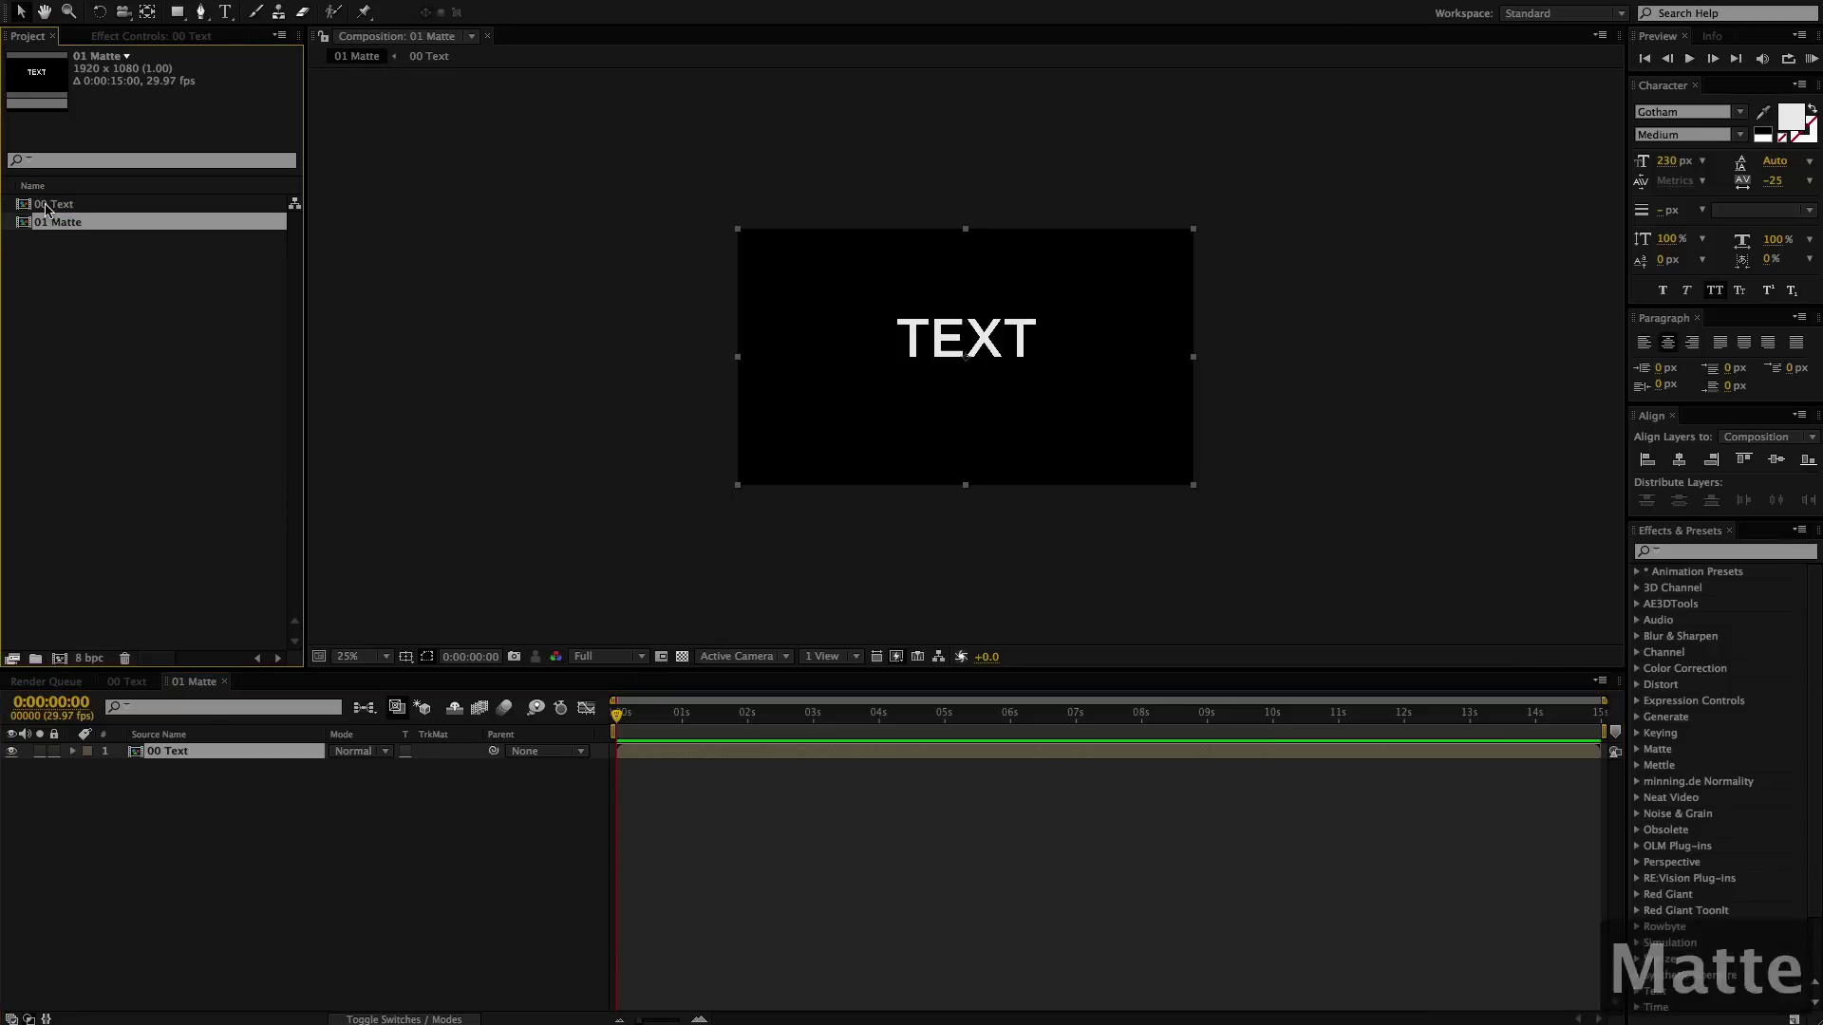
- Duplicate the 00 Text layer in 01 Matte and apply the Matte Choker effect to the upper copy
{"action": "left_click", "coordinate": [638, 774]}
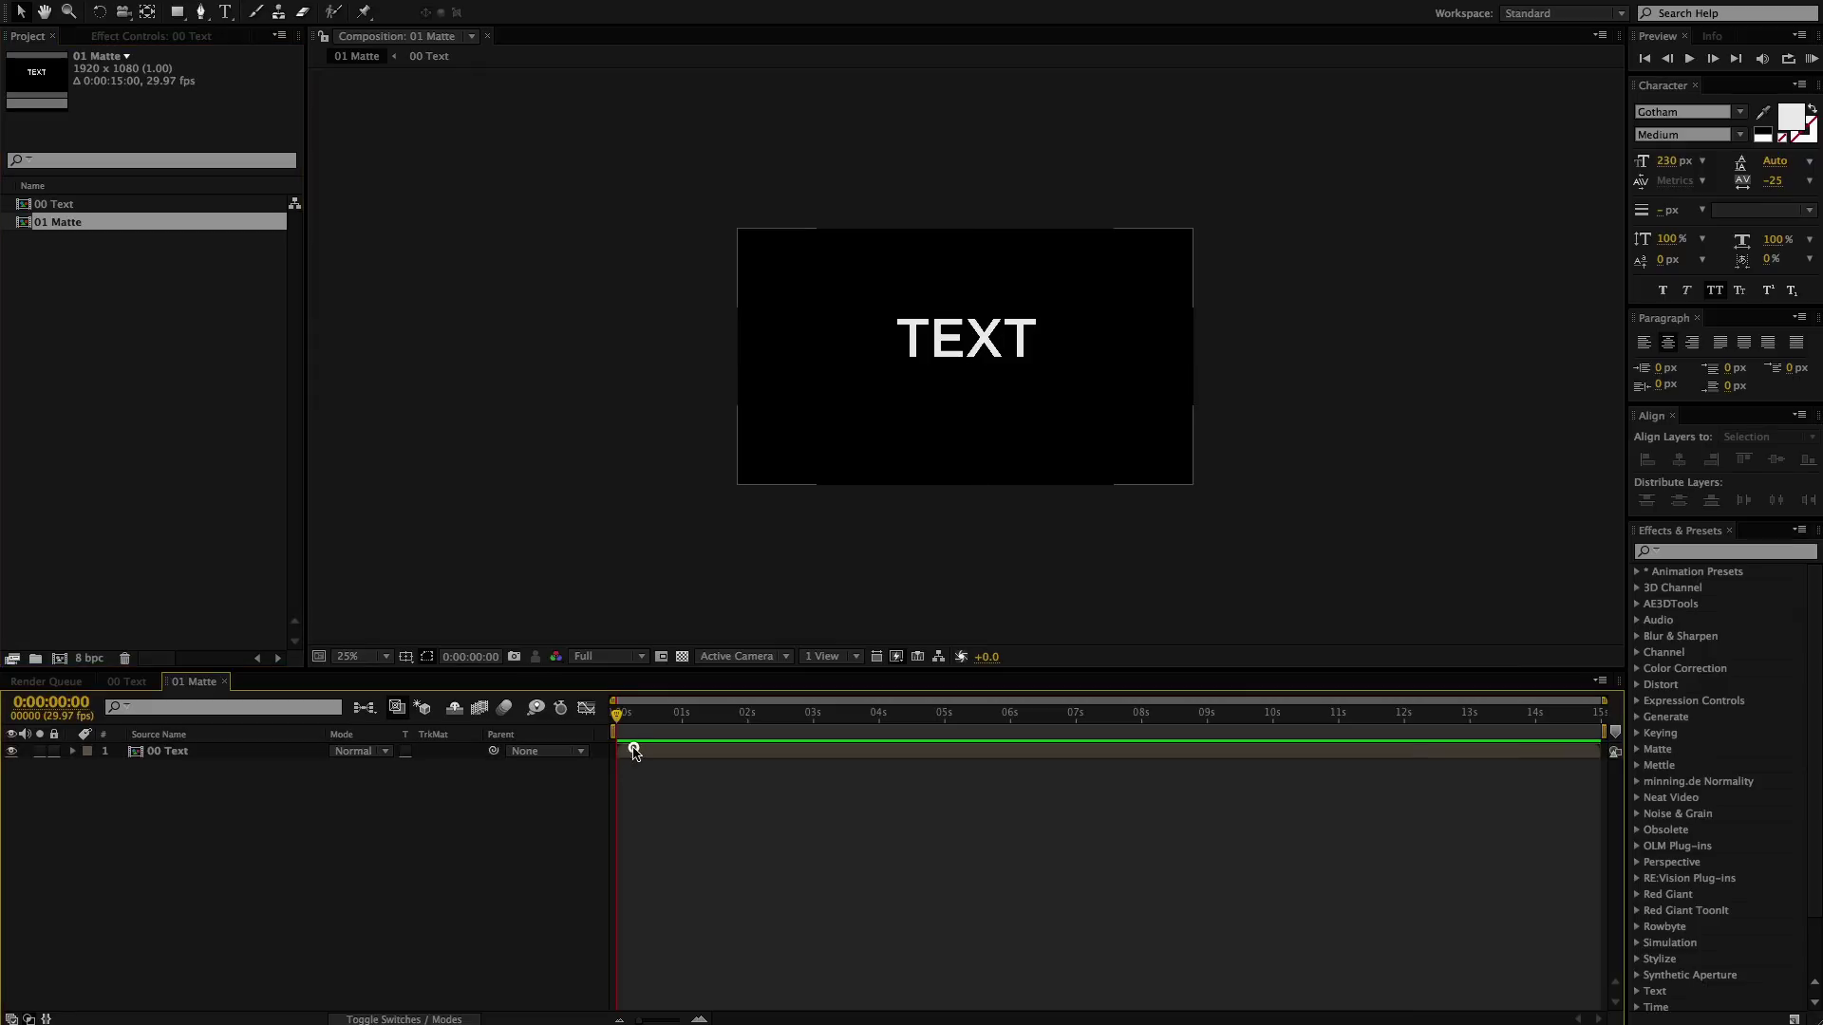
{"action": "left_click", "coordinate": [634, 752]}
{"action": "key", "text": "ctrl+d"}
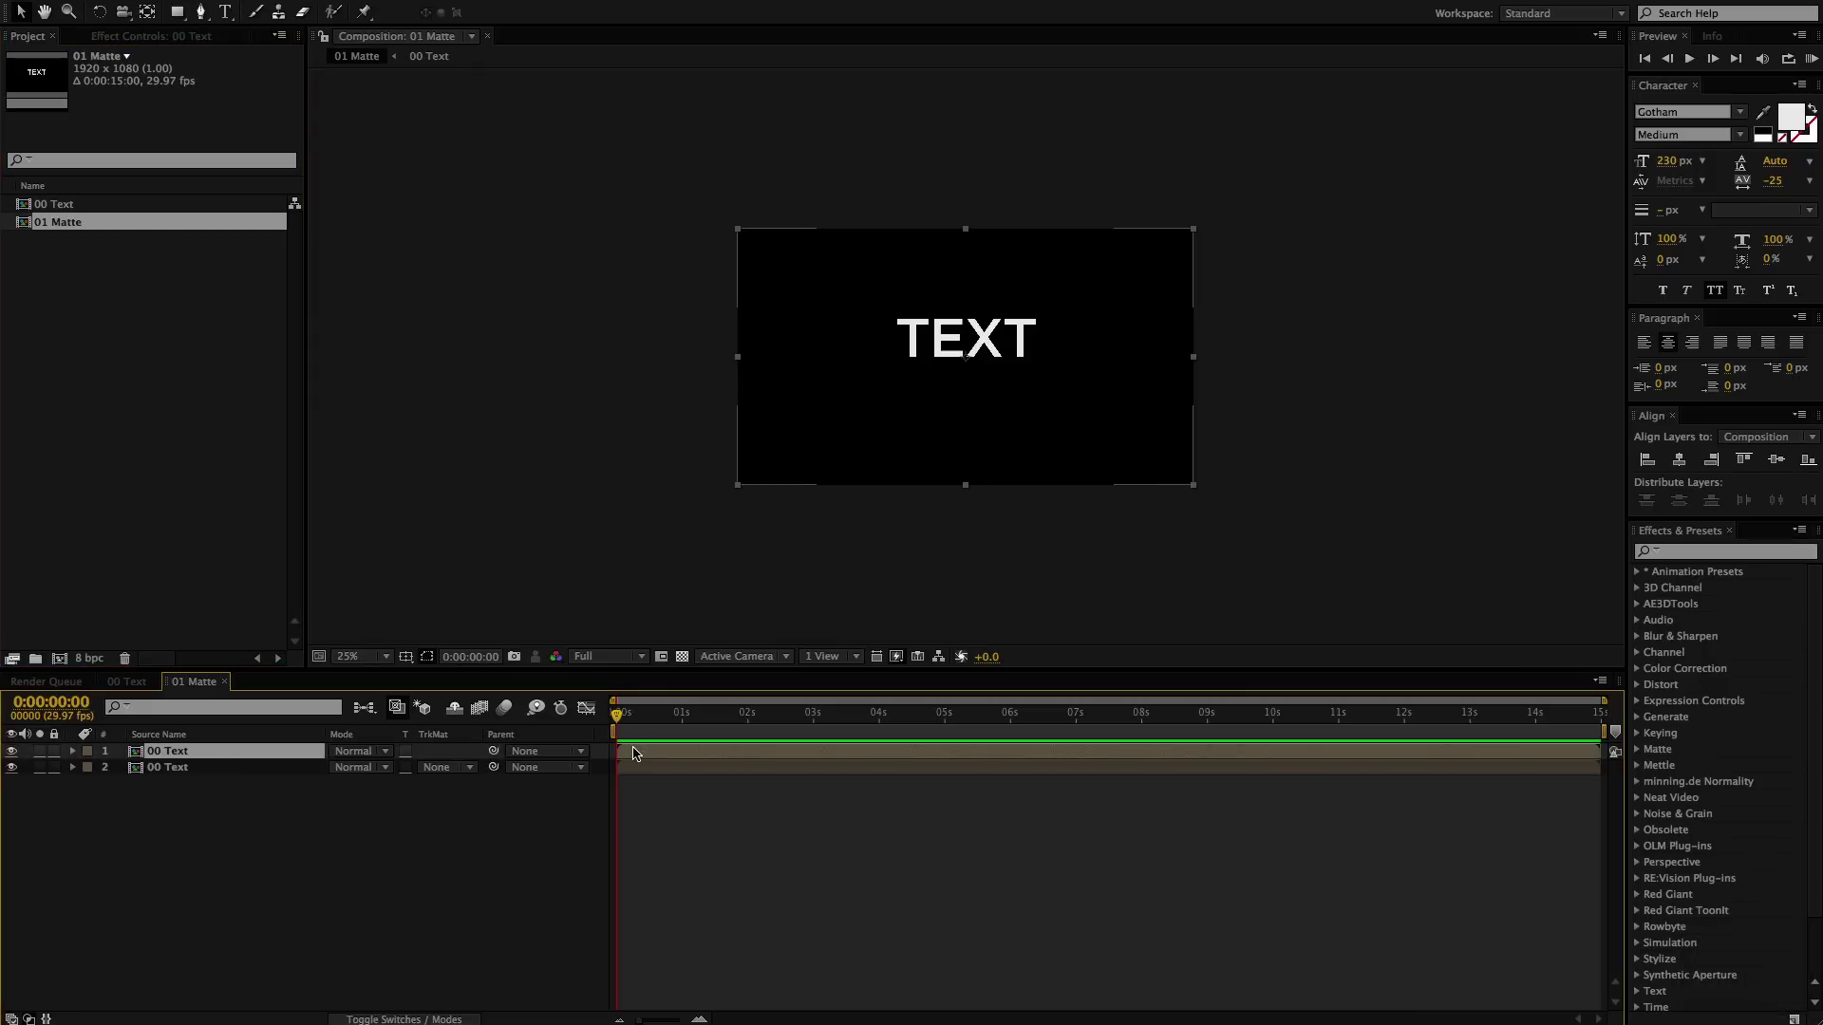
{"action": "left_click", "coordinate": [1719, 553]}
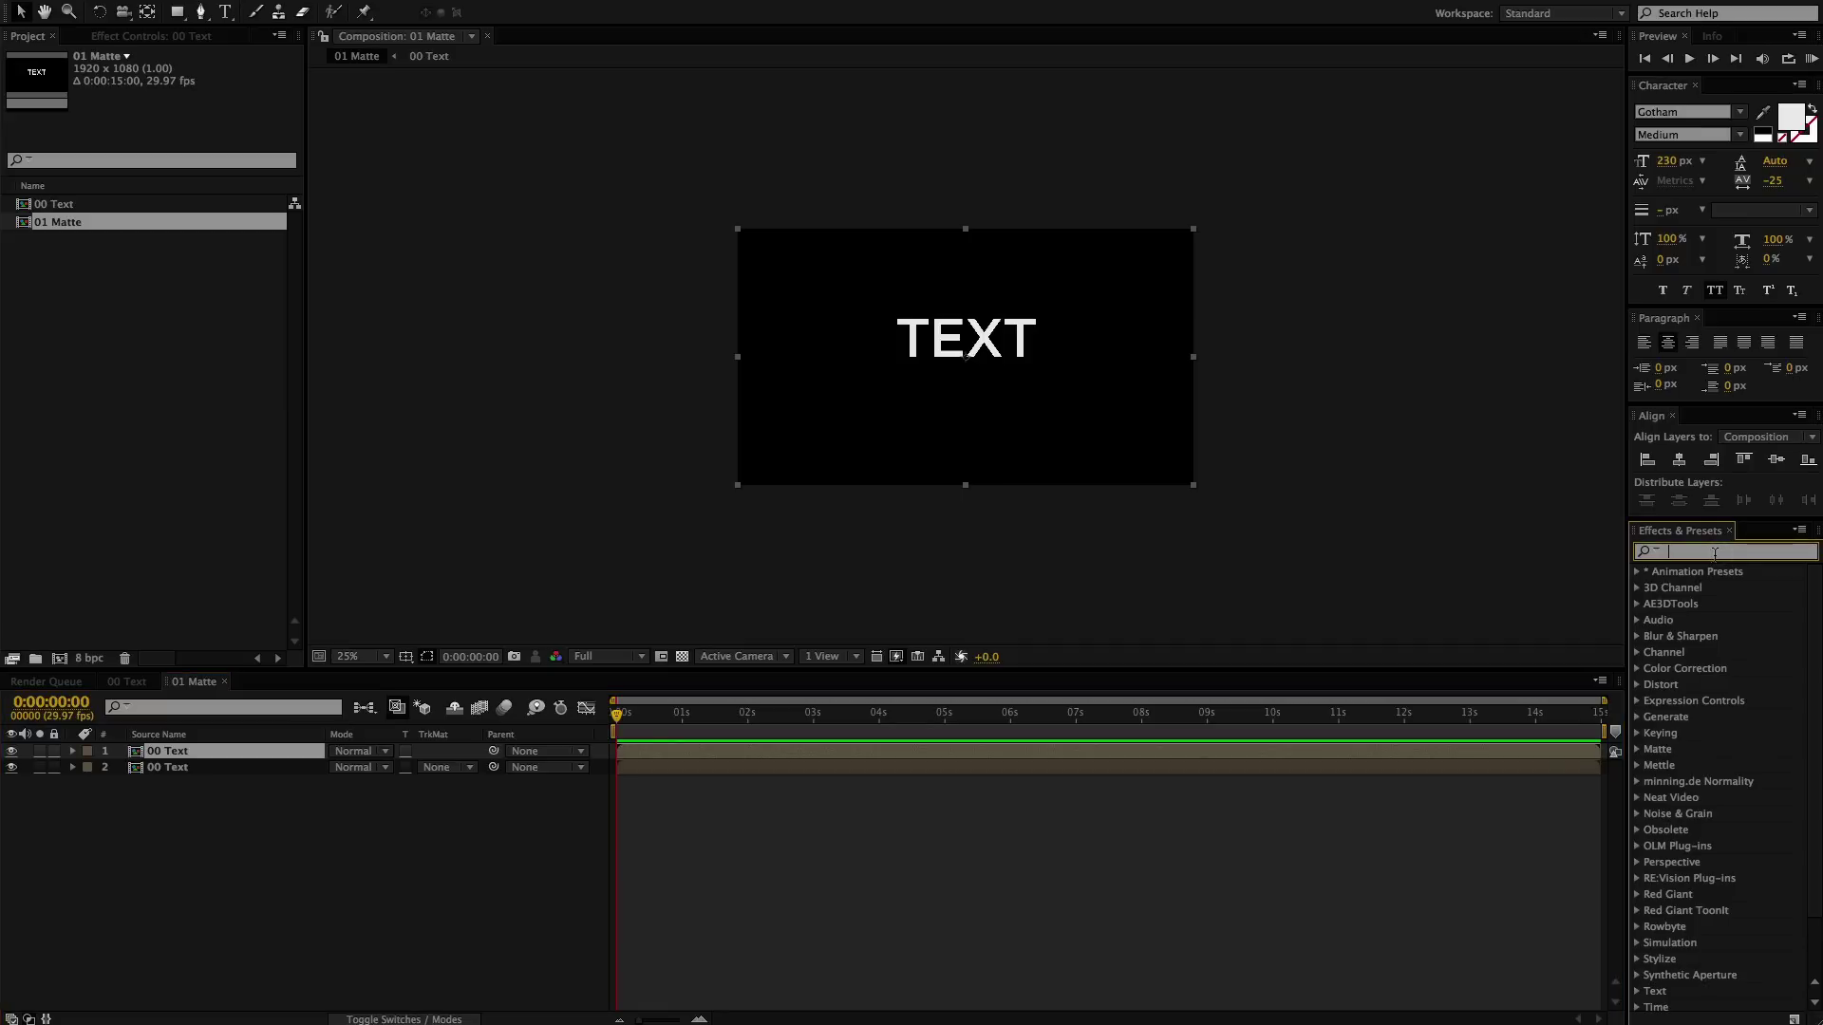
{"action": "type", "text": "matte"}
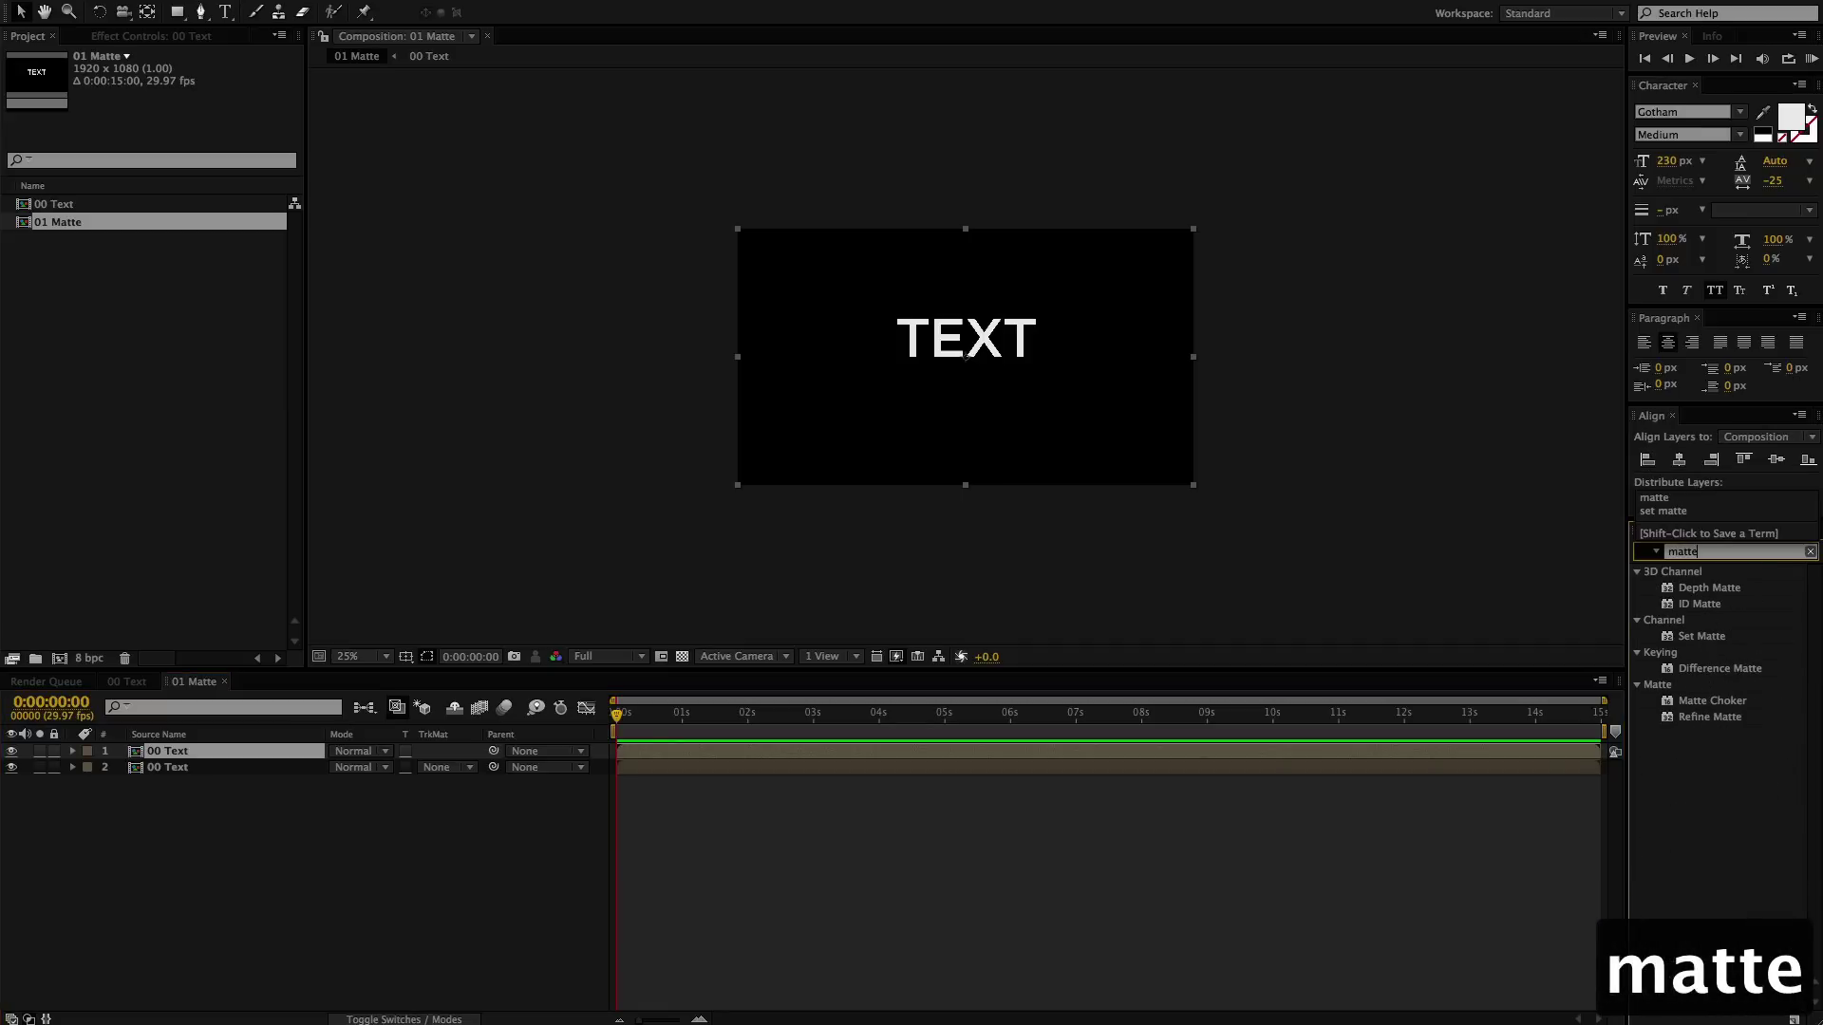
{"action": "double_click", "coordinate": [1671, 702]}
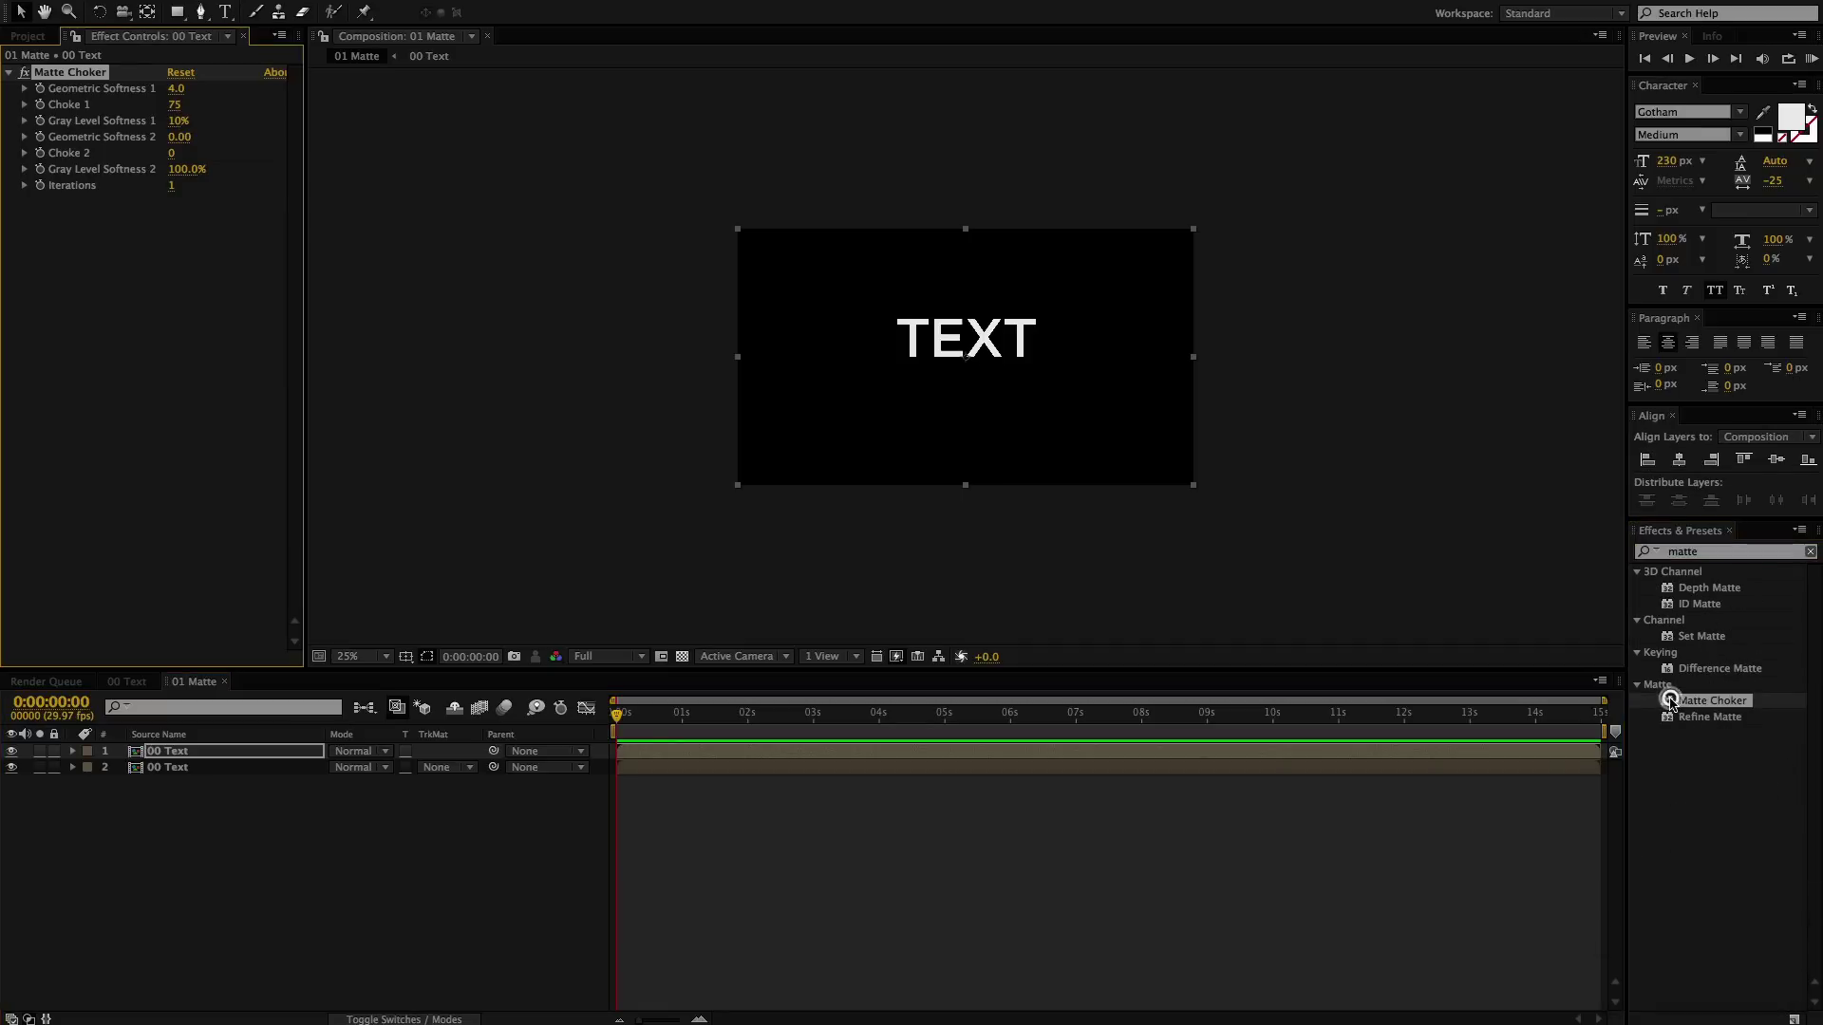
- Add the Fill effect below Matte Choker on the upper 00 Text layer
{"action": "left_click", "coordinate": [1717, 553]}
{"action": "type", "text": "fill"}
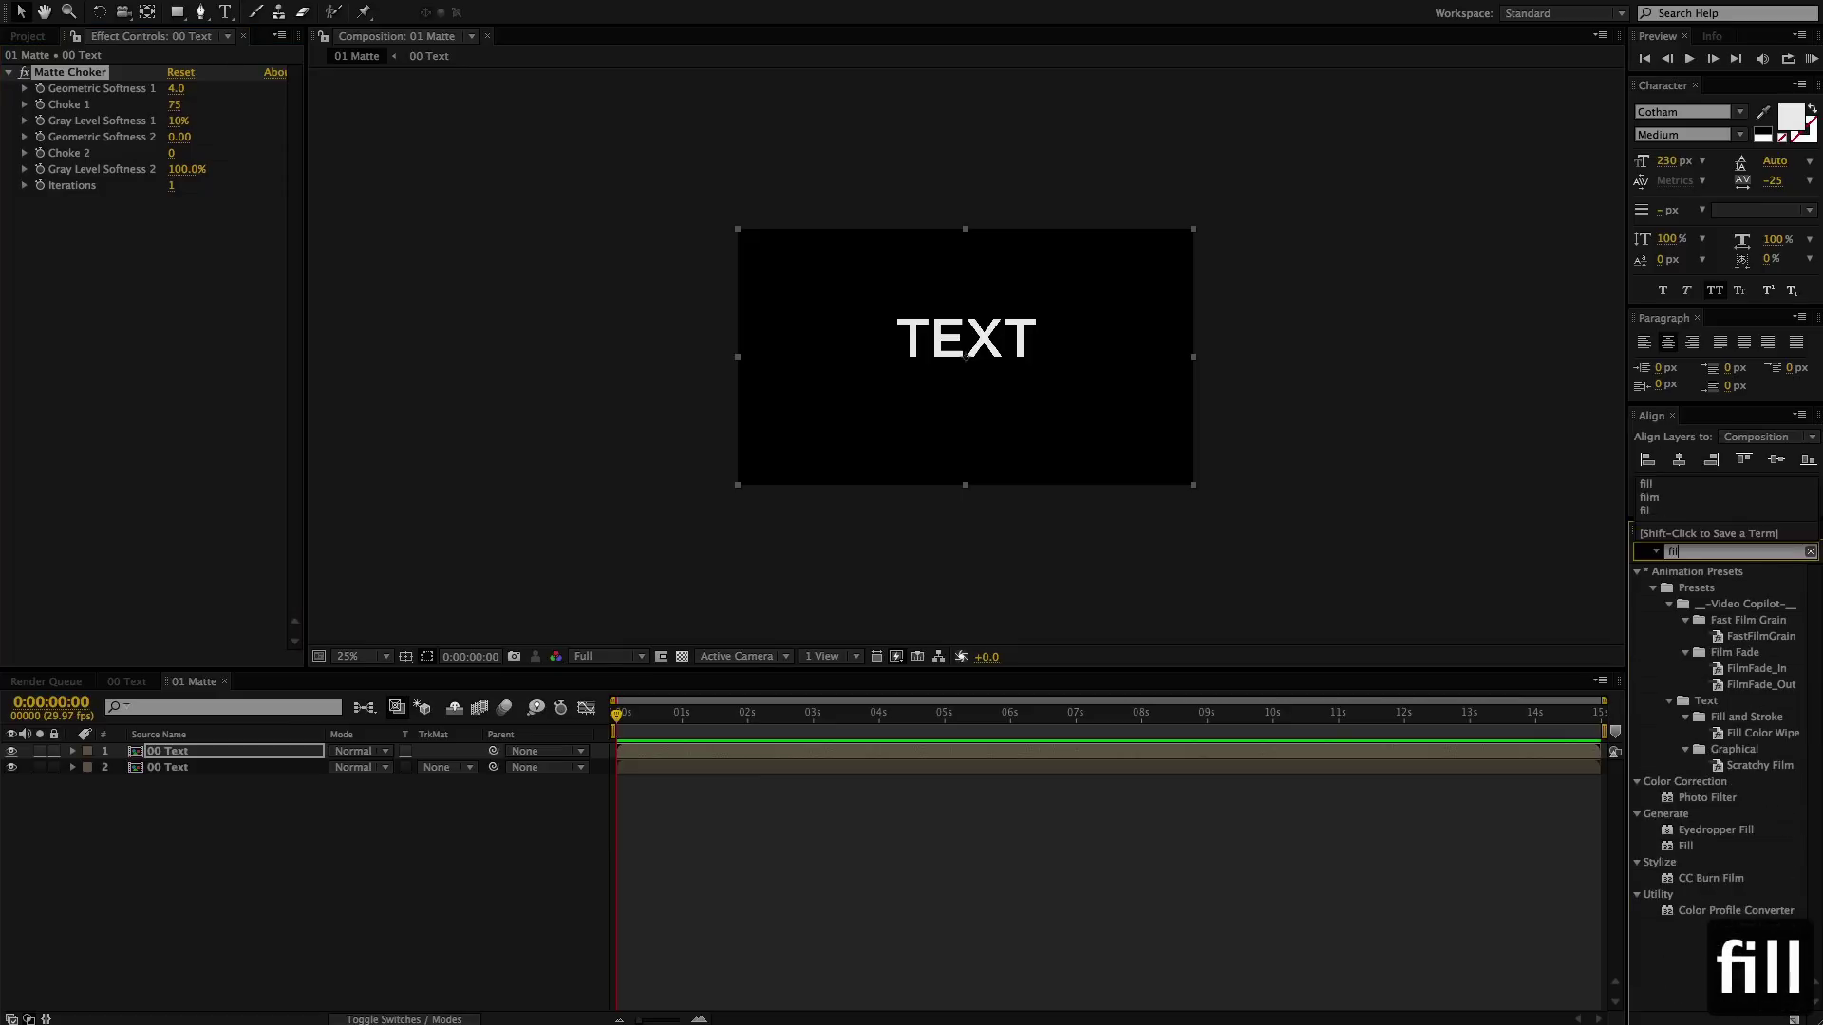
{"action": "left_click", "coordinate": [211, 492]}
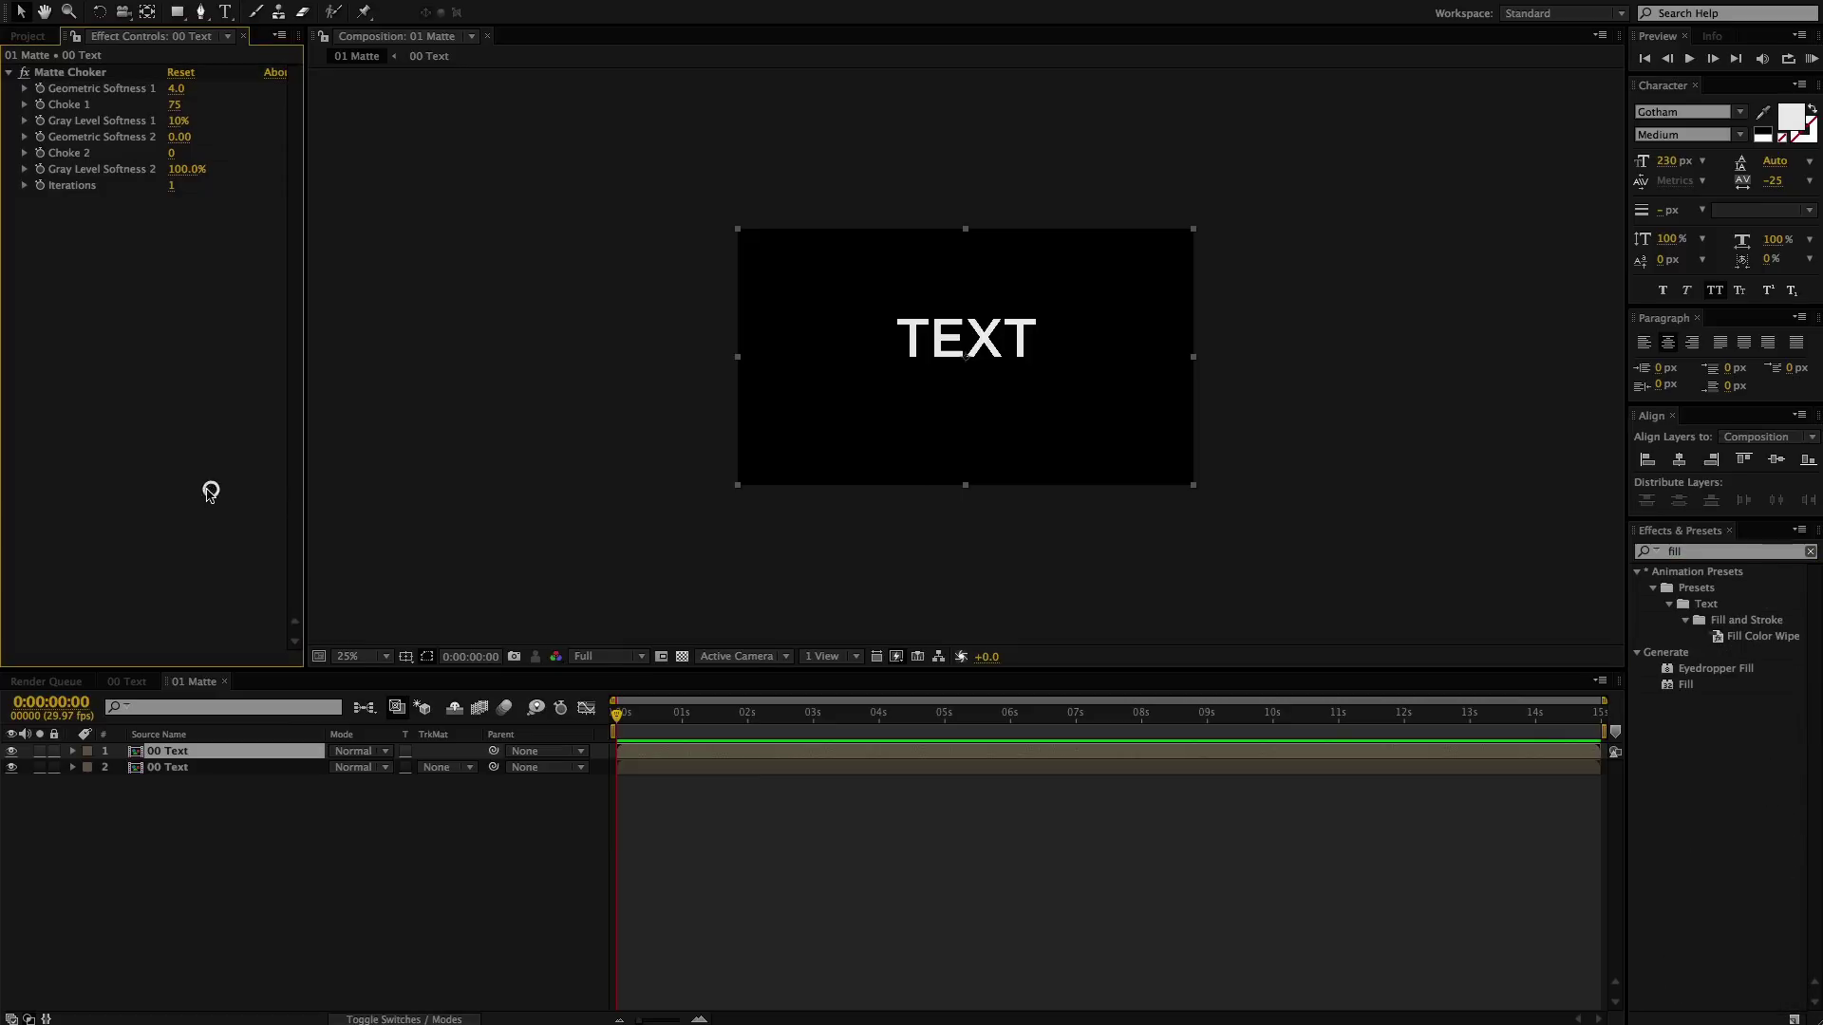
{"action": "left_click", "coordinate": [682, 657]}
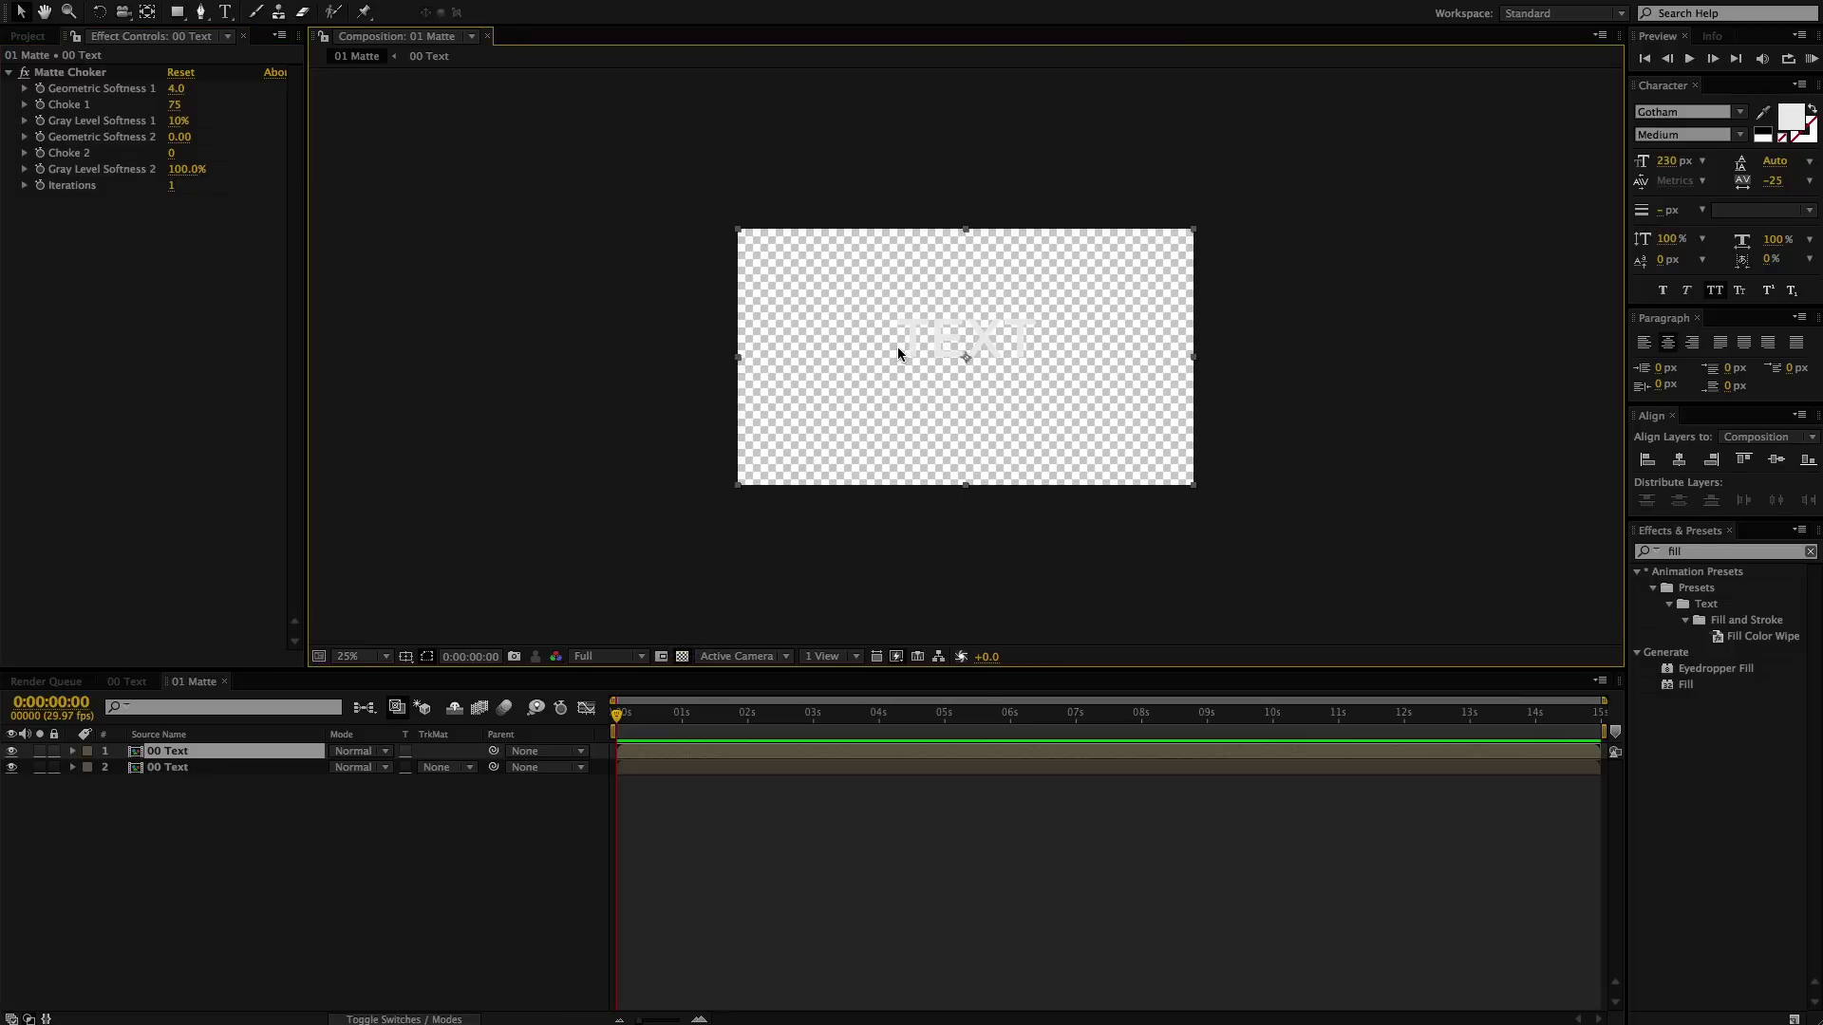
{"action": "left_click", "coordinate": [682, 657]}
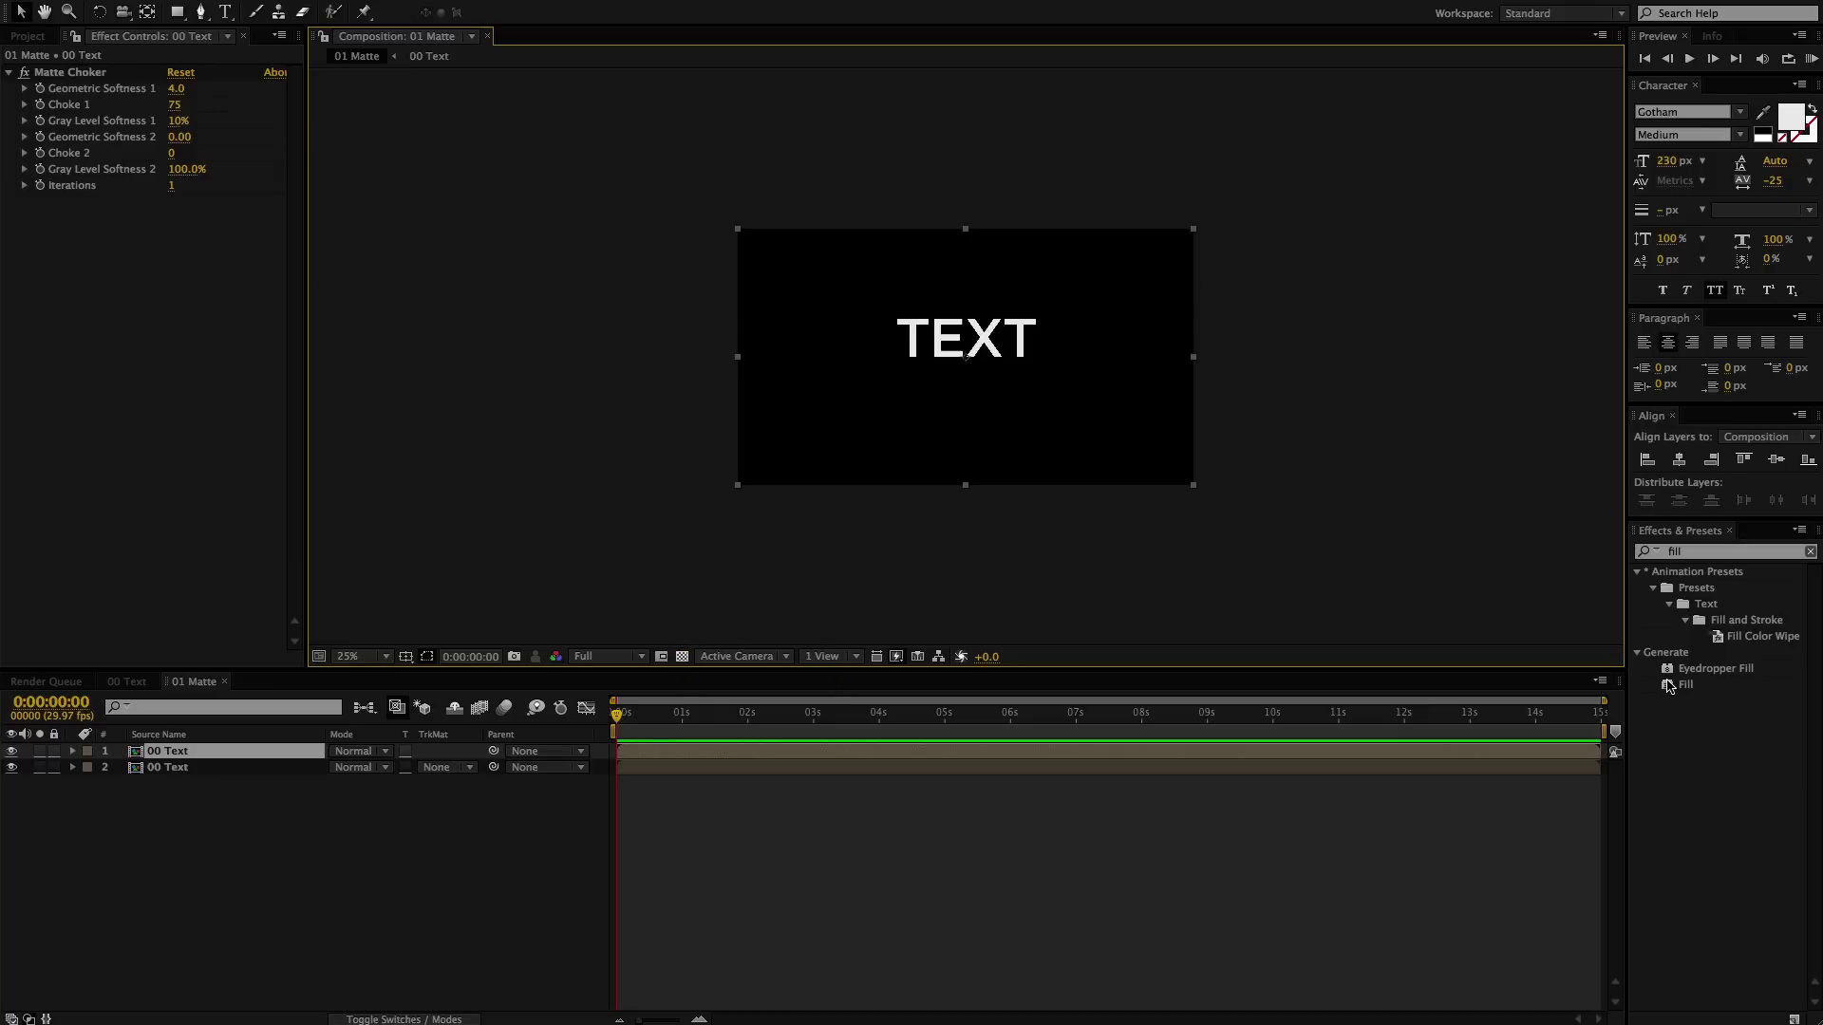
{"action": "left_click_drag", "start_coordinate": [1668, 685], "coordinate": [58, 268]}
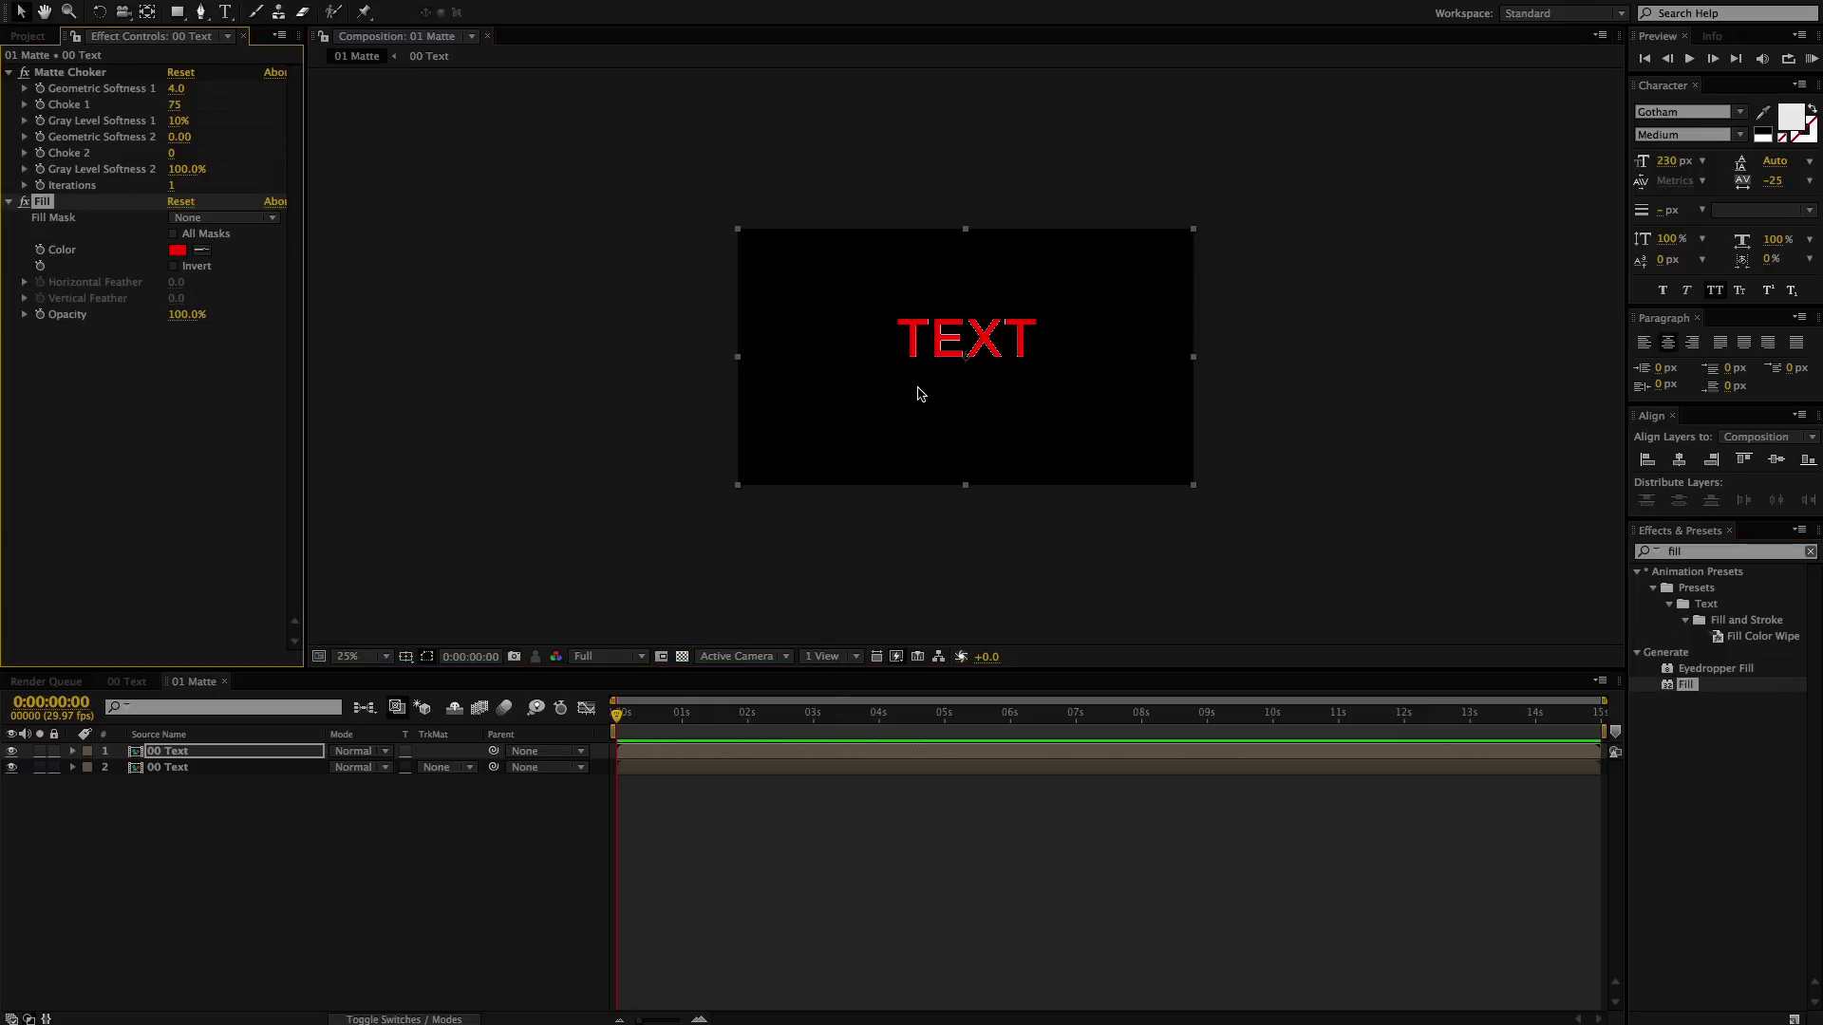
- Set the Choke 1 value of the upper layer's Matte Choker to -127
{"action": "key", "text": "super+equal"}
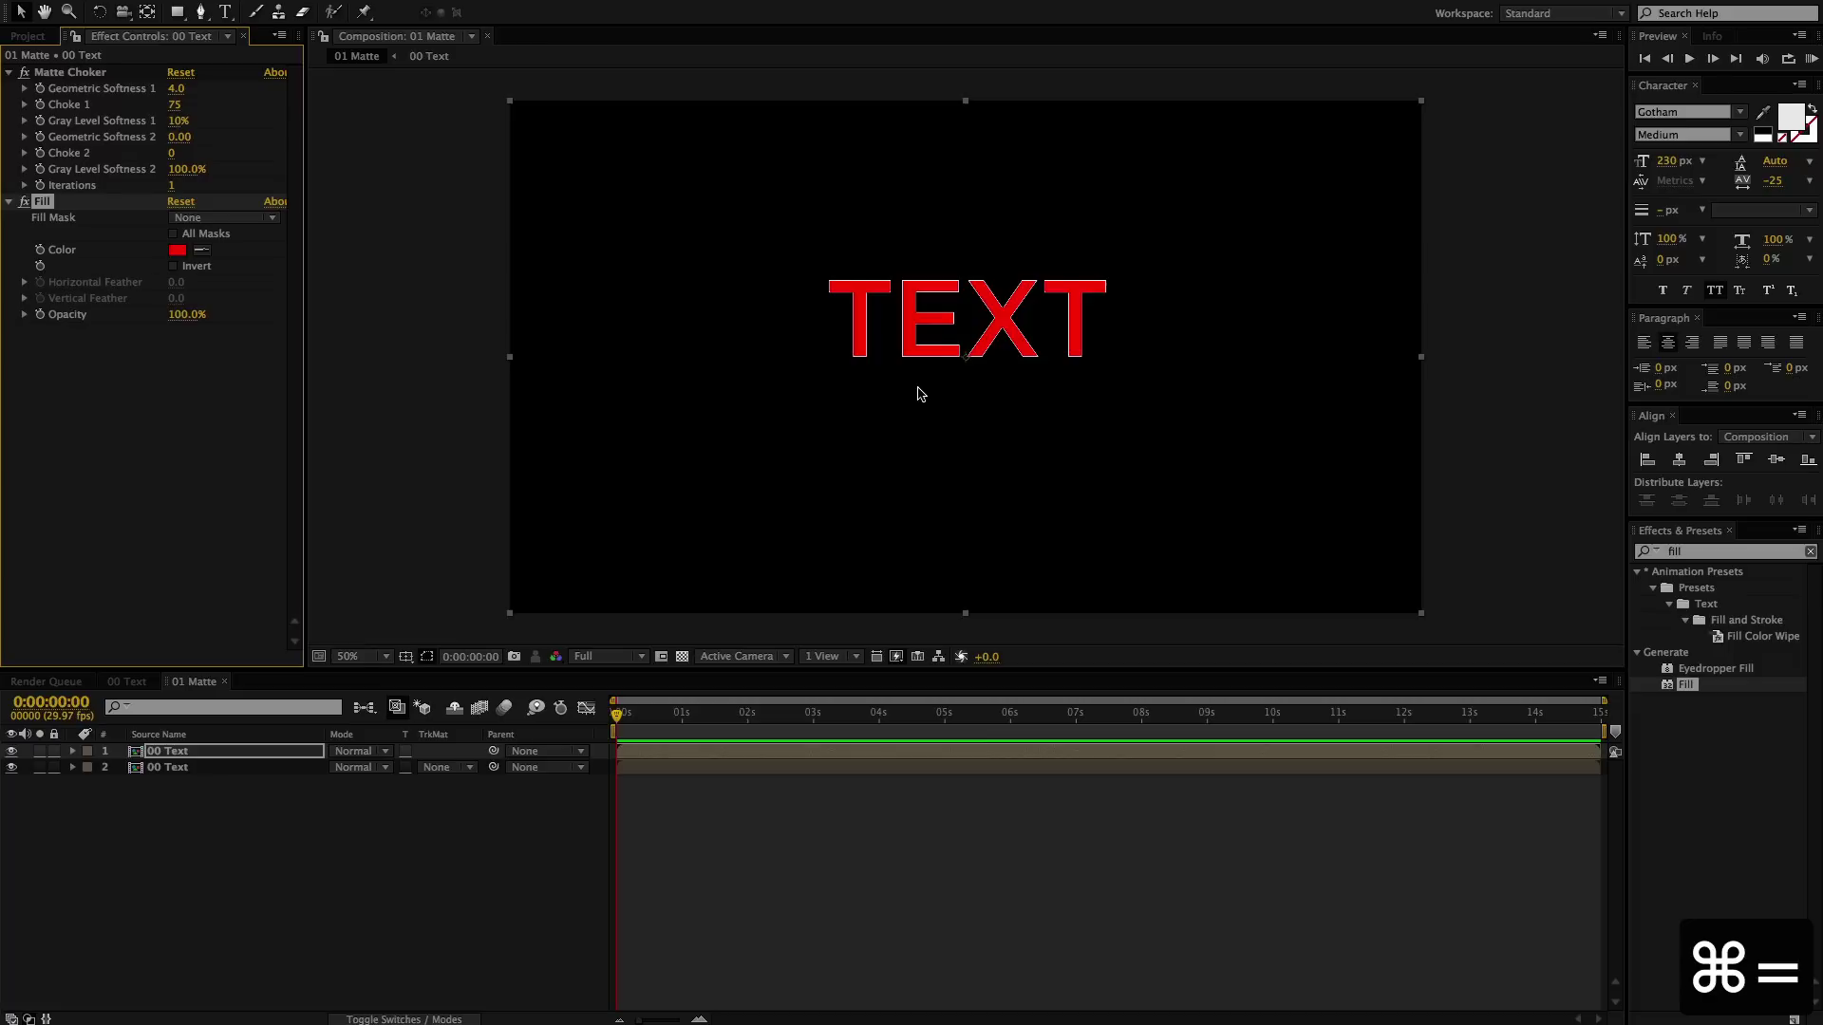
{"action": "key", "text": "super+equal"}
{"action": "left_click_drag", "start_coordinate": [919, 393], "coordinate": [915, 423]}
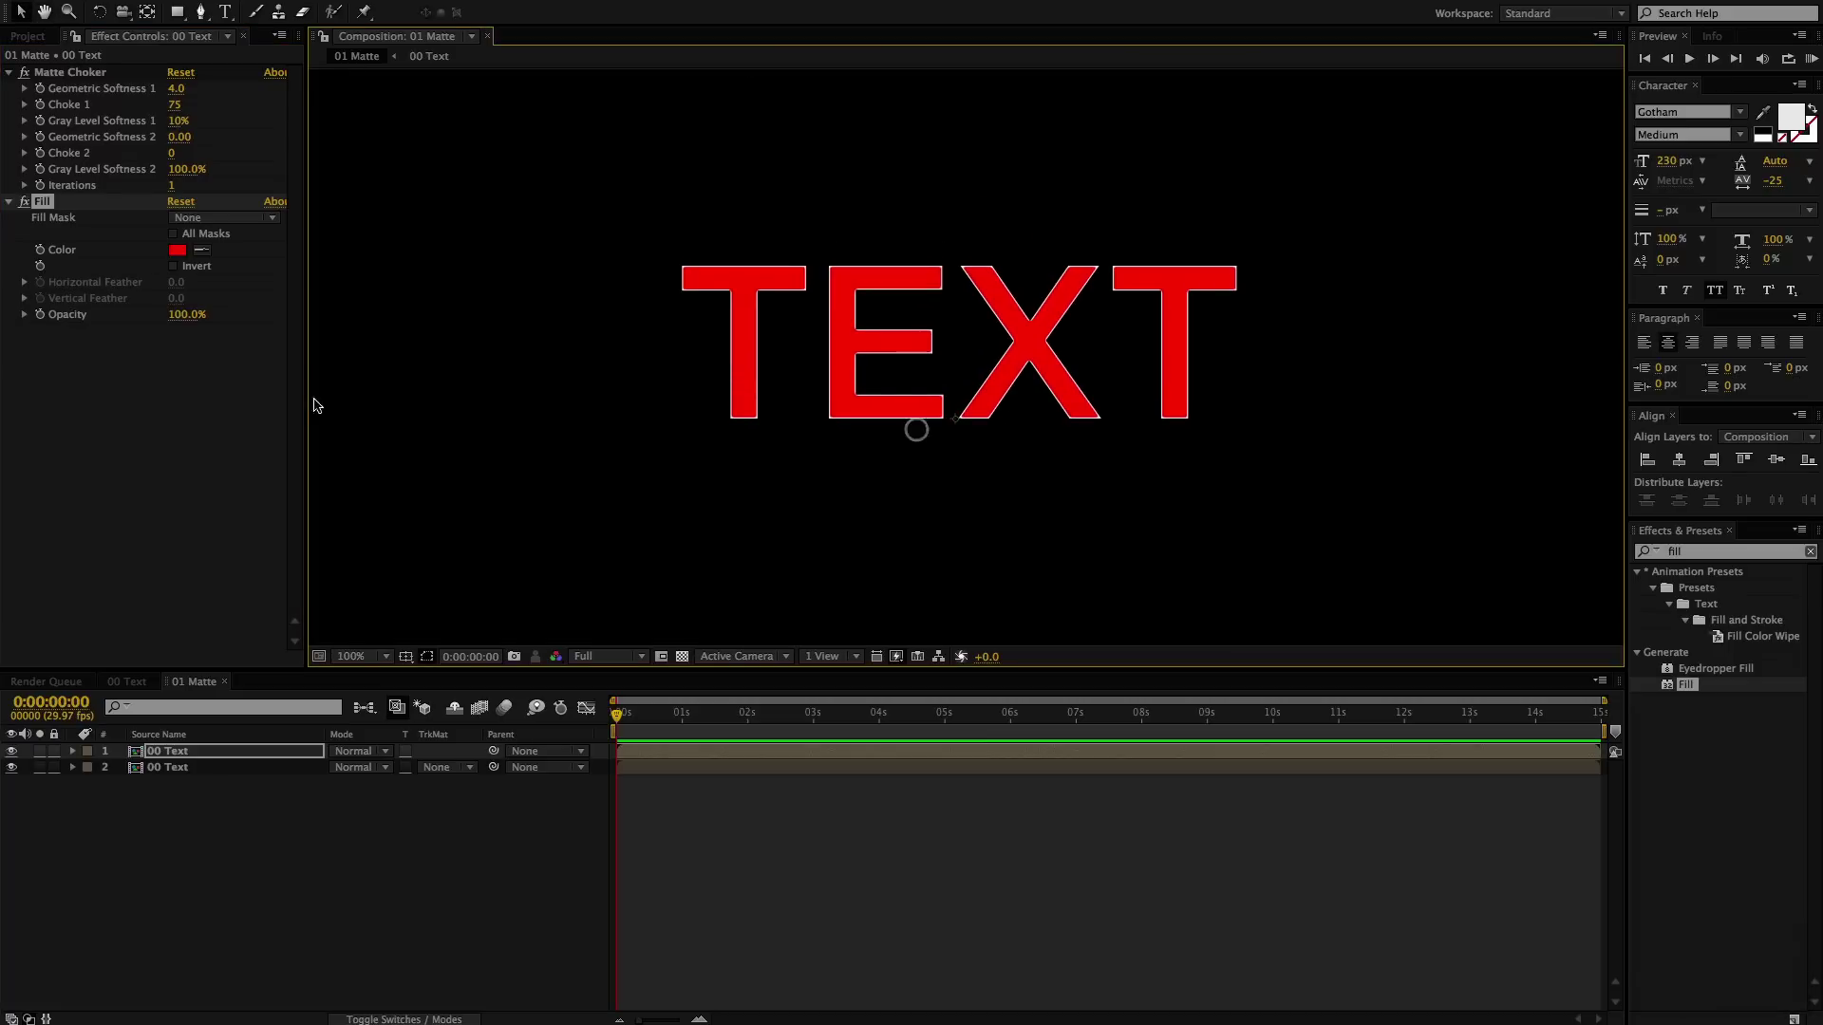
{"action": "left_click", "coordinate": [253, 408]}
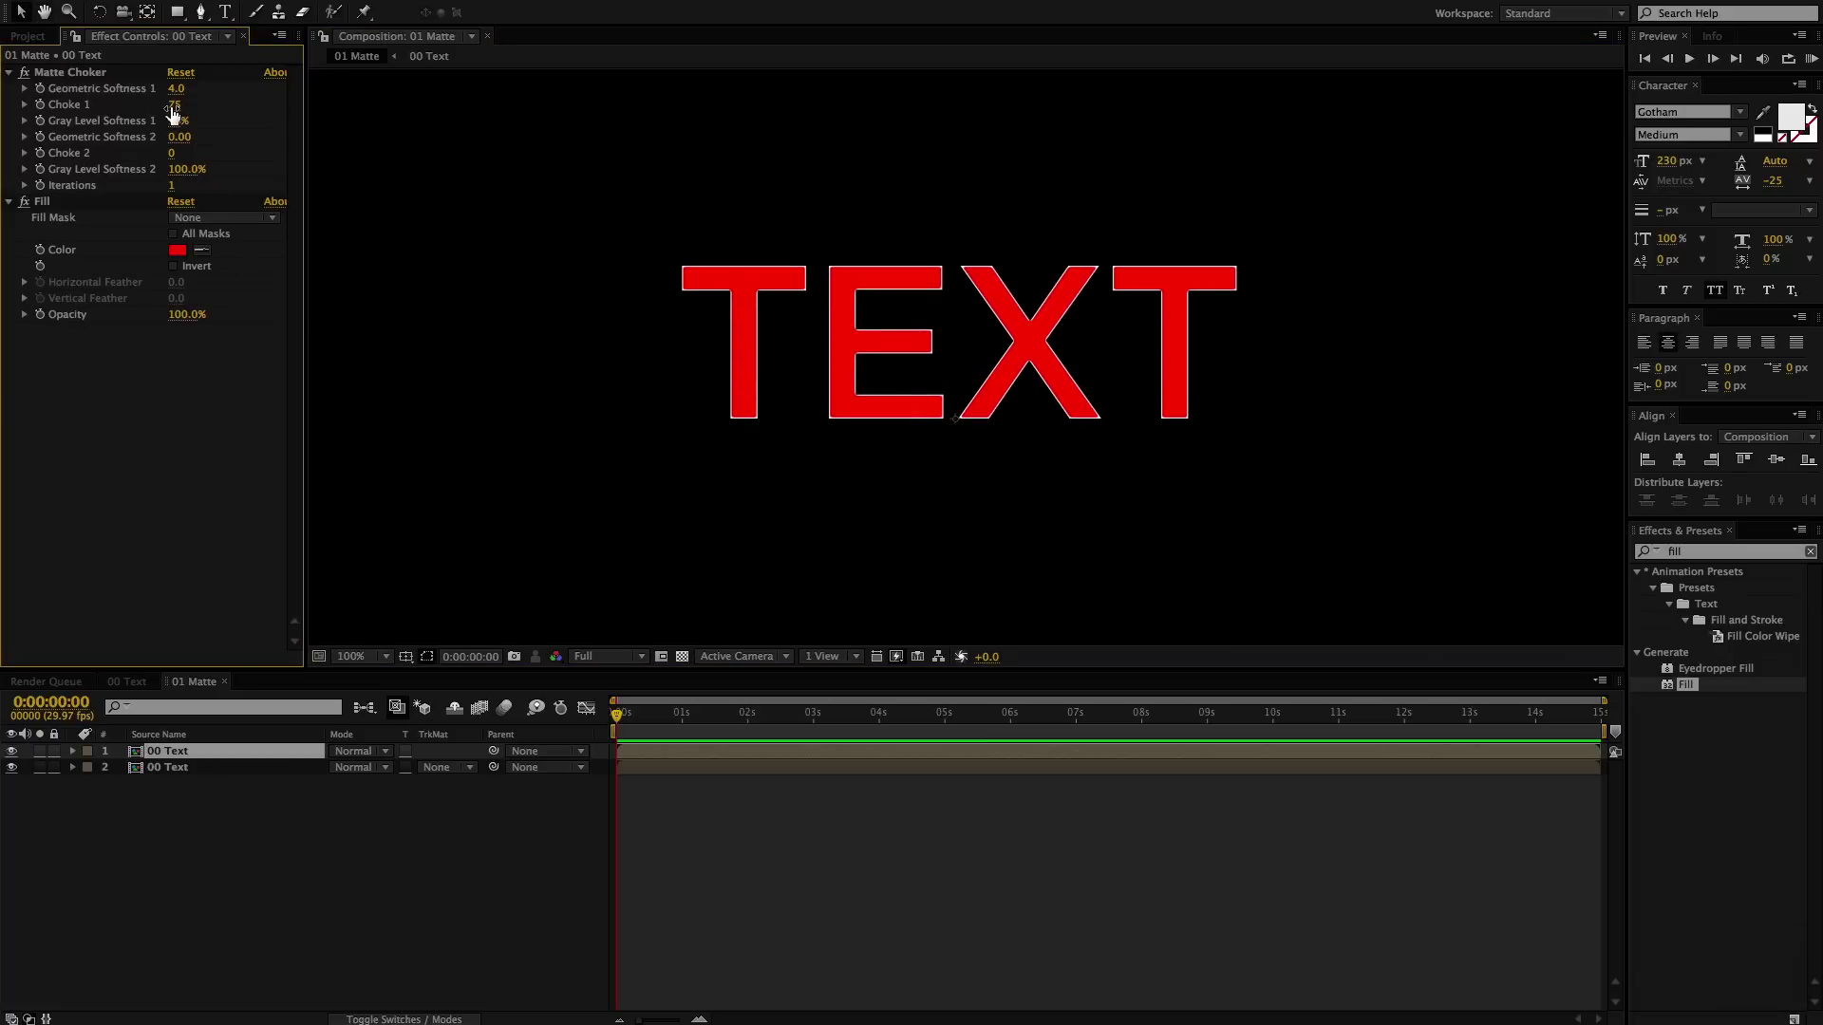
{"action": "left_click_drag", "start_coordinate": [172, 112], "coordinate": [42, 114]}
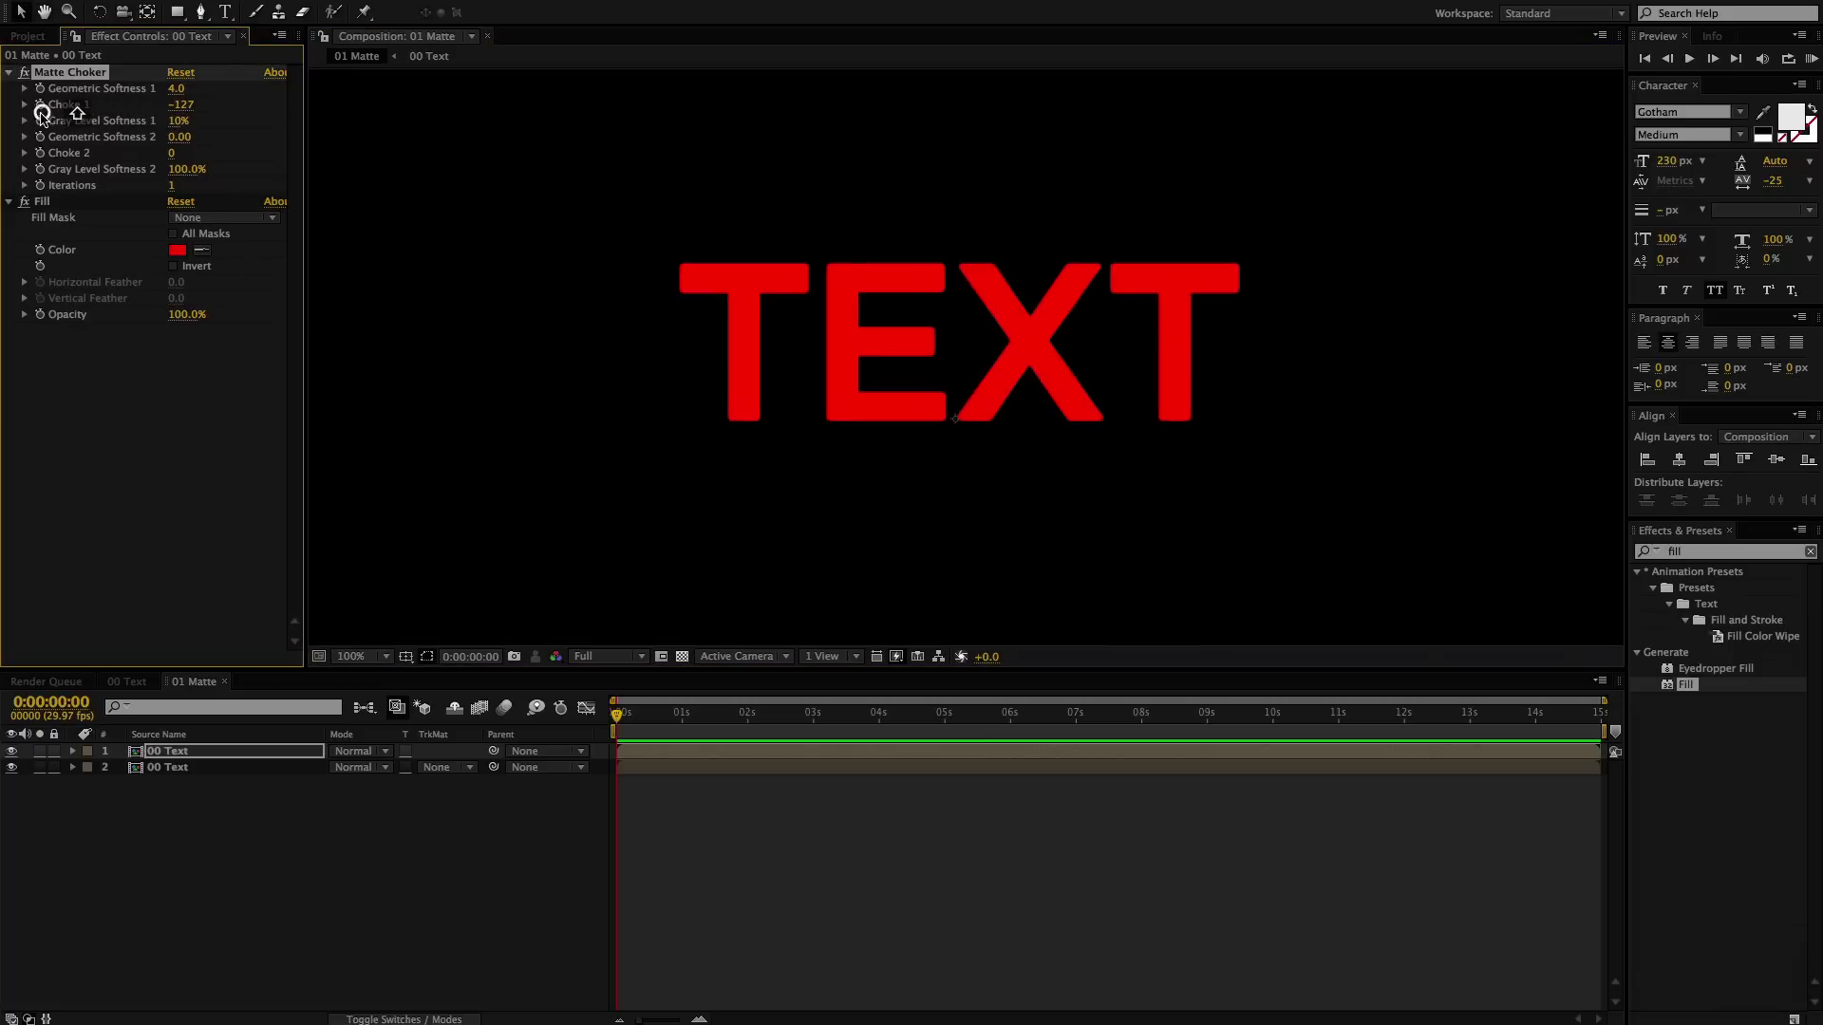
- Raise the Matte Choker's Iterations to 16 to spread the matte around the letters, and select the upper 00 Text layer
{"action": "left_click", "coordinate": [173, 186]}
{"action": "key", "text": "Up"}
{"action": "key", "text": "Up"}
{"action": "key", "text": "Up"}
{"action": "key", "text": "Up"}
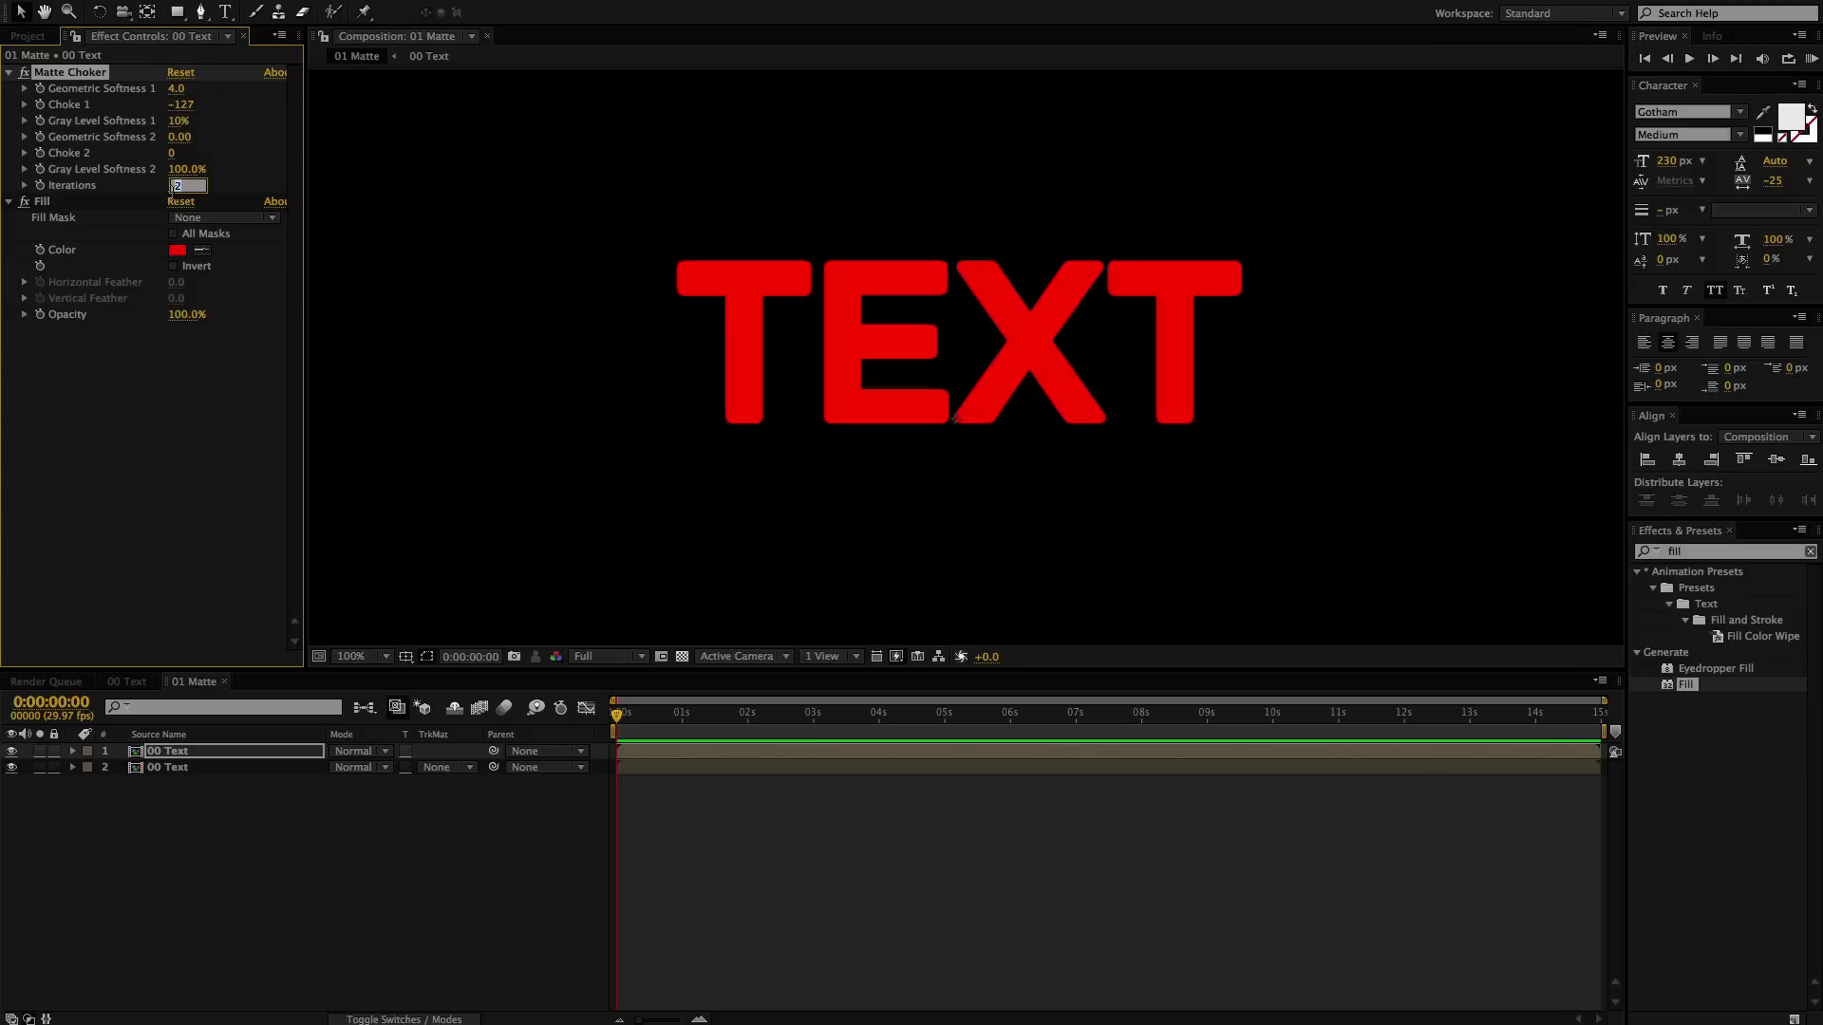
{"action": "key", "text": "Up"}
{"action": "key", "text": "Up"}
{"action": "key", "text": "Up"}
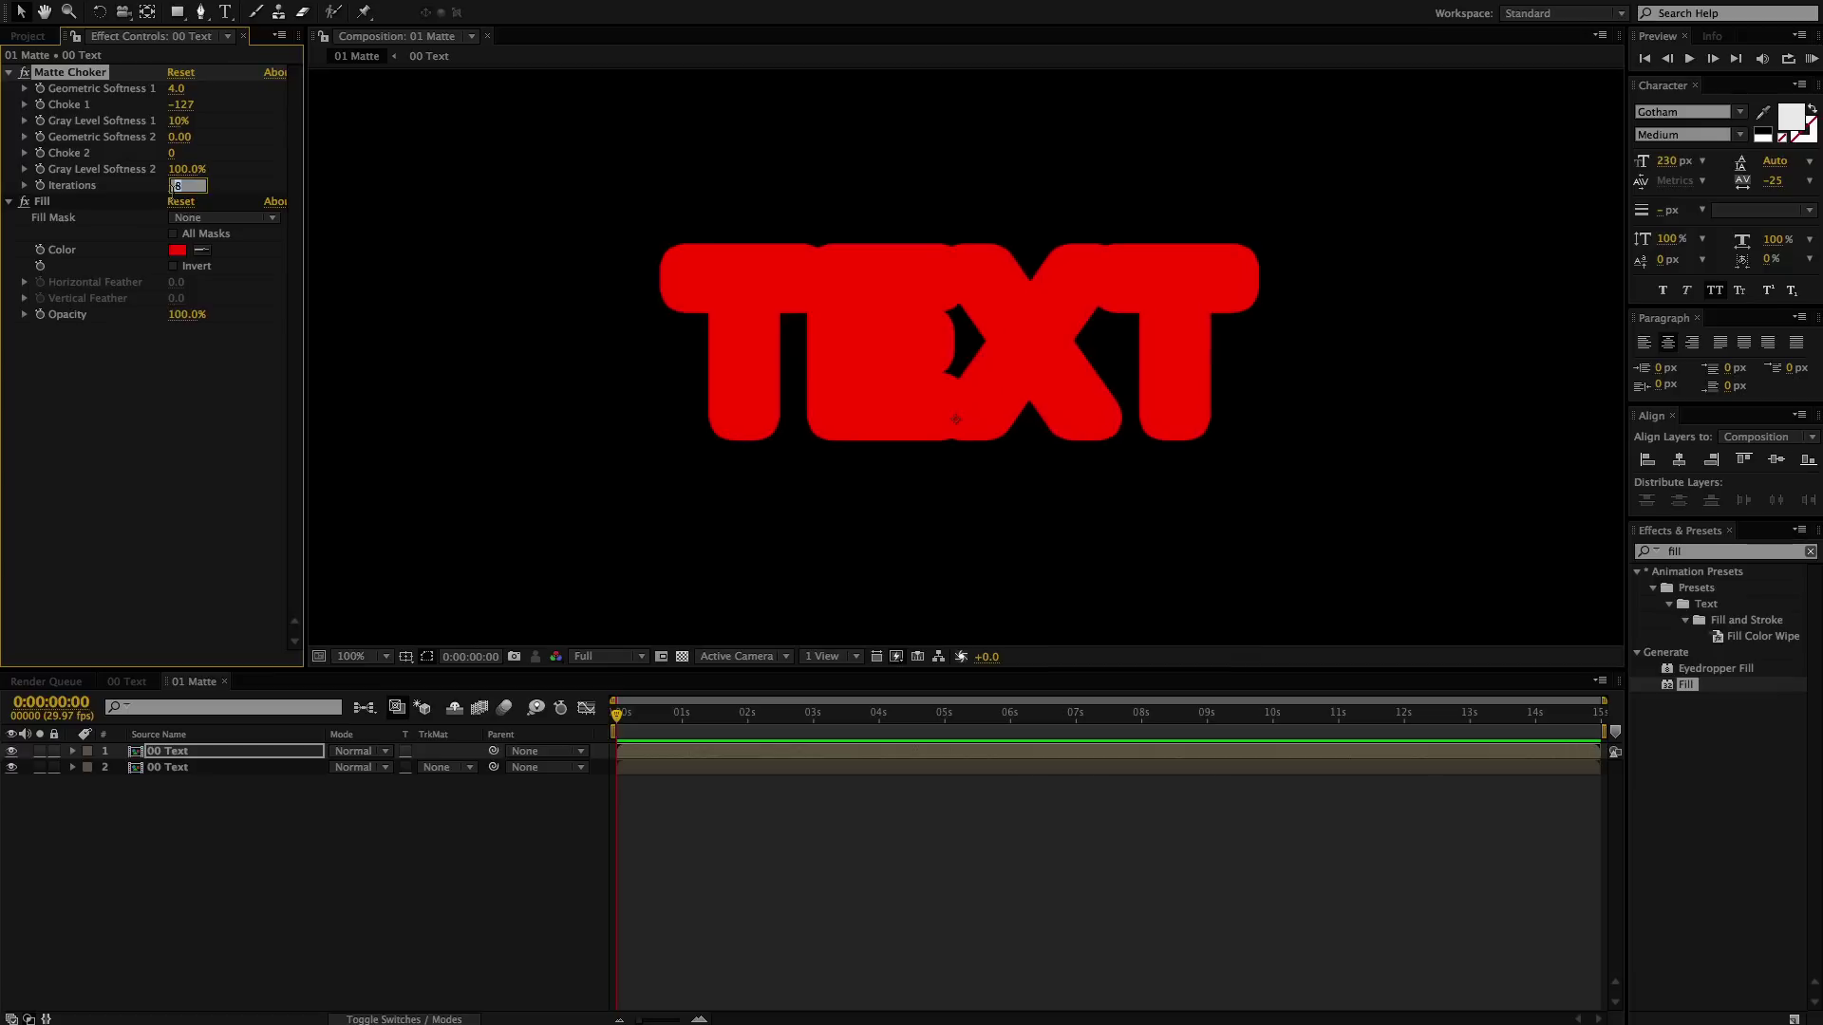
{"action": "key", "text": "Up"}
{"action": "key", "text": "Up"}
{"action": "key", "text": "Up"}
{"action": "key", "text": "Up"}
{"action": "key", "text": "Up"}
{"action": "key", "text": "Up"}
{"action": "key", "text": "Up"}
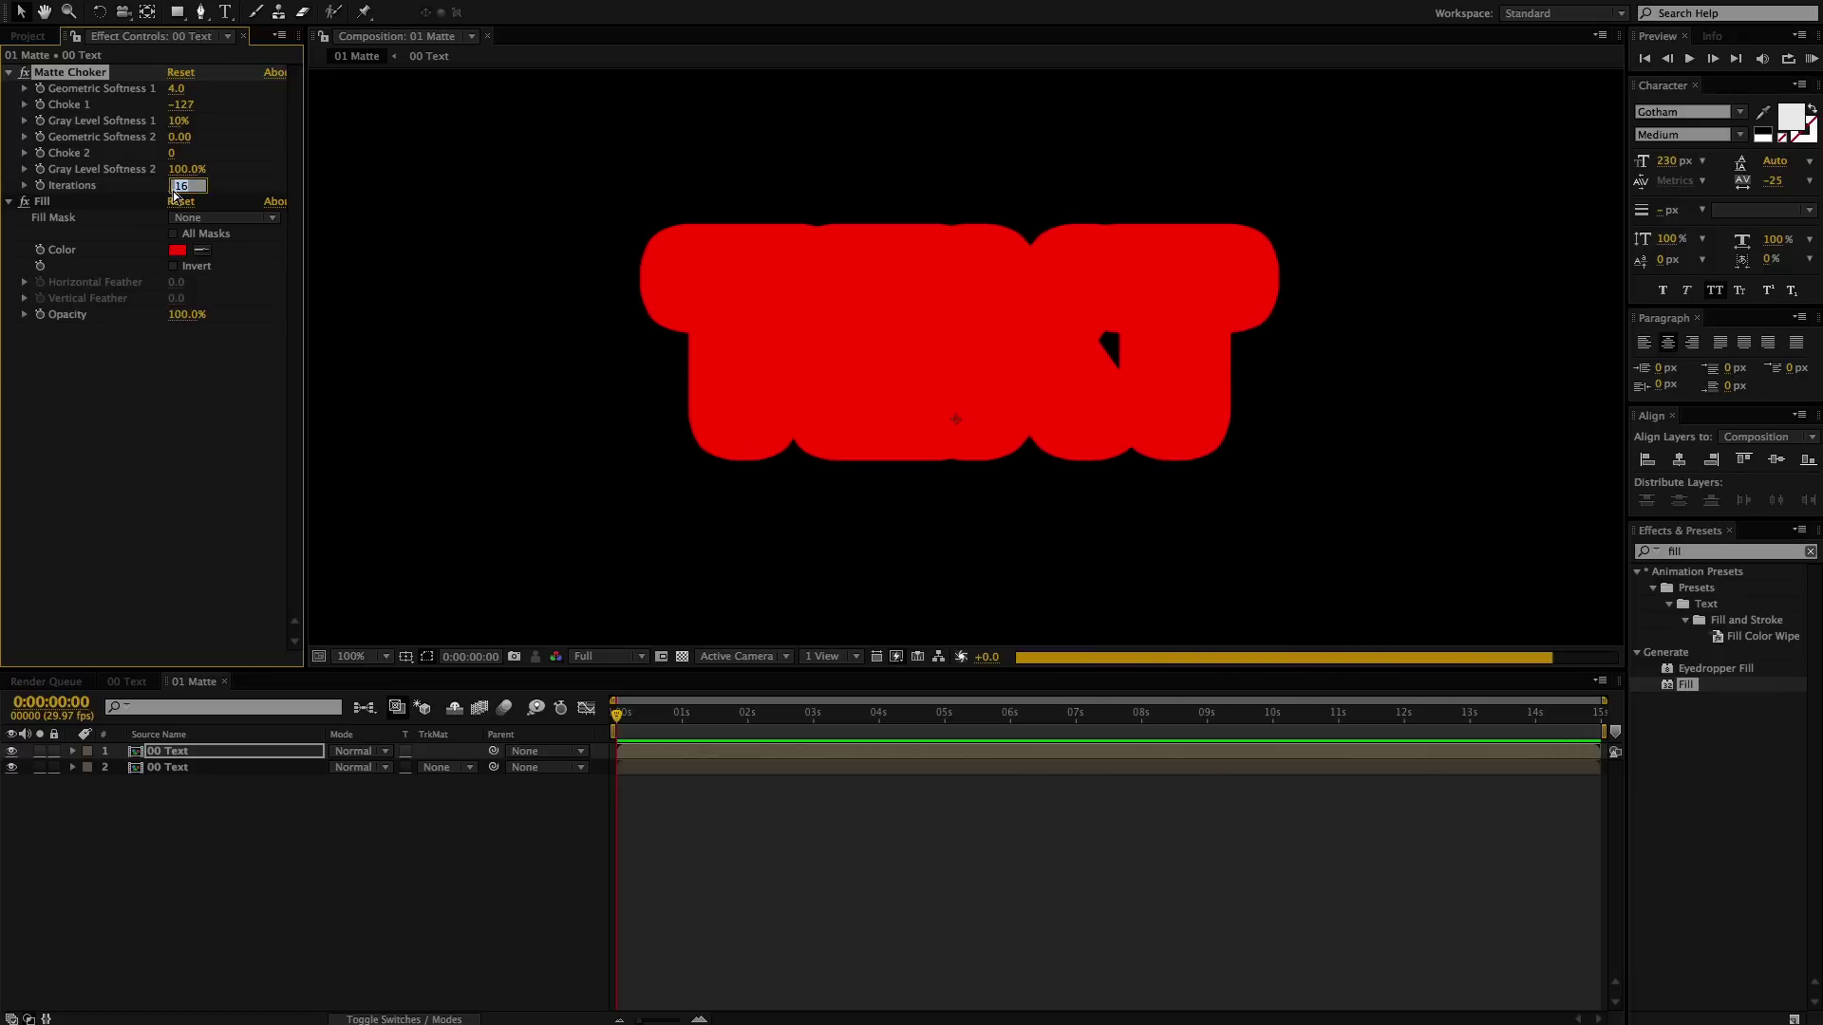
{"action": "key", "text": "Return"}
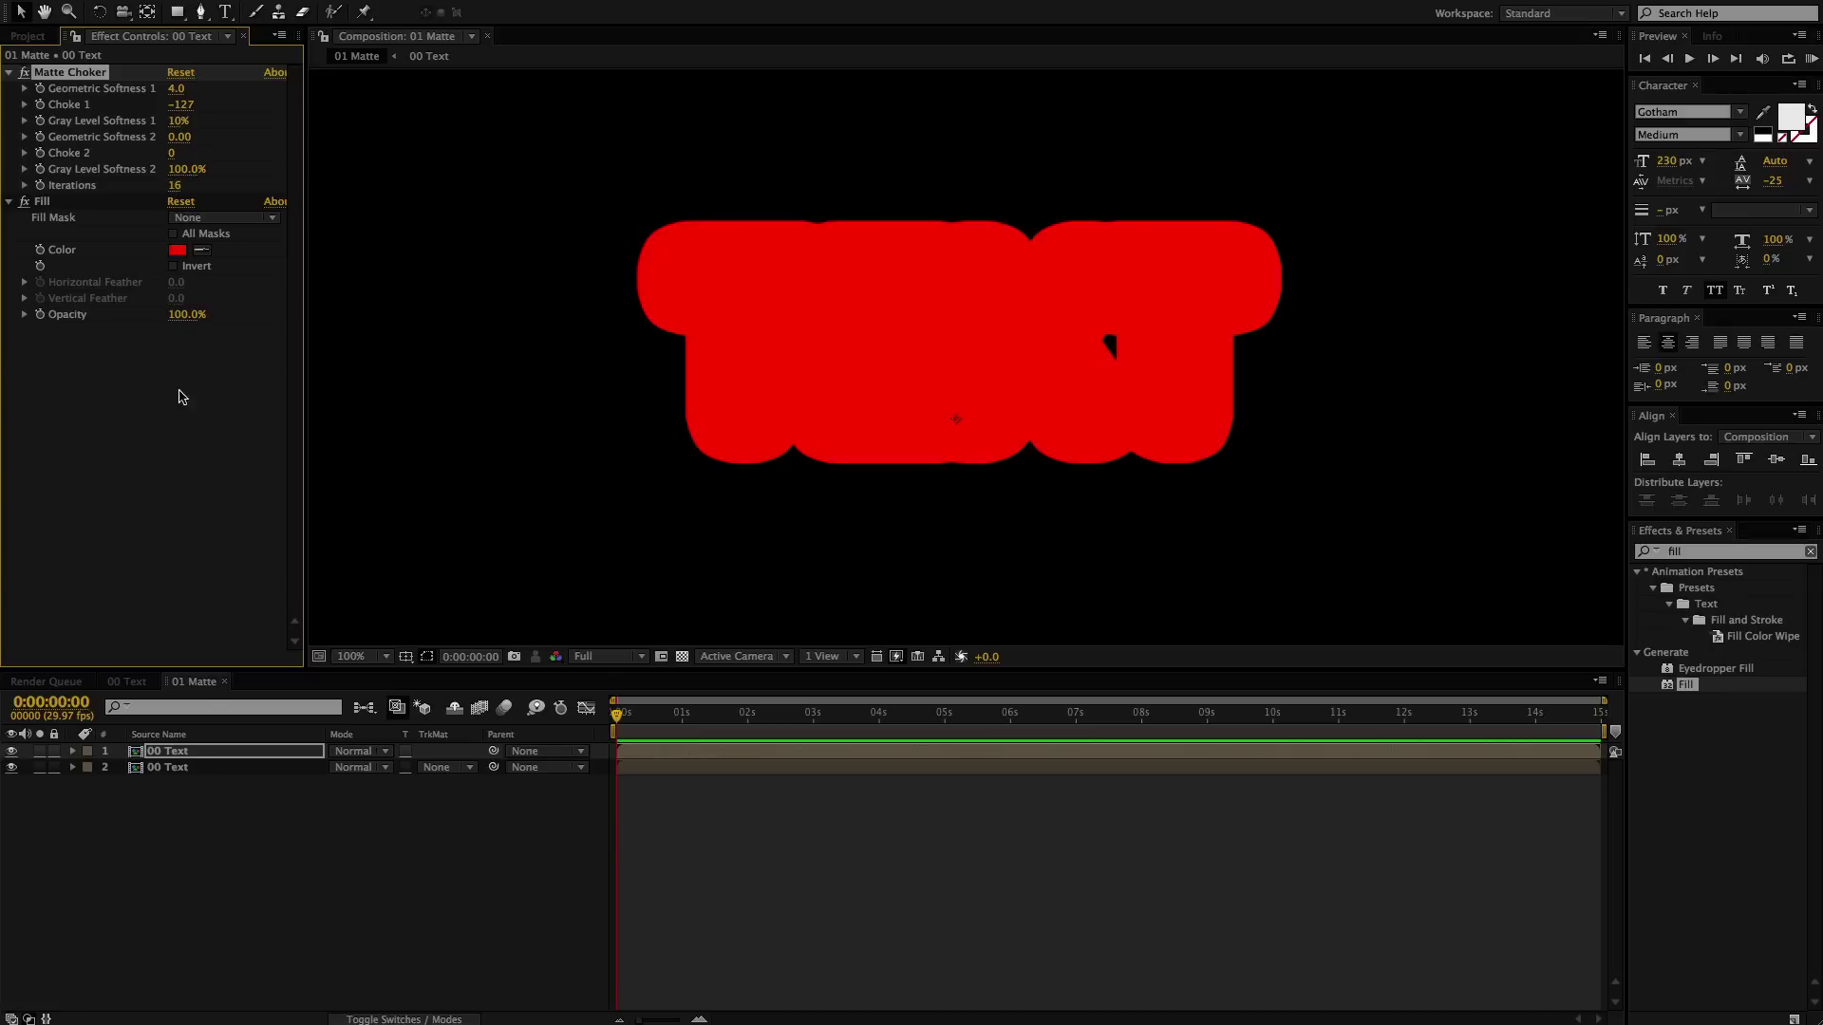
{"action": "left_click", "coordinate": [221, 755]}
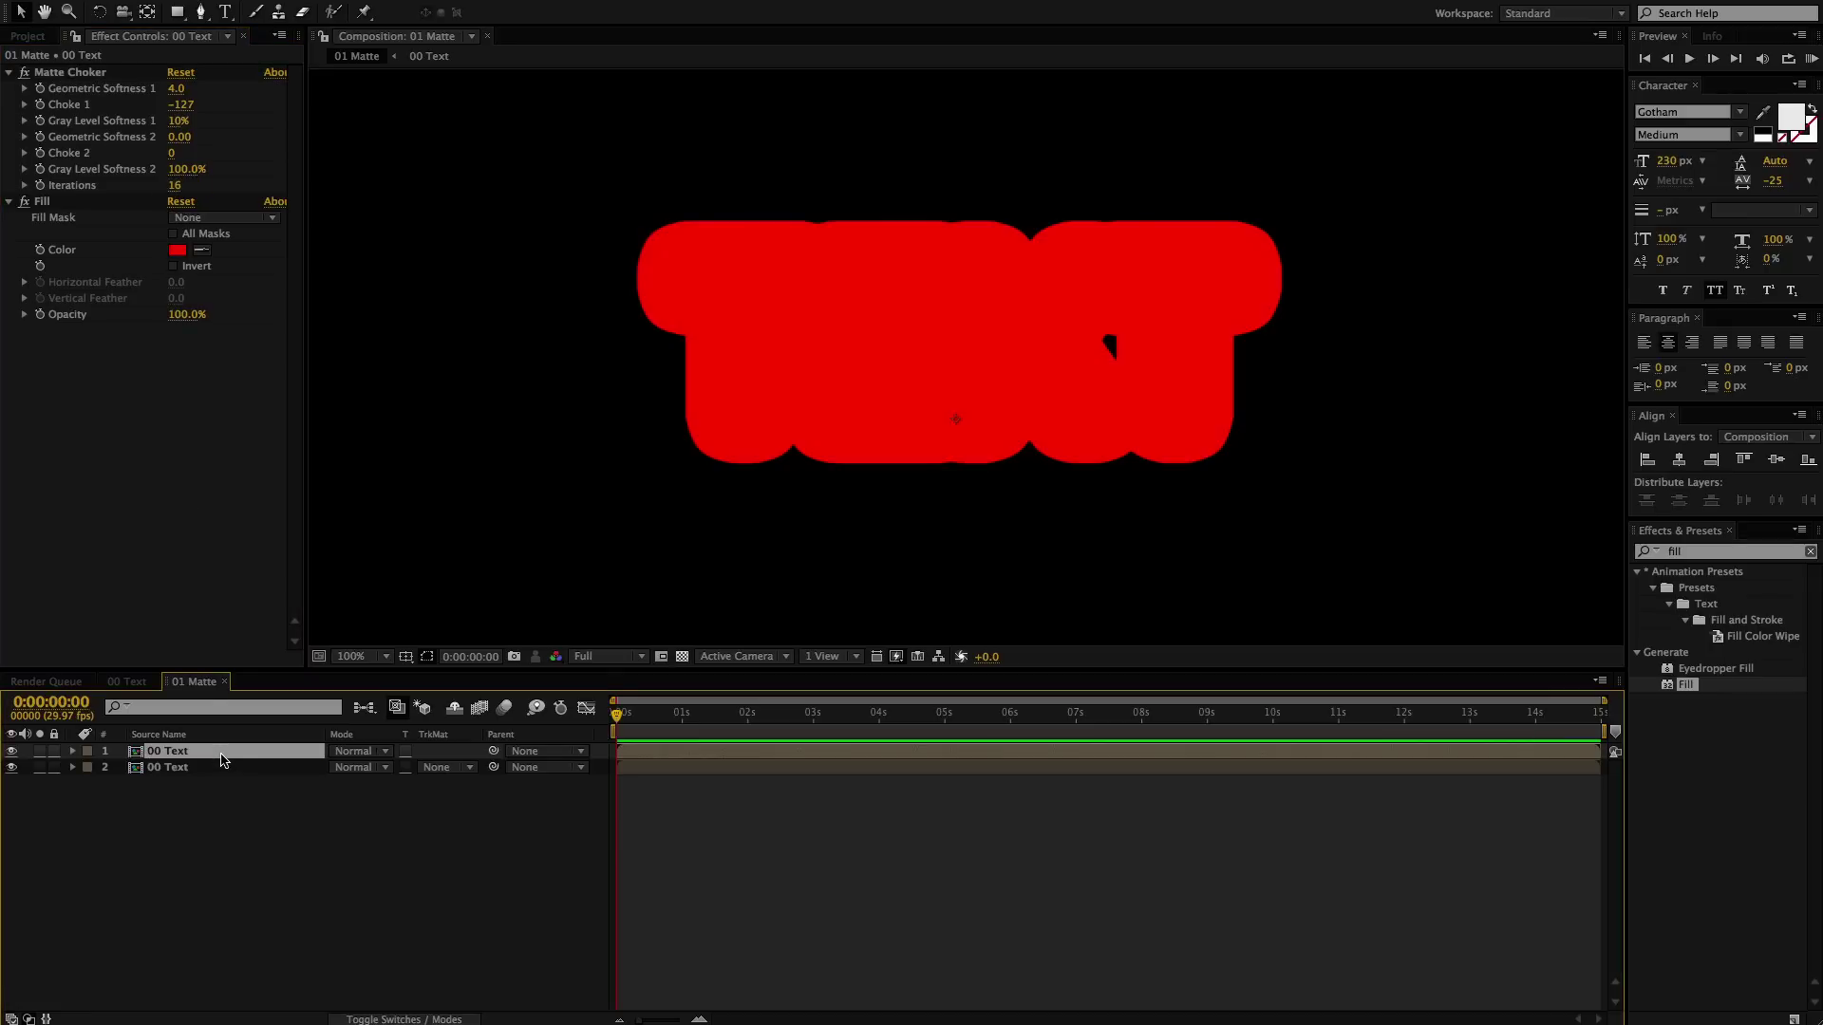
- Rename the upper 00 Text layer as Matte and move it below the other 00 Text layer
{"action": "key", "text": "Return"}
{"action": "type", "text": "Matte"}
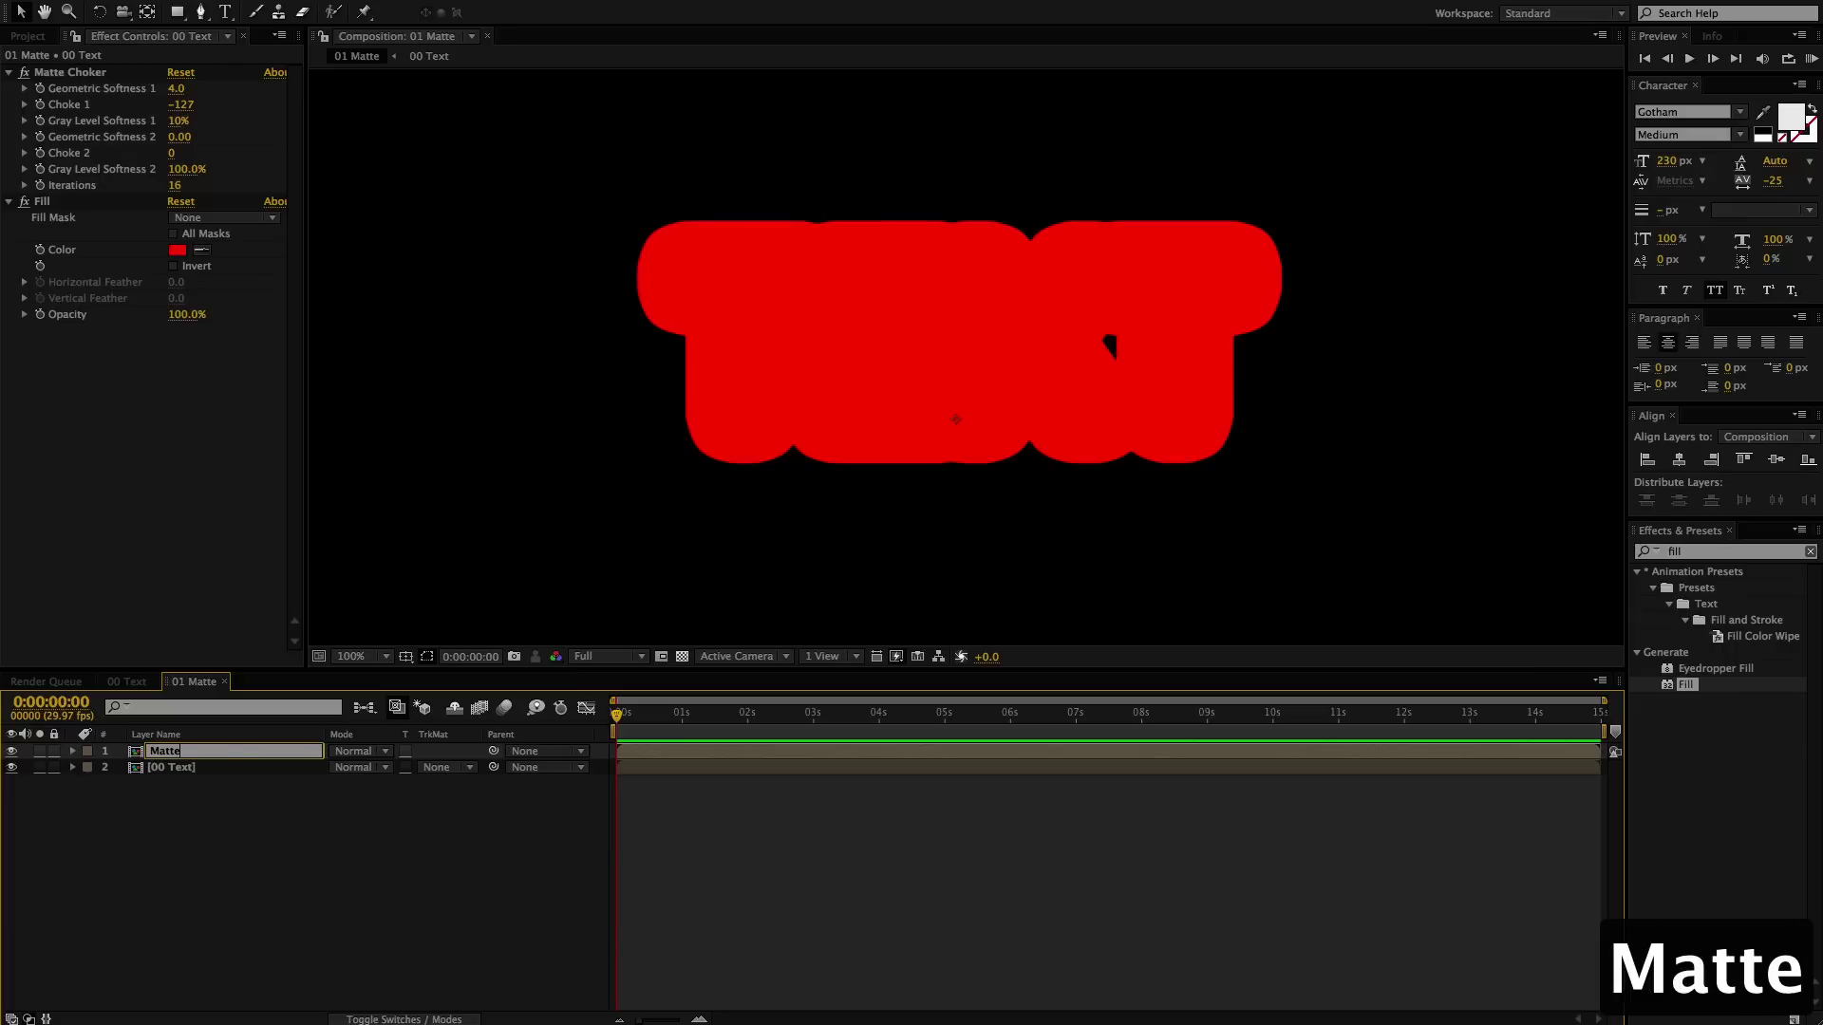
{"action": "key", "text": "Return"}
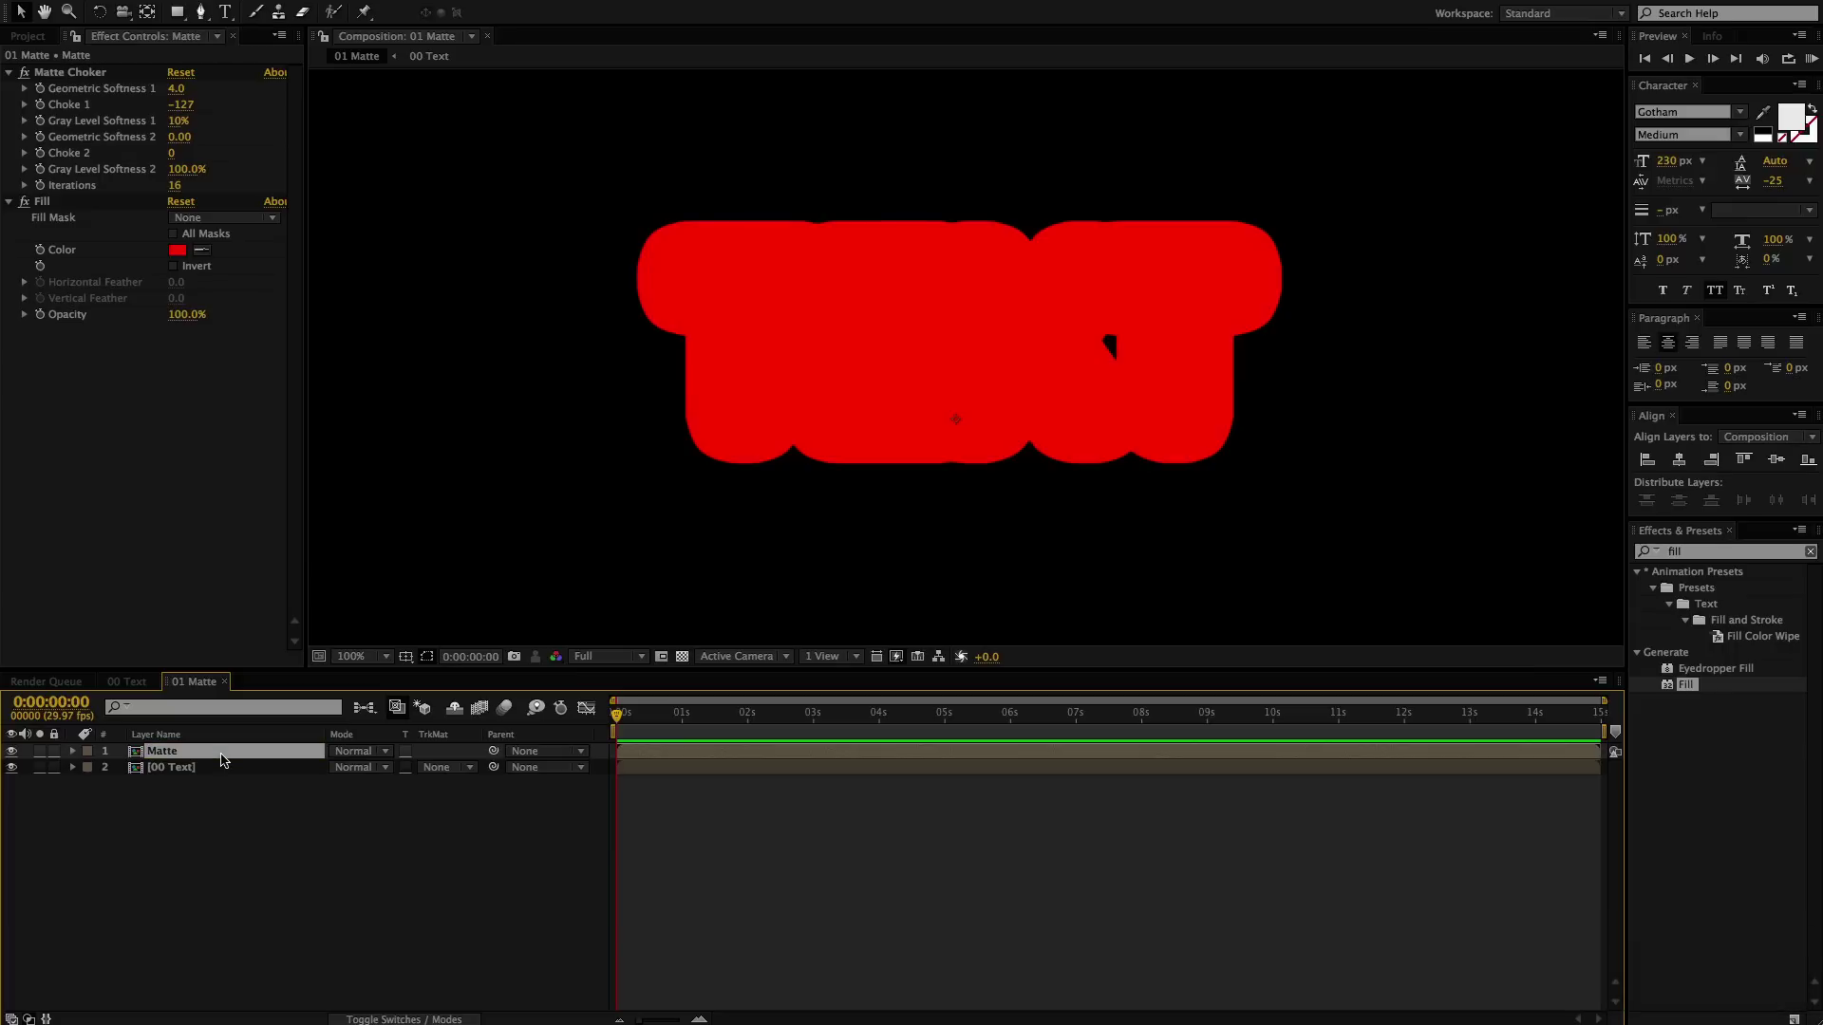
{"action": "left_click_drag", "start_coordinate": [223, 756], "coordinate": [222, 778]}
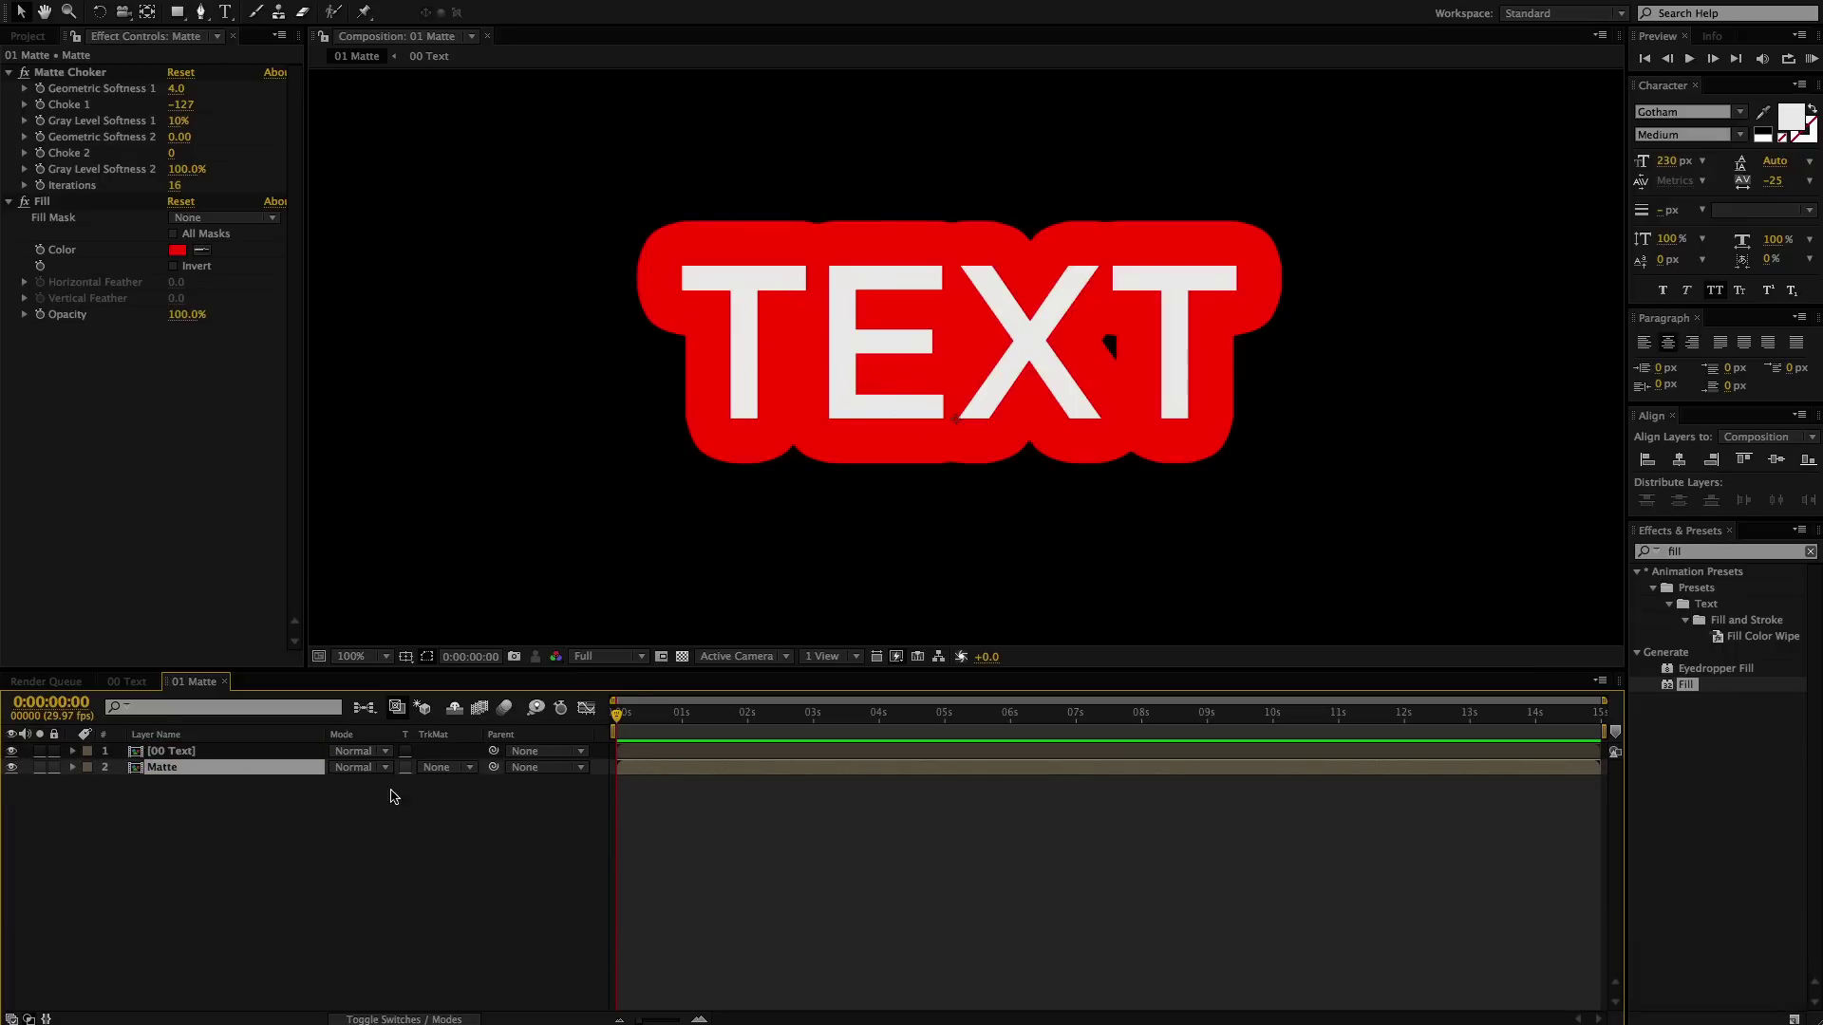
{"action": "left_click", "coordinate": [680, 659]}
{"action": "left_click", "coordinate": [680, 659]}
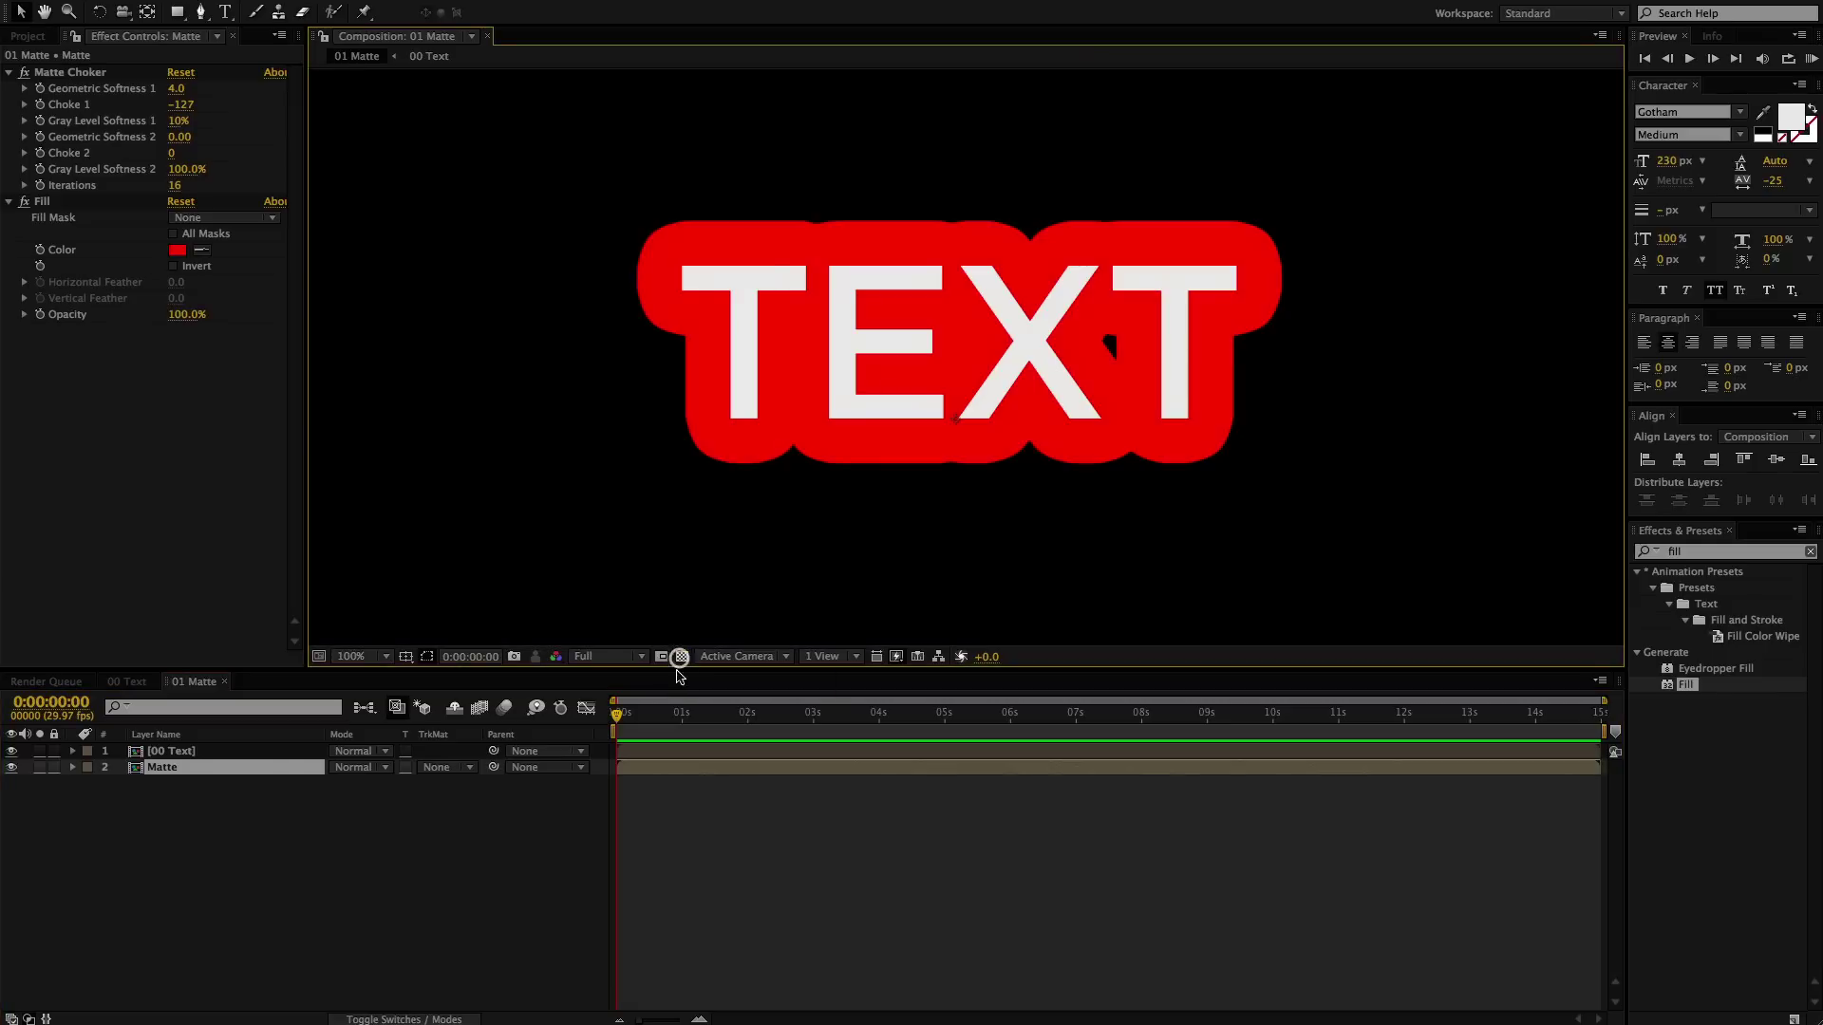
- Apply the Roughen Edges effect to the Matte layer with Border 23.10 and Scale 147
{"action": "left_click", "coordinate": [700, 769]}
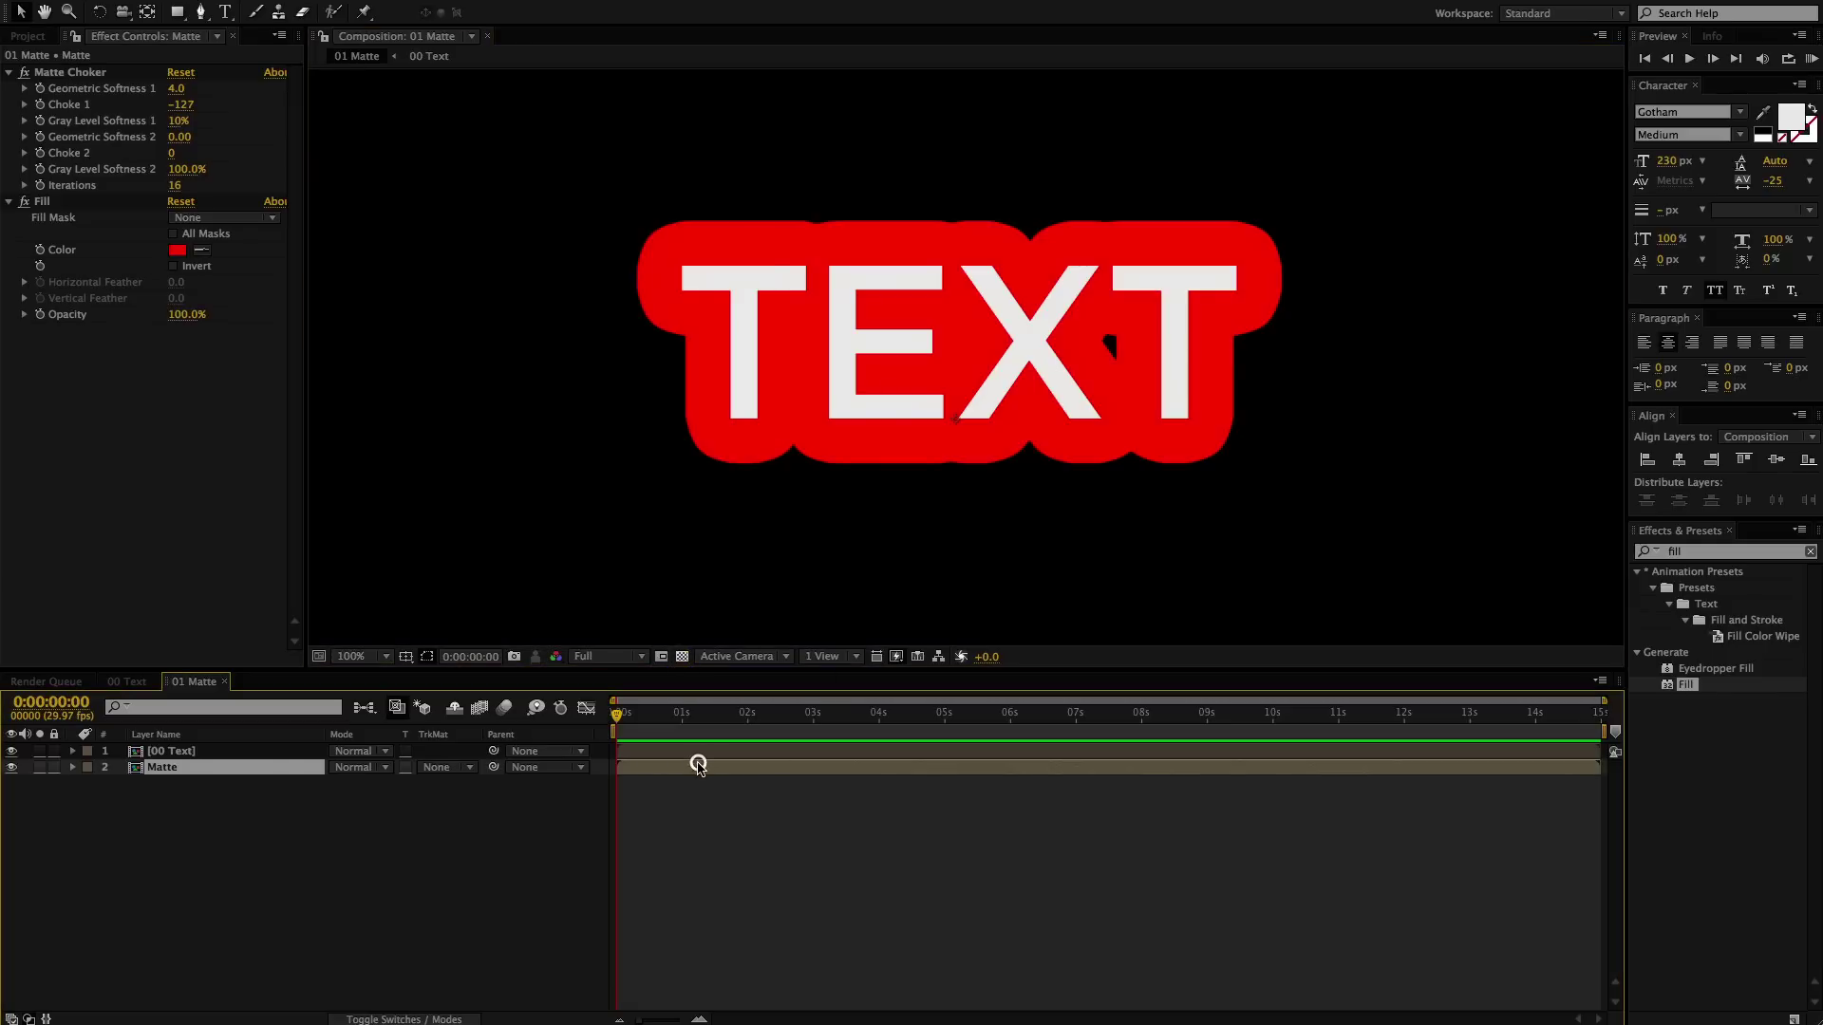
{"action": "left_click", "coordinate": [1704, 554]}
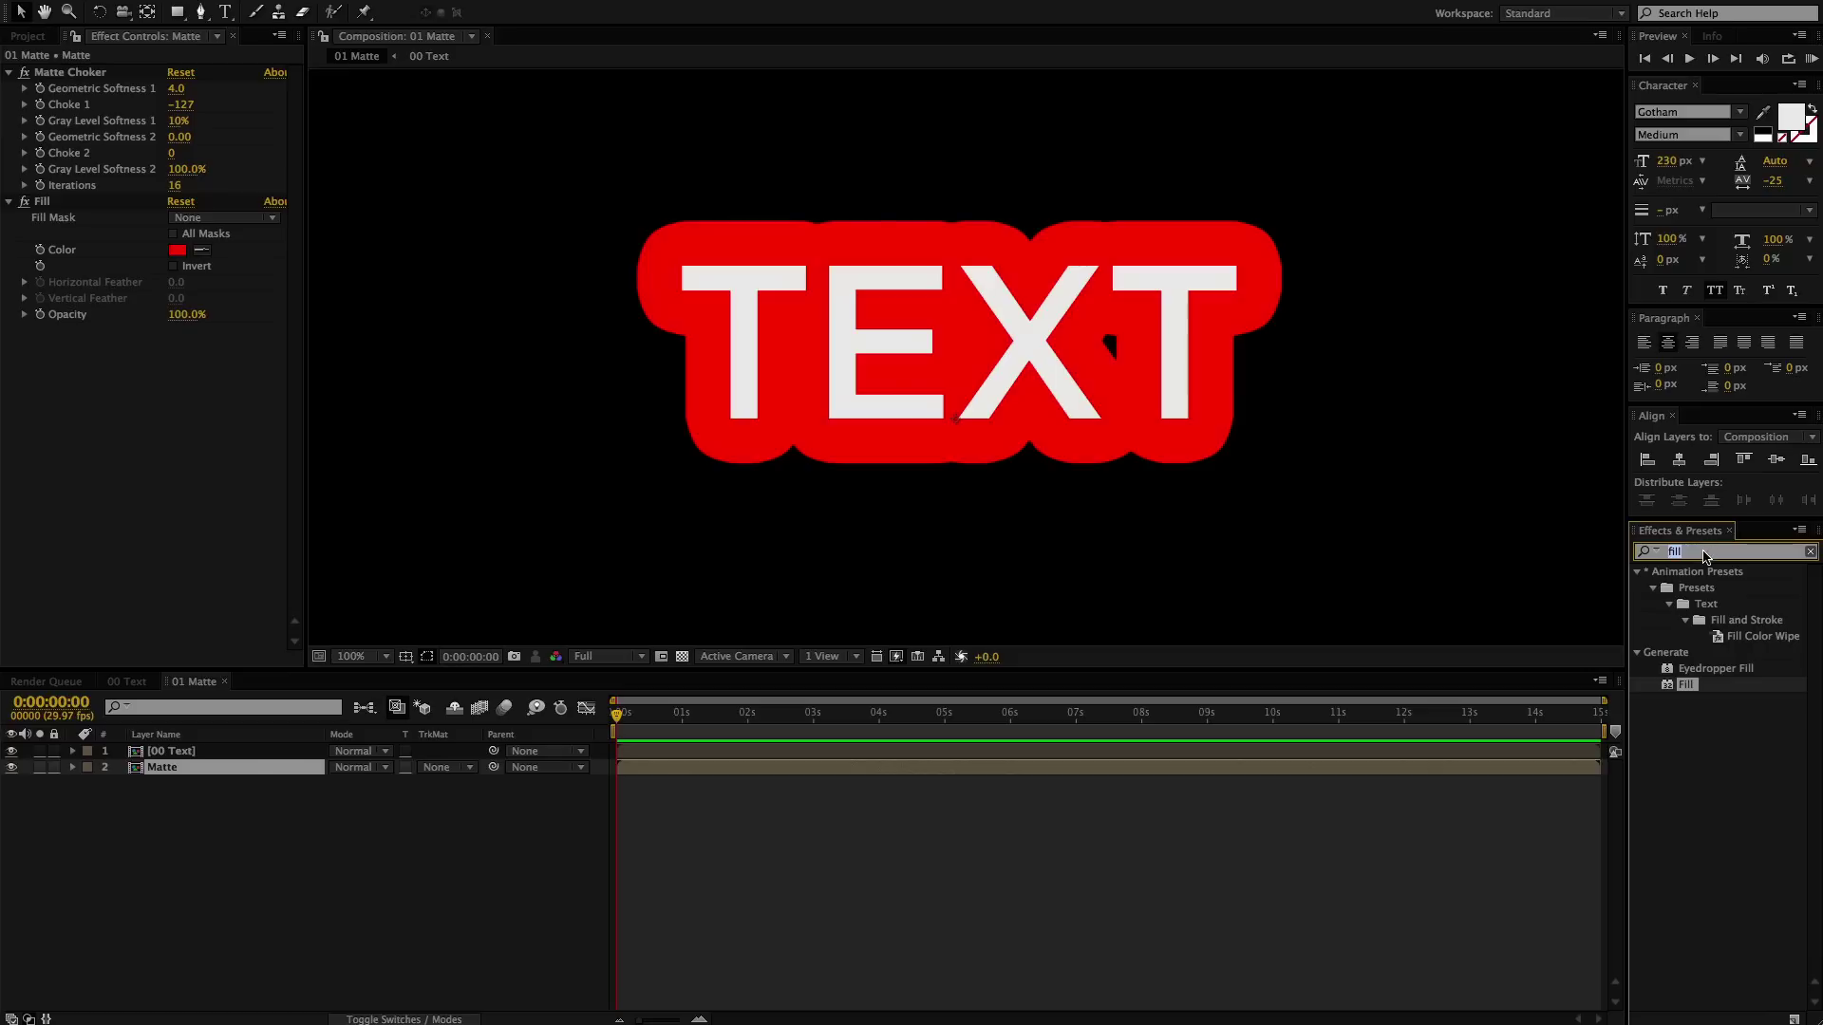
{"action": "type", "text": "rougnen"}
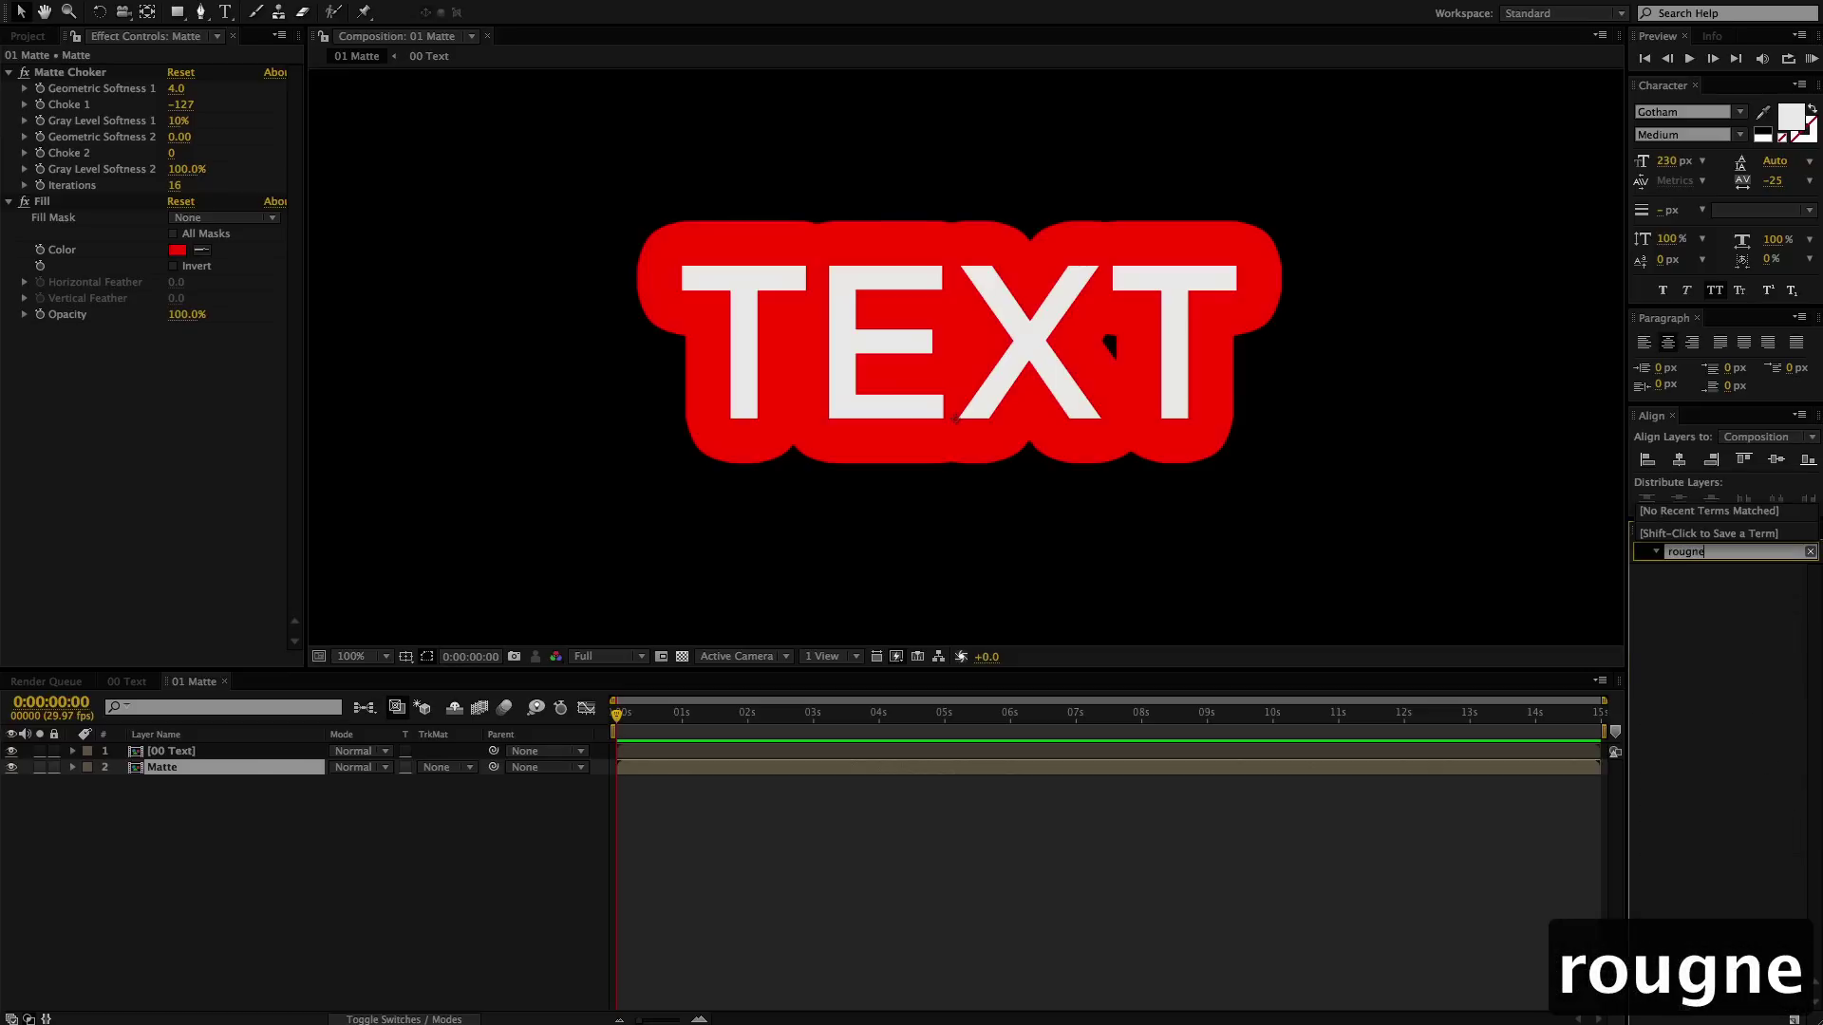
{"action": "left_click", "coordinate": [1733, 555]}
{"action": "key", "text": "BackSpace"}
{"action": "key", "text": "BackSpace"}
{"action": "key", "text": "BackSpace"}
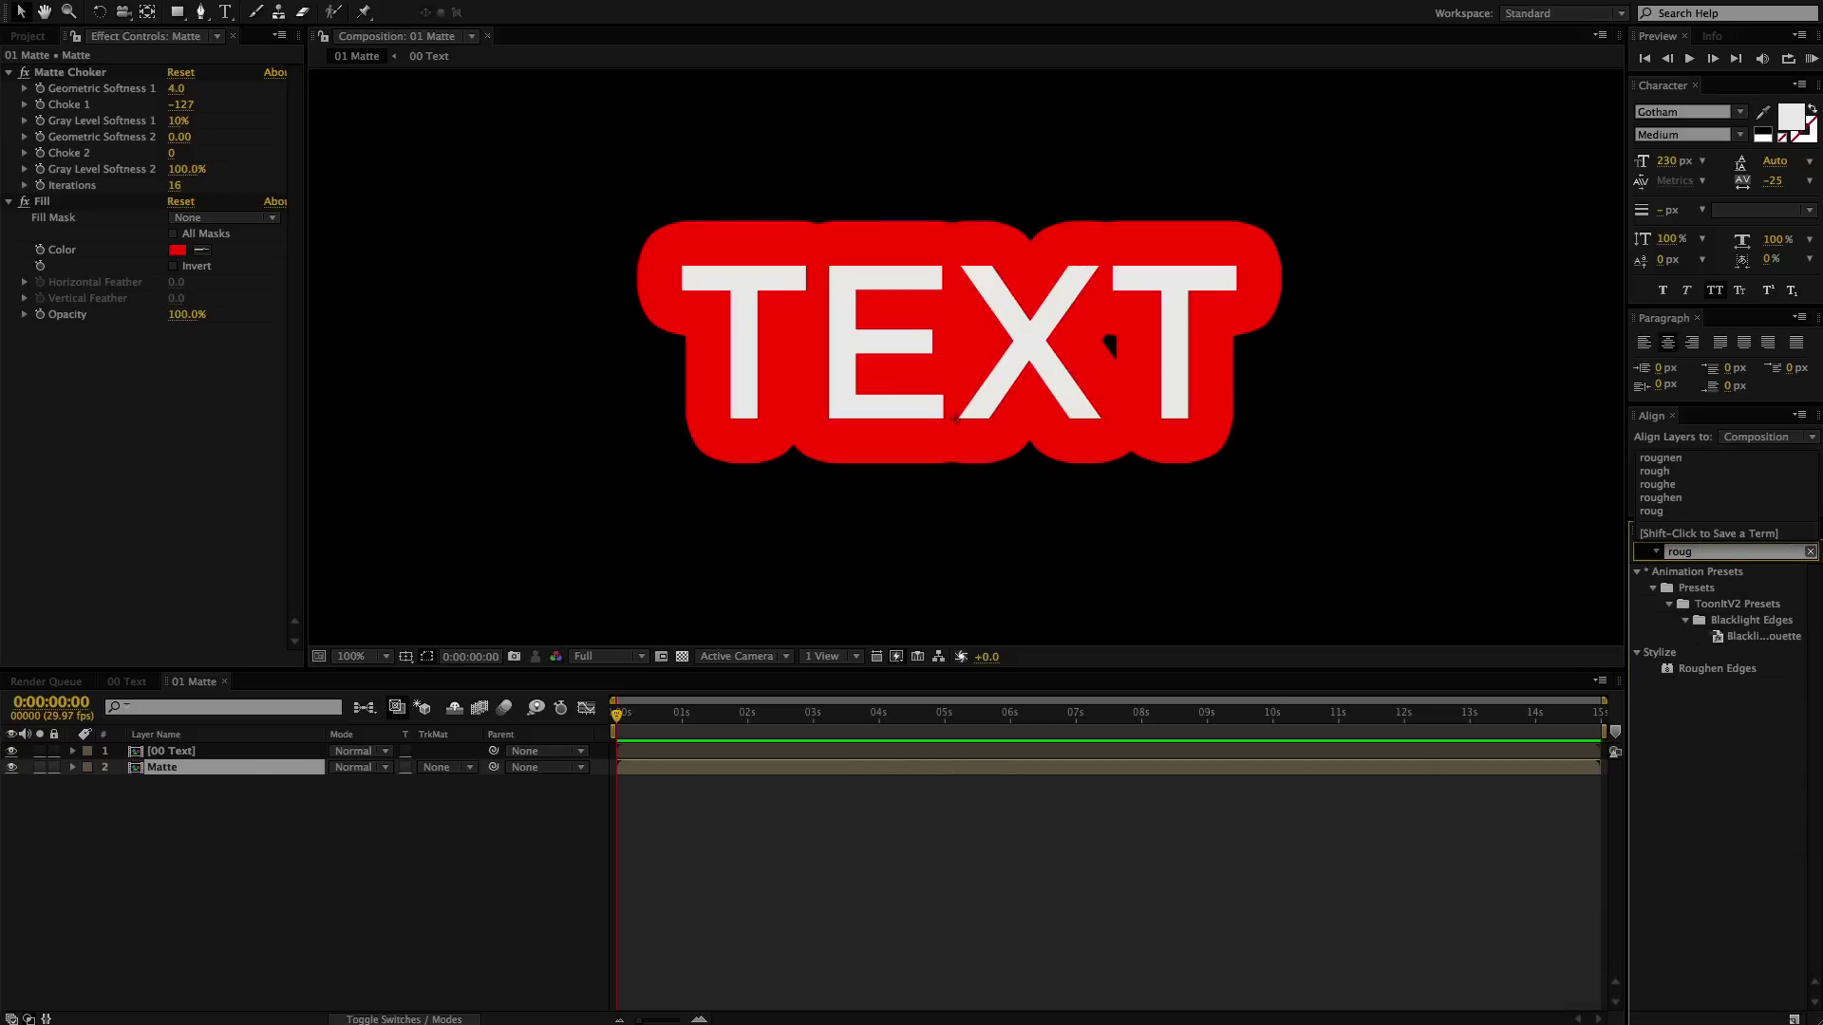
{"action": "double_click", "coordinate": [1684, 670]}
{"action": "left_click_drag", "start_coordinate": [183, 428], "coordinate": [300, 382]}
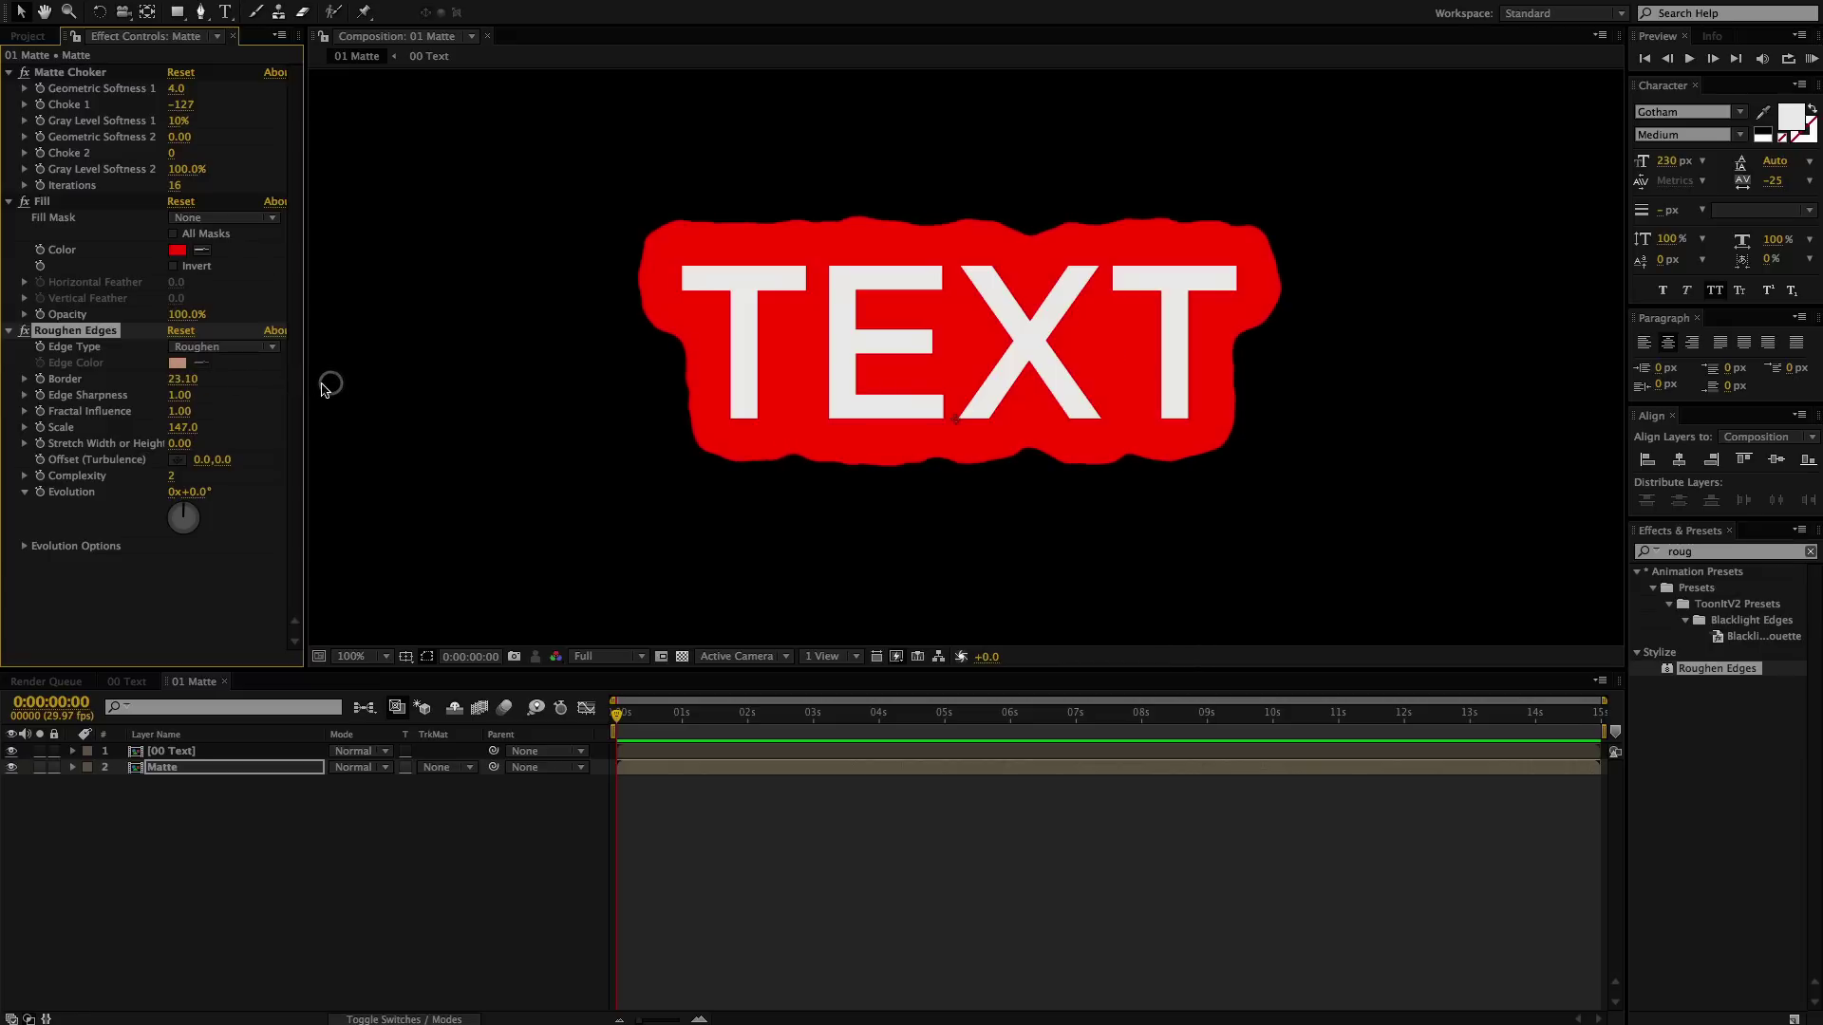
- Add a second Roughen Edges effect to the Matte layer and set its Scale to 21 for finer edge detail
{"action": "double_click", "coordinate": [1668, 670]}
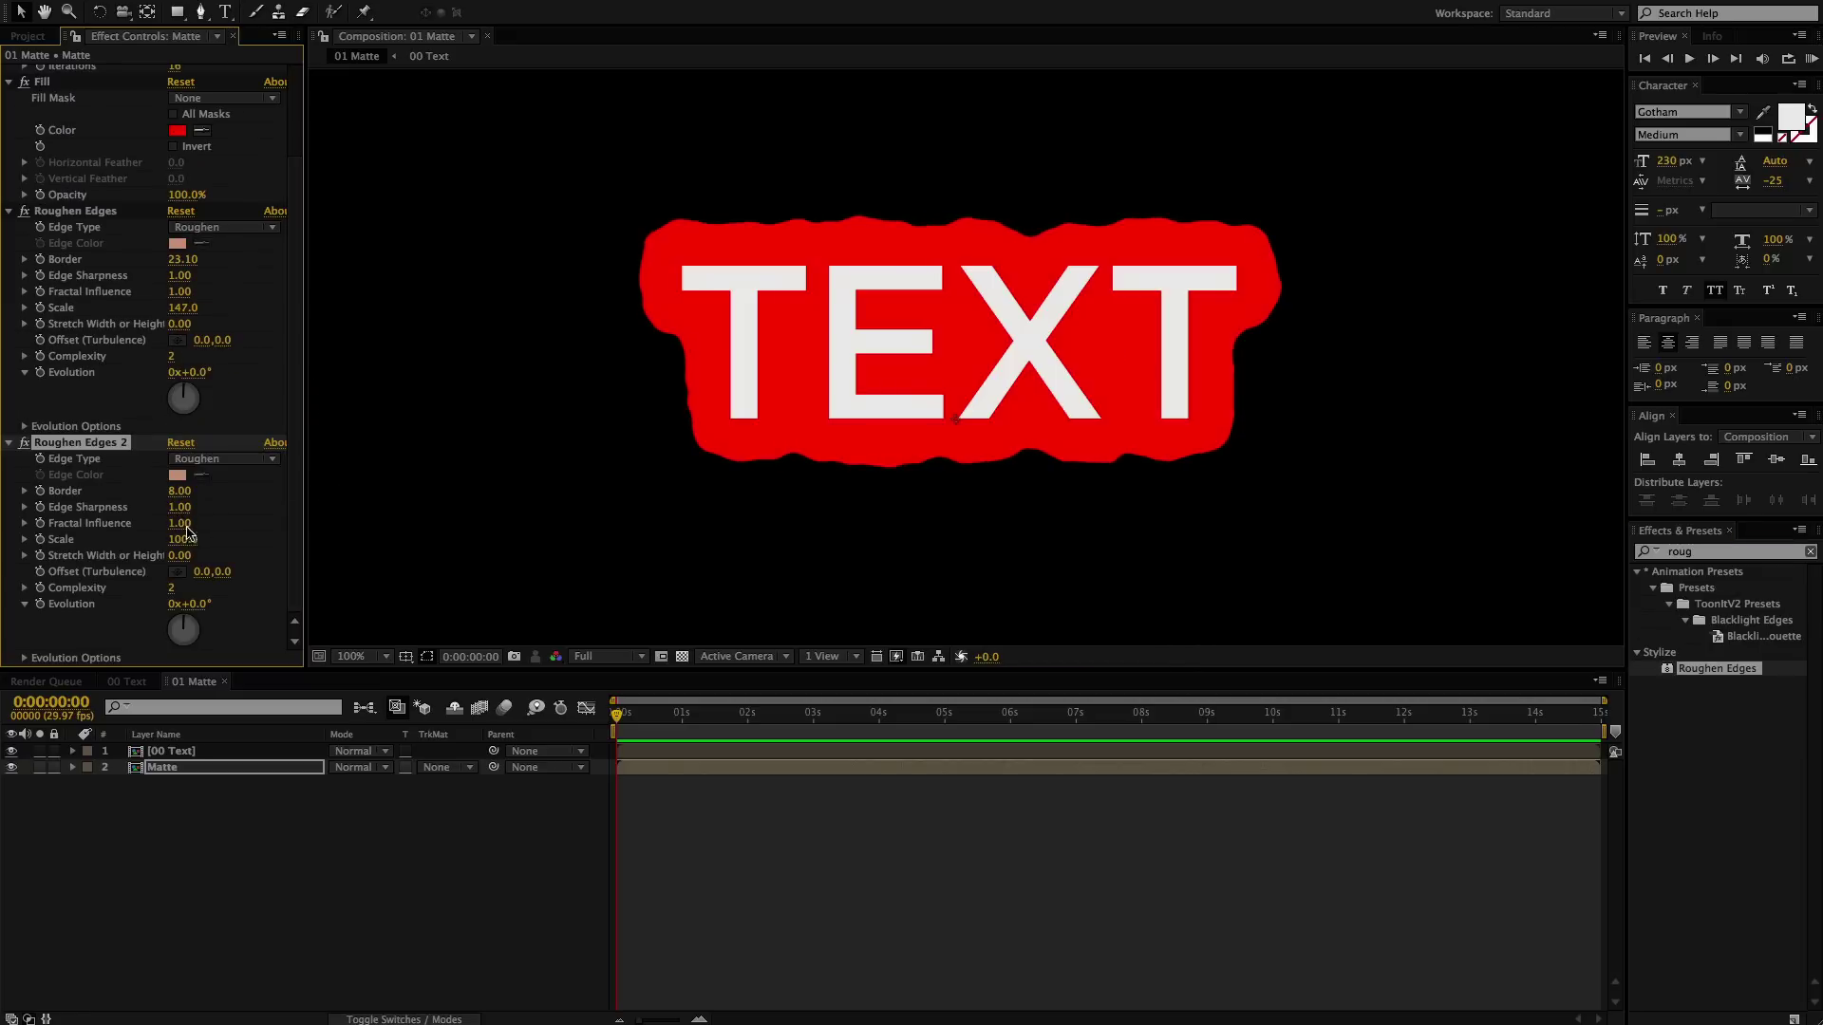
{"action": "left_click_drag", "start_coordinate": [181, 538], "coordinate": [130, 537]}
{"action": "left_click_drag", "start_coordinate": [121, 537], "coordinate": [104, 536]}
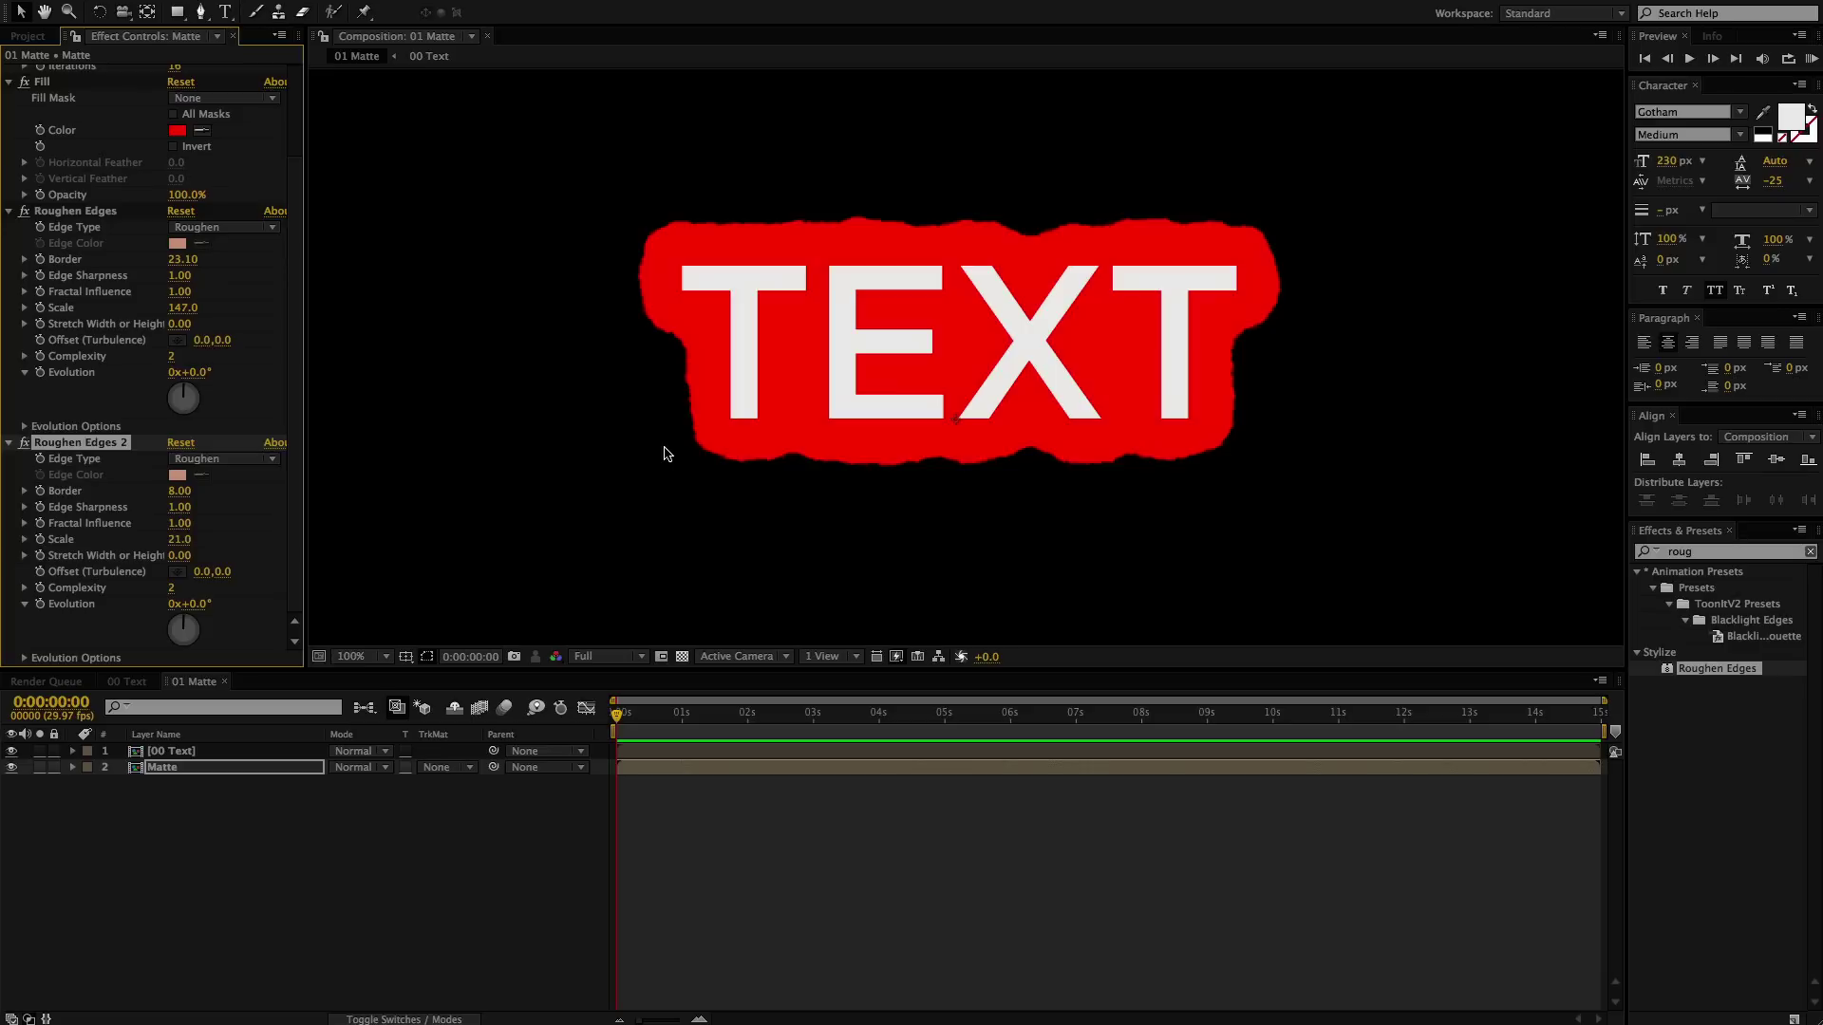
{"action": "key", "text": "super+equal"}
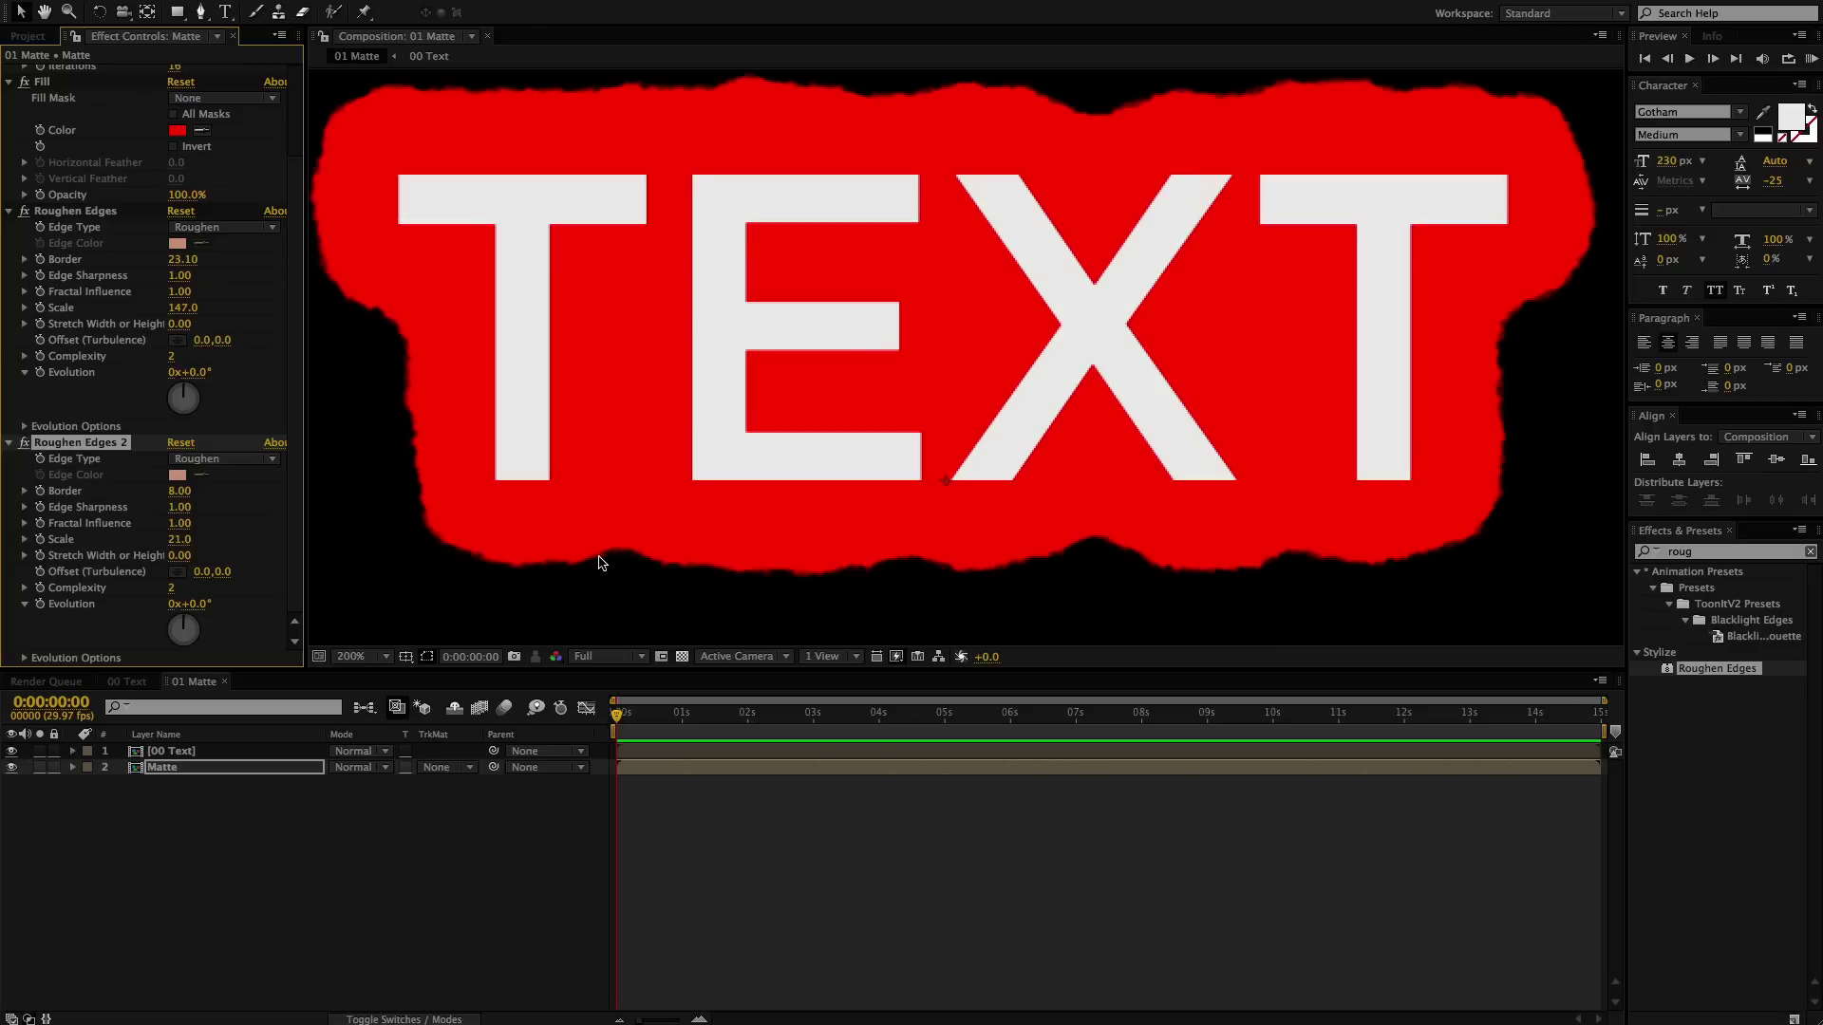
{"action": "key", "text": "super+minus"}
{"action": "mouse_move", "coordinate": [745, 472]}
{"action": "left_mouse_down"}
{"action": "mouse_move", "coordinate": [776, 492]}
{"action": "mouse_move", "coordinate": [744, 493]}
{"action": "left_mouse_up"}
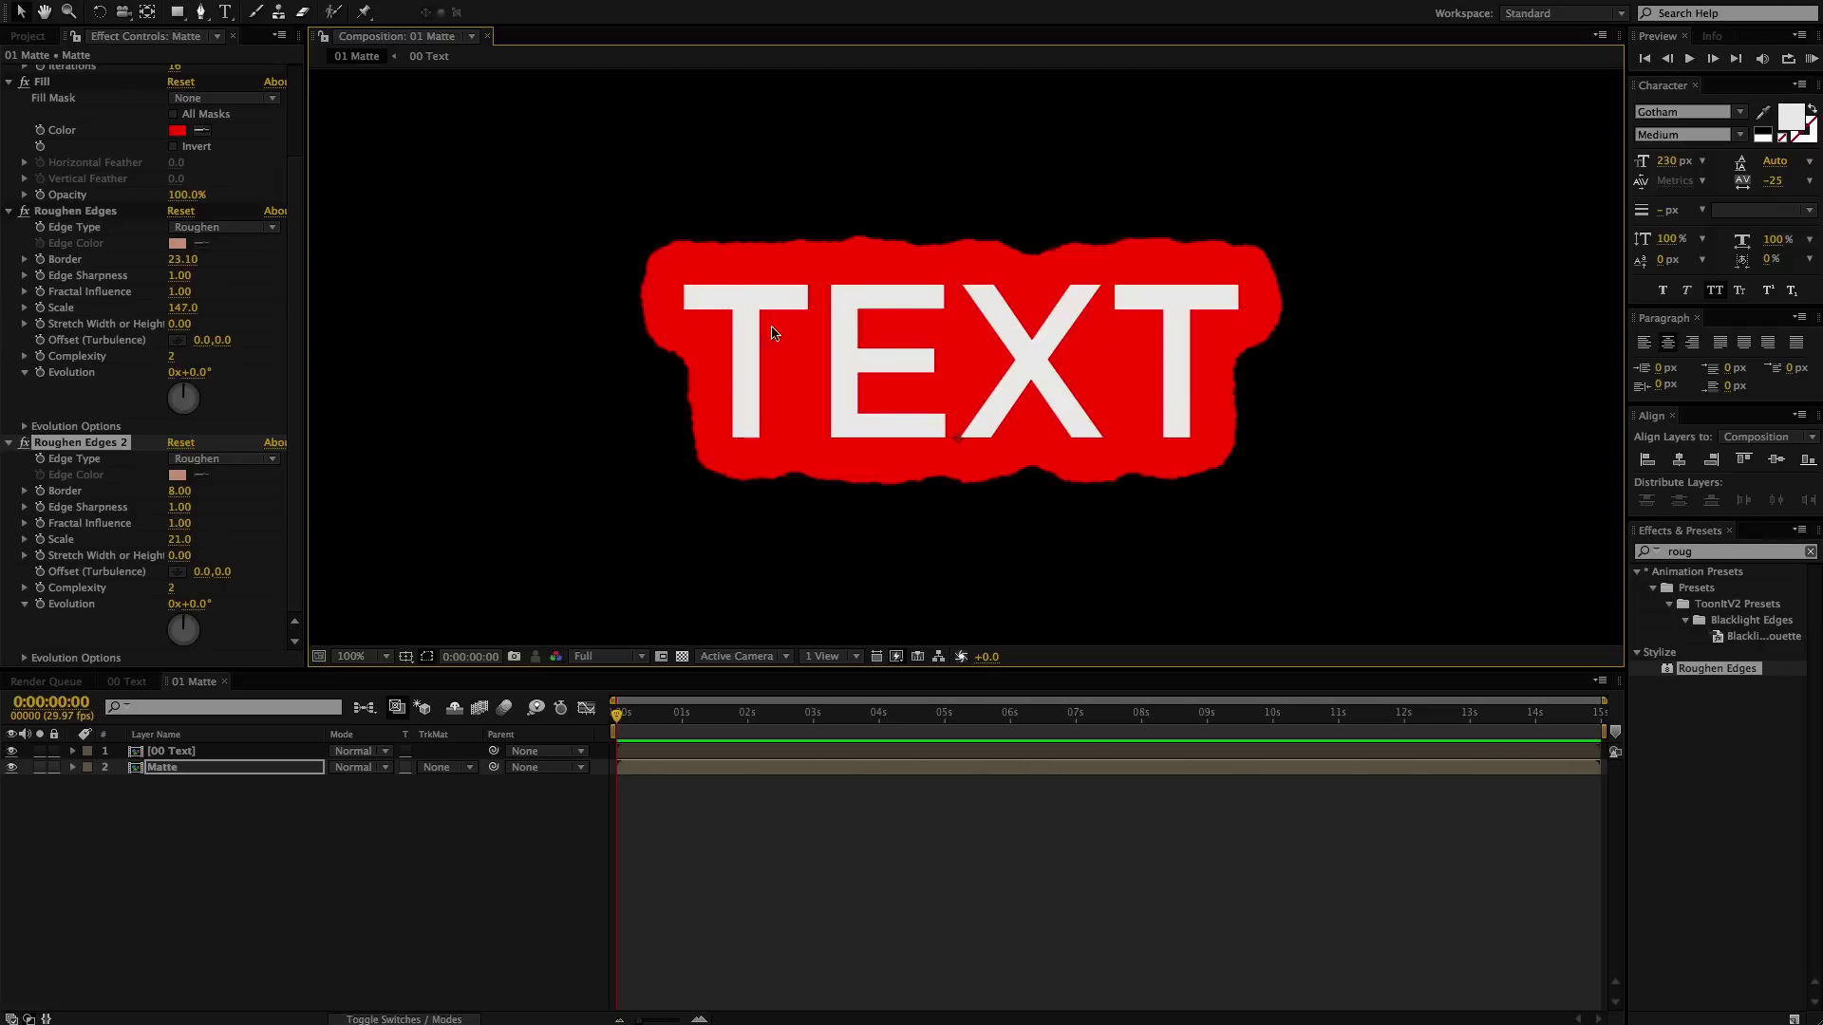
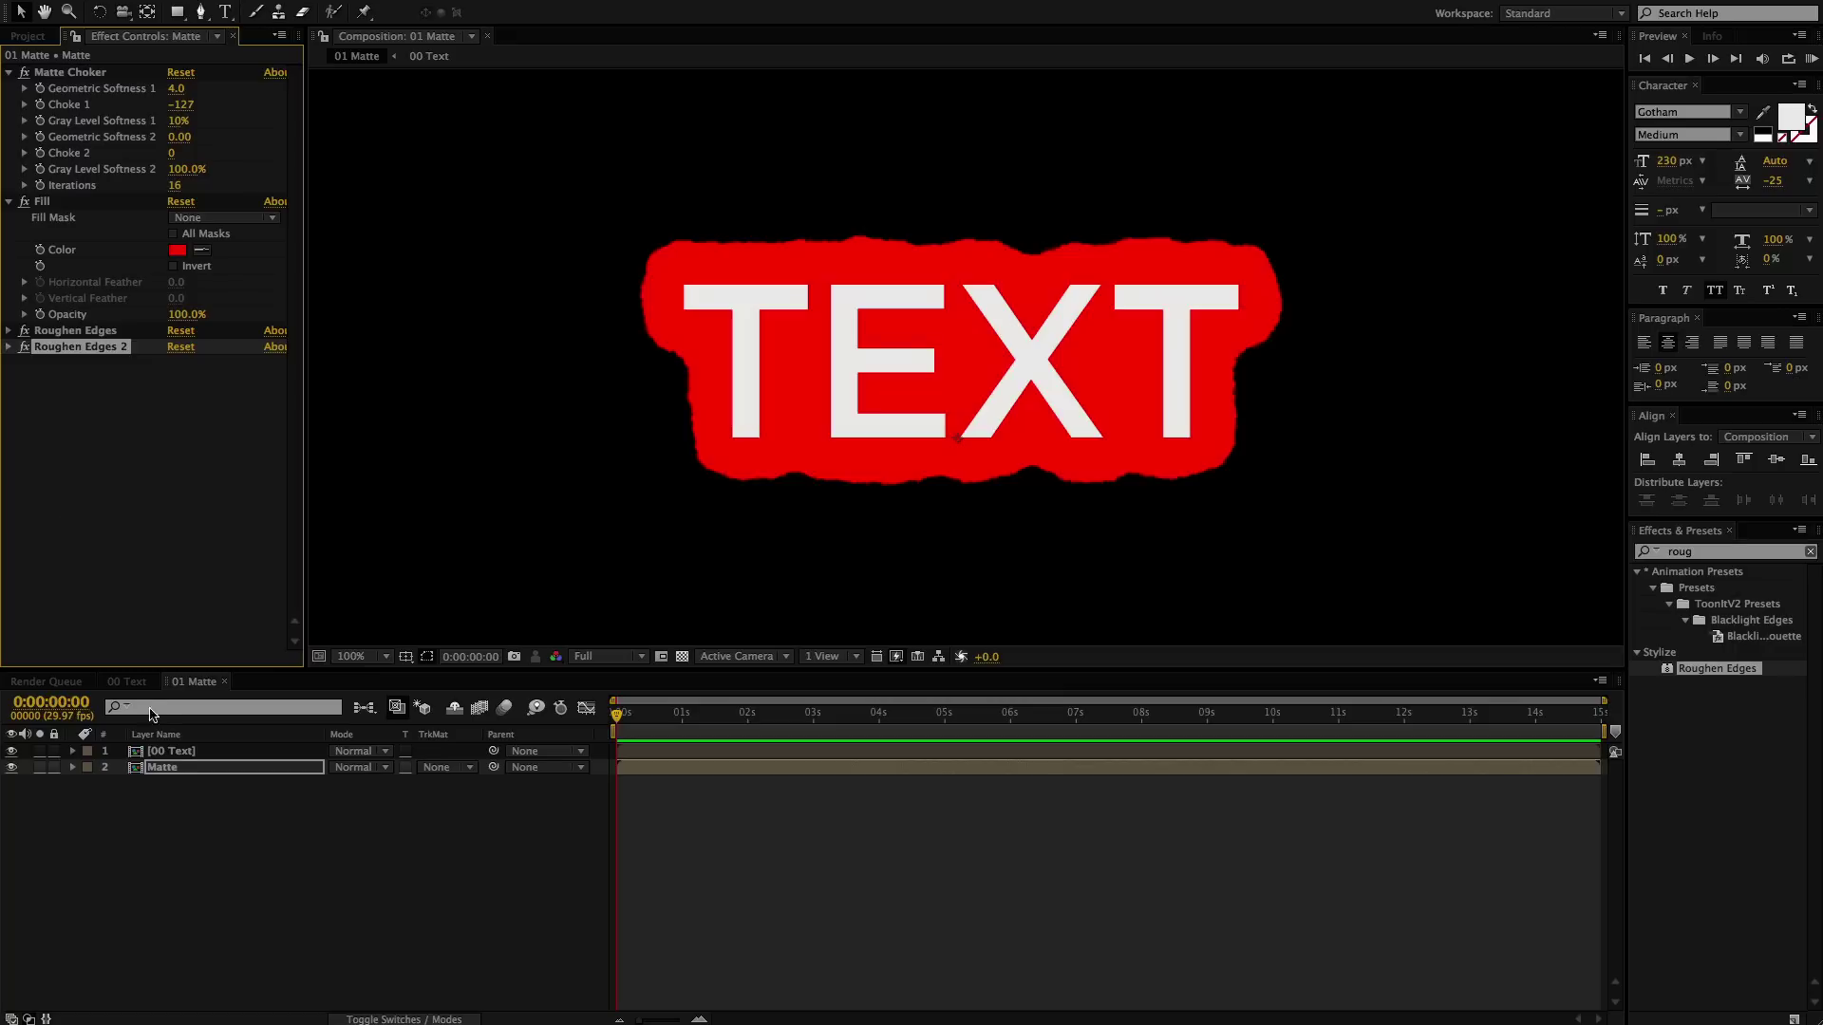
{"action": "key", "text": "Return"}
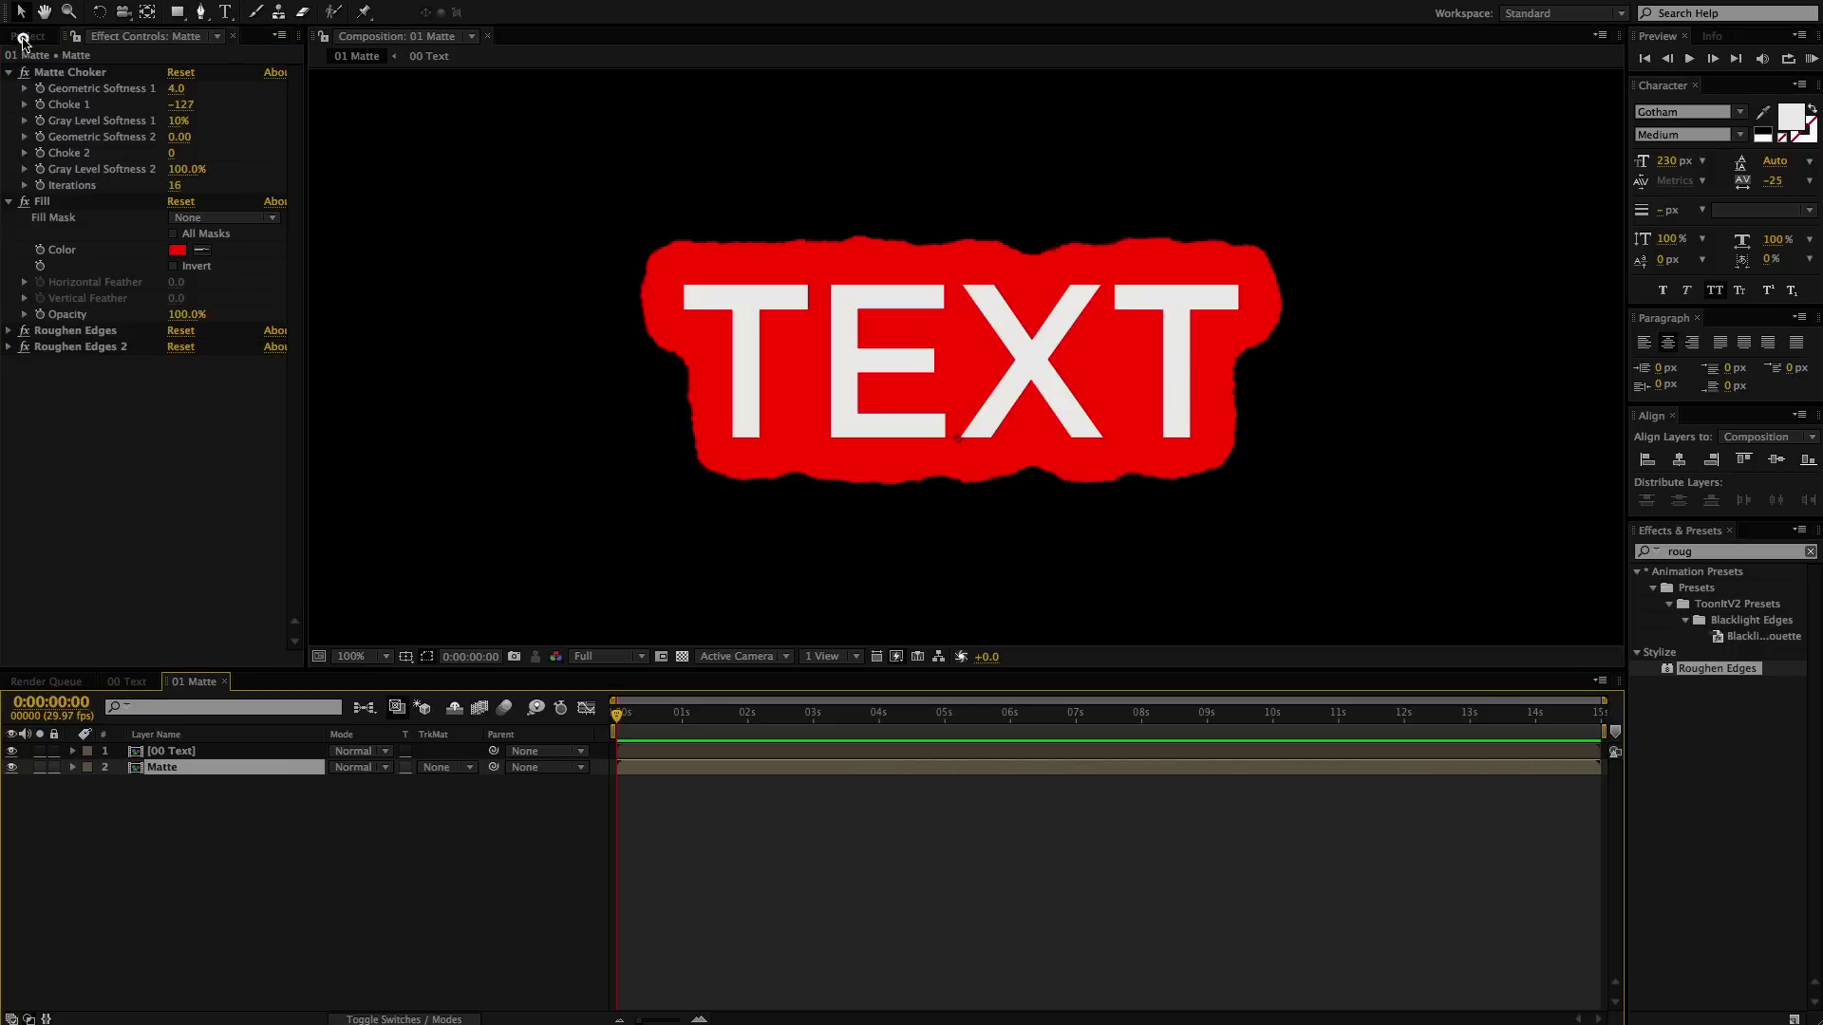
- Create a new composition named 02 Paper
{"action": "left_click", "coordinate": [23, 38]}
{"action": "left_click", "coordinate": [59, 656]}
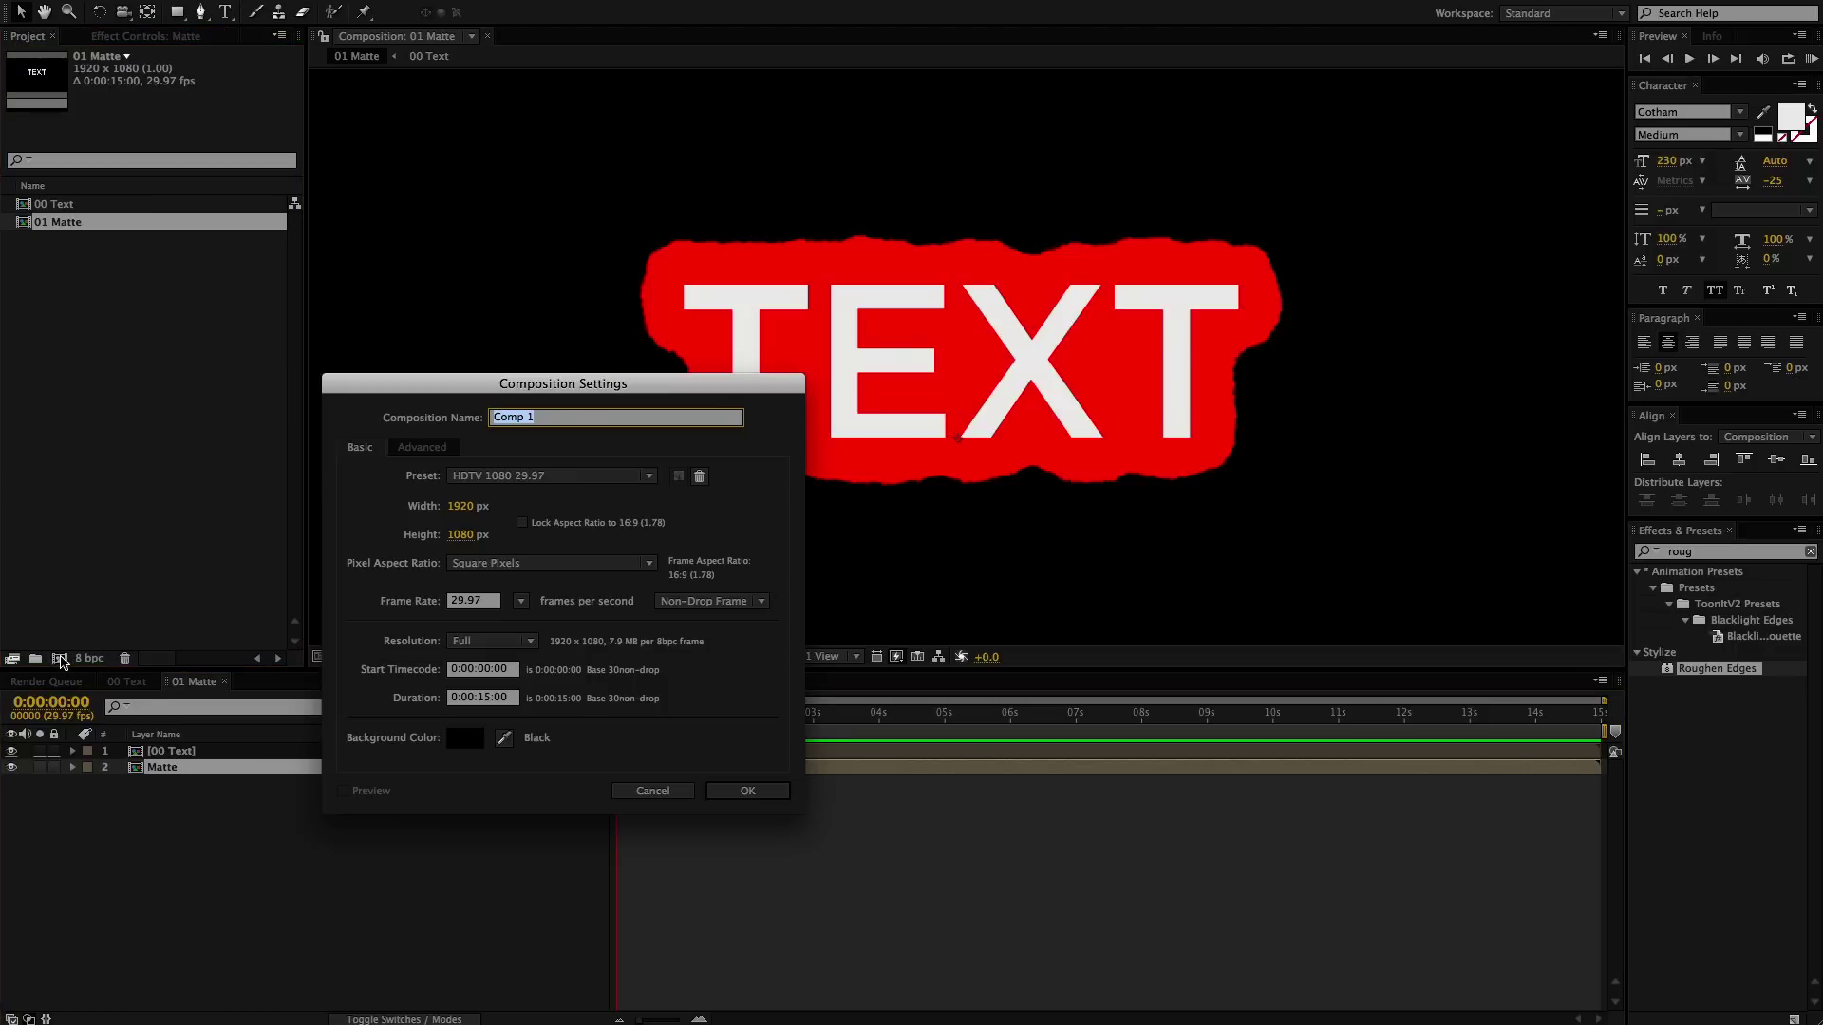
{"action": "type", "text": "0"}
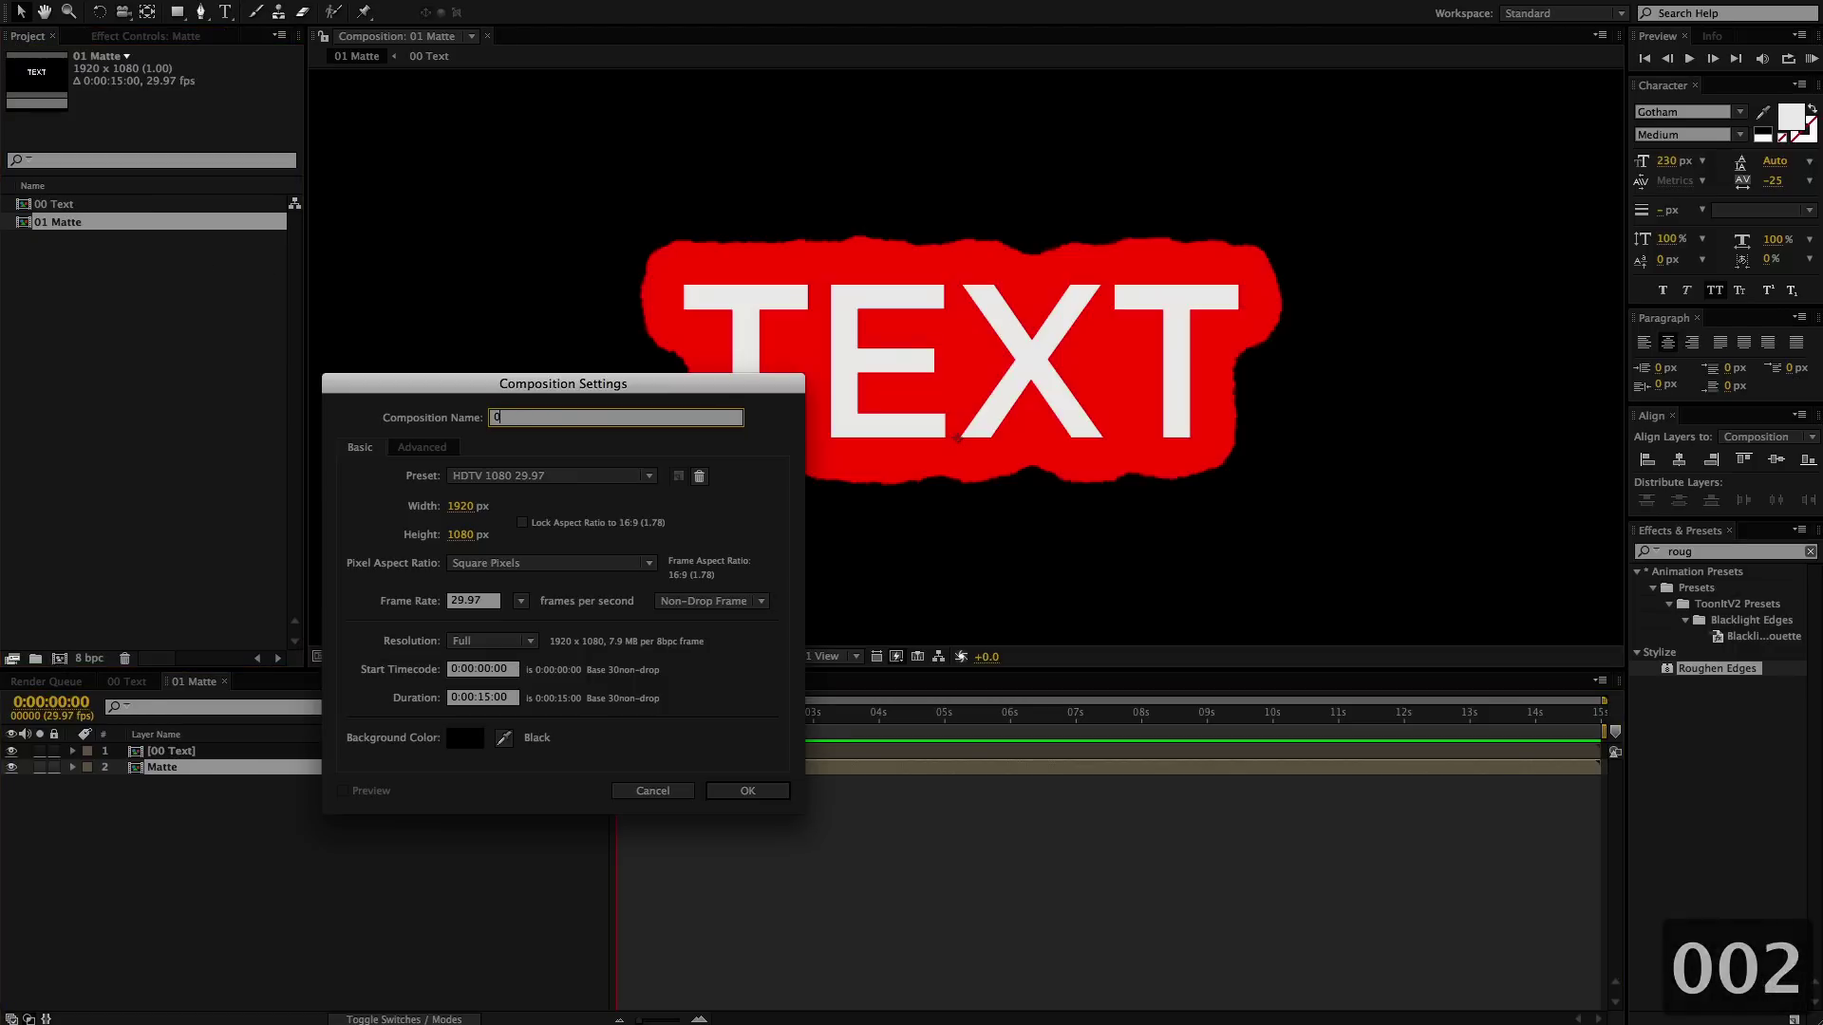
{"action": "type", "text": "2 Paper"}
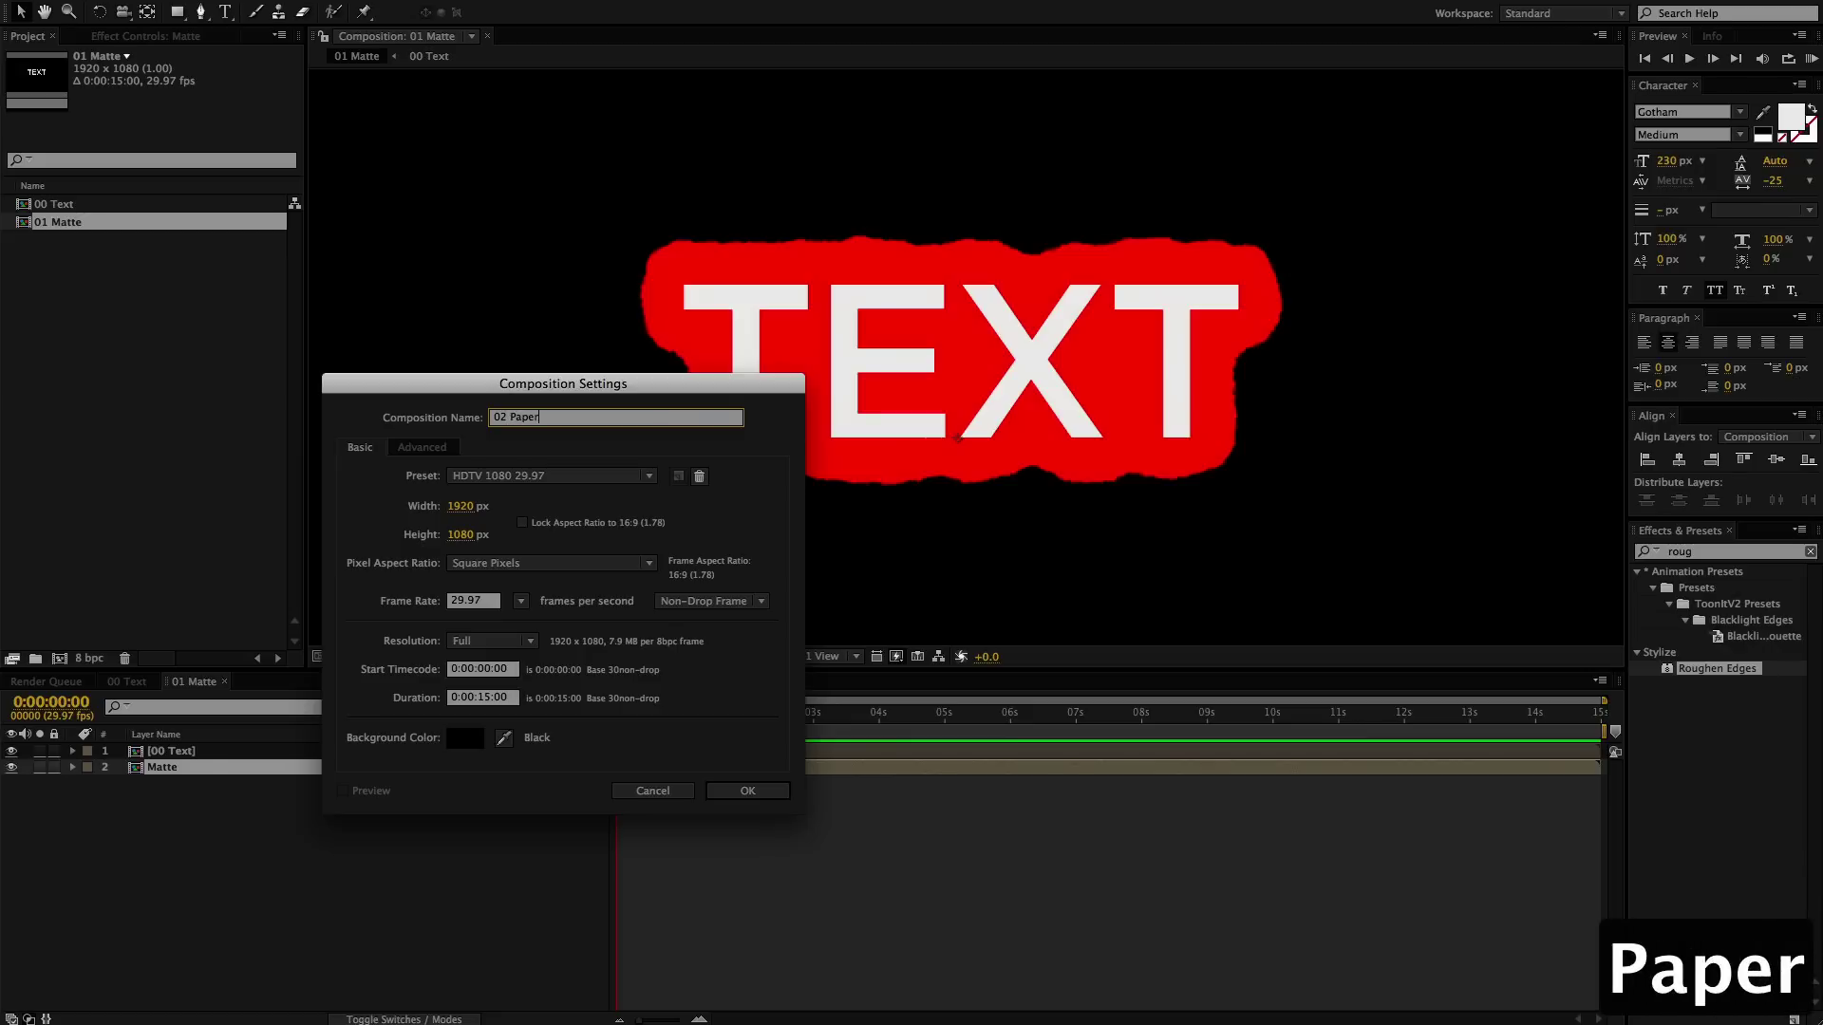
{"action": "key", "text": "Return"}
- Add a 1920 x 1080 px solid in the very pale yellow FFFEF6 to 02 Paper
{"action": "key", "text": "super+y"}
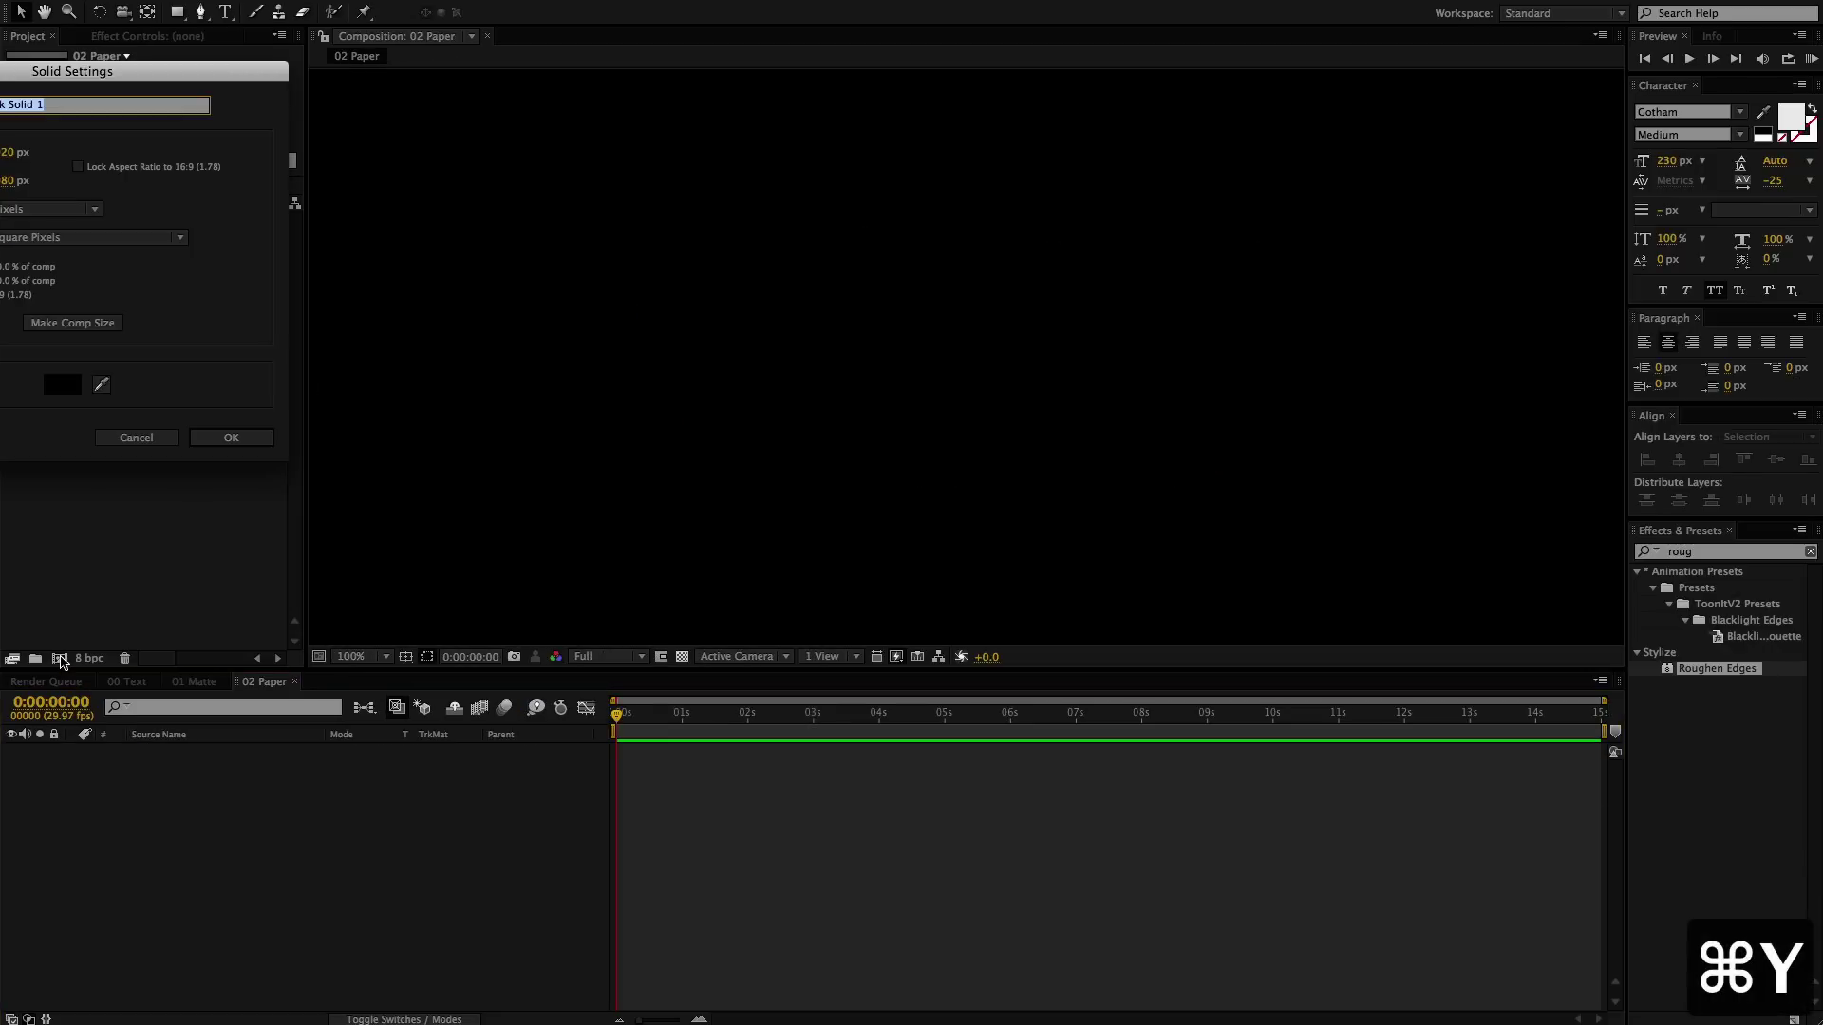
{"action": "left_click_drag", "start_coordinate": [36, 73], "coordinate": [898, 302]}
{"action": "left_click", "coordinate": [926, 618]}
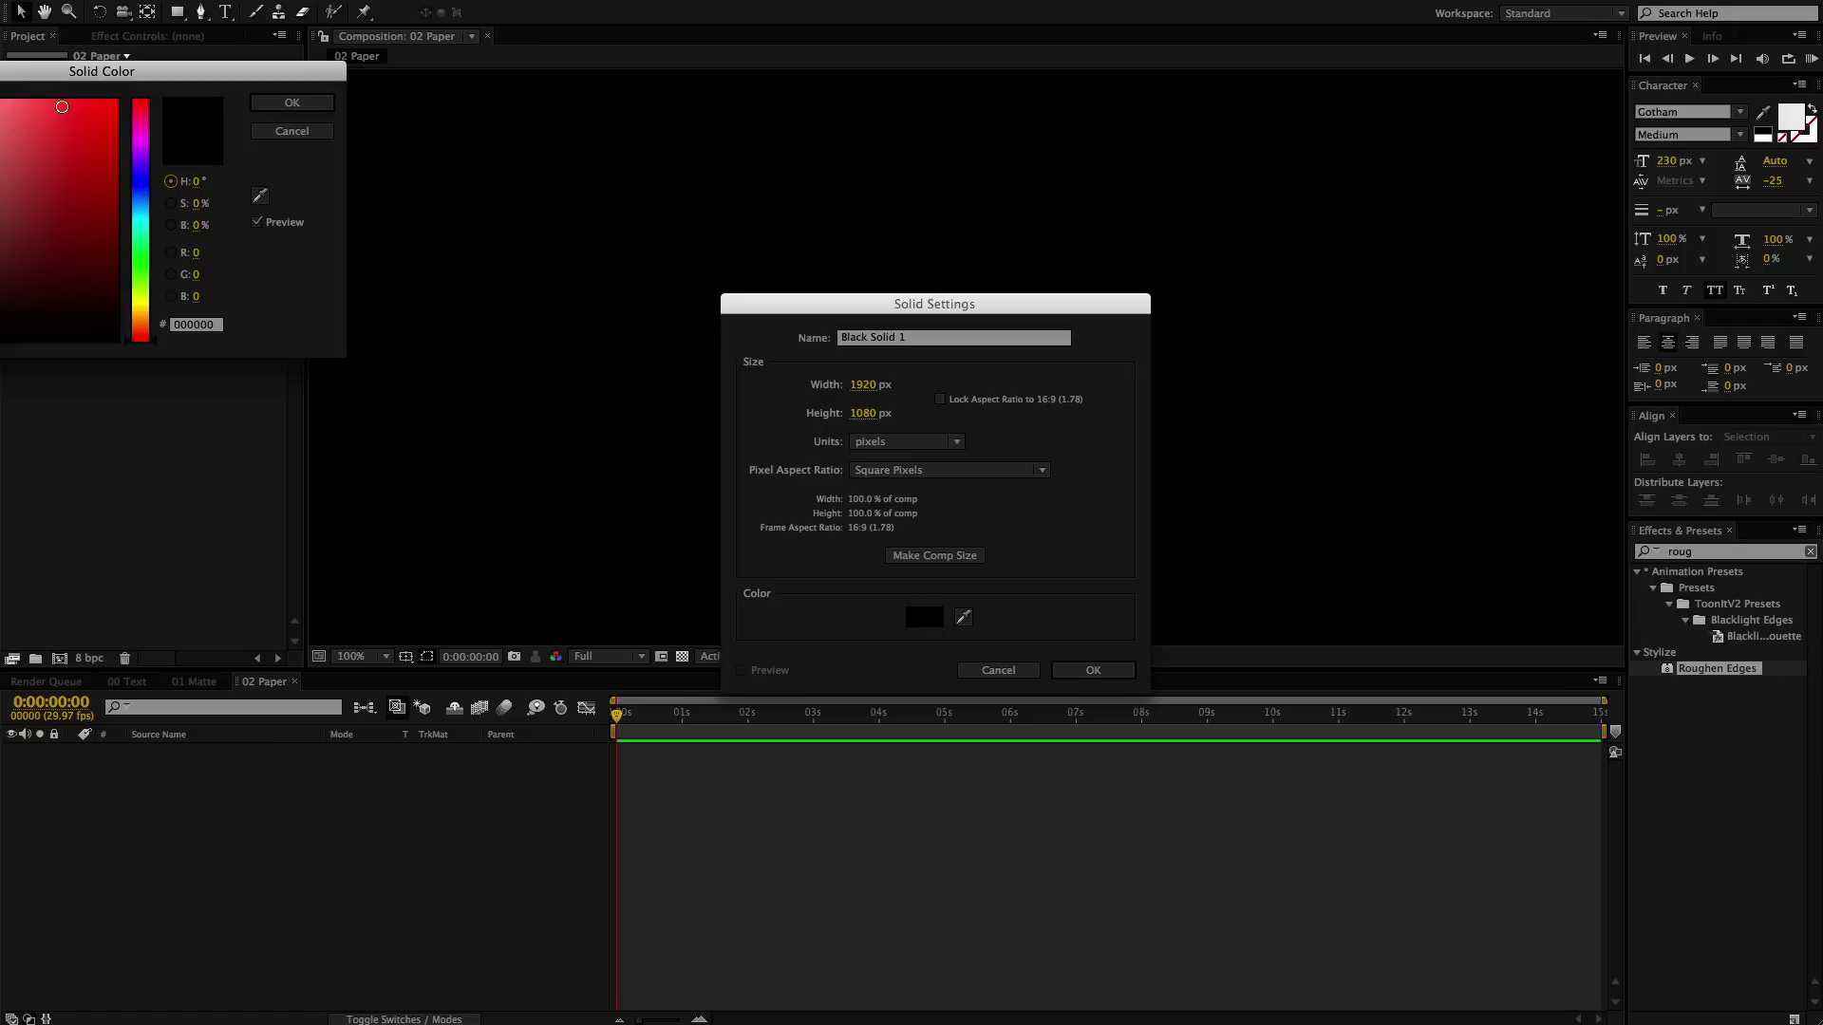
{"action": "left_click_drag", "start_coordinate": [50, 73], "coordinate": [973, 503]}
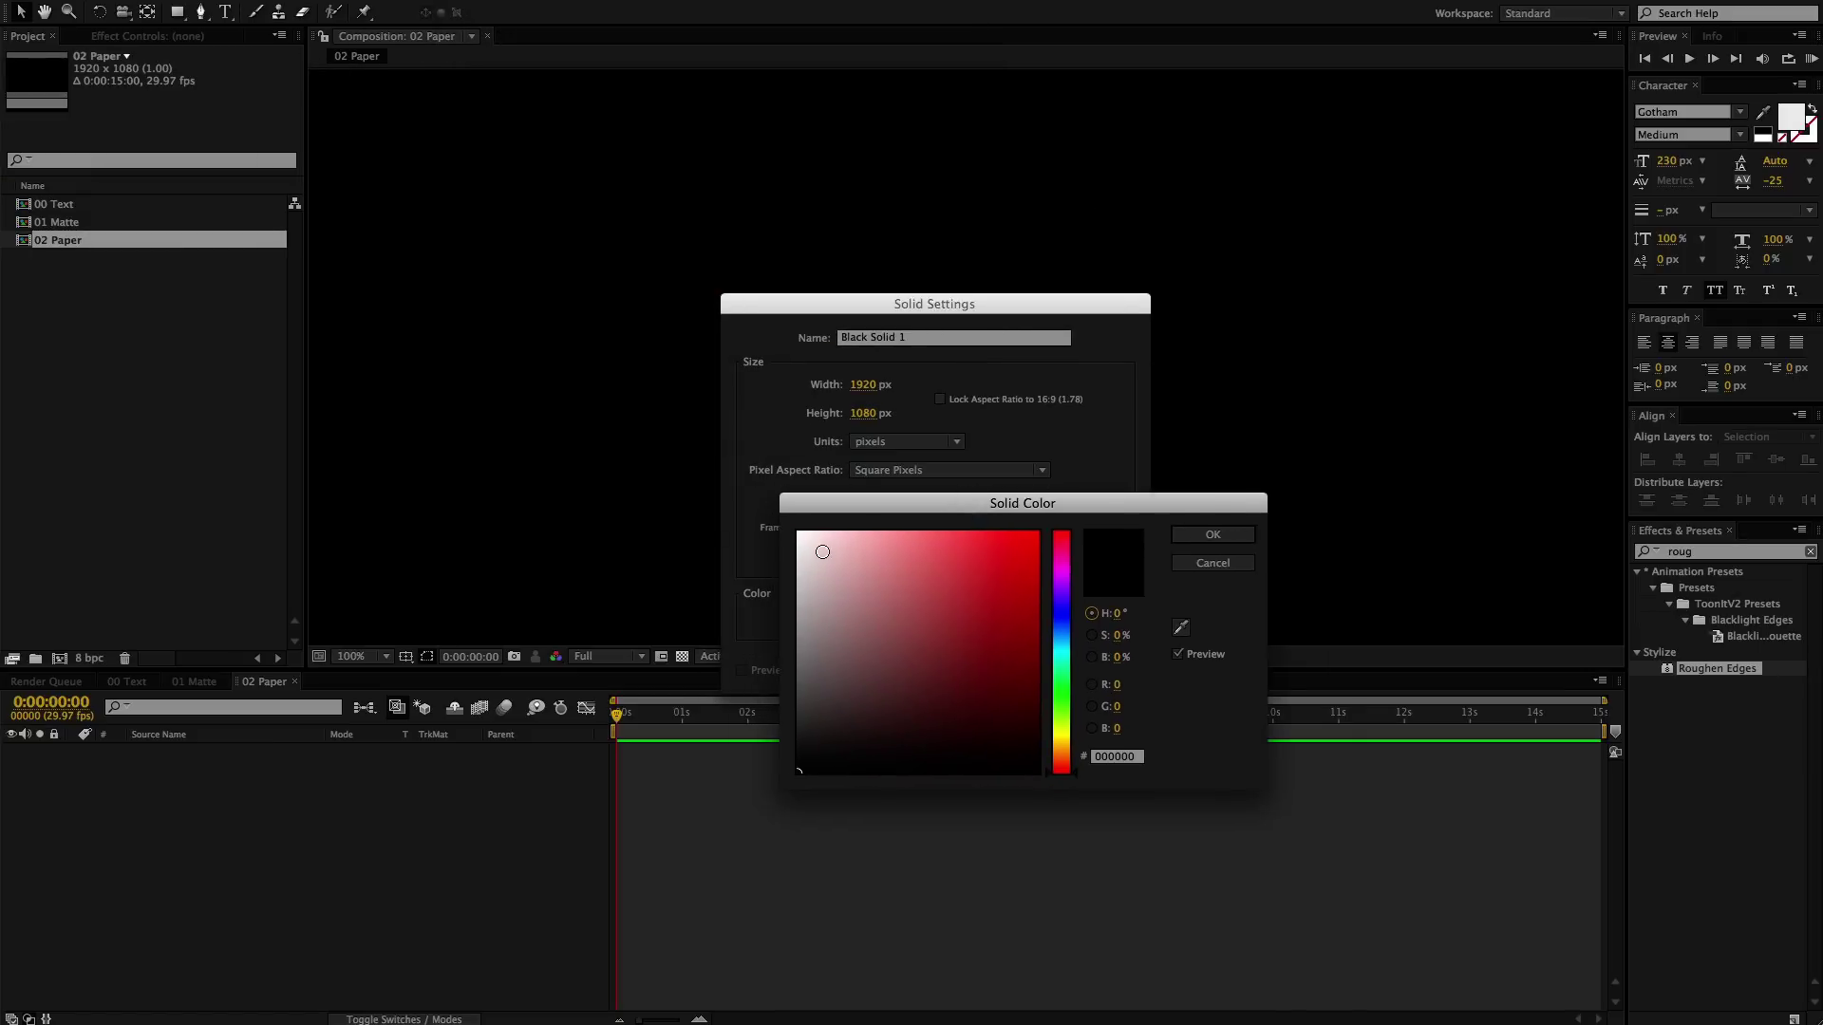
{"action": "left_click", "coordinate": [825, 533]}
{"action": "left_click_drag", "start_coordinate": [825, 532], "coordinate": [814, 535]}
{"action": "left_click_drag", "start_coordinate": [1071, 728], "coordinate": [1070, 740]}
{"action": "left_click_drag", "start_coordinate": [818, 535], "coordinate": [805, 531]}
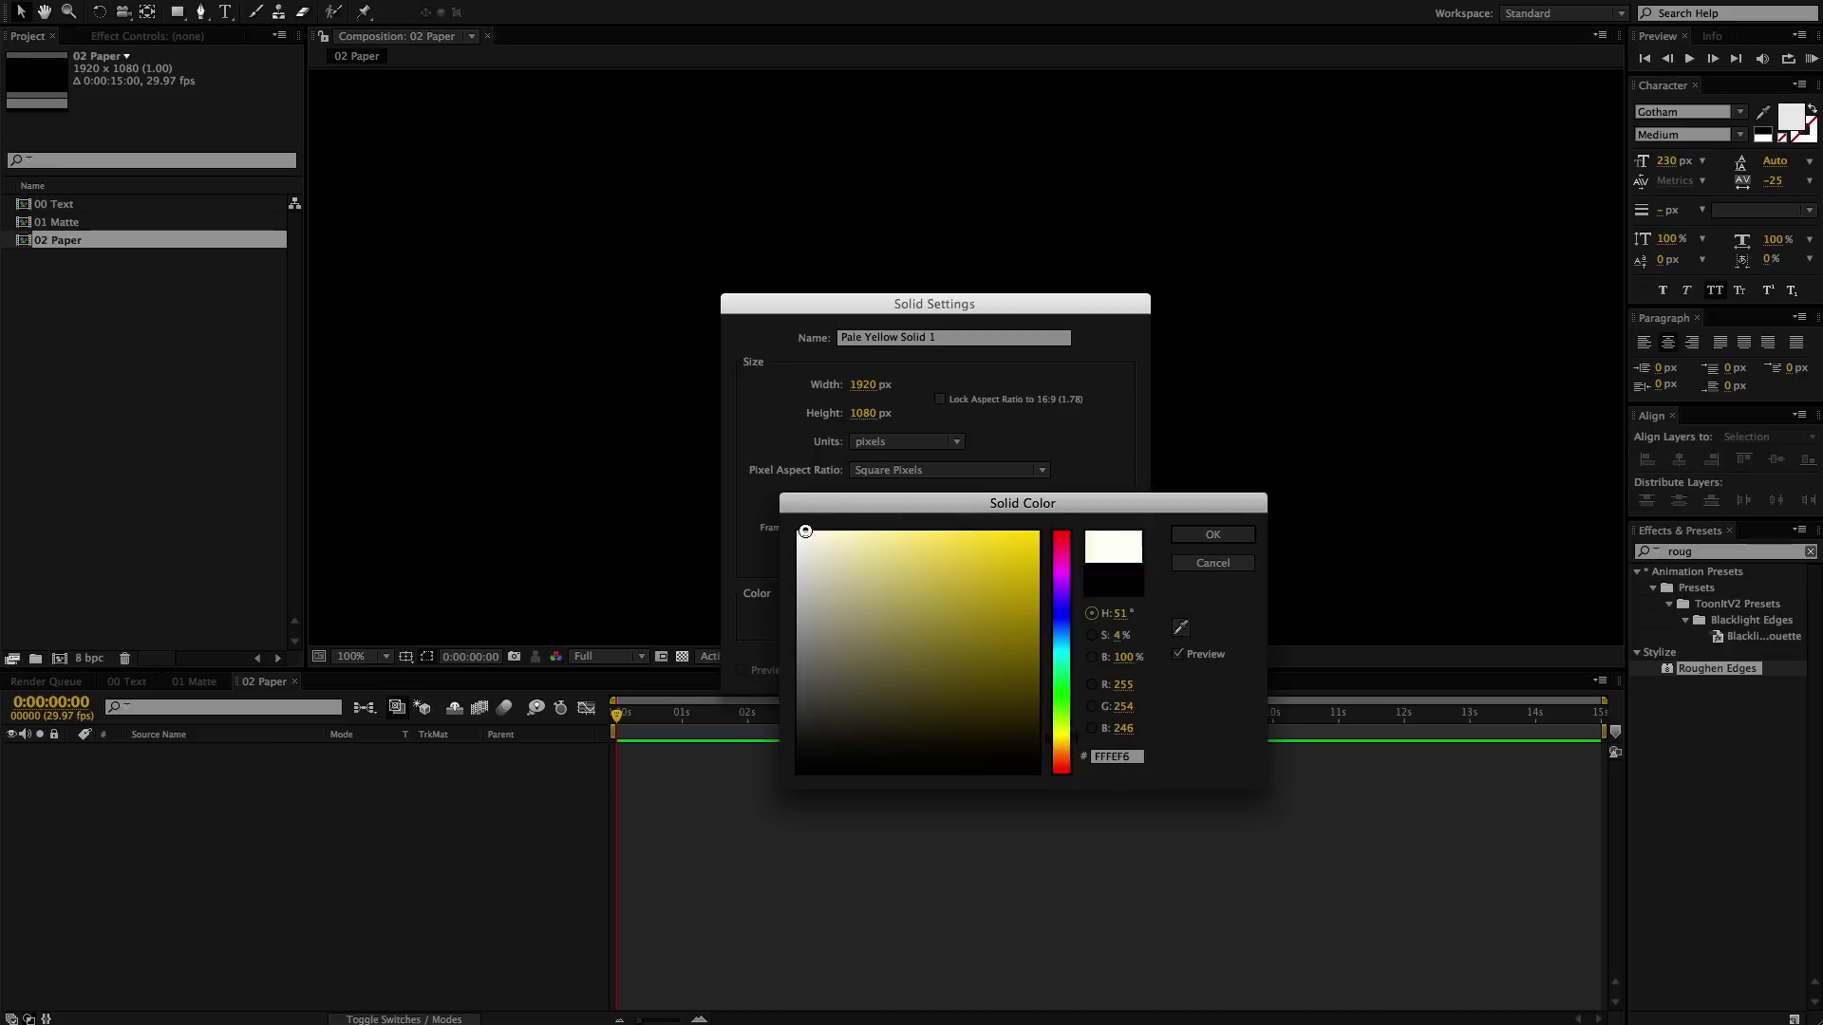
{"action": "left_click", "coordinate": [1196, 535]}
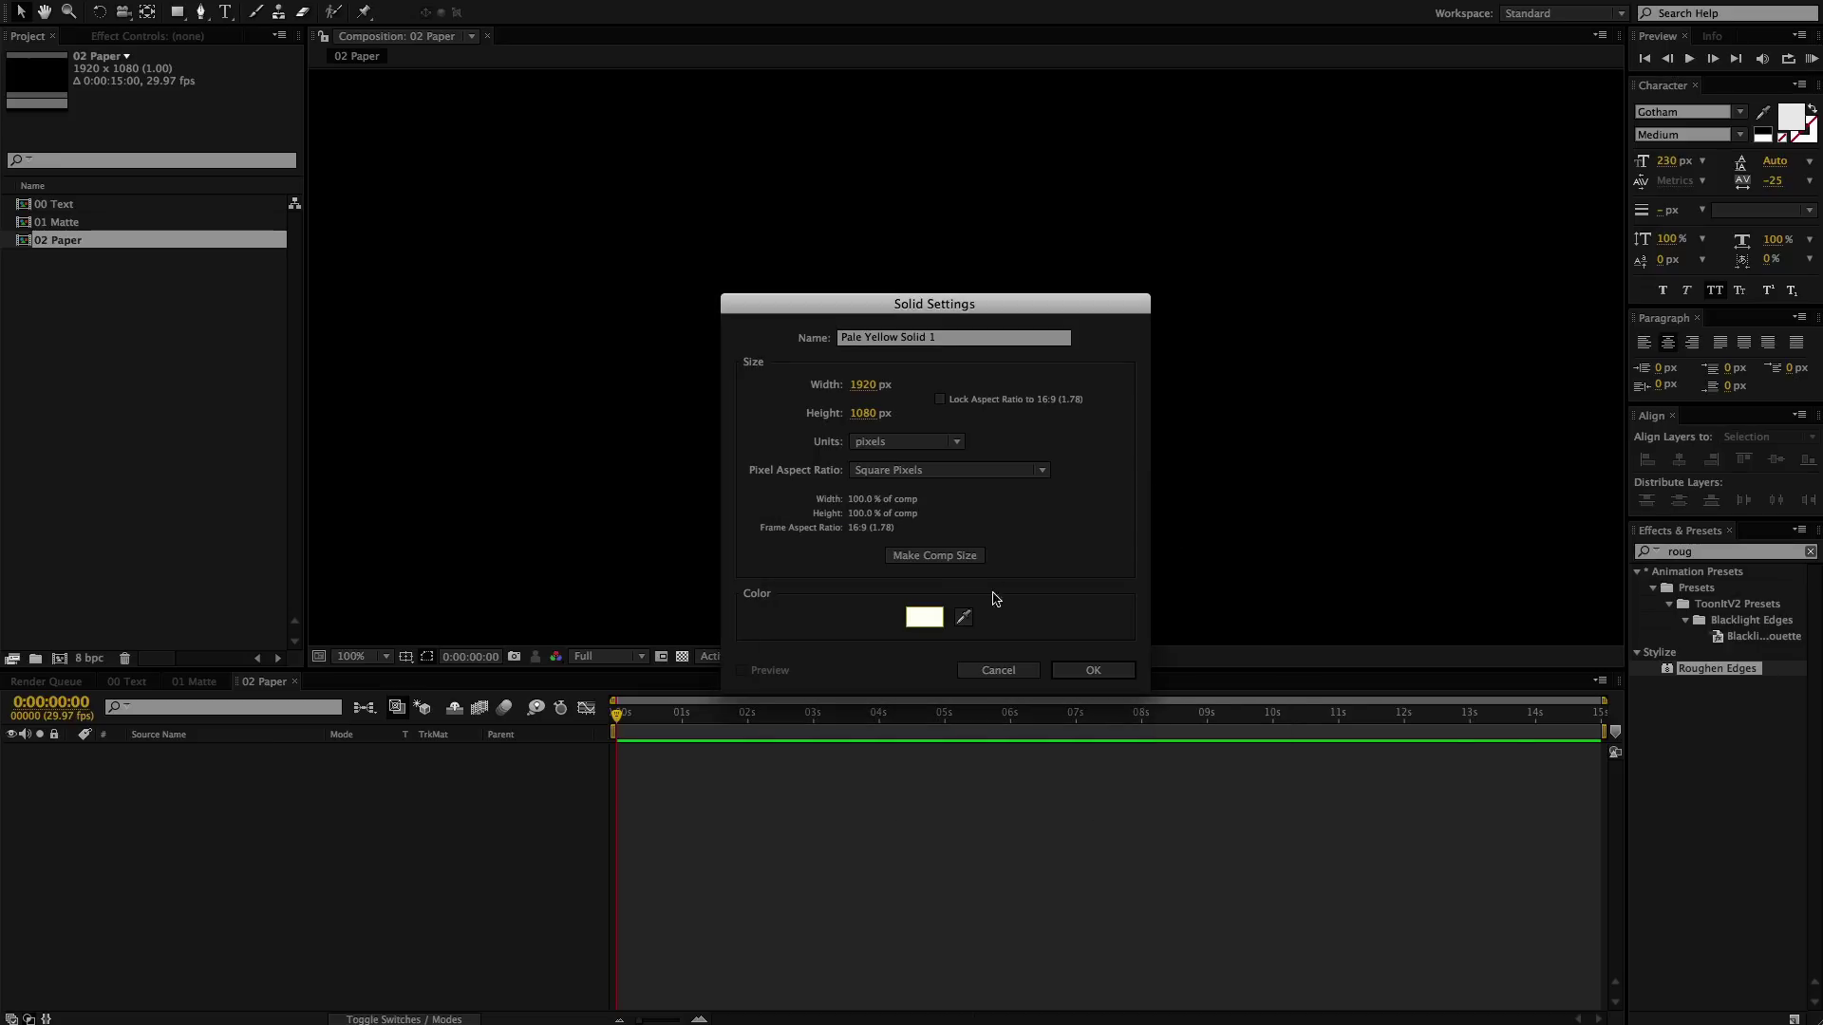
{"action": "left_click", "coordinate": [1093, 670]}
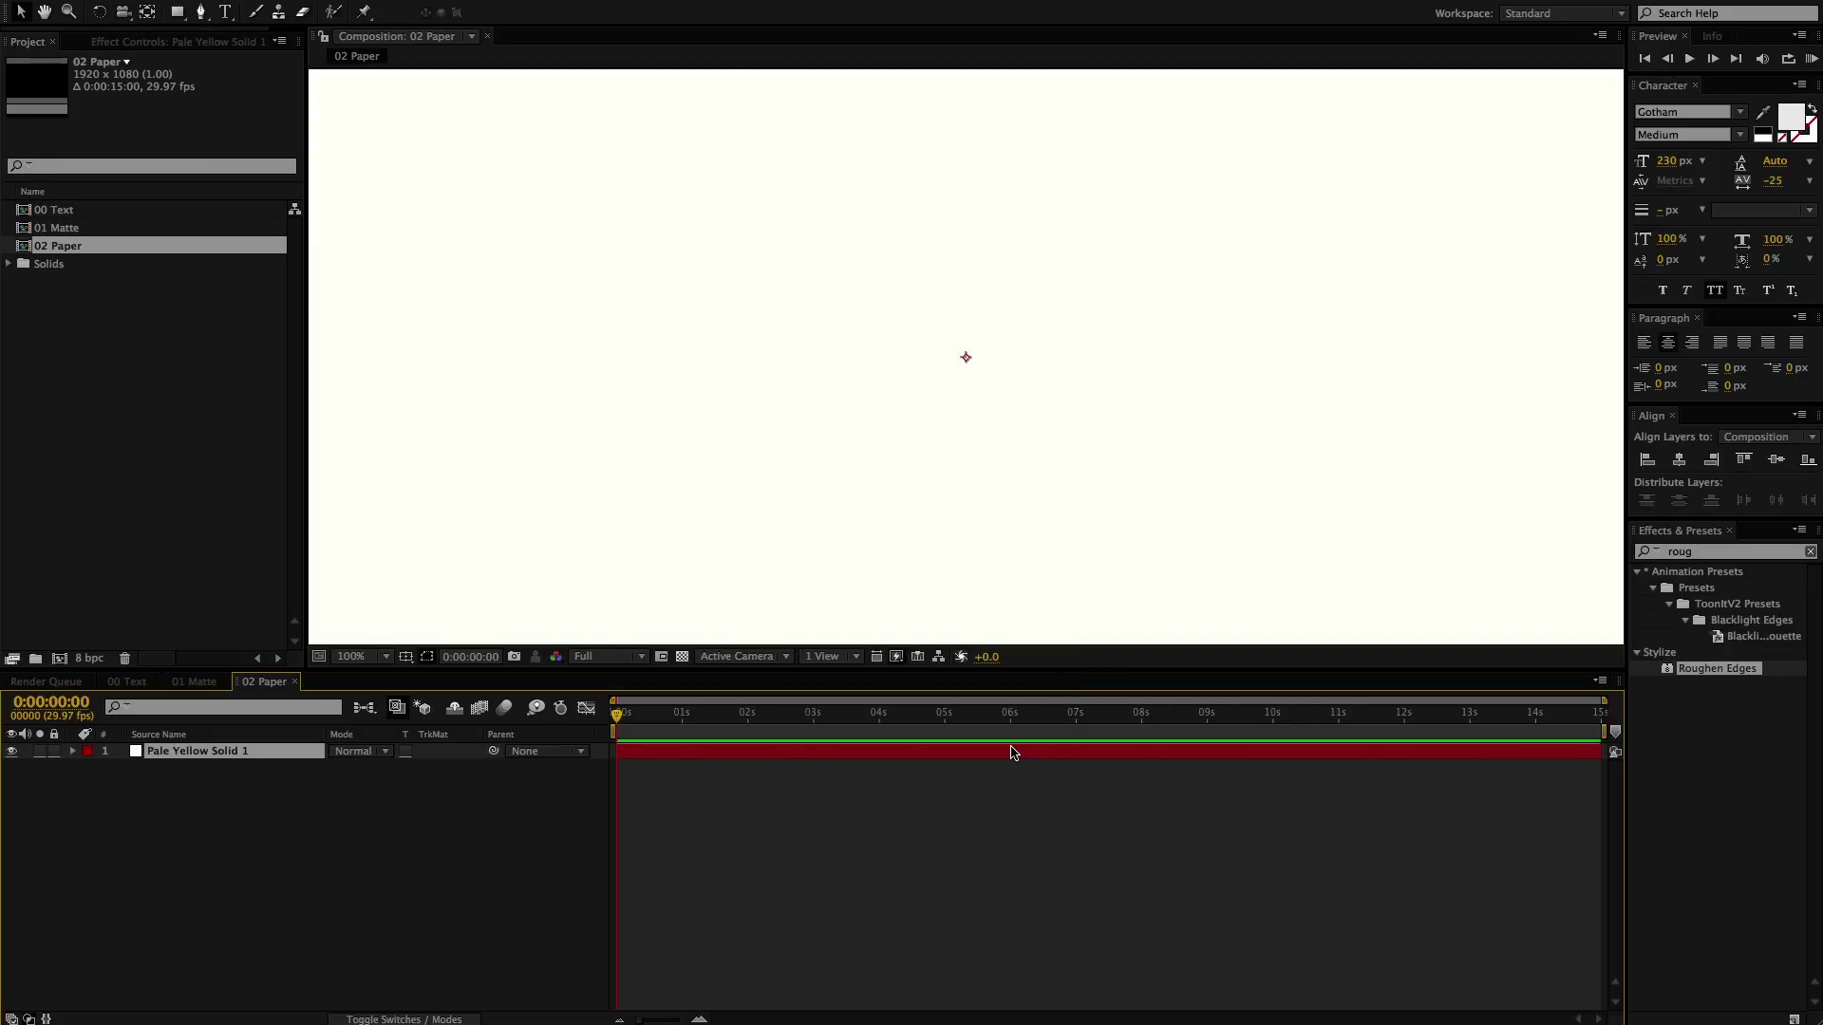
- Duplicate the pale yellow solid and apply the Grid effect to the upper copy
{"action": "key", "text": "super+d"}
{"action": "left_click", "coordinate": [1725, 550]}
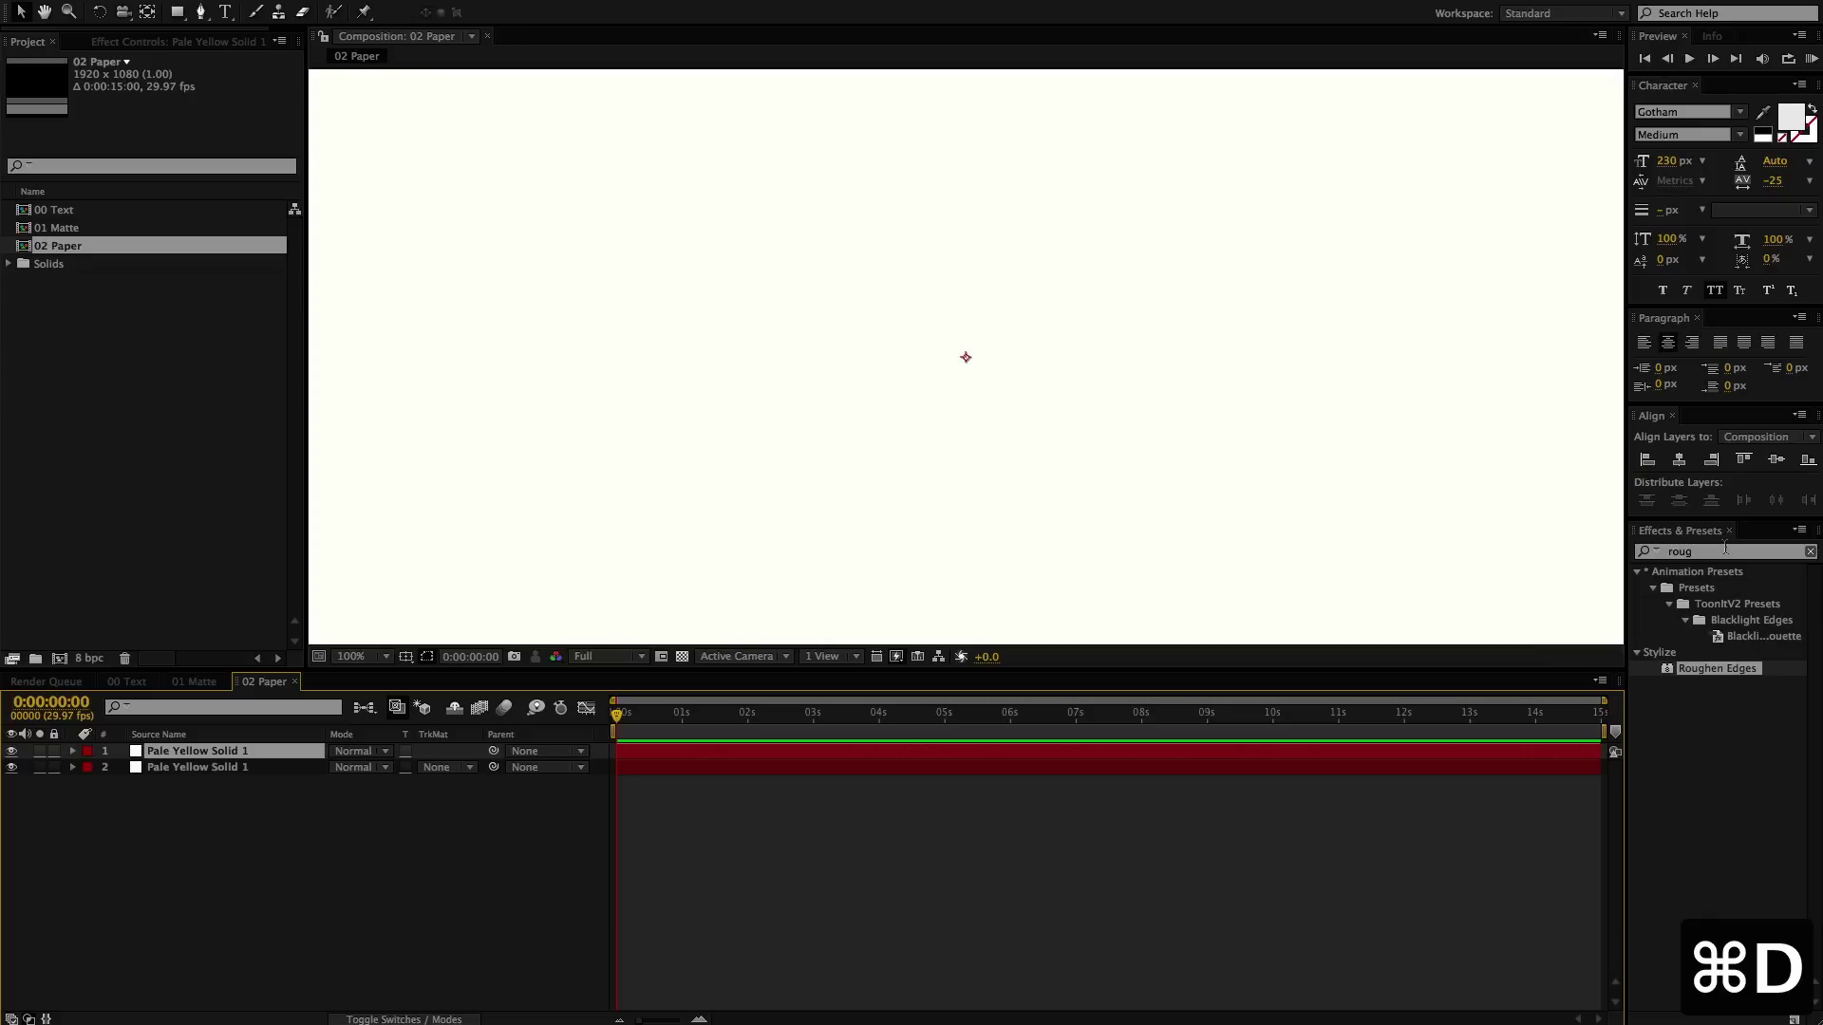
{"action": "type", "text": "grid"}
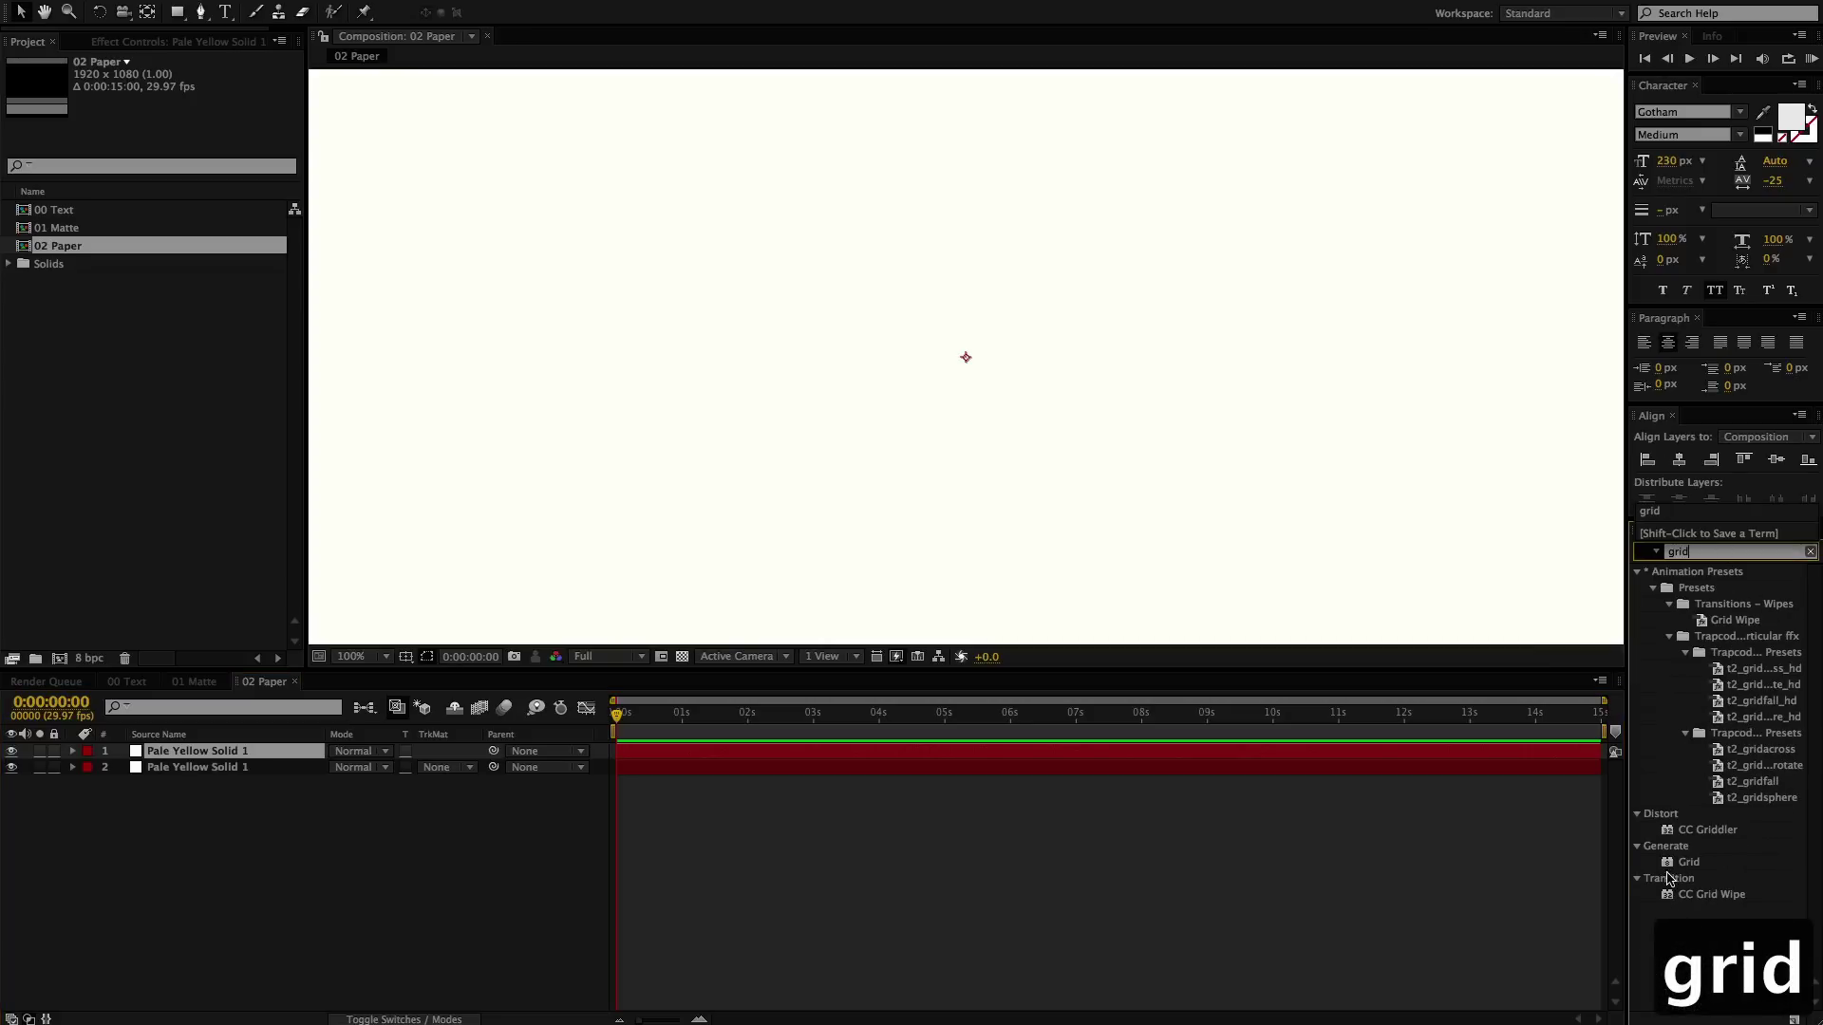
{"action": "double_click", "coordinate": [1688, 862]}
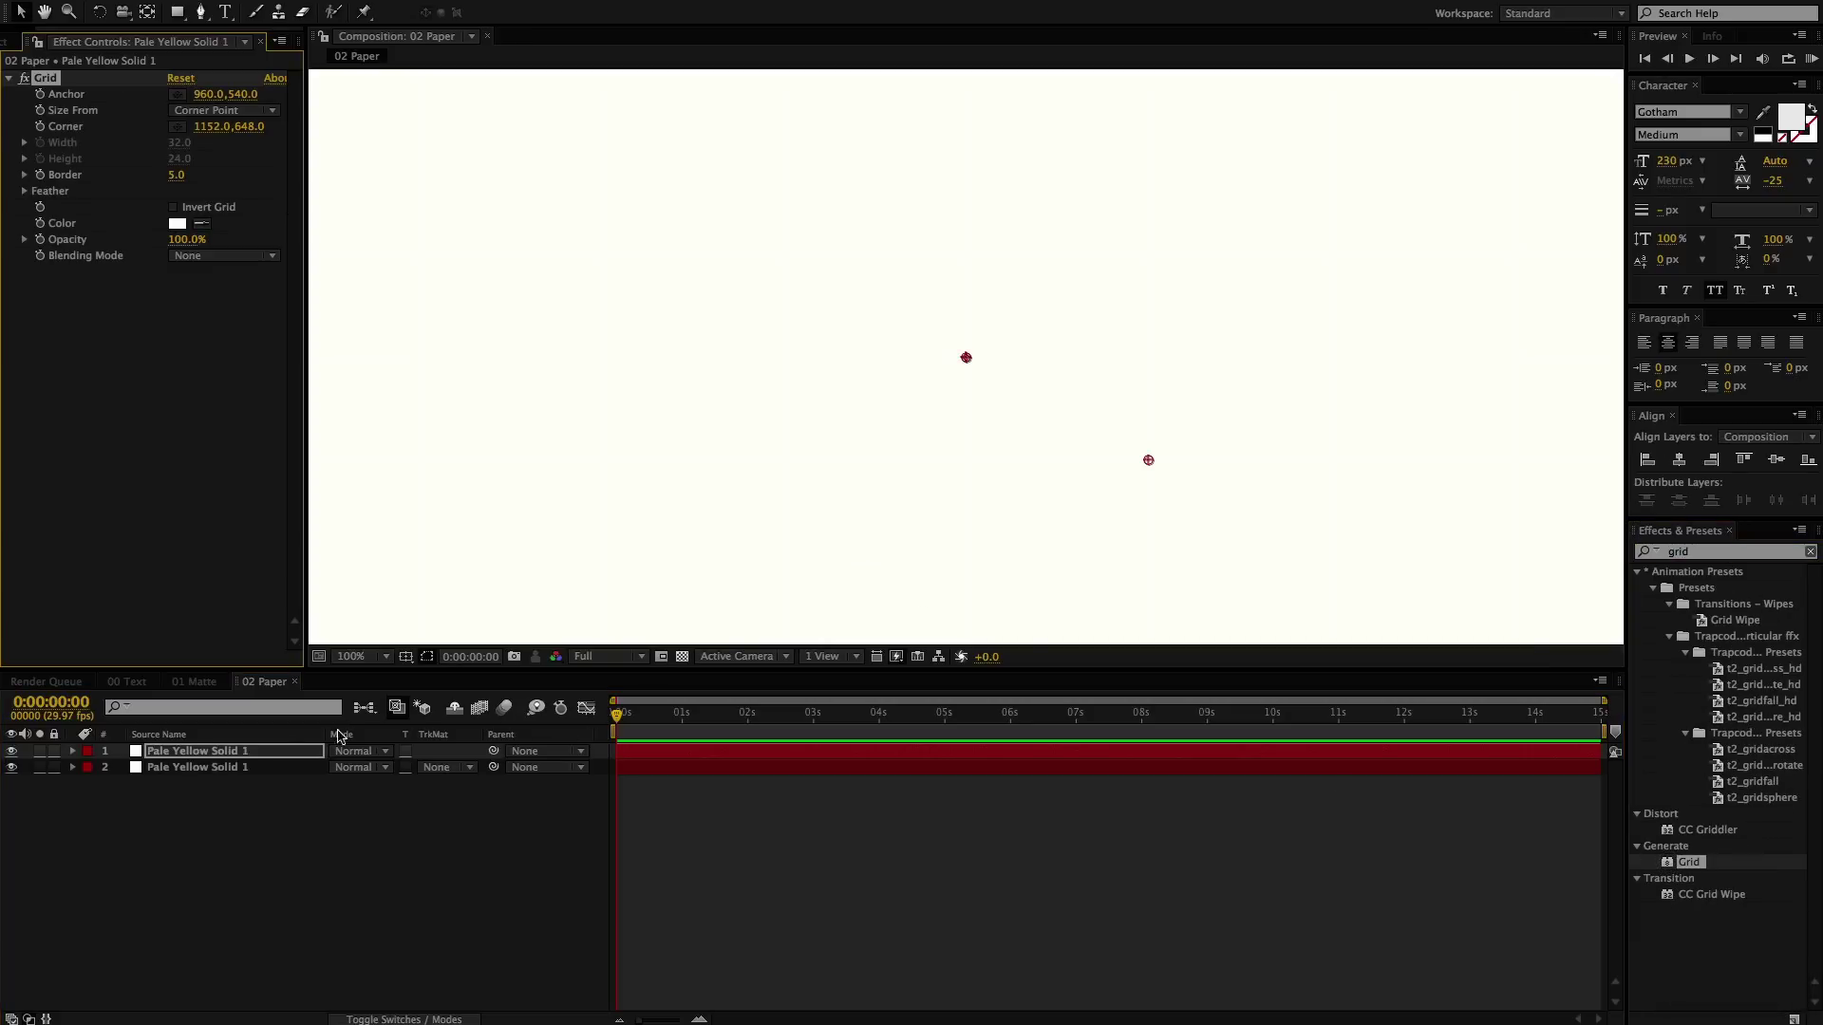
- Set the Grid effect's colour to light cyan AFEFF9
{"action": "left_click", "coordinate": [177, 224]}
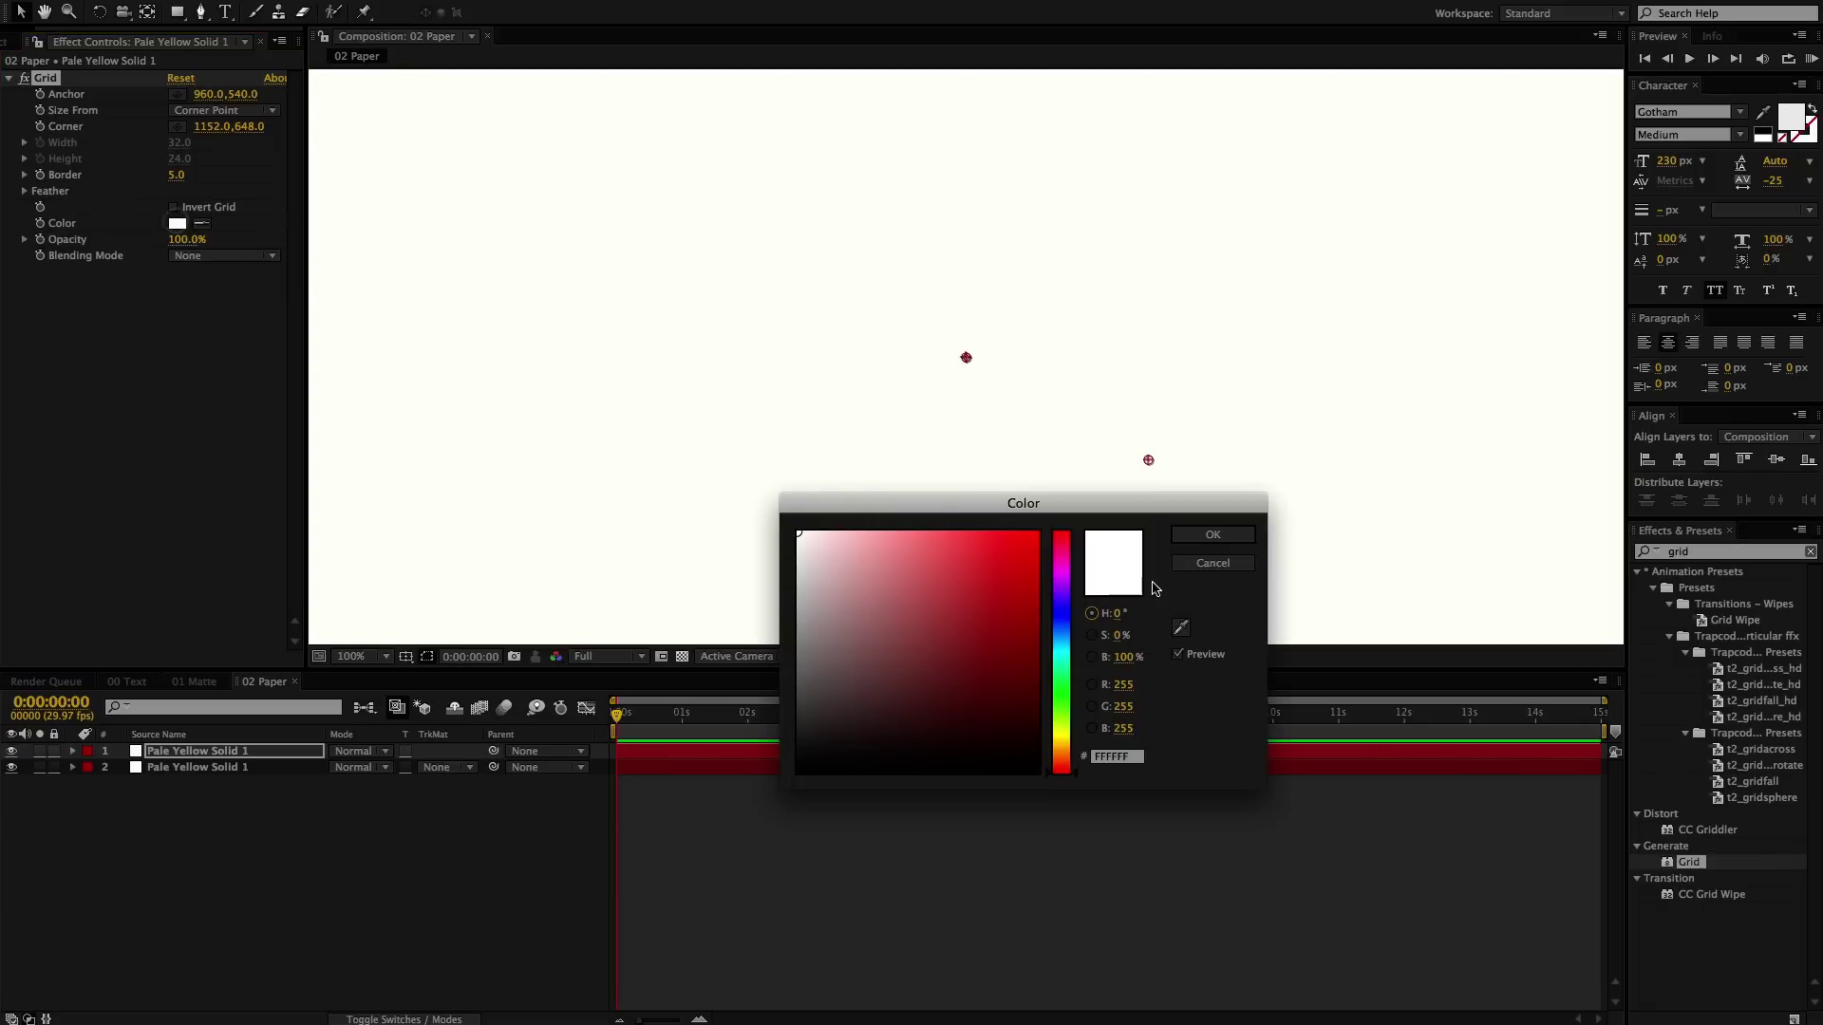
{"action": "left_click_drag", "start_coordinate": [1060, 629], "coordinate": [1062, 649]}
{"action": "left_click_drag", "start_coordinate": [845, 527], "coordinate": [869, 537]}
{"action": "left_click", "coordinate": [1214, 535]}
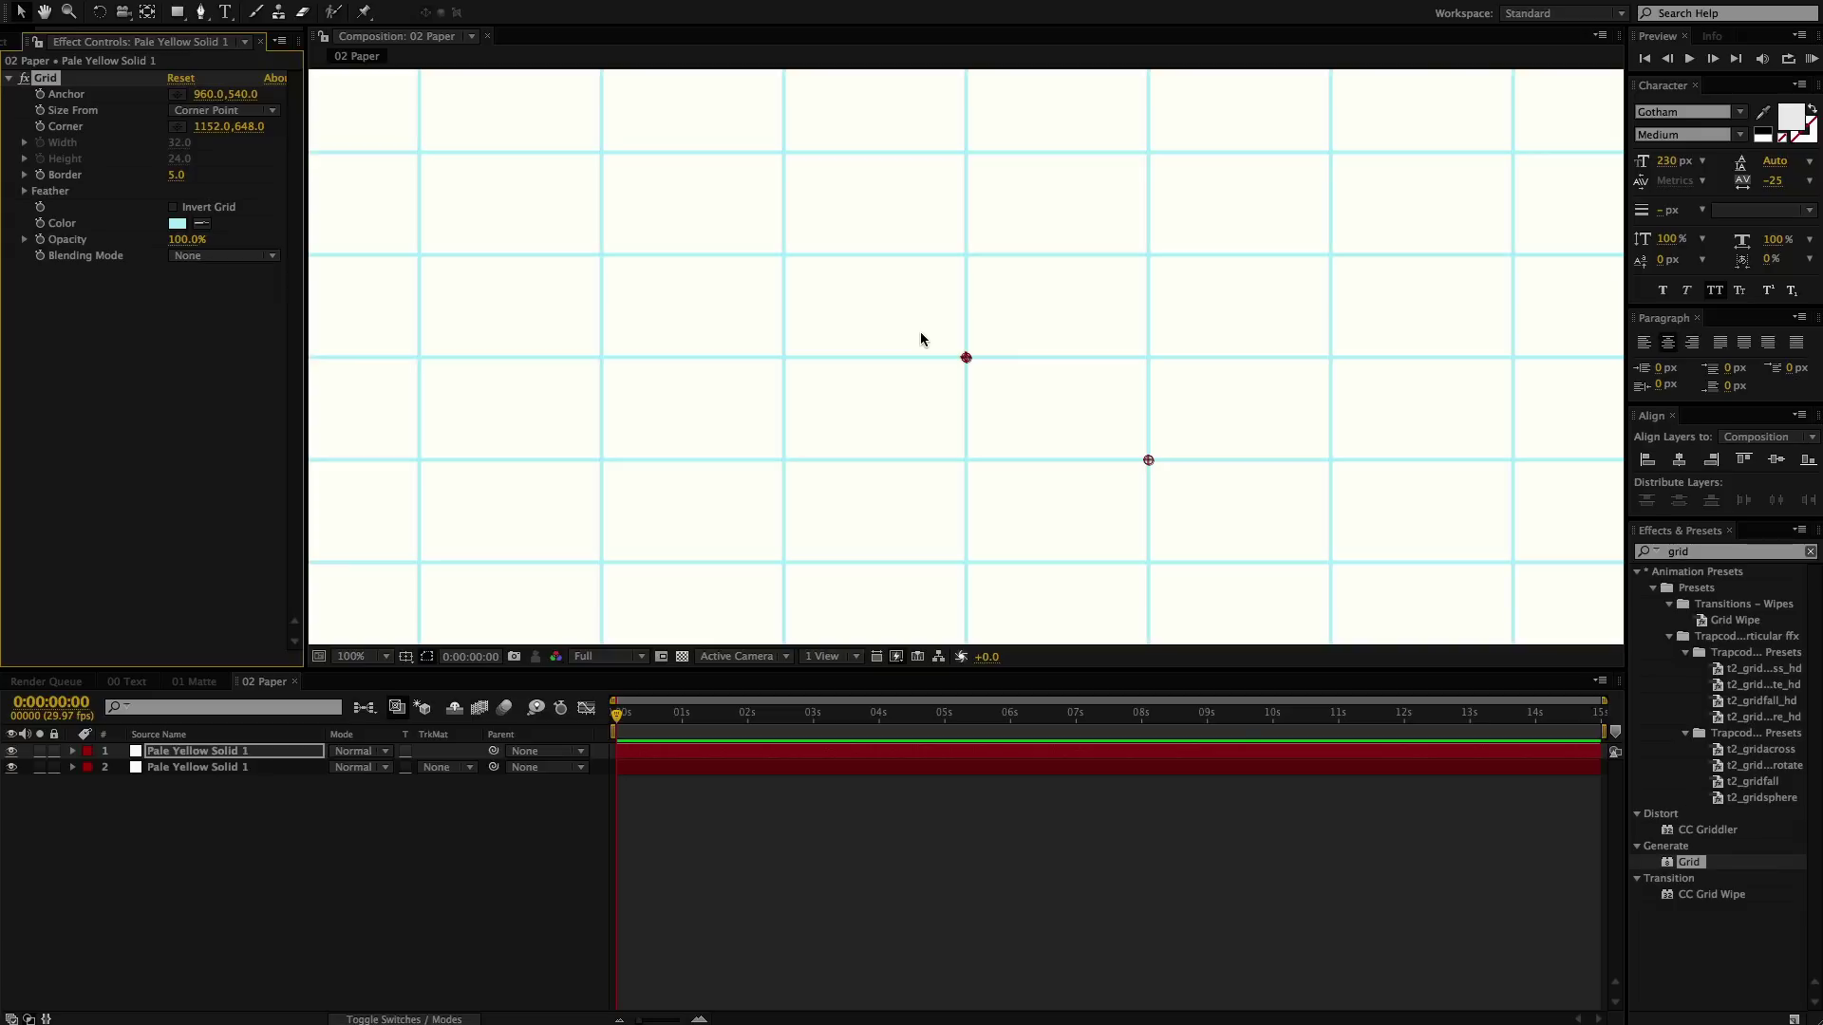
- Move the grid's Corner to 2124, 588 and its Anchor to -8, 540, leaving only horizontal notebook lines across the paper
{"action": "key", "text": "super+equal"}
{"action": "key", "text": "super+minus"}
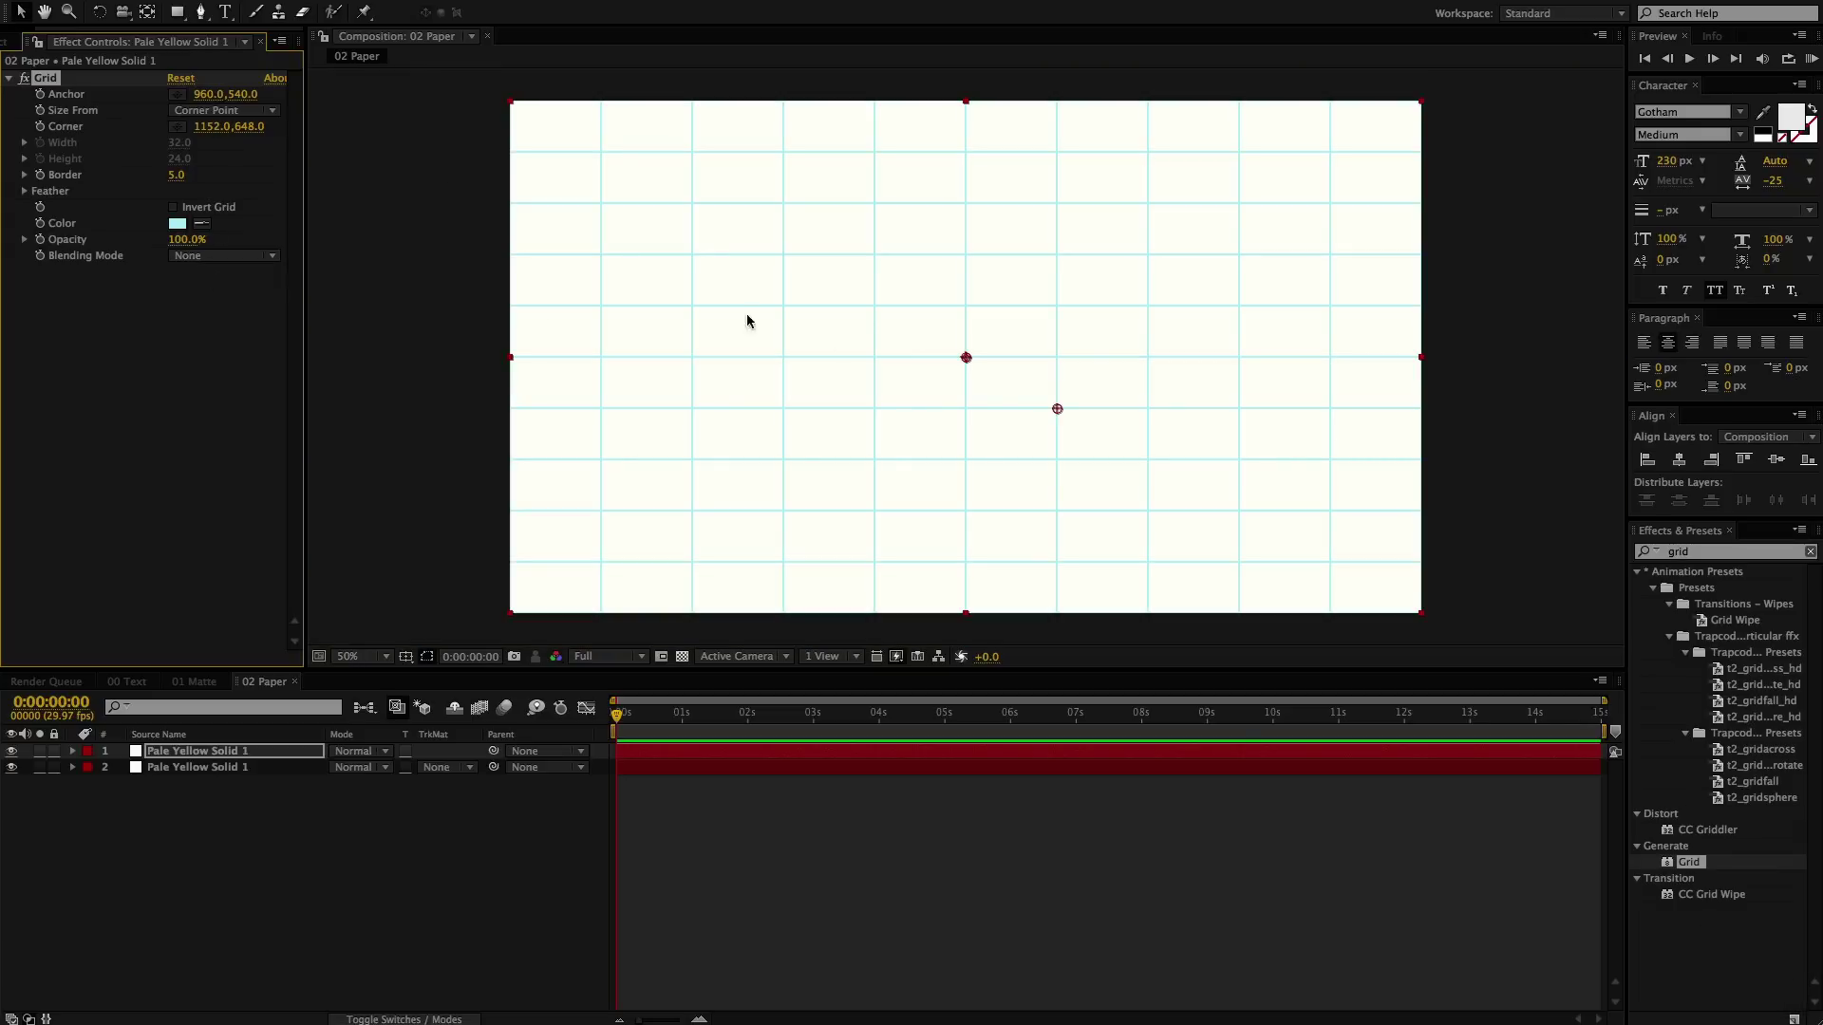
{"action": "left_click_drag", "start_coordinate": [1057, 410], "coordinate": [1518, 380]}
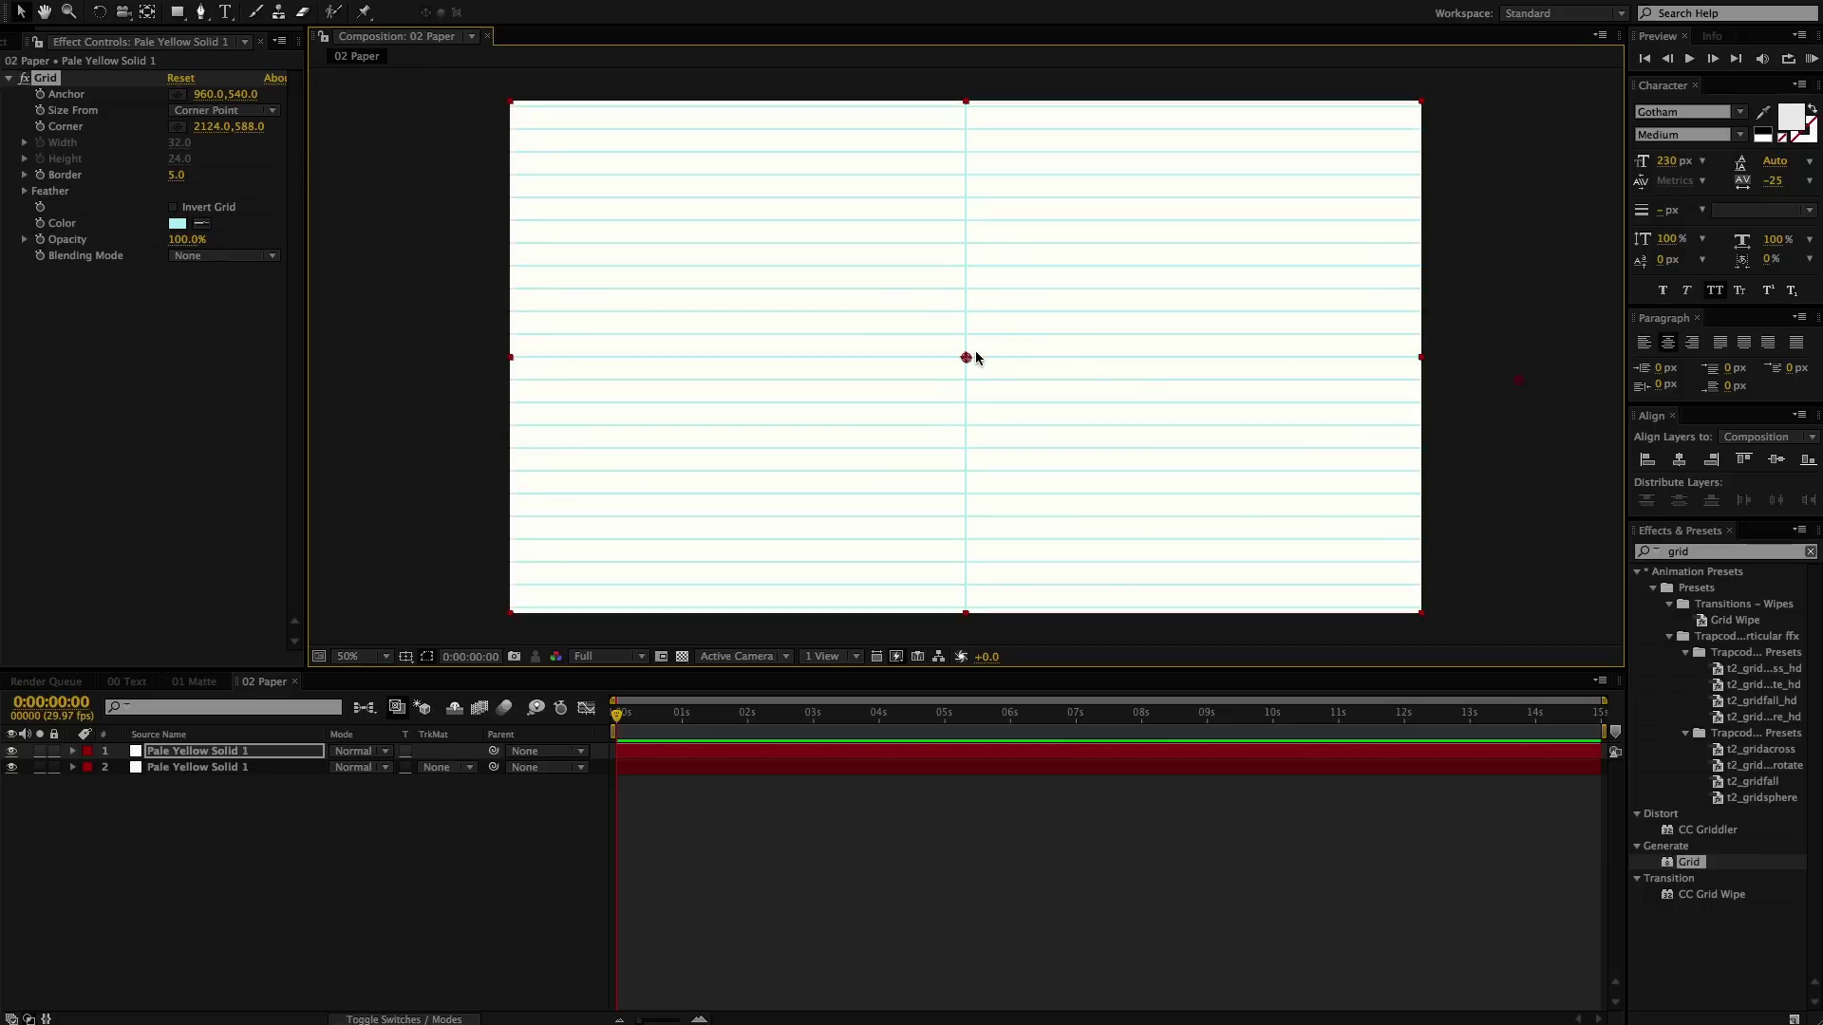
{"action": "left_click_drag", "start_coordinate": [966, 358], "coordinate": [508, 363]}
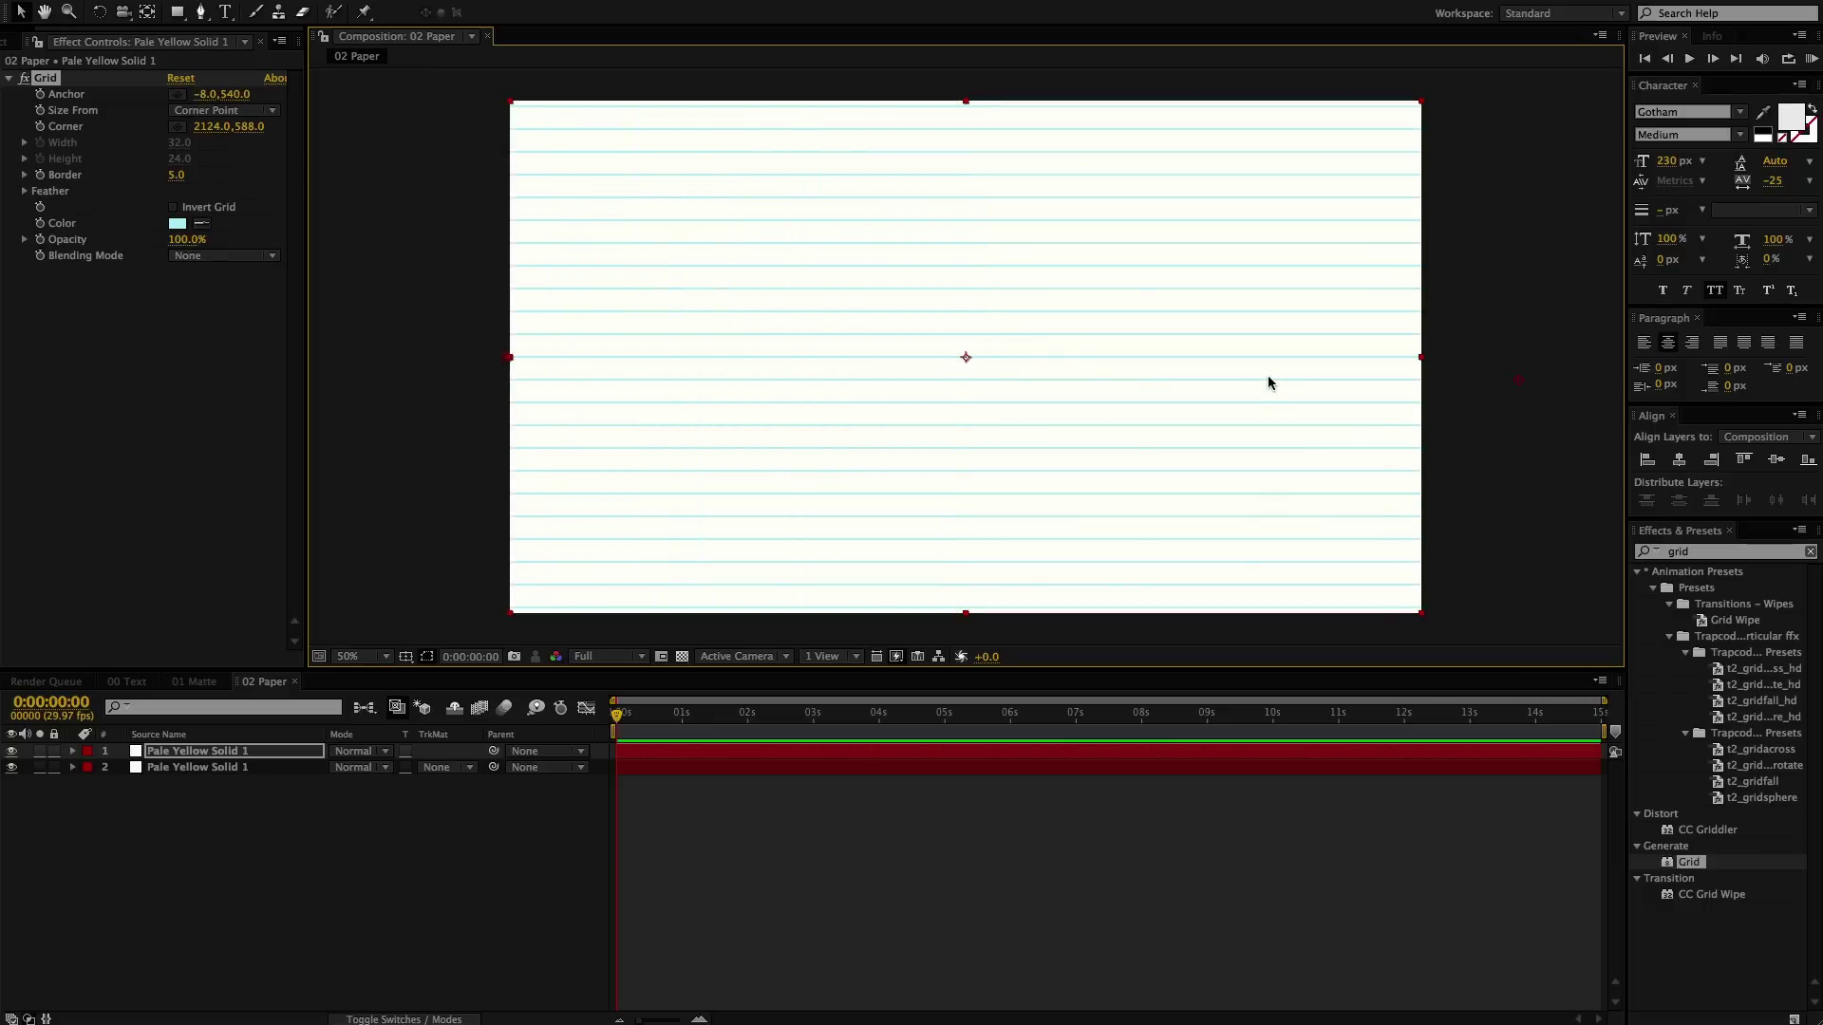
- Duplicate the upper grid layer in 02 Paper and reset the Grid effect on the new copy
{"action": "left_click", "coordinate": [774, 752]}
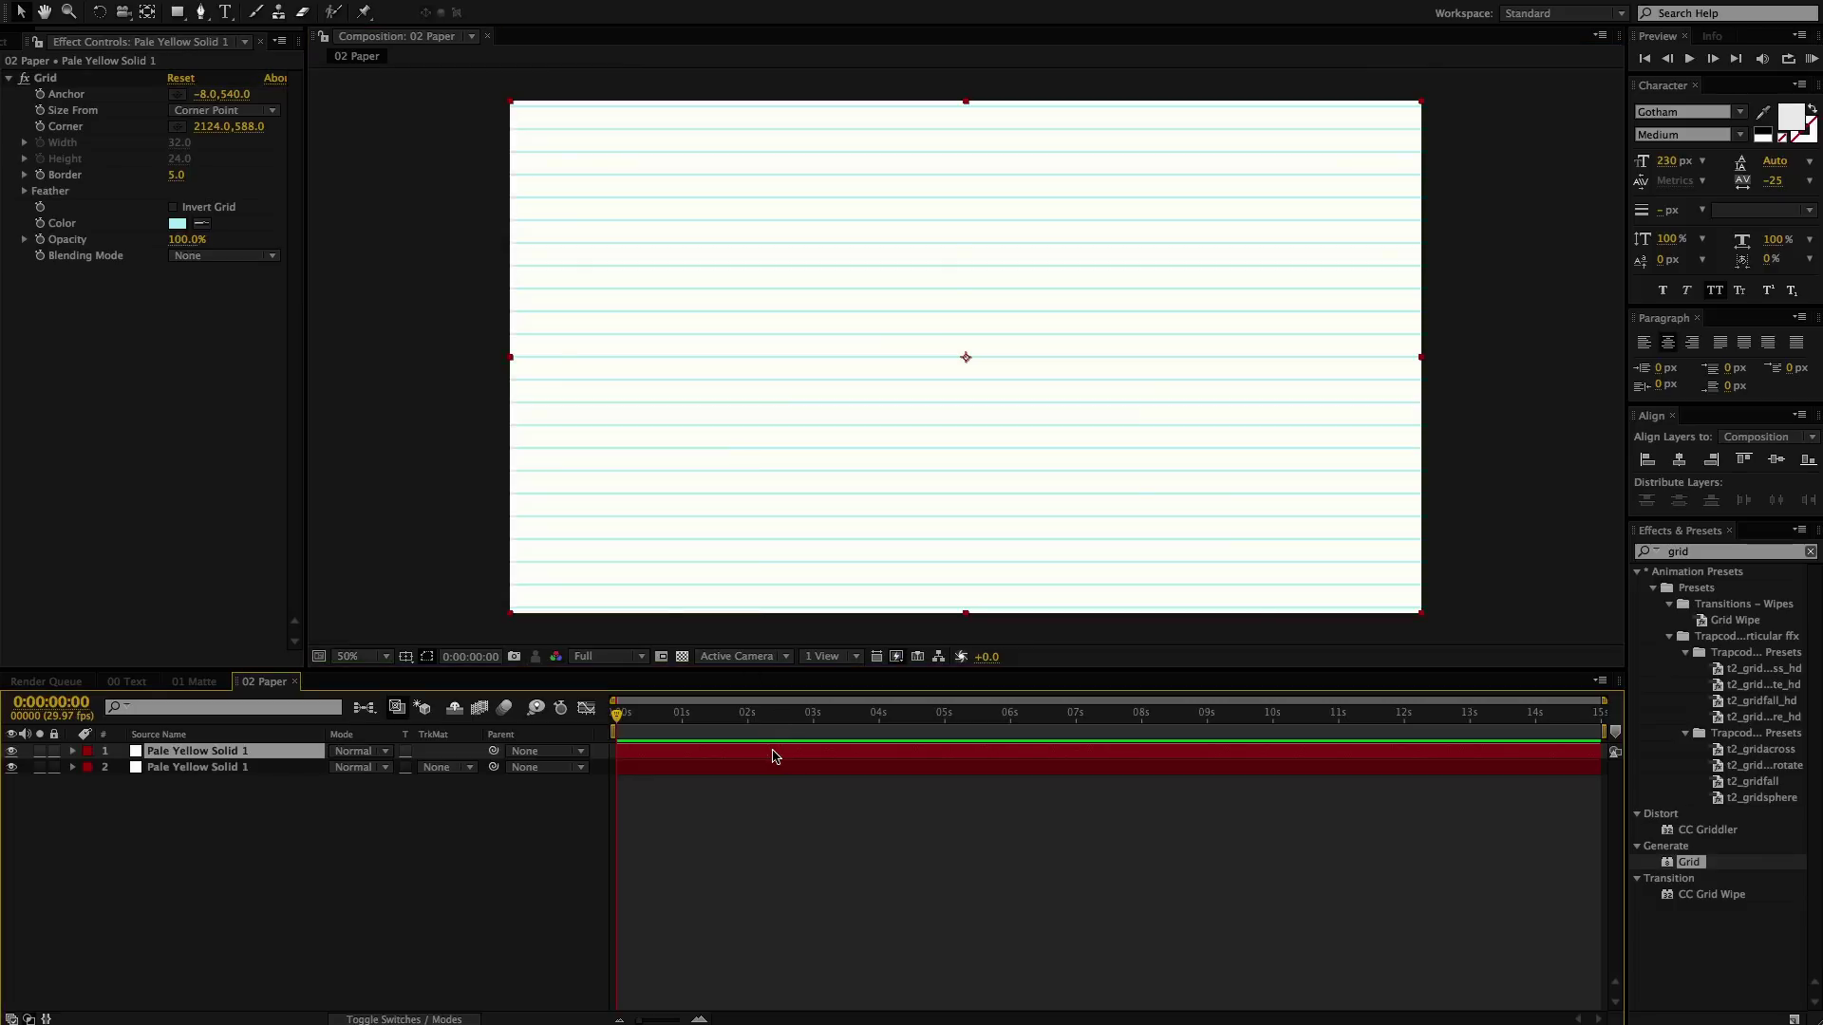
{"action": "key", "text": "super+d"}
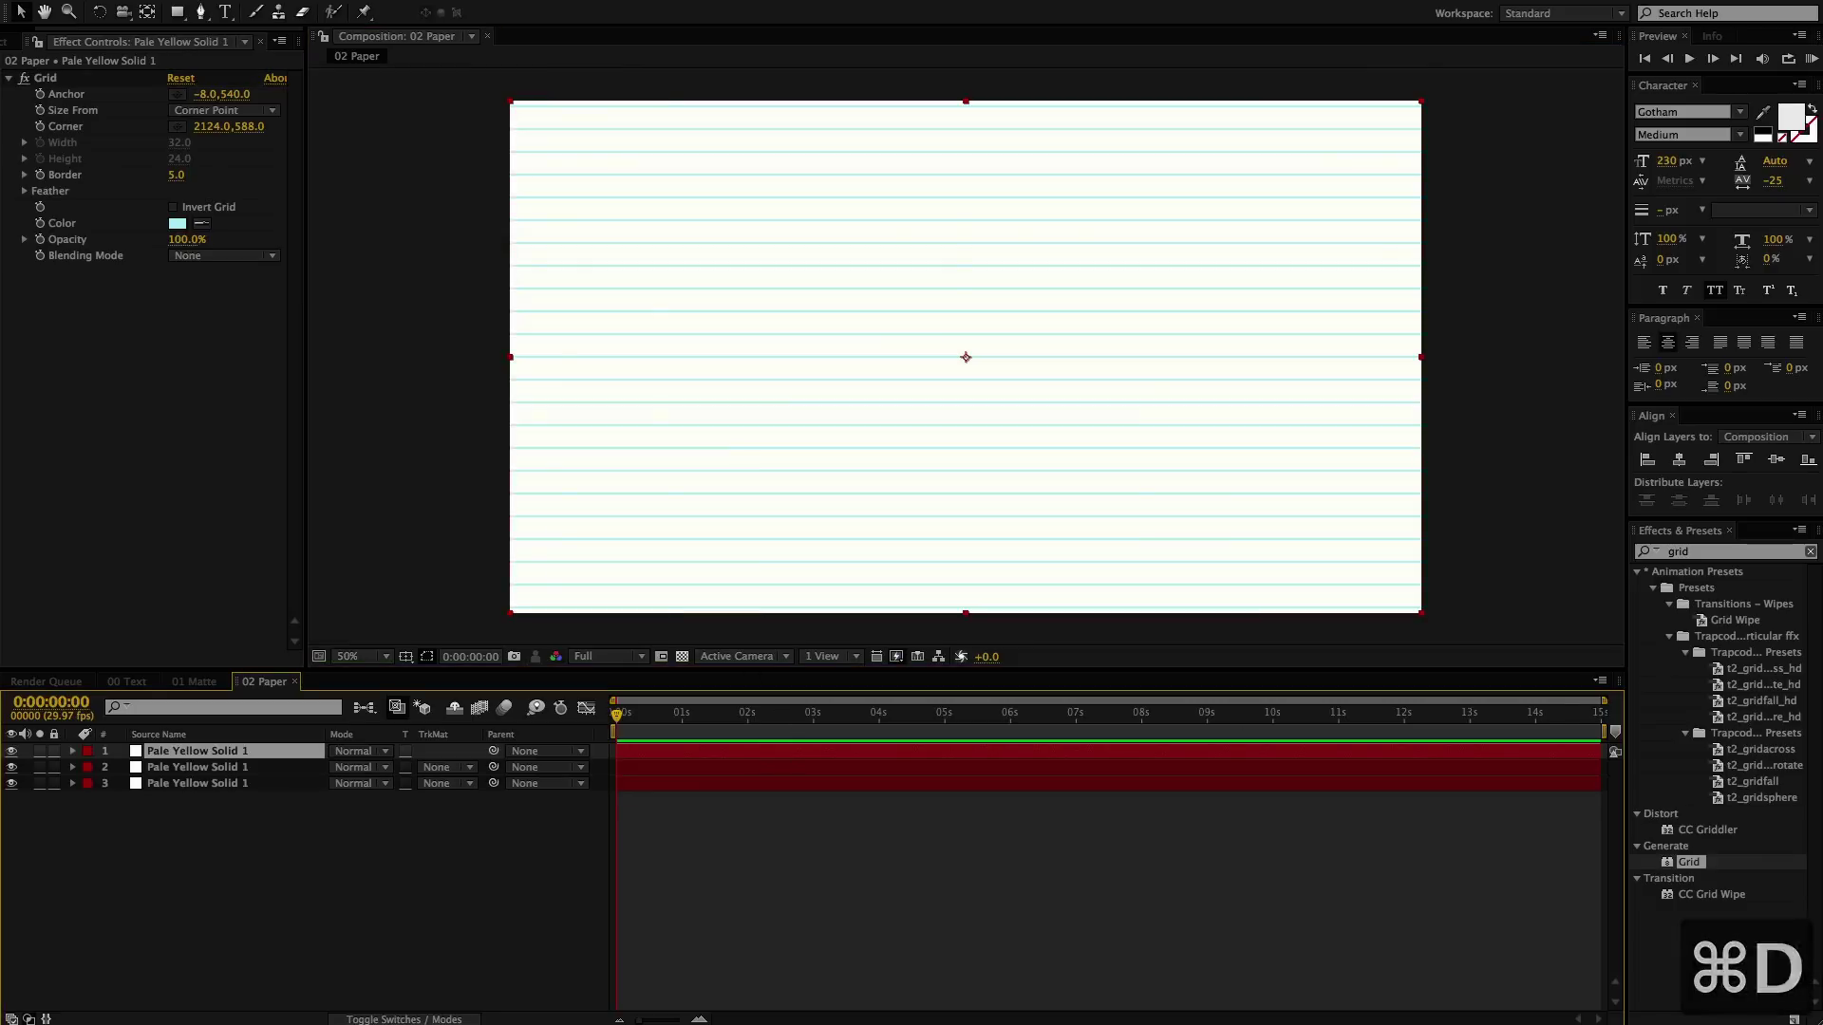
{"action": "left_click", "coordinate": [177, 224]}
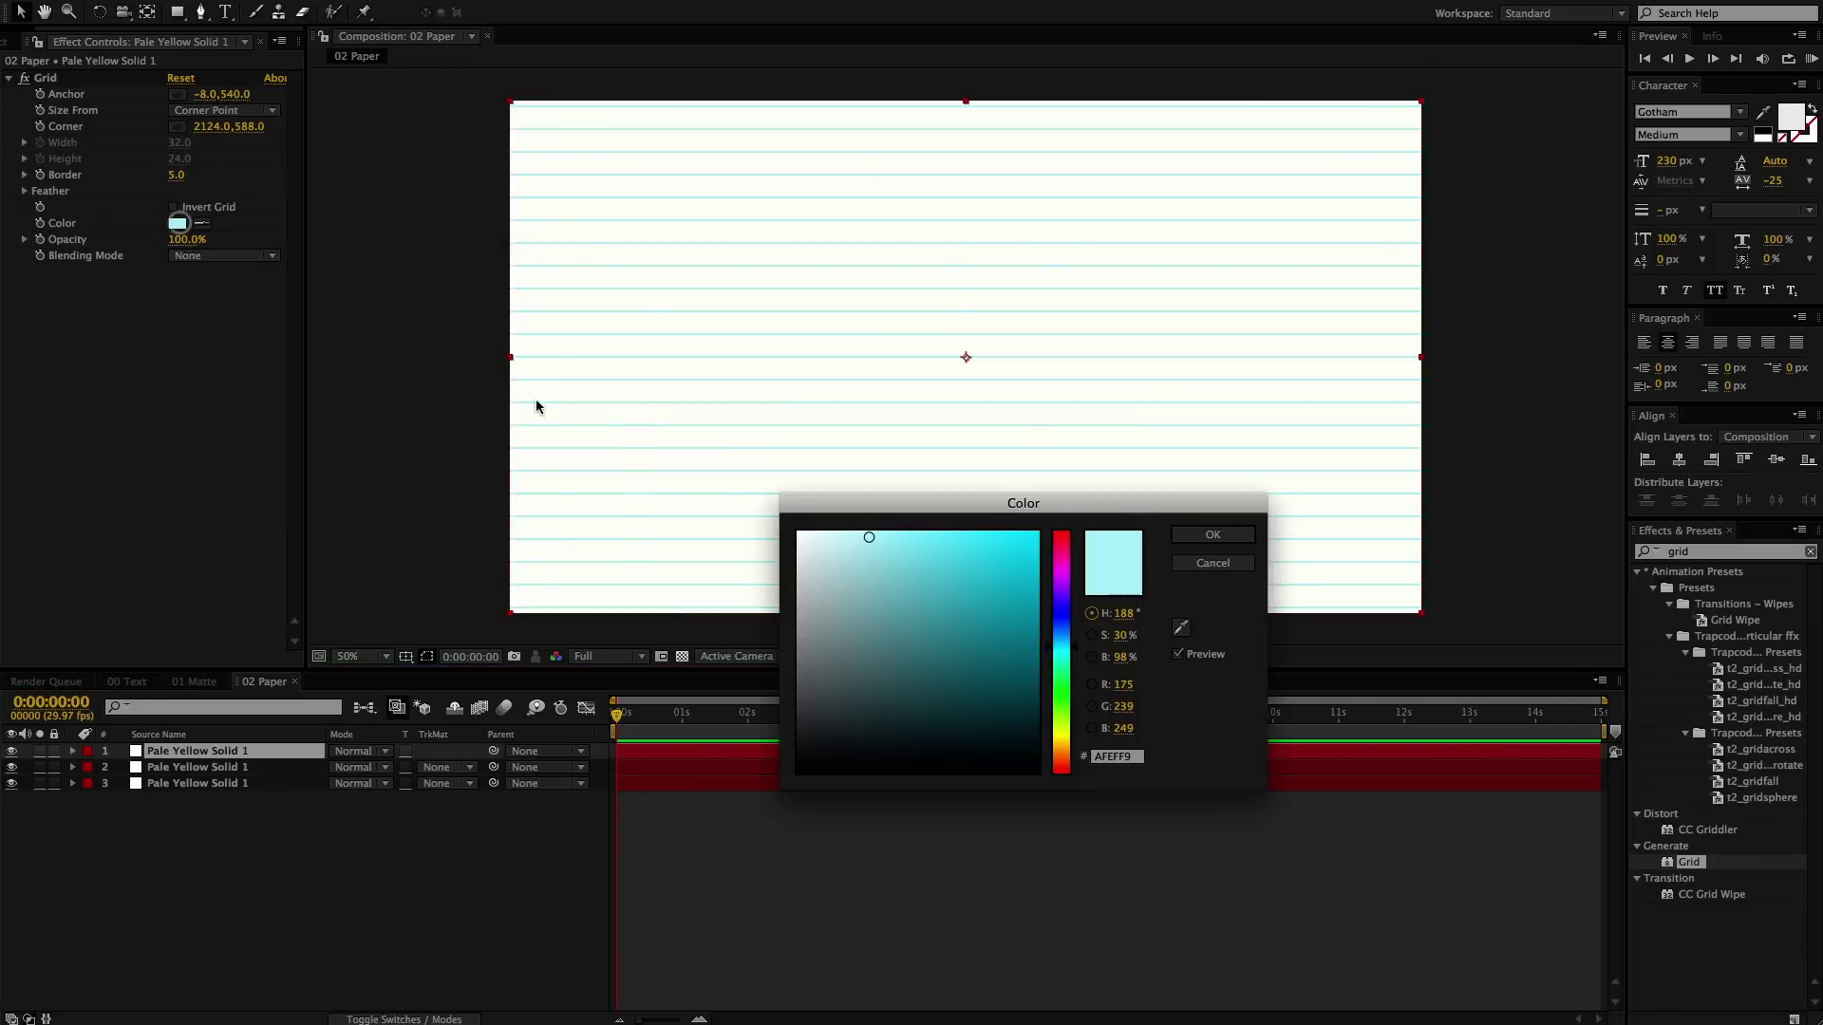
{"action": "key", "text": "Return"}
{"action": "left_click", "coordinate": [189, 81]}
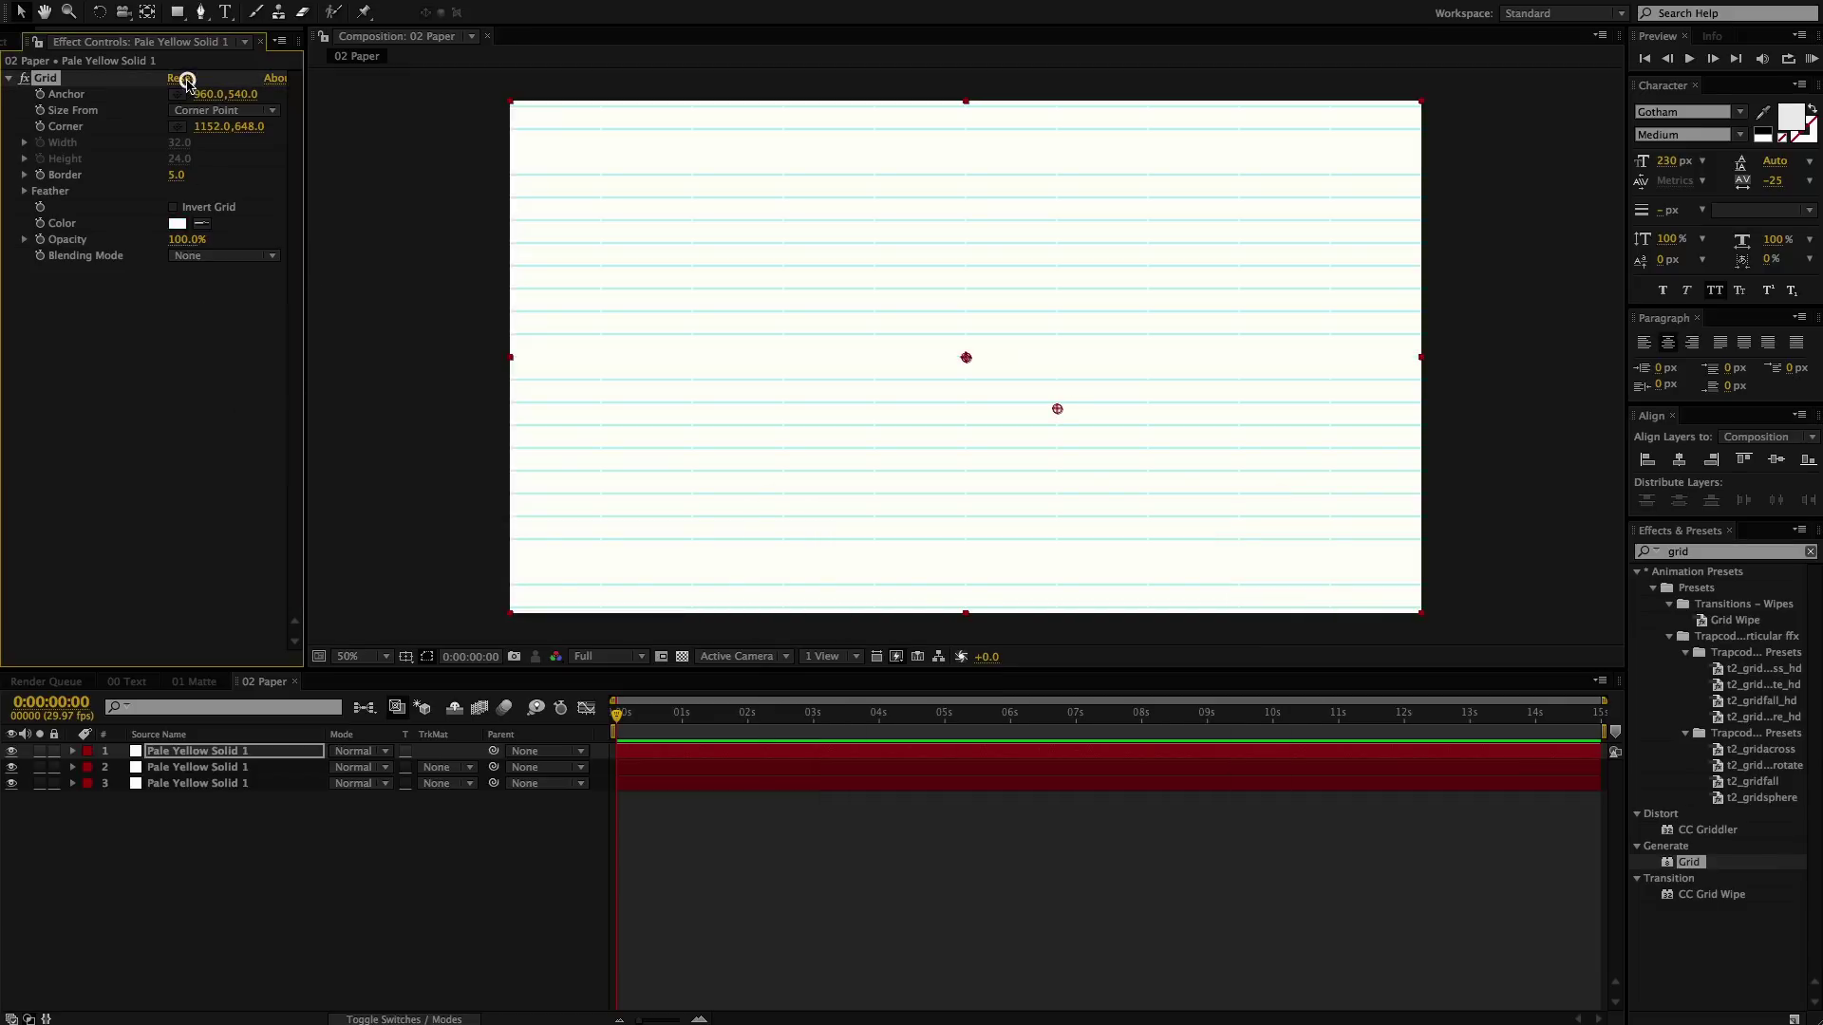
- Set the Grid colour on the topmost solid to light pink FFADE3
{"action": "left_click", "coordinate": [177, 224]}
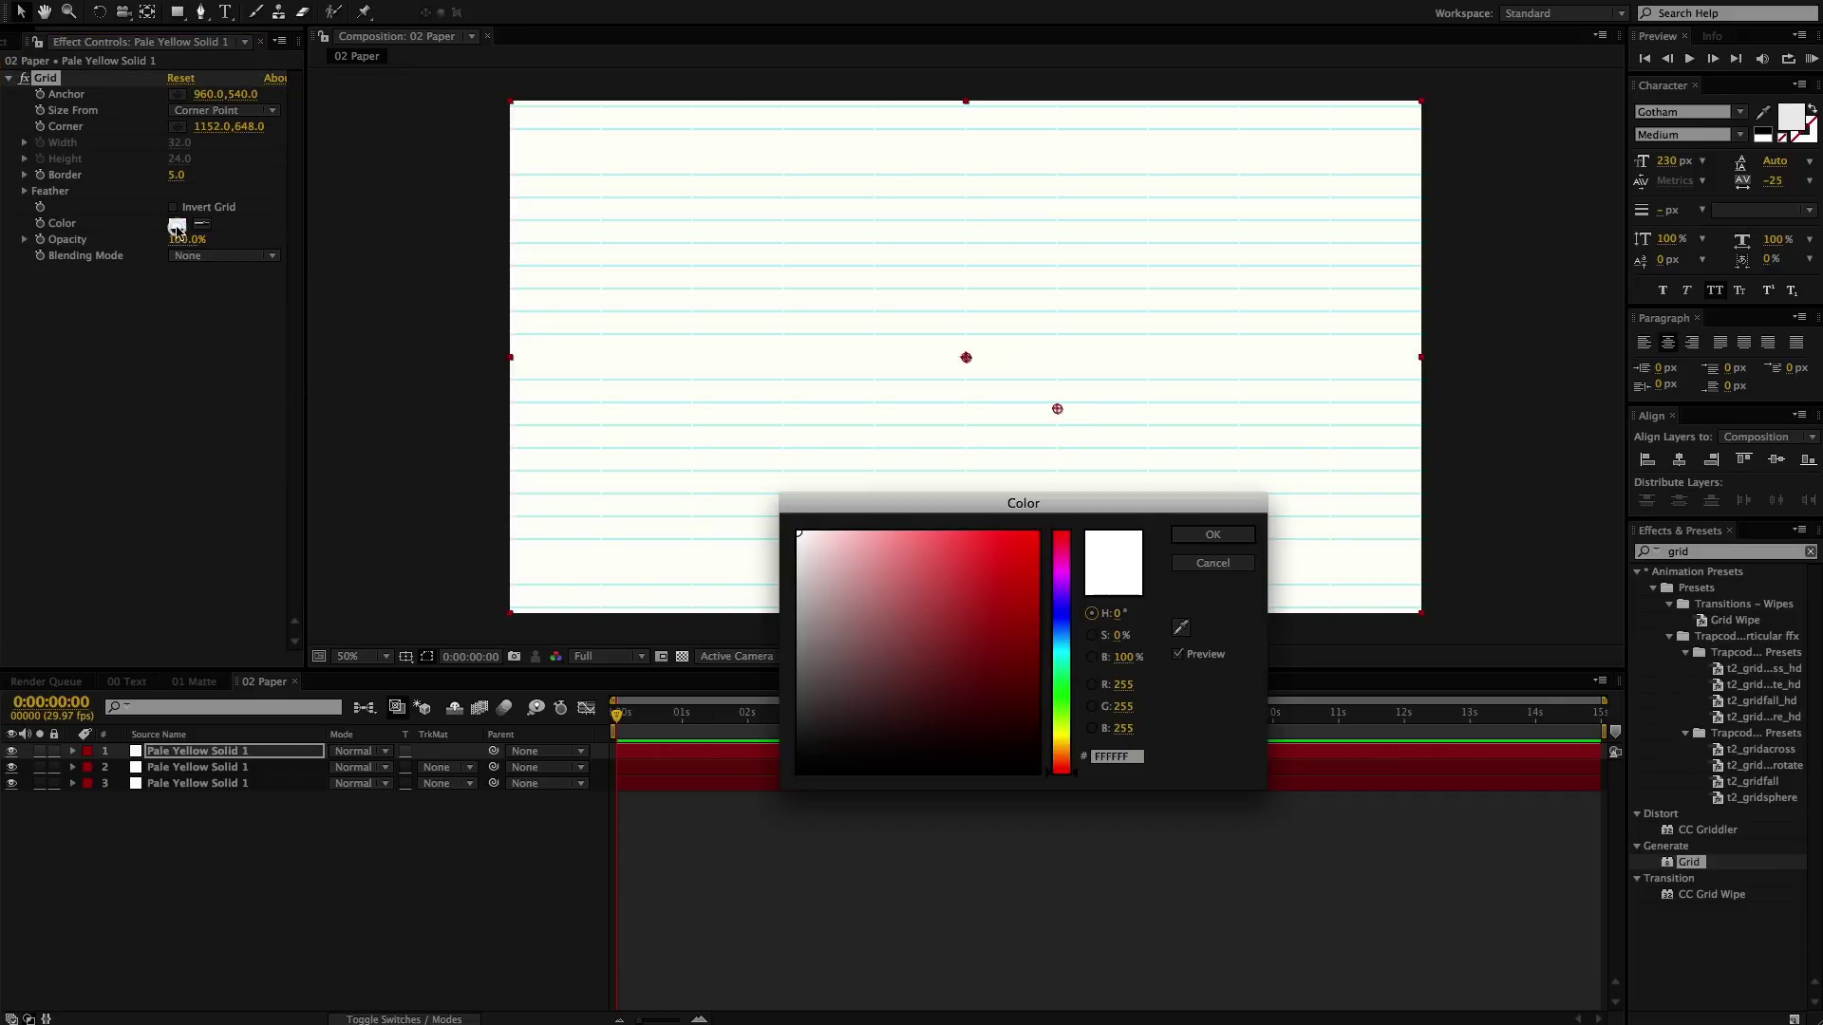
{"action": "left_click_drag", "start_coordinate": [1062, 593], "coordinate": [1062, 551]}
{"action": "left_click_drag", "start_coordinate": [903, 545], "coordinate": [874, 530]}
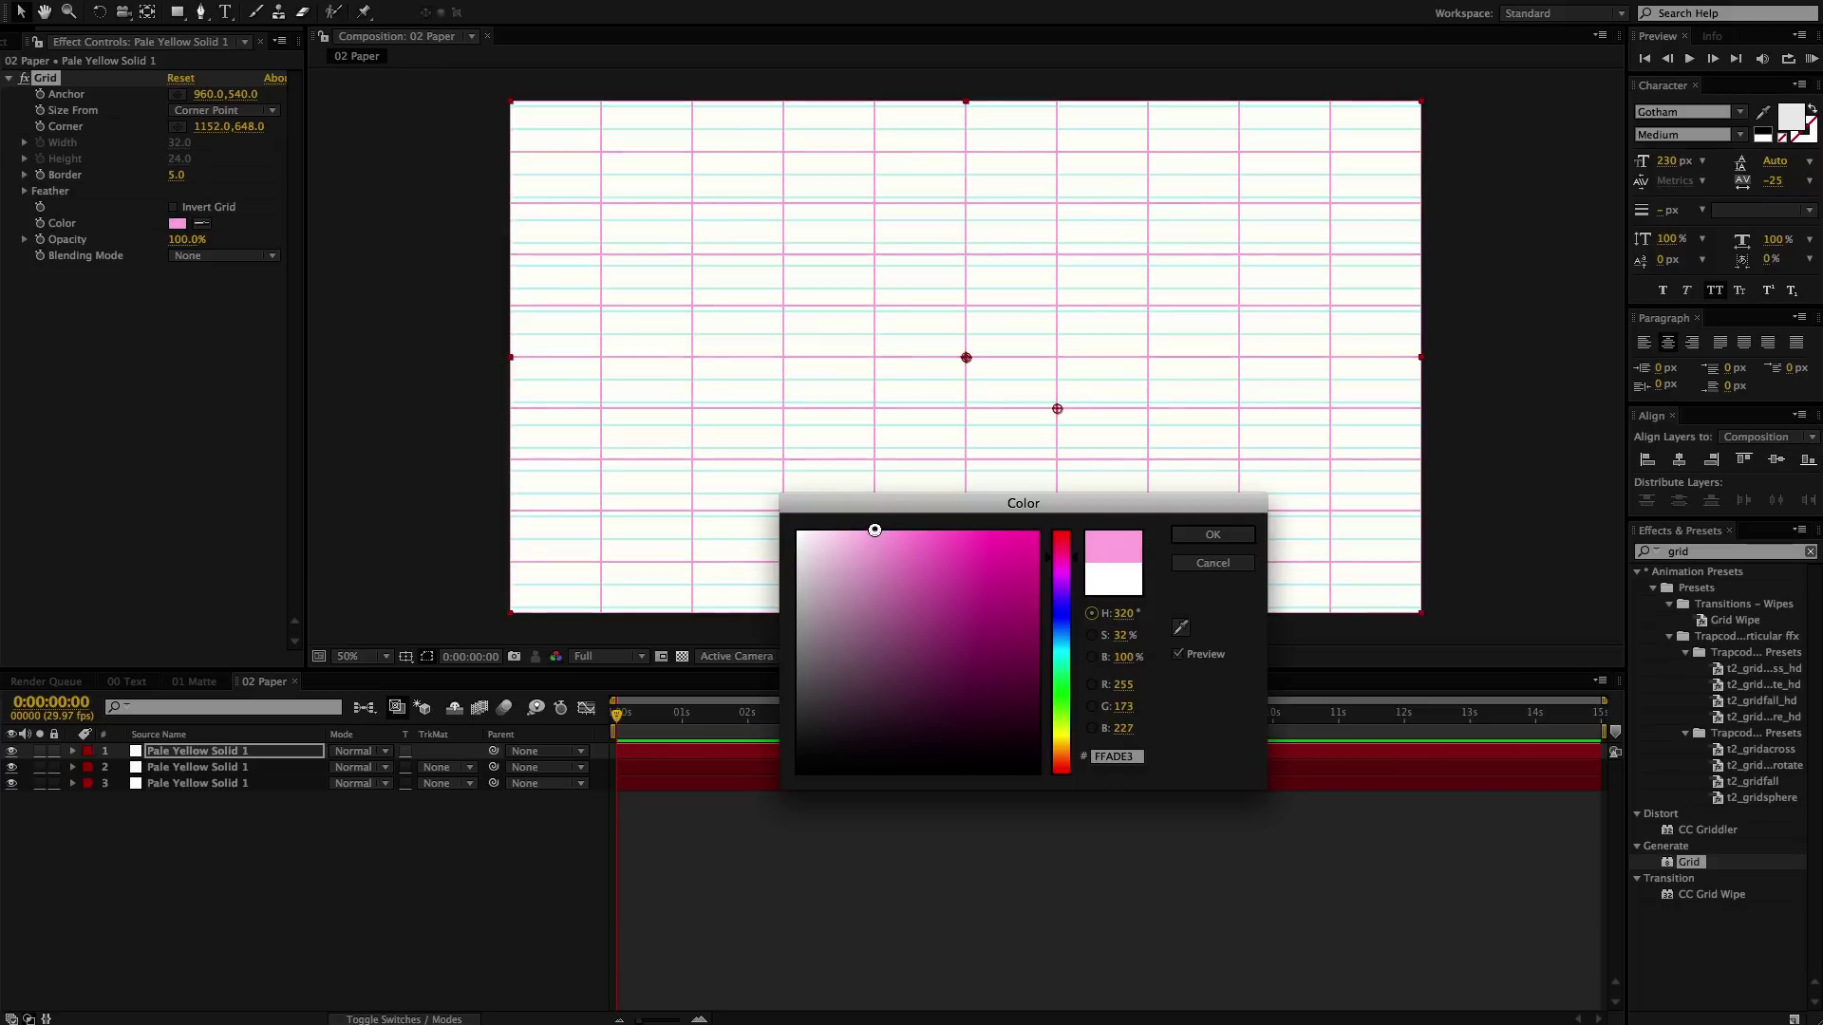
{"action": "left_click", "coordinate": [1212, 535]}
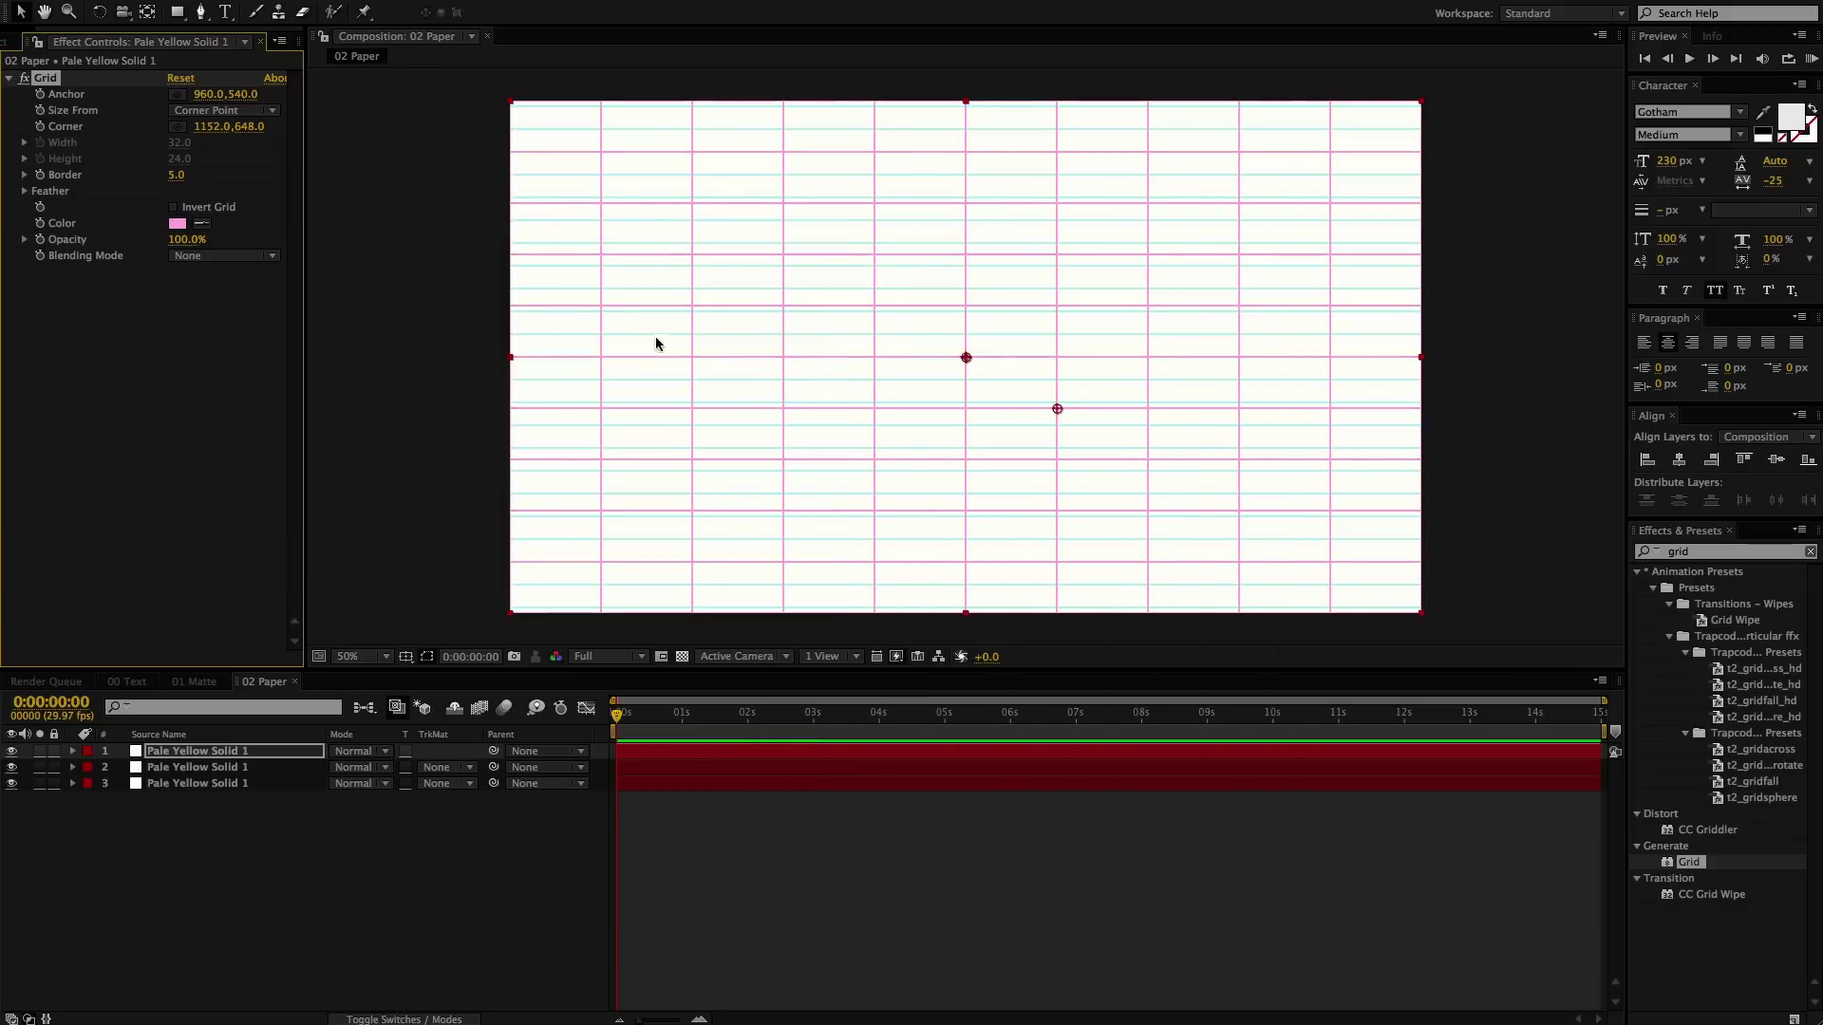
- Move the pink grid's Corner to 2224, 1224 and its Anchor to 234, -28, leaving one vertical margin line
{"action": "left_click_drag", "start_coordinate": [1058, 410], "coordinate": [1567, 680]}
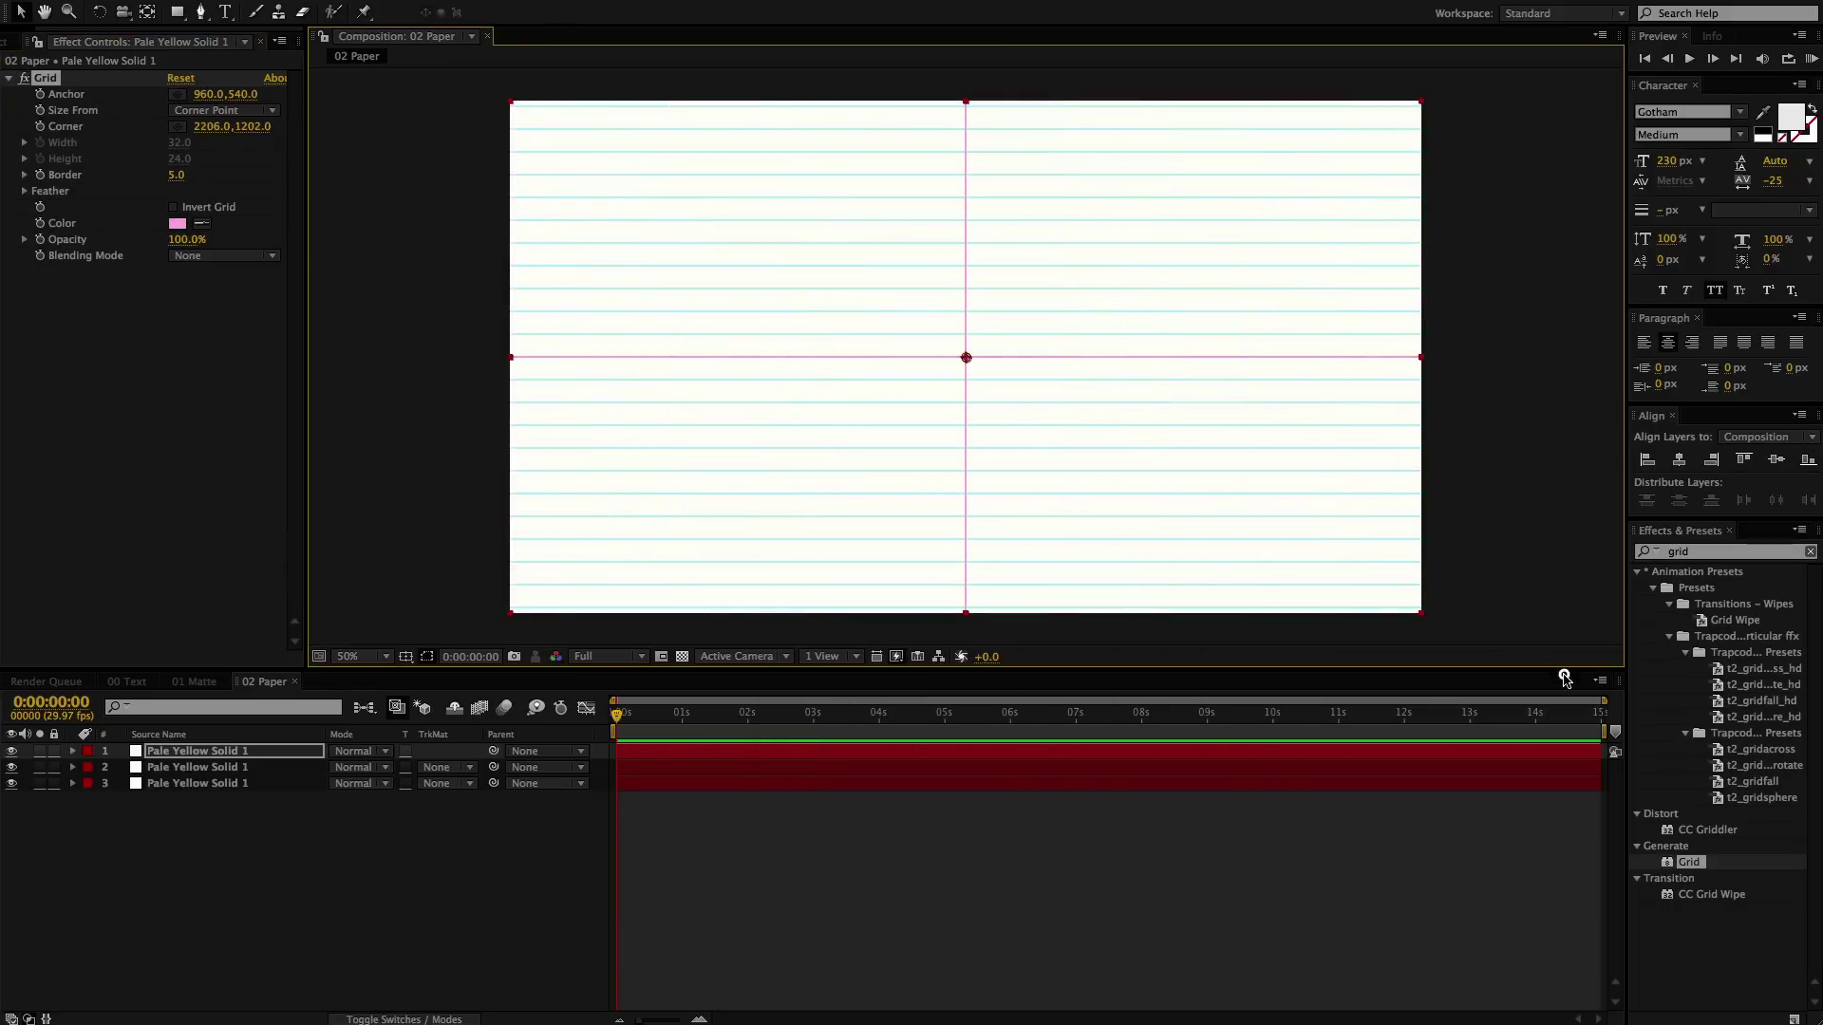
{"action": "left_click_drag", "start_coordinate": [965, 357], "coordinate": [623, 88]}
{"action": "left_click", "coordinate": [906, 828]}
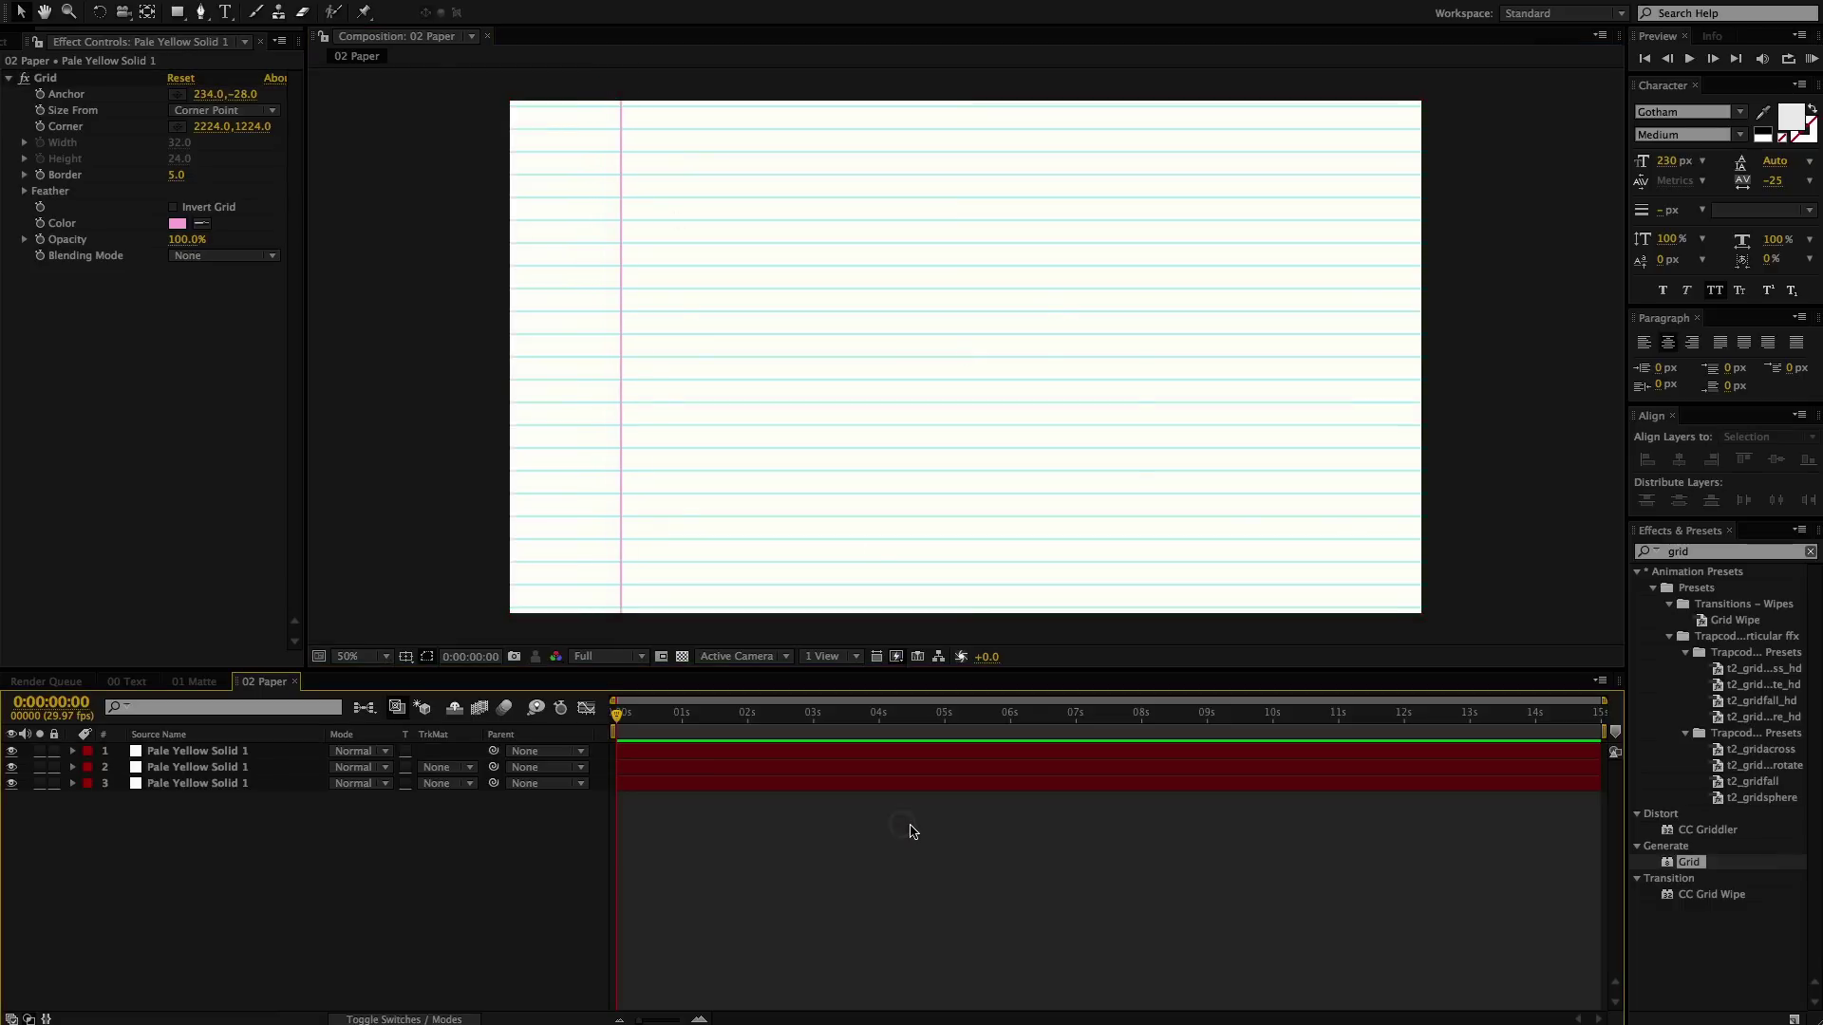
- Set the opacity of both grid layers to 90% and collapse their properties
{"action": "key", "text": "super+equal"}
{"action": "left_click_drag", "start_coordinate": [850, 570], "coordinate": [783, 422]}
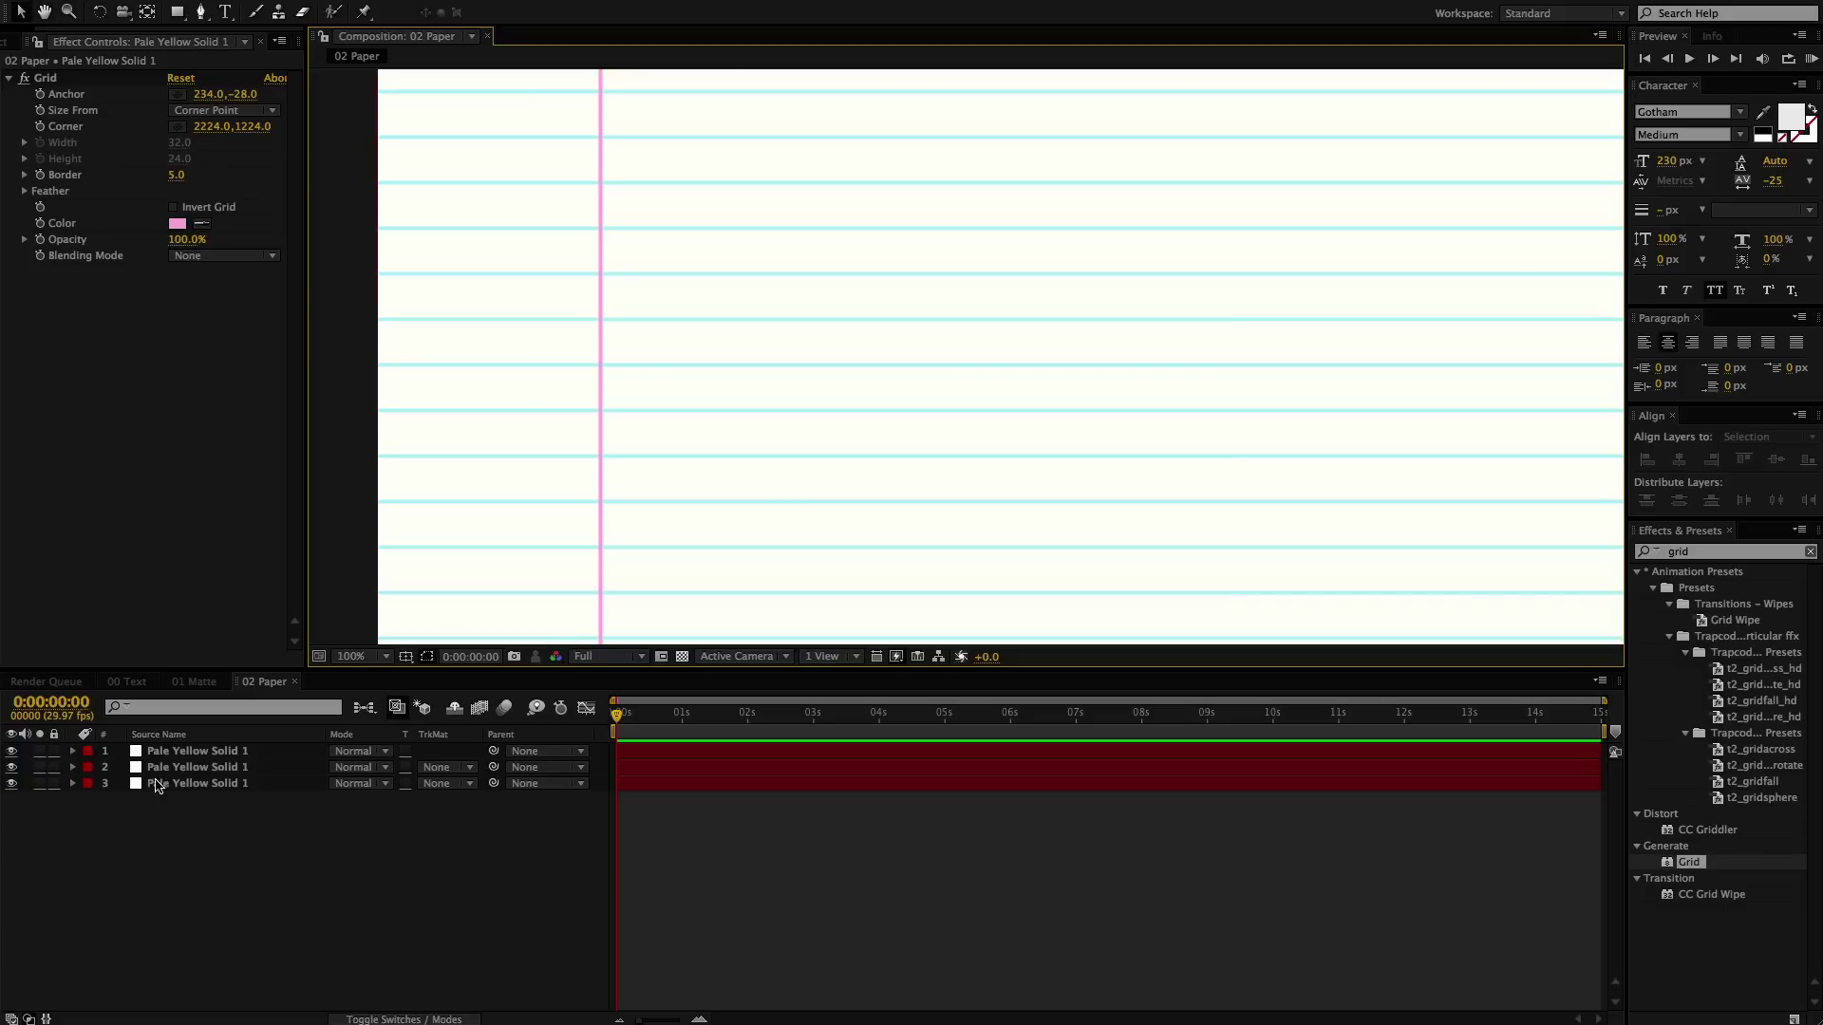
{"action": "left_click", "coordinate": [185, 751]}
{"action": "left_click", "coordinate": [185, 767], "text": "shift"}
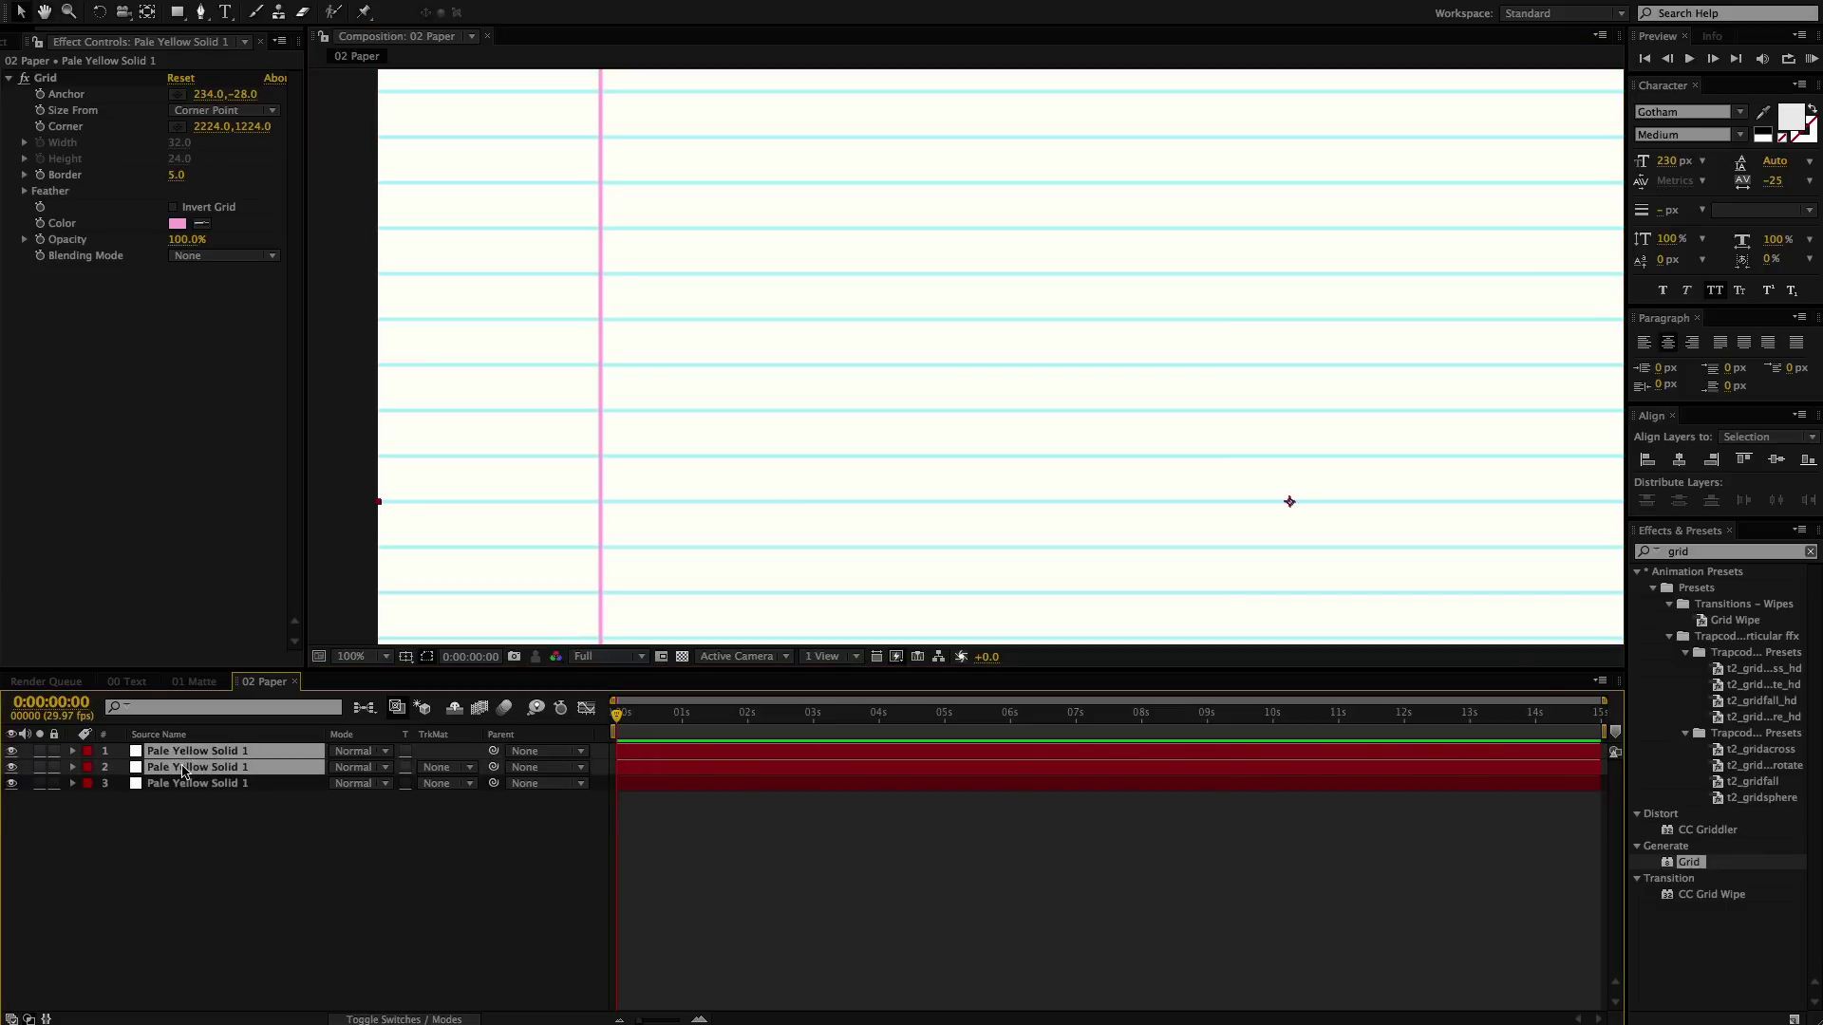
{"action": "key", "text": "t"}
{"action": "left_click", "coordinate": [342, 767]}
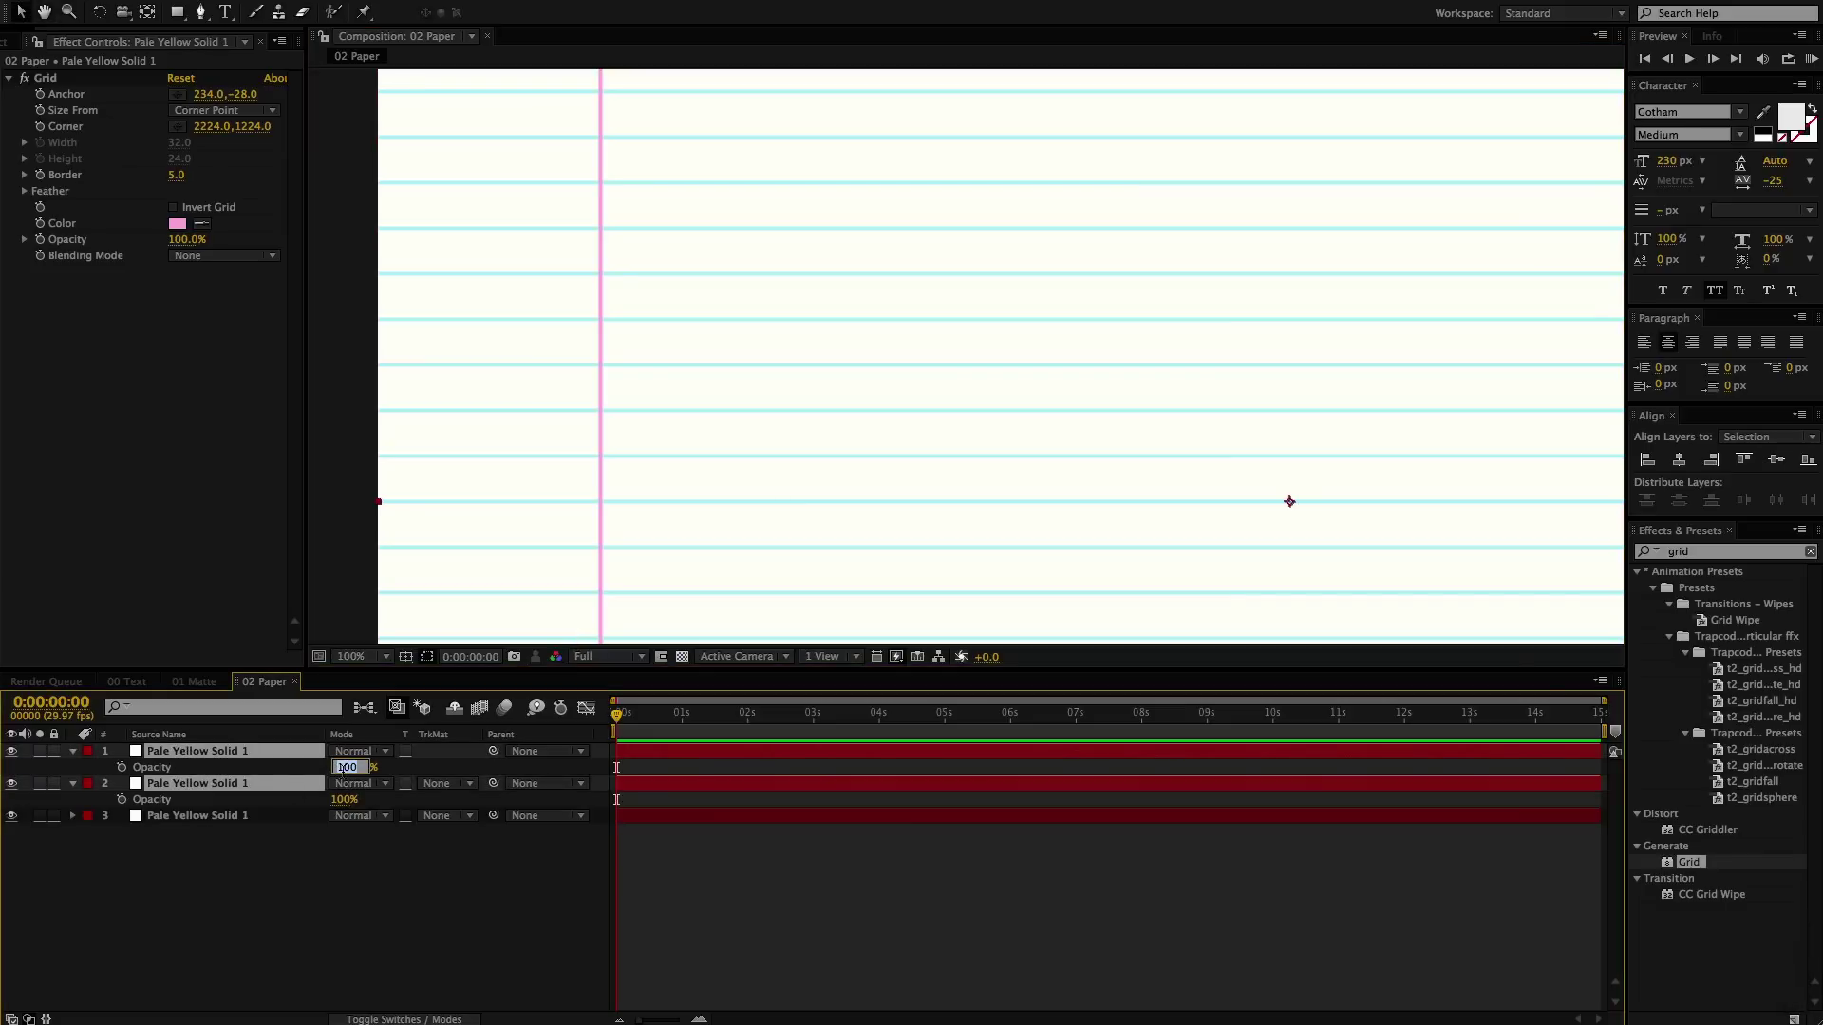
{"action": "type", "text": "90"}
{"action": "key", "text": "Return"}
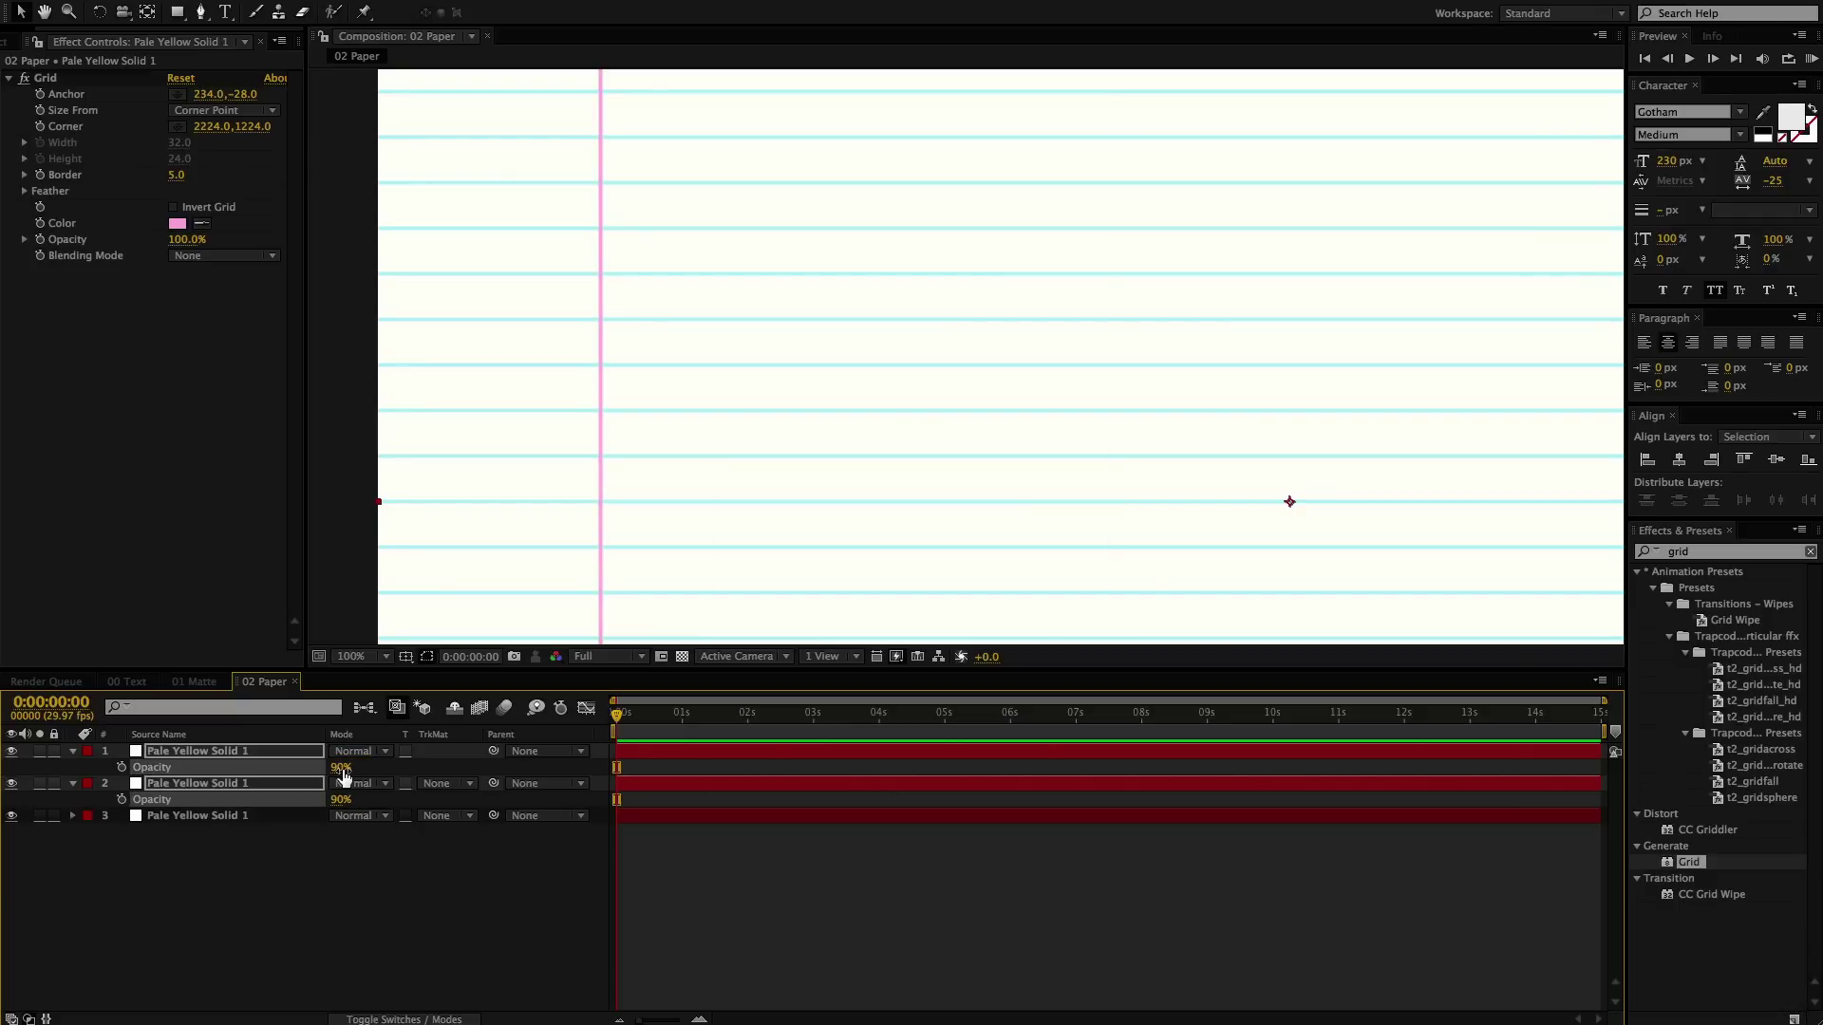
{"action": "left_click", "coordinate": [1275, 1001]}
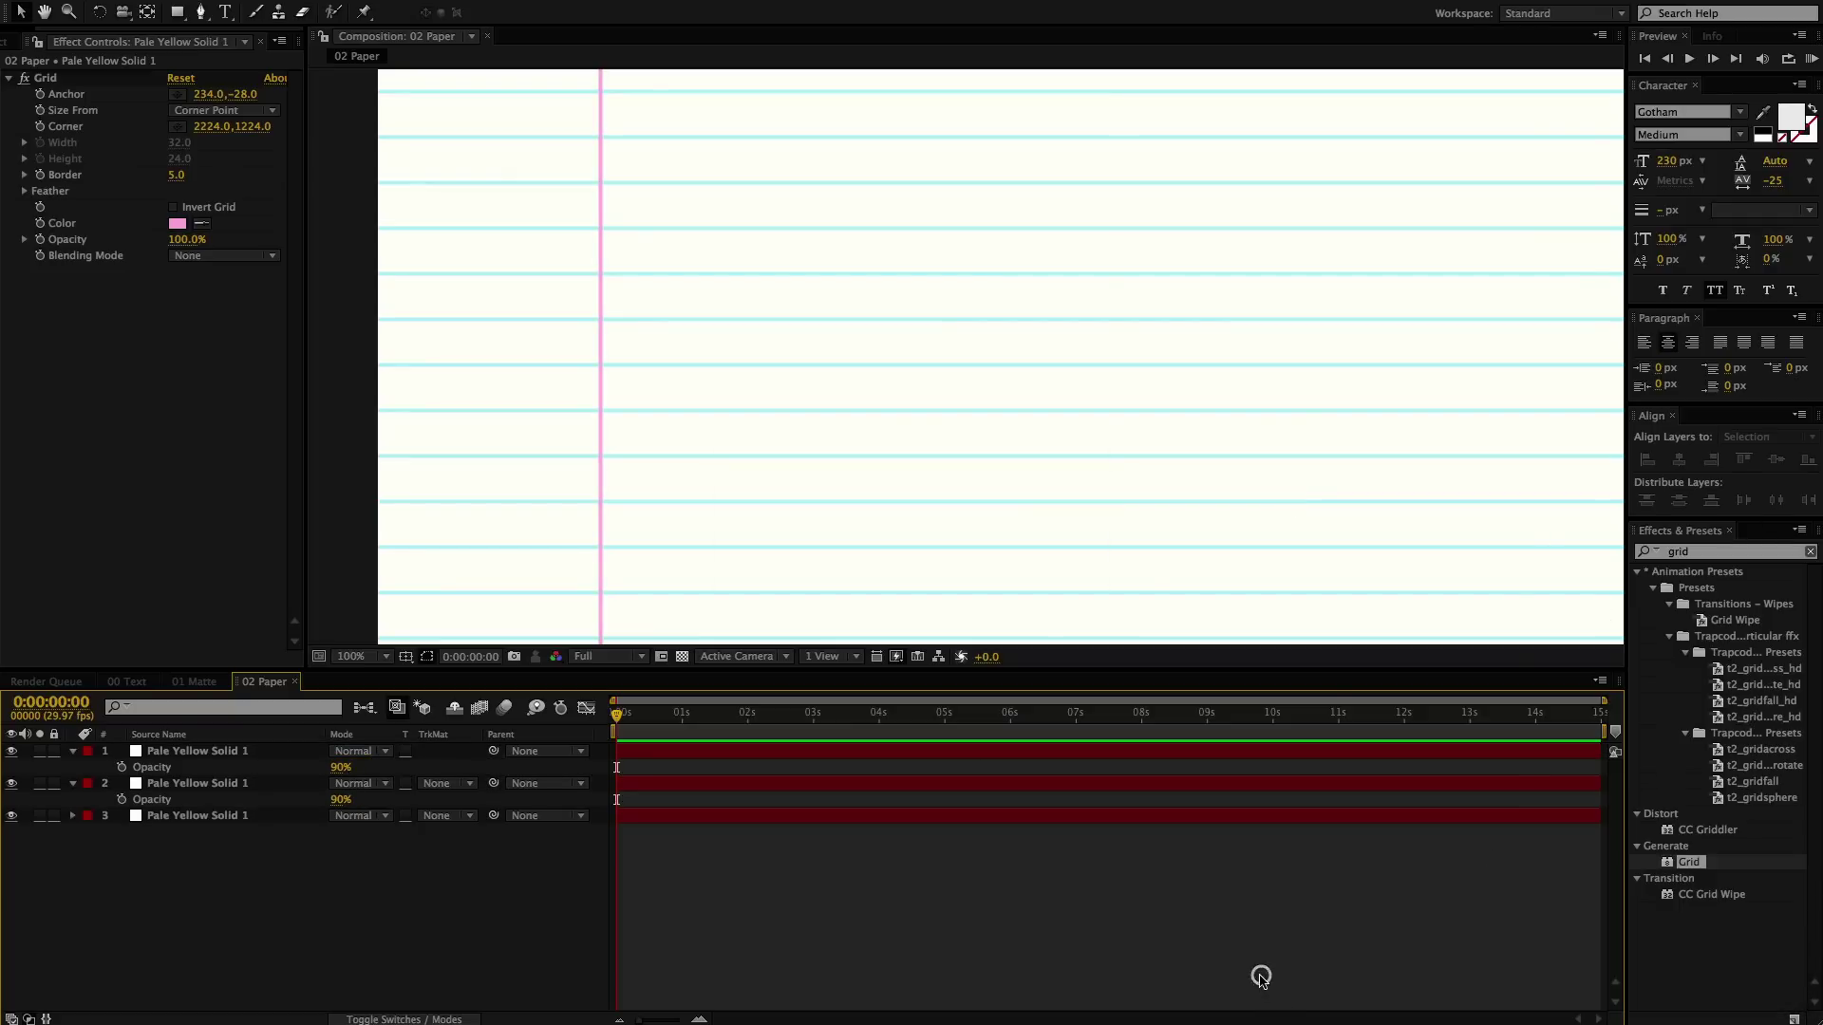
{"action": "key", "text": "u"}
- Add an adjustment layer above the paper layers and apply the Fast Blur effect to it
{"action": "key", "text": "ctrl+alt+y"}
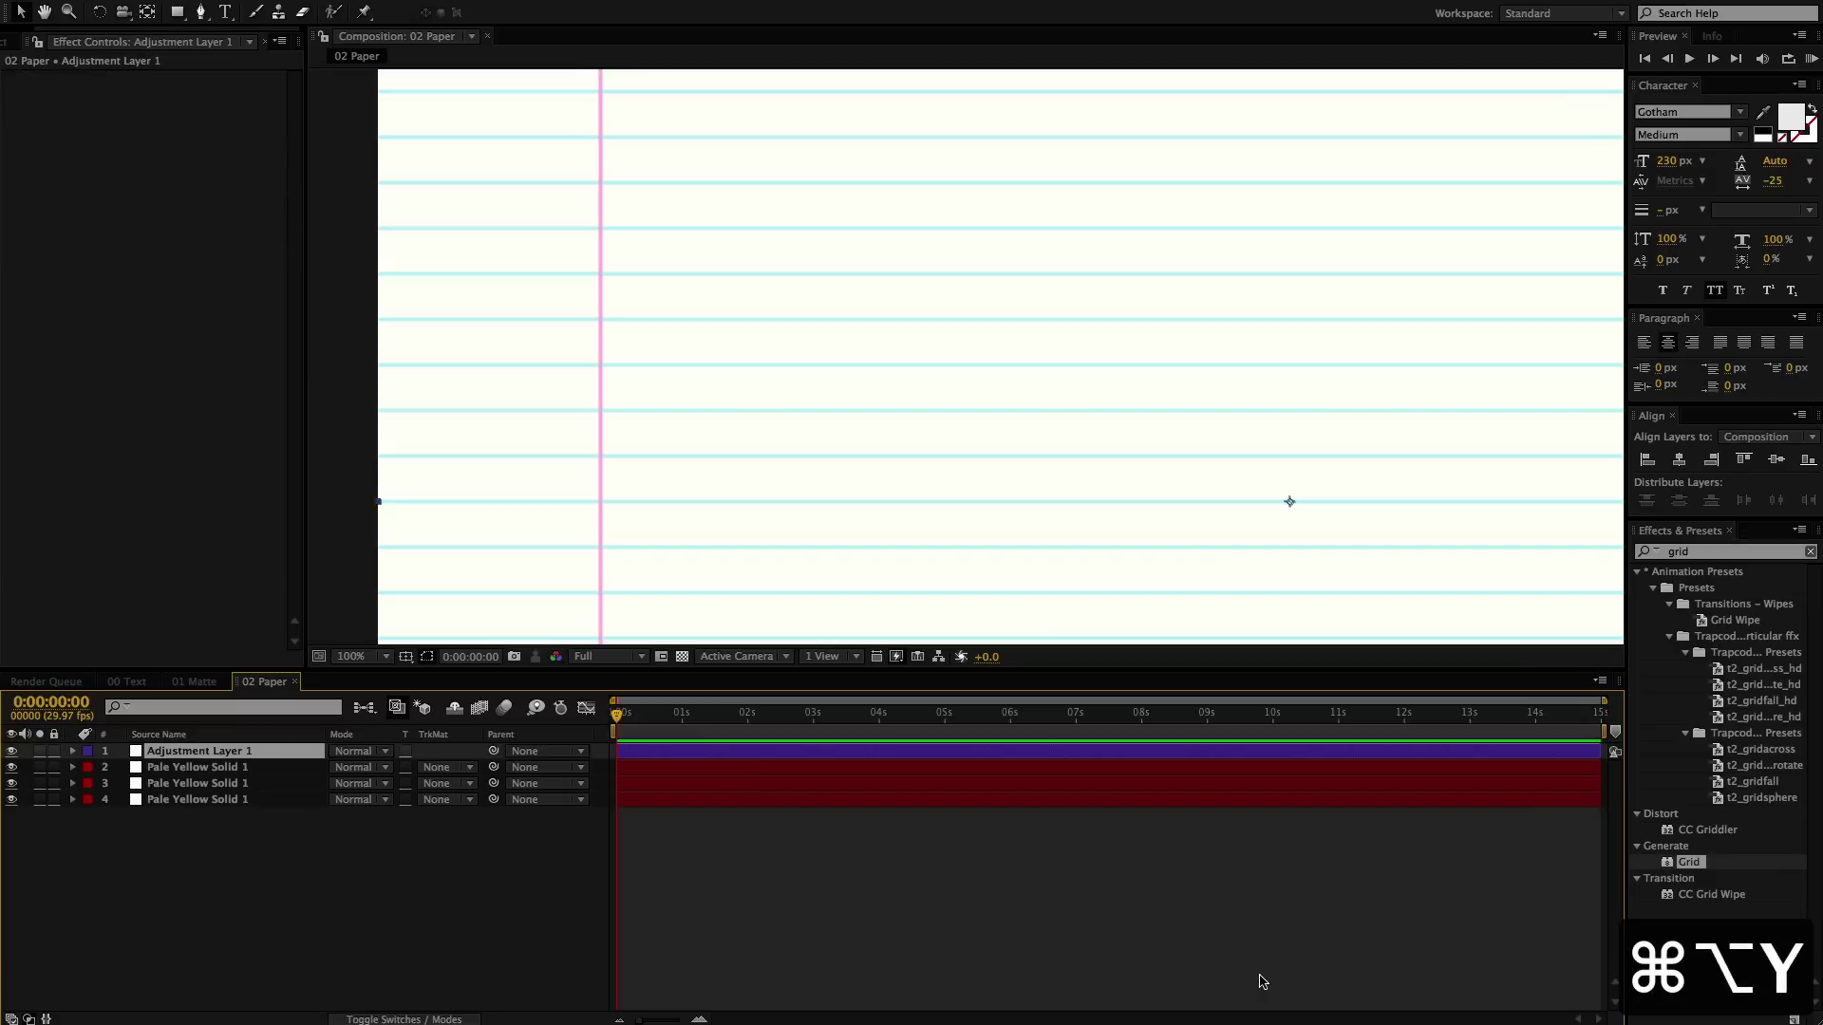
{"action": "left_click", "coordinate": [1732, 557]}
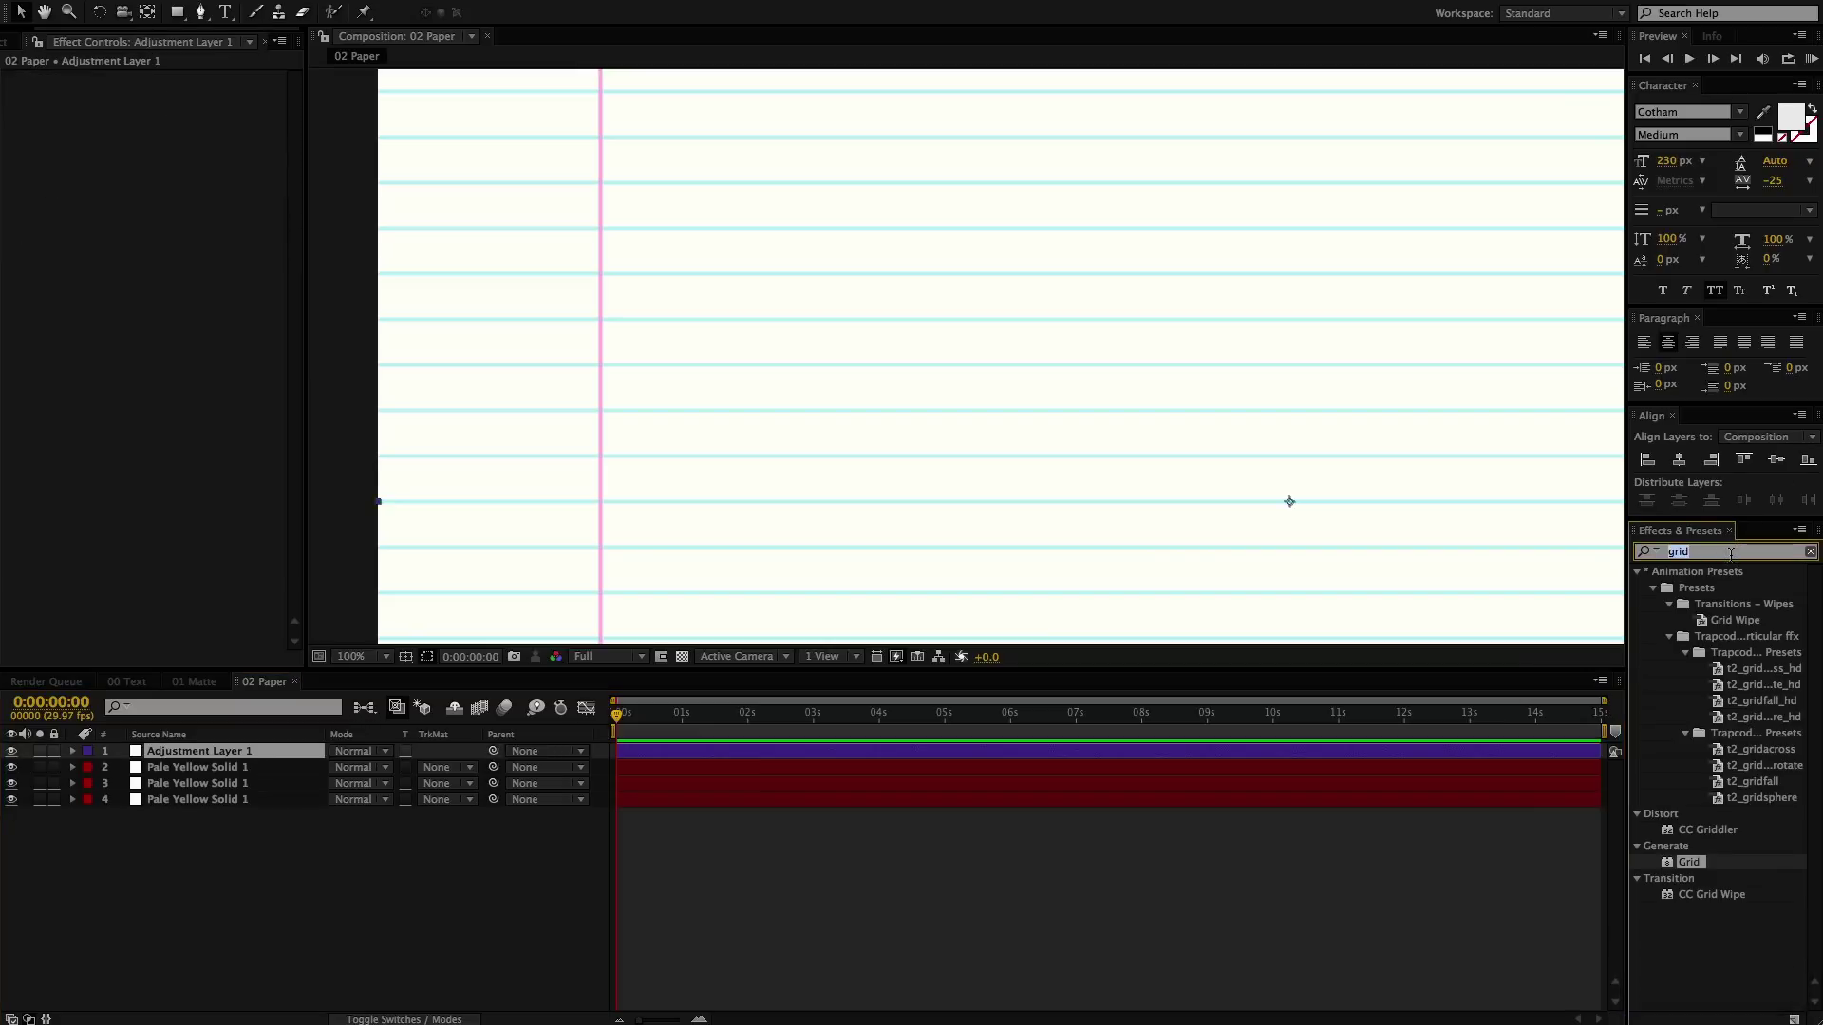
{"action": "type", "text": "fast"}
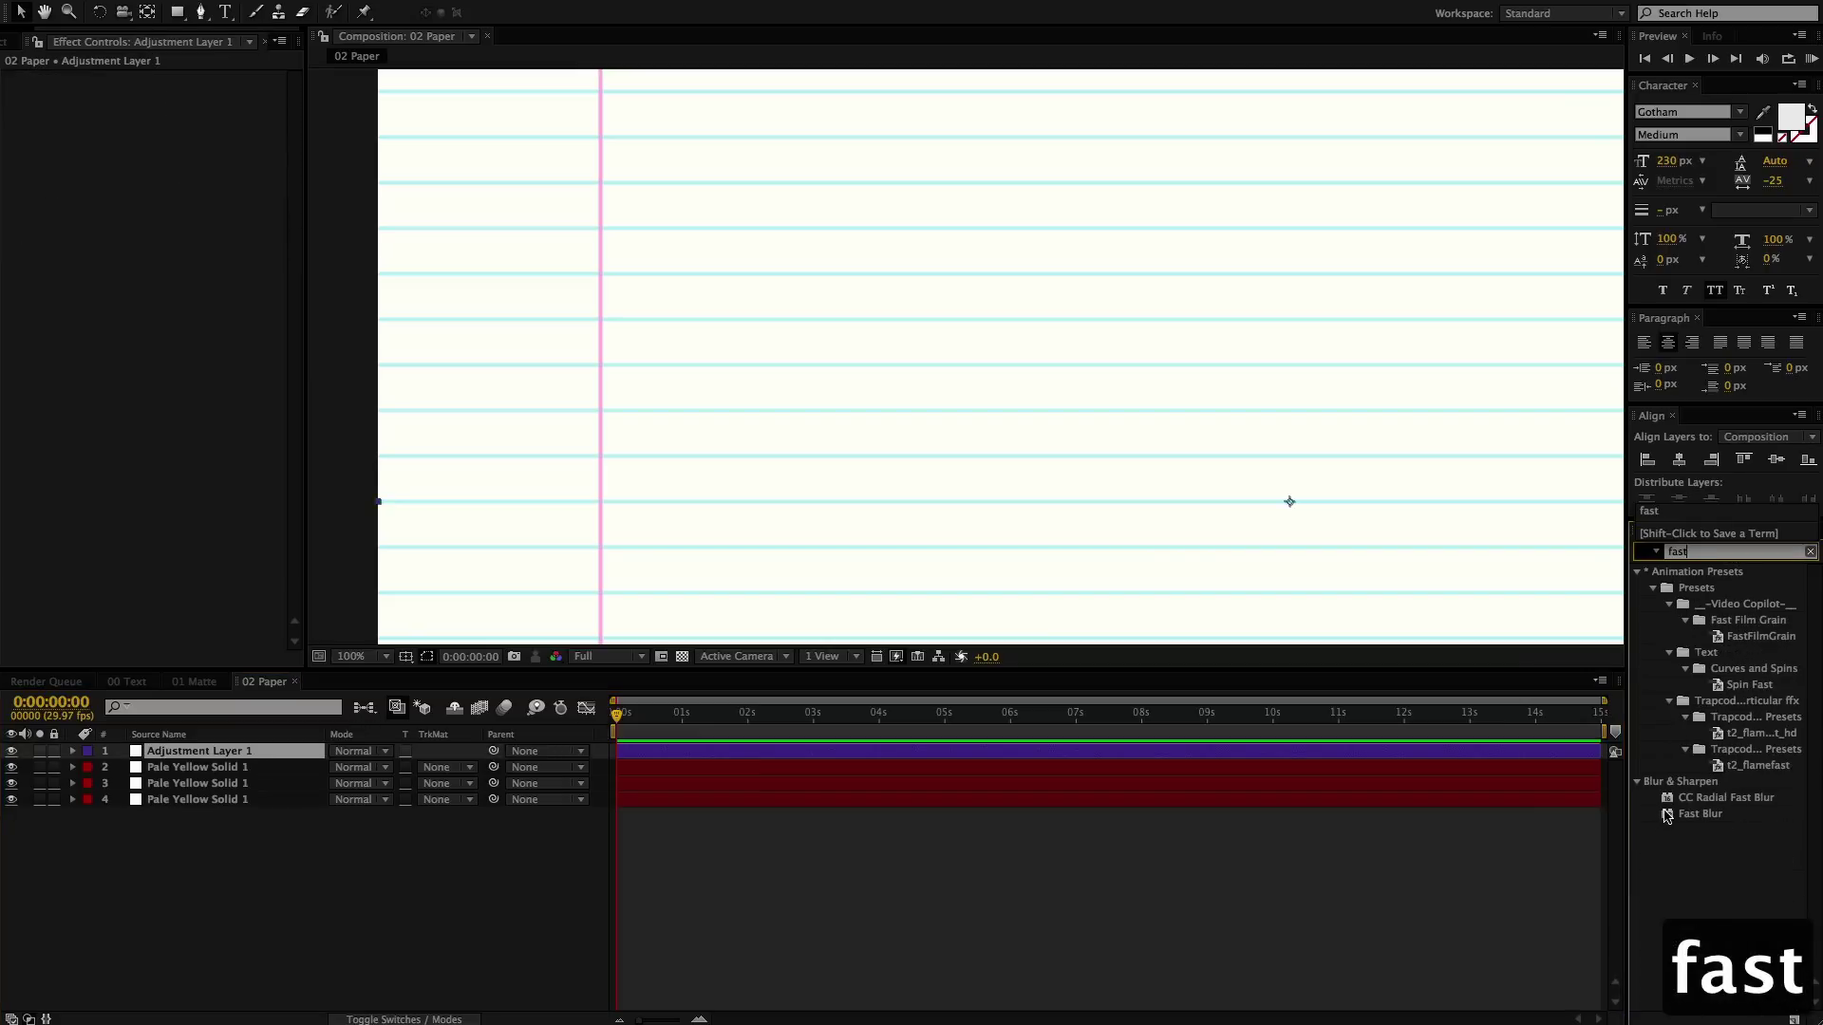
{"action": "double_click", "coordinate": [1667, 815]}
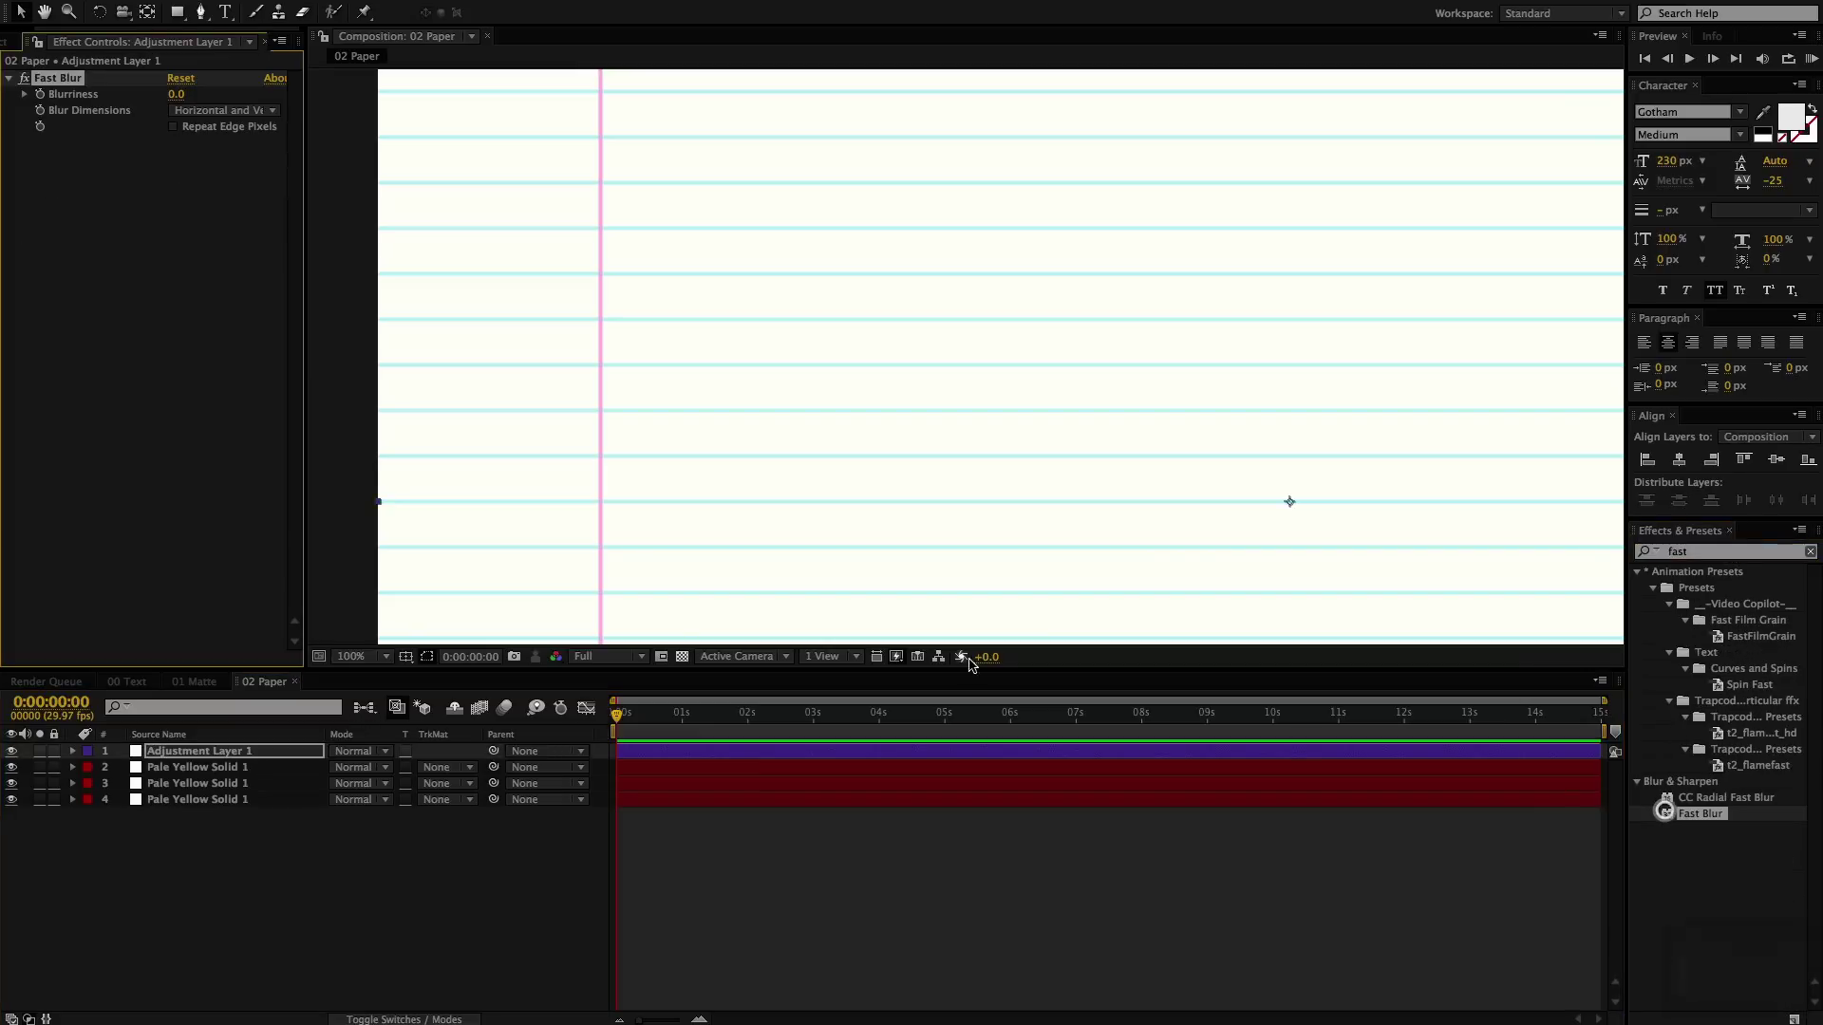
- Enable Repeat Edge Pixels and set the Fast Blur's Blurriness to 1, checking the softened lines
{"action": "left_click", "coordinate": [171, 127]}
{"action": "left_click", "coordinate": [175, 94]}
{"action": "type", "text": "1"}
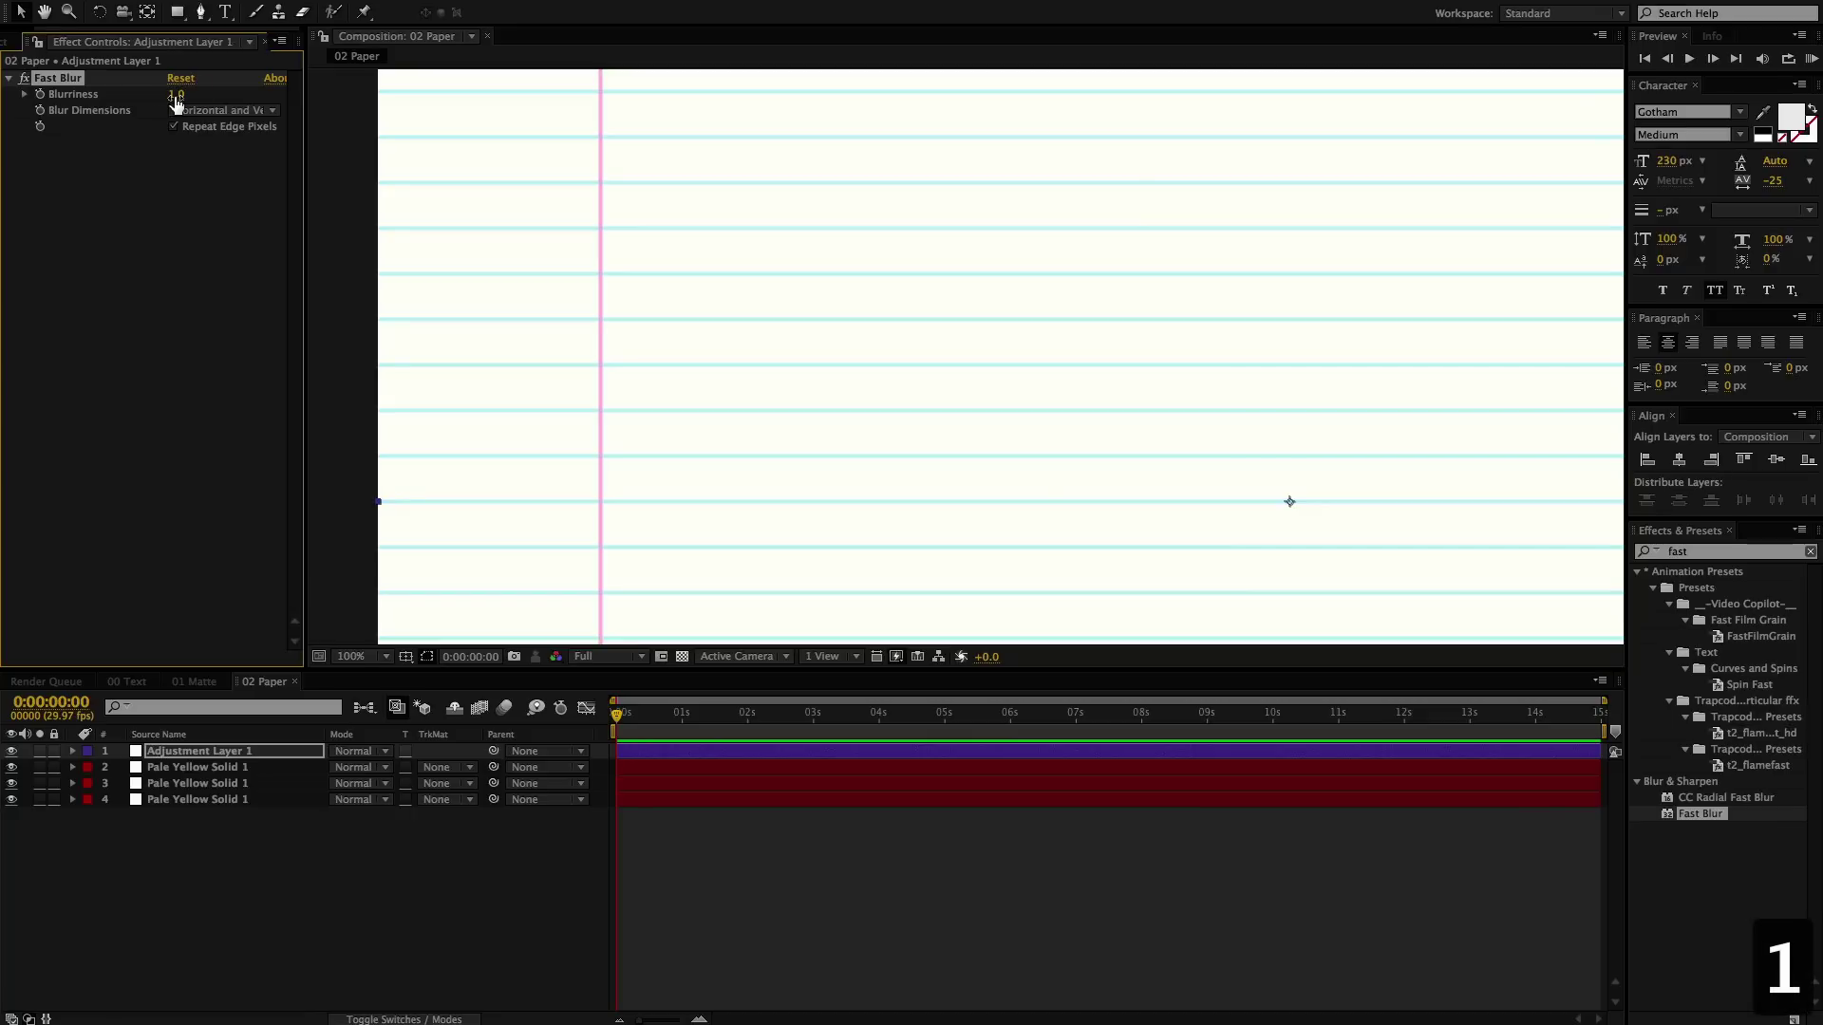
{"action": "left_click", "coordinate": [877, 963]}
{"action": "left_click_drag", "start_coordinate": [860, 579], "coordinate": [774, 644]}
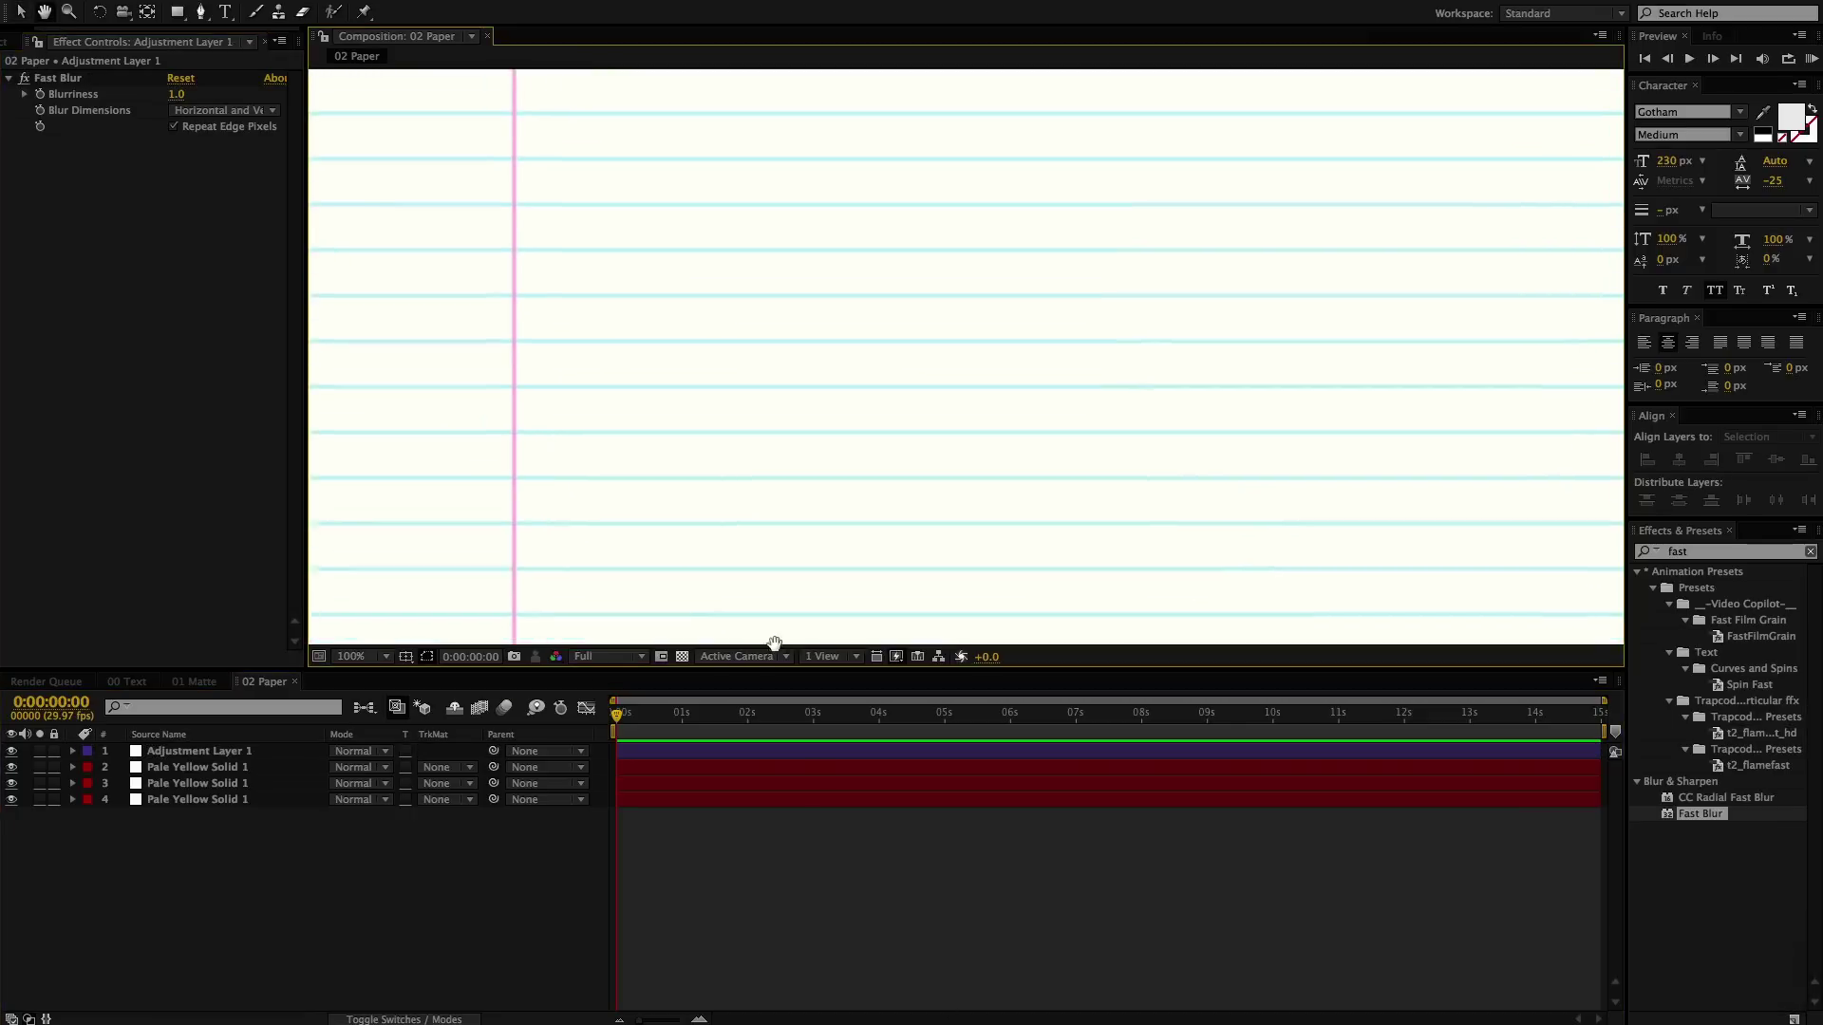
{"action": "left_click_drag", "start_coordinate": [773, 367], "coordinate": [817, 383]}
{"action": "left_click", "coordinate": [282, 978]}
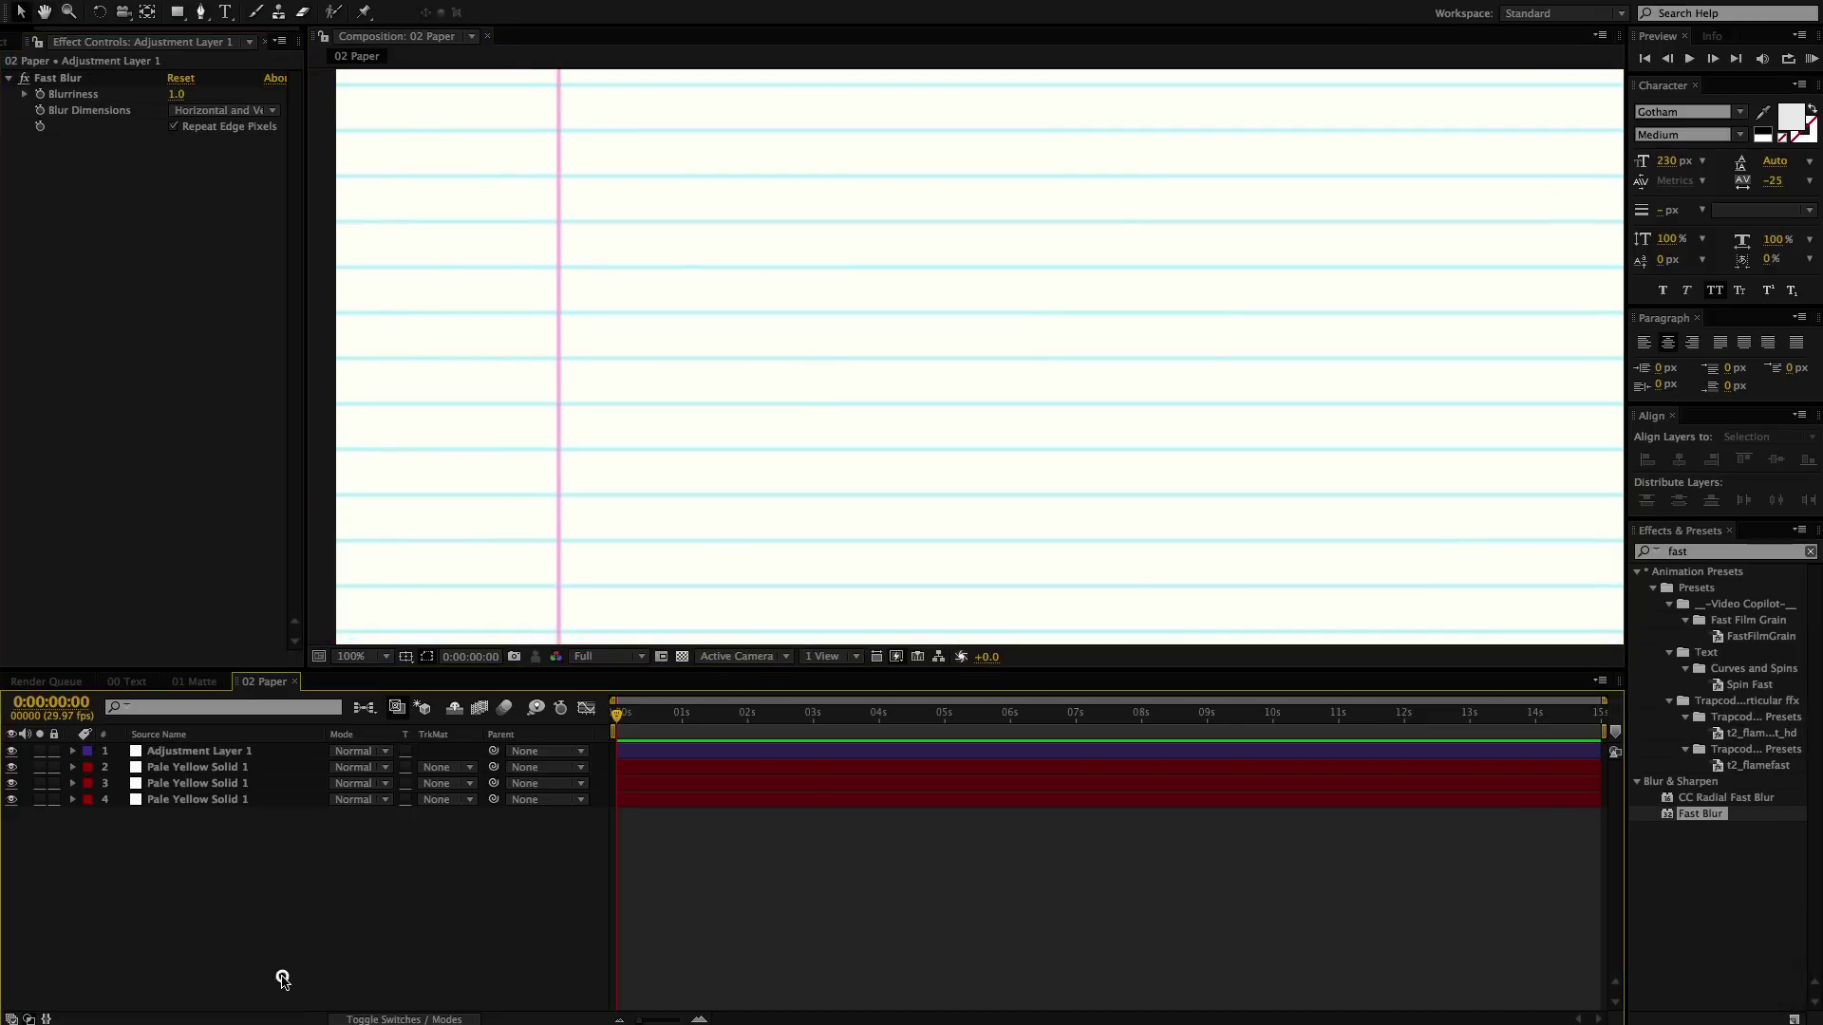
- Place 02 Paper beneath the Matte layer in the 01 Matte composition and set its track matte to Alpha Matte "Matte"
{"action": "left_click", "coordinate": [205, 682]}
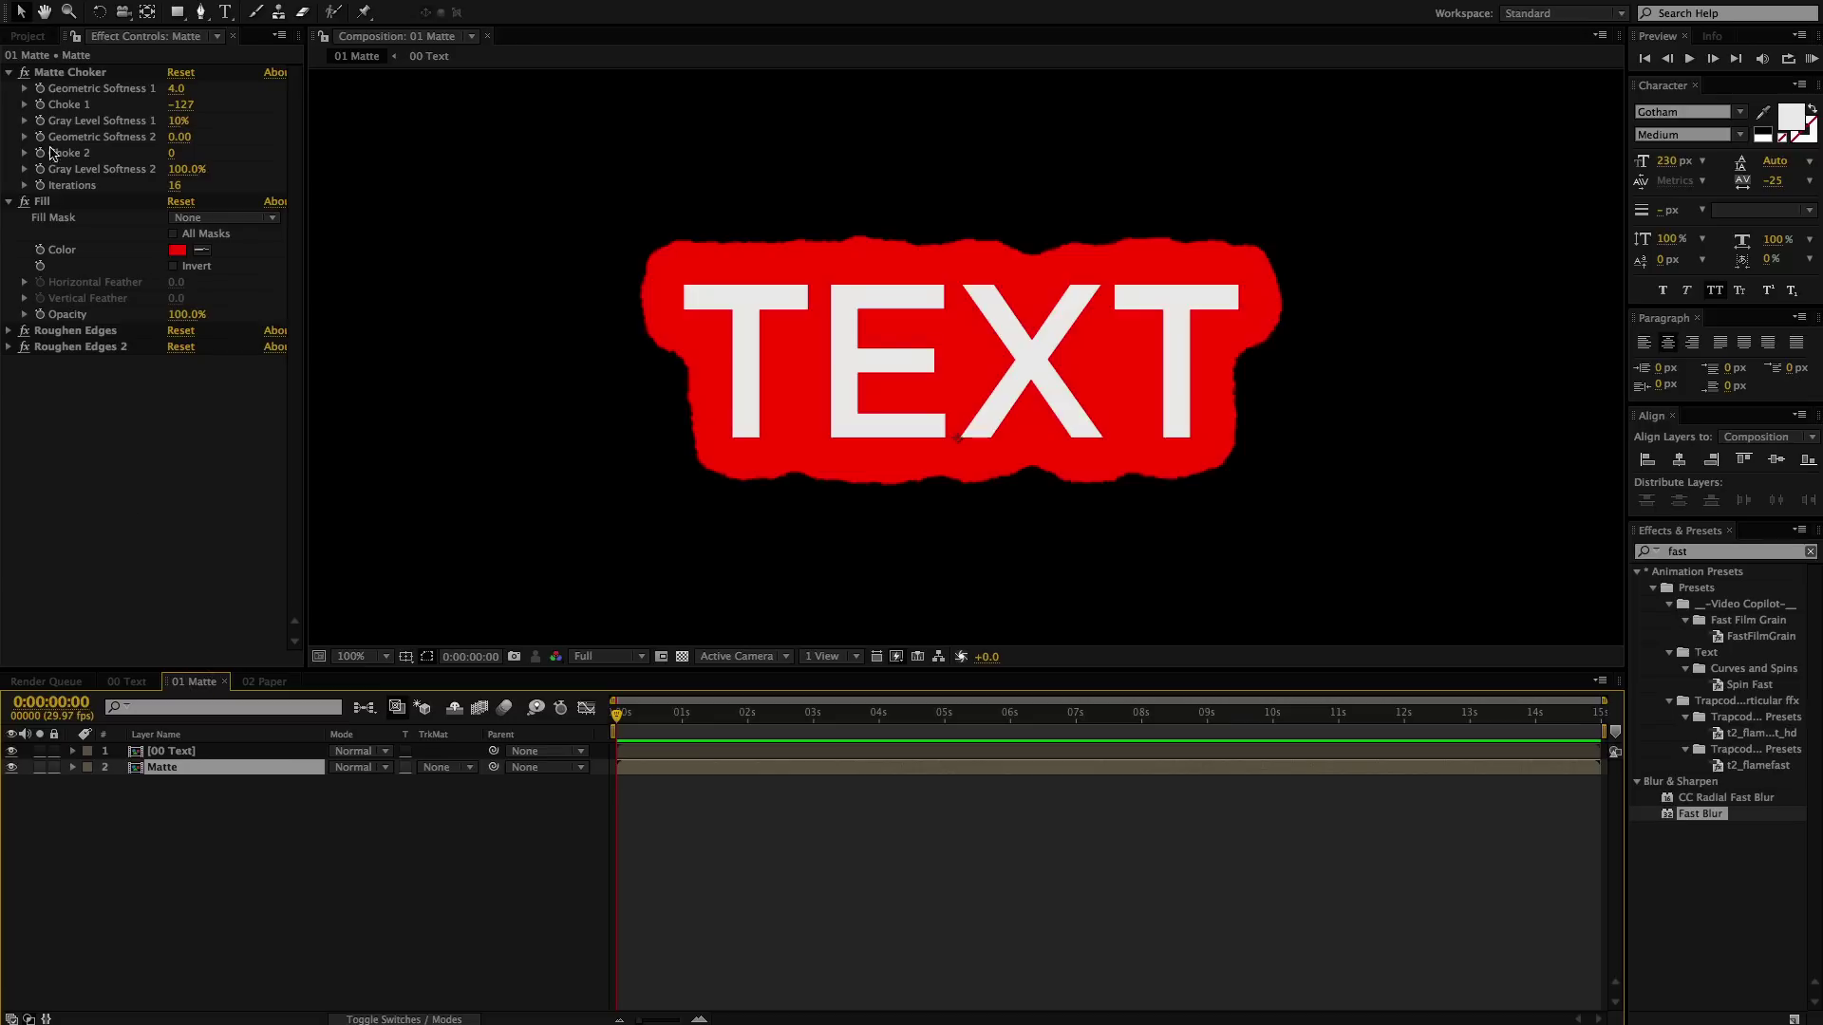
{"action": "left_click", "coordinate": [33, 37]}
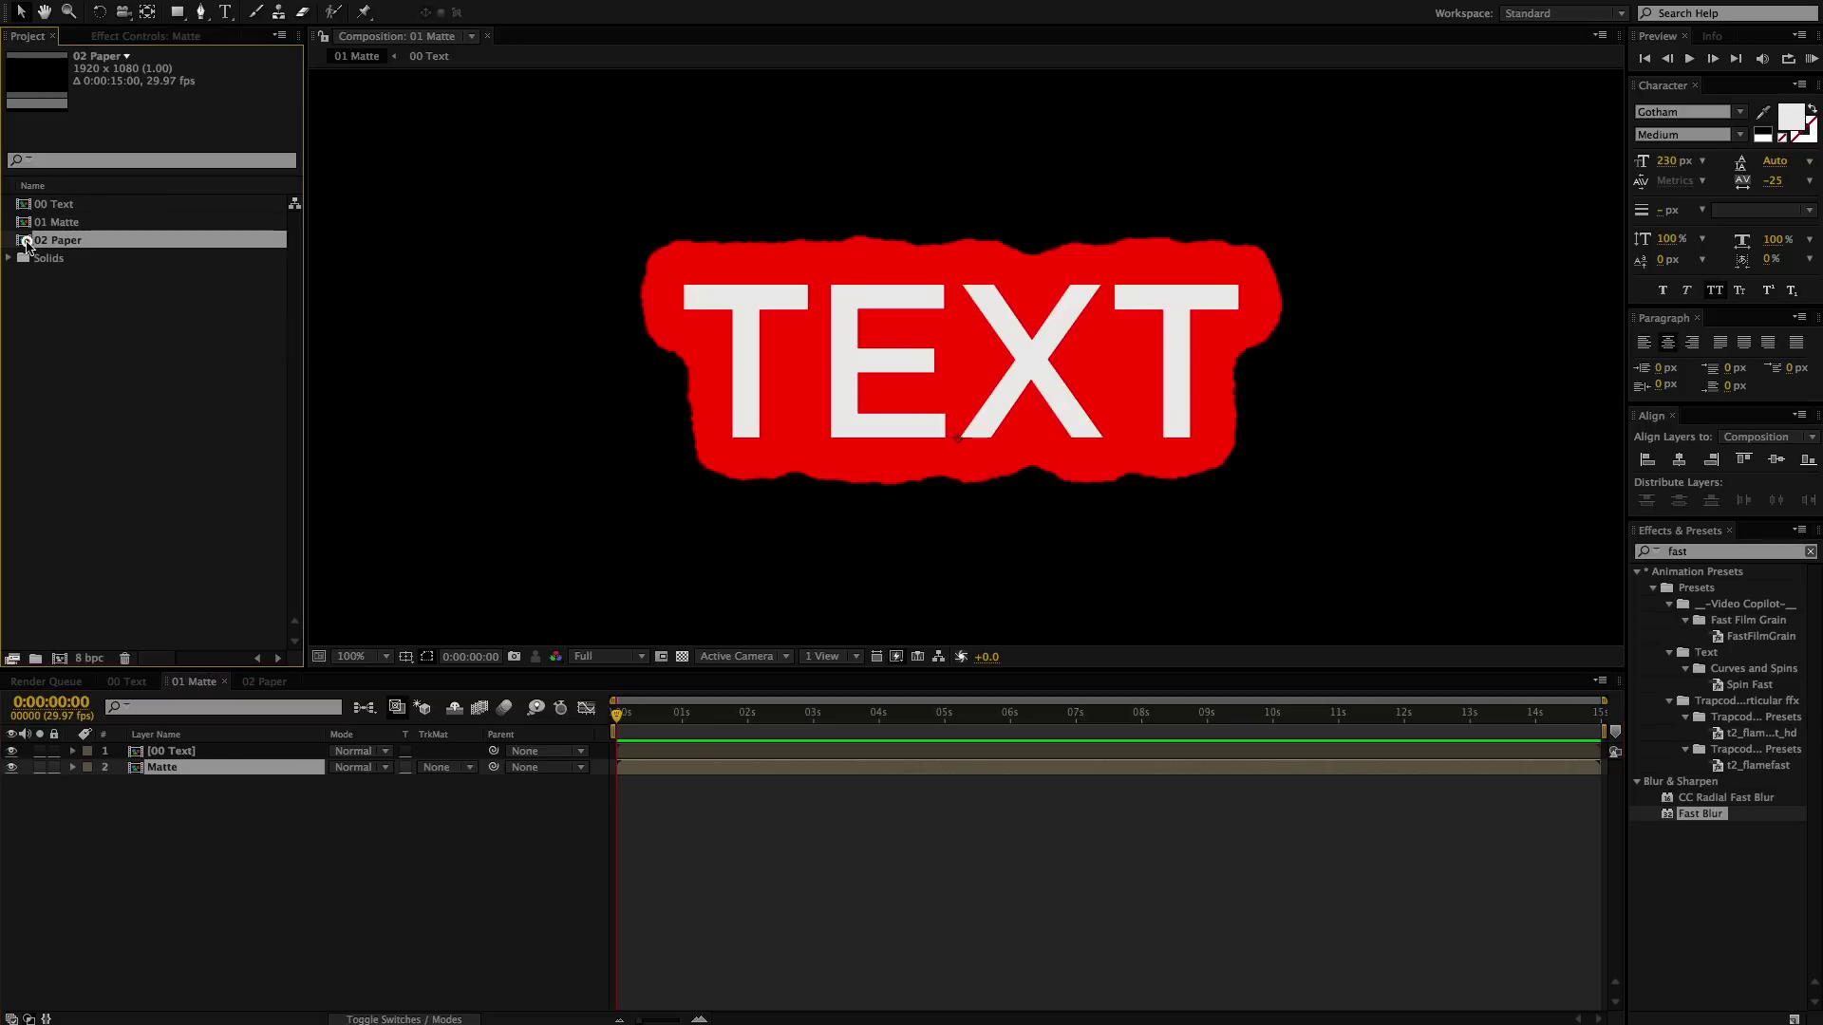
{"action": "left_click_drag", "start_coordinate": [27, 245], "coordinate": [176, 850]}
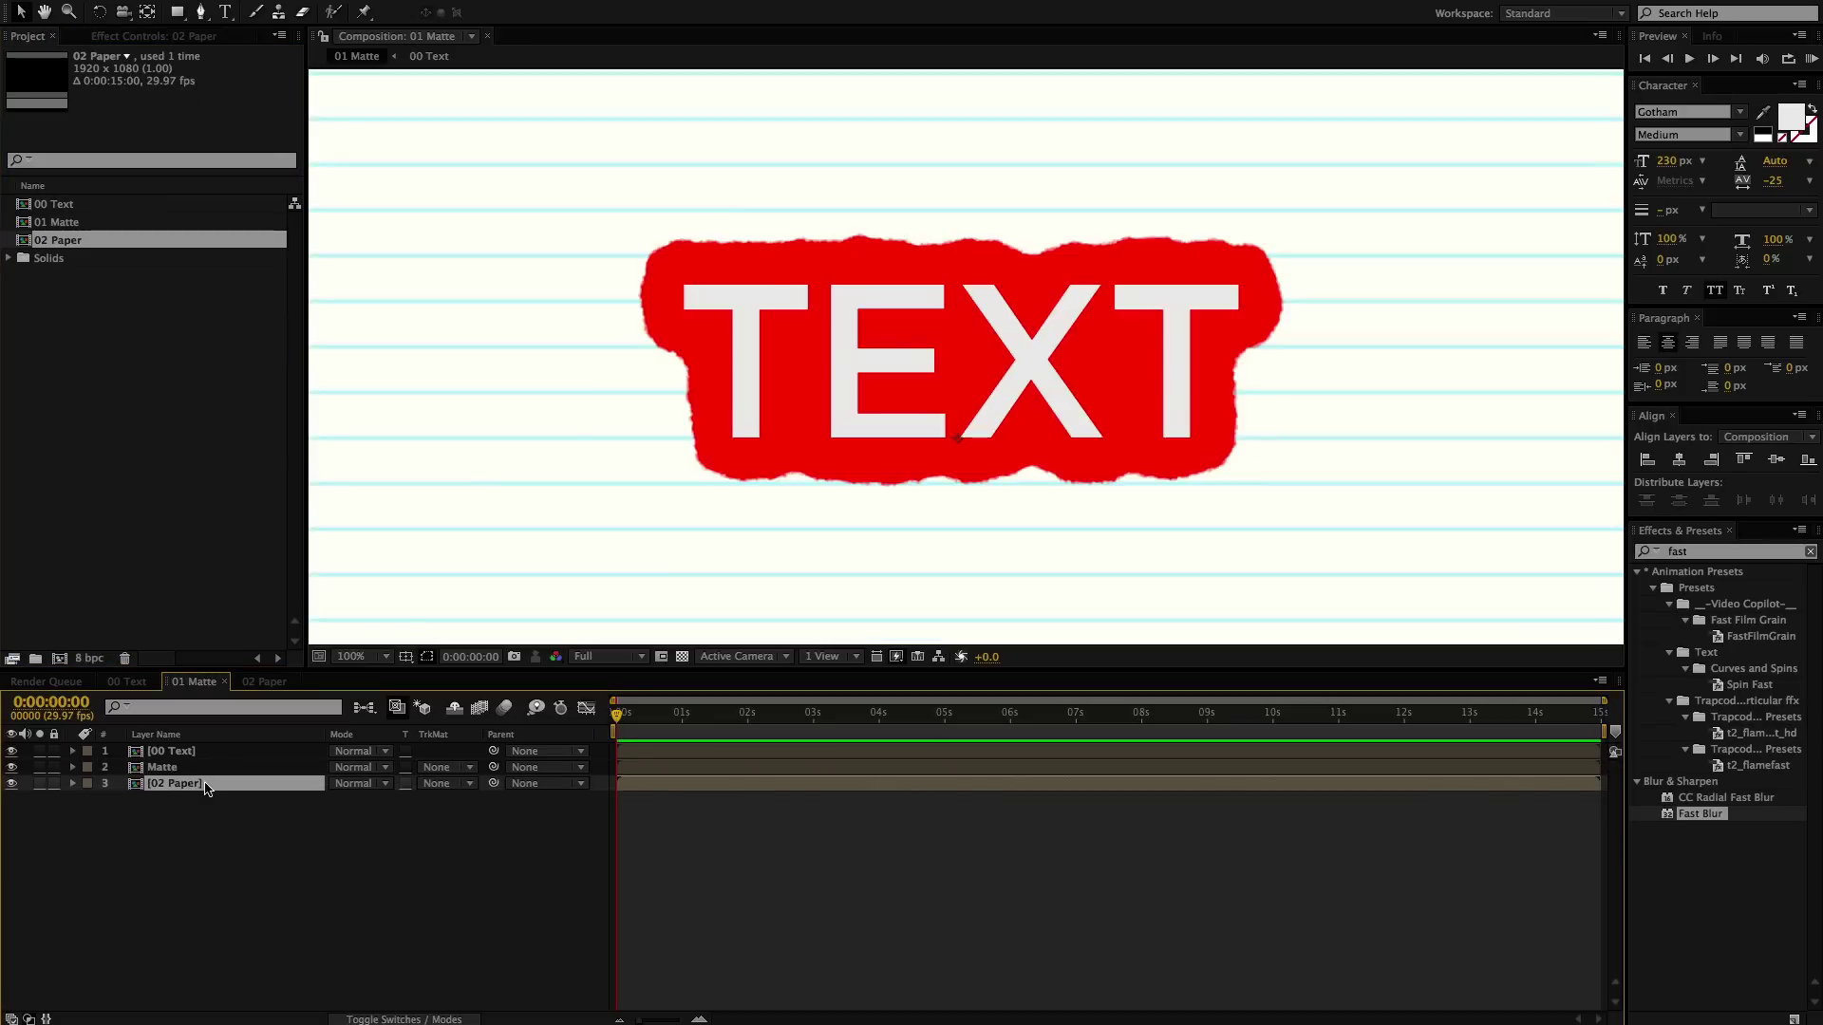
{"action": "left_click_drag", "start_coordinate": [170, 776], "coordinate": [165, 776]}
{"action": "left_click", "coordinate": [467, 784]}
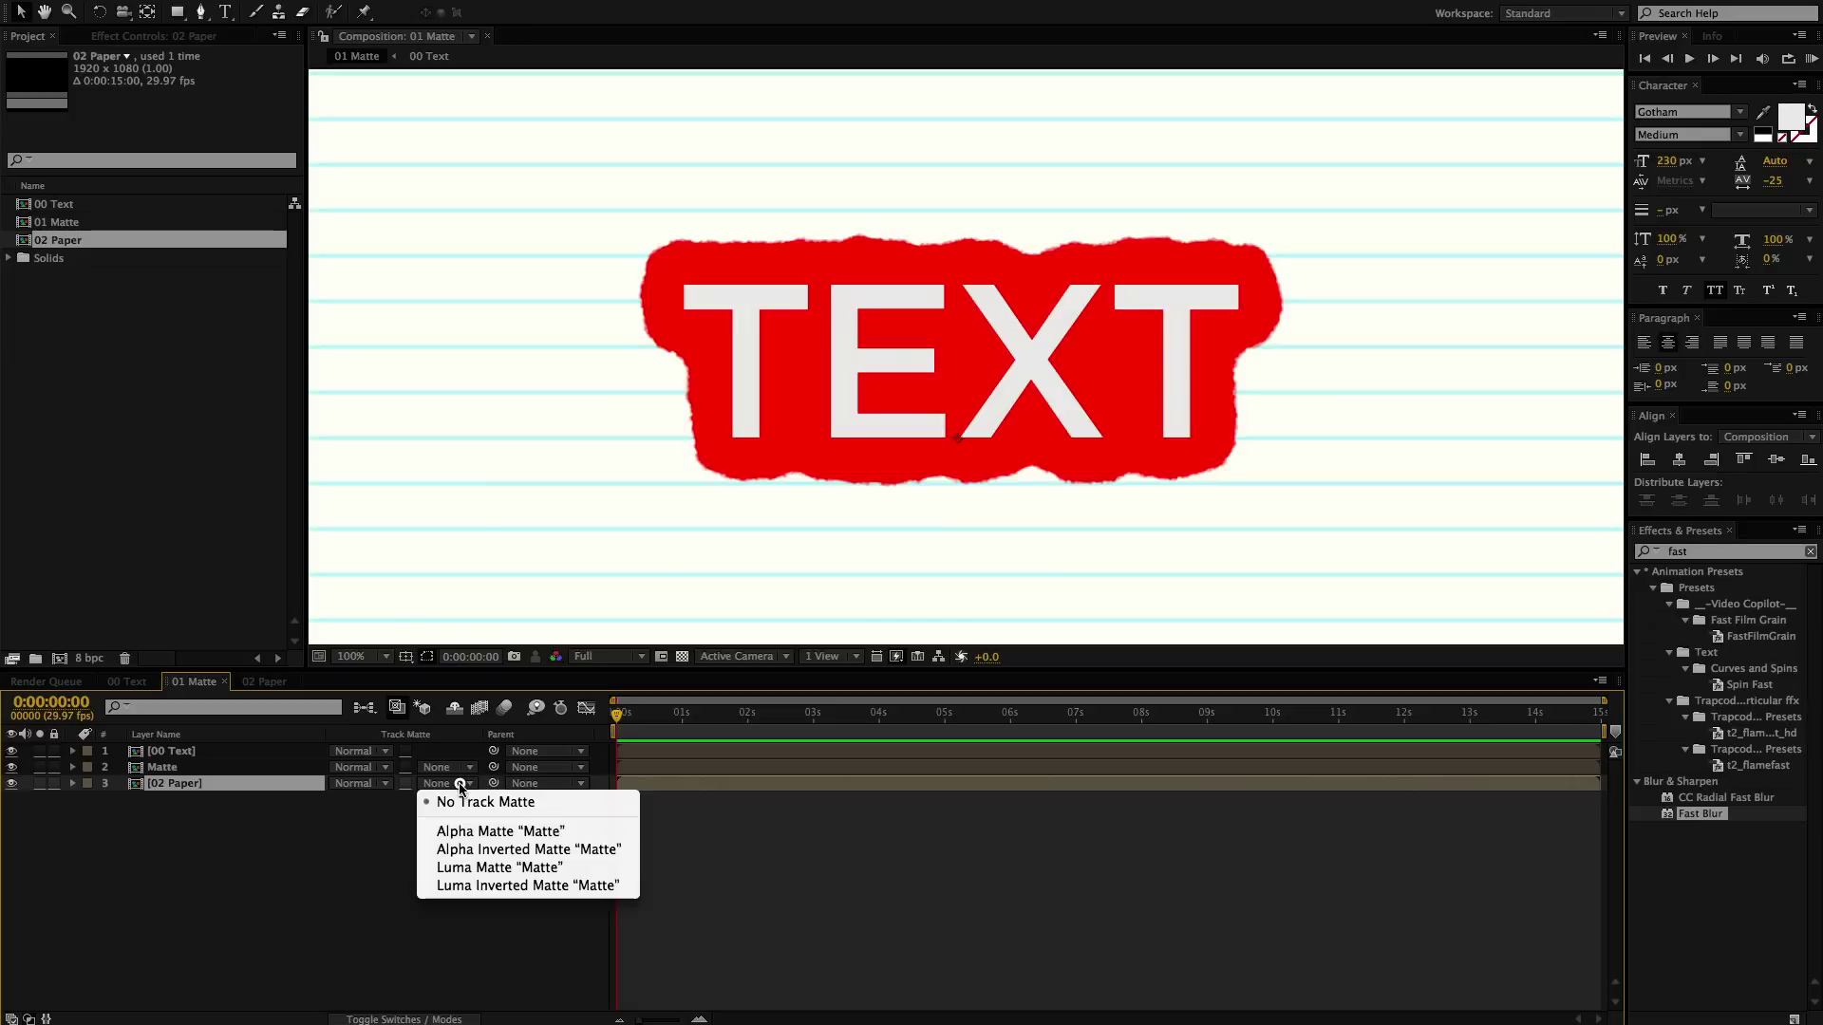
{"action": "left_click", "coordinate": [491, 832]}
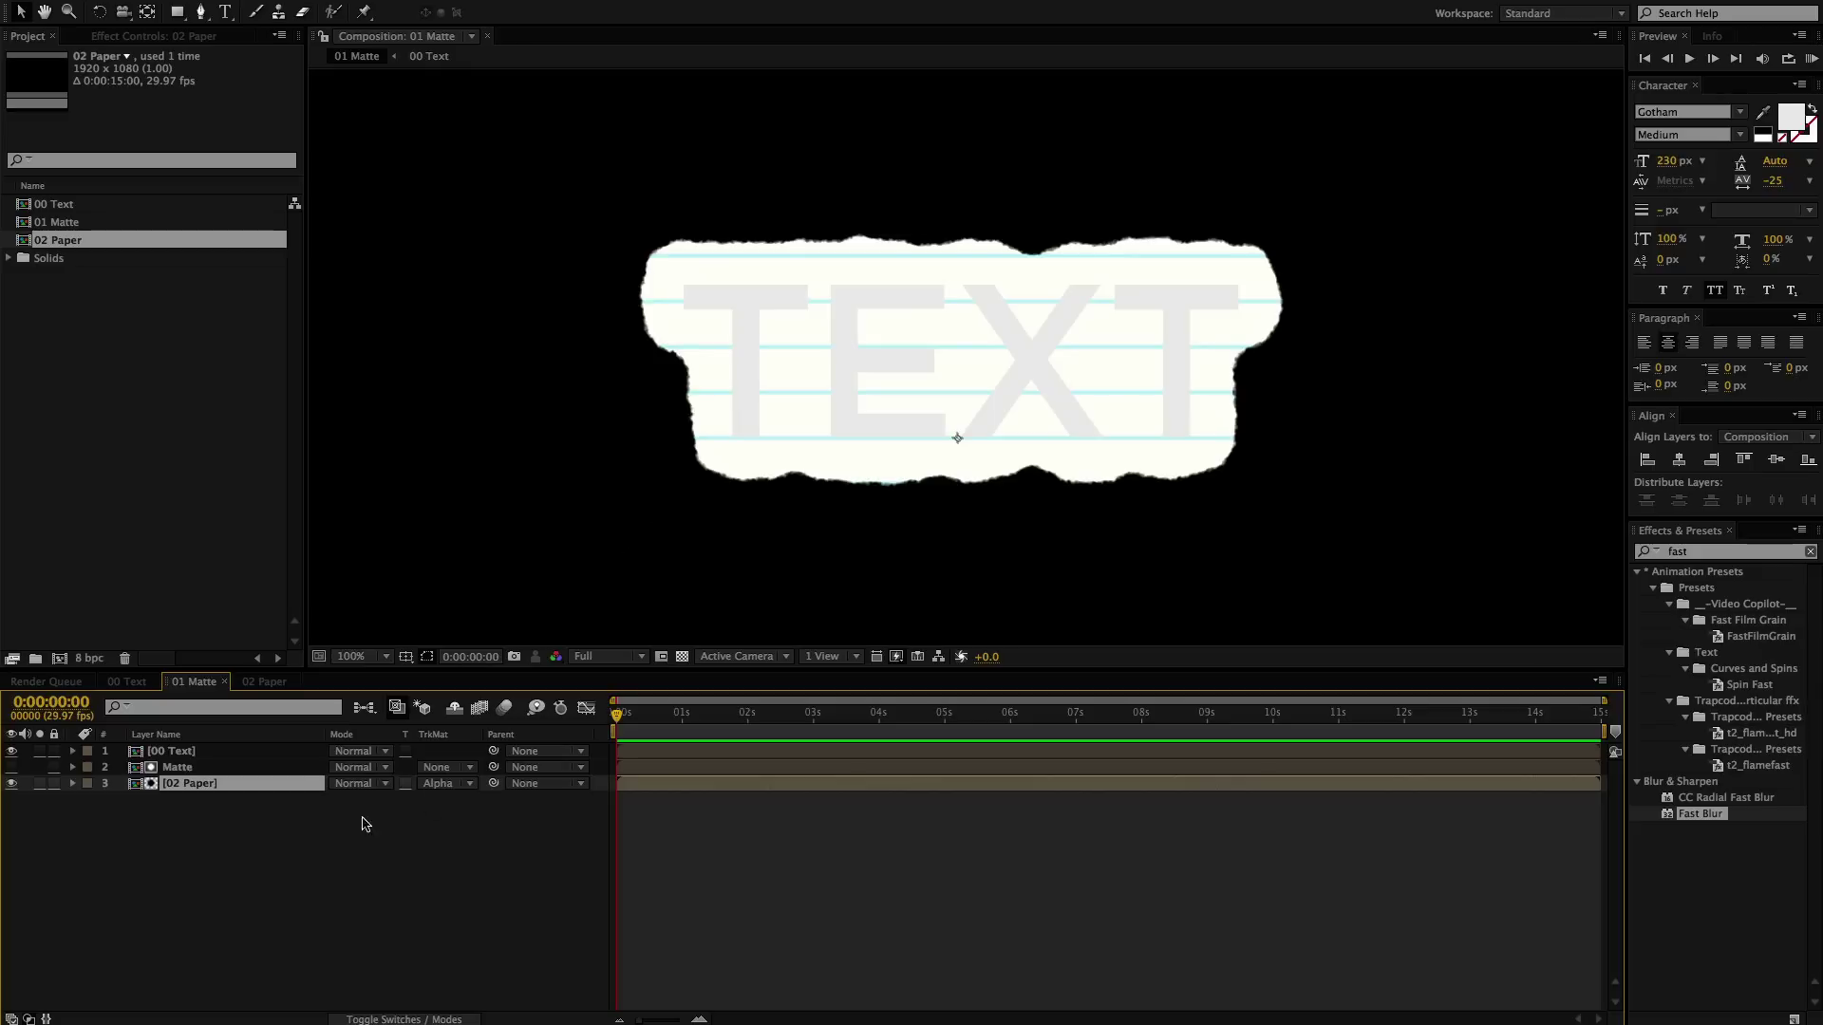
- Apply the Fill effect to the 00 Text layer and set its colour to near-black 252121
{"action": "left_click", "coordinate": [173, 752]}
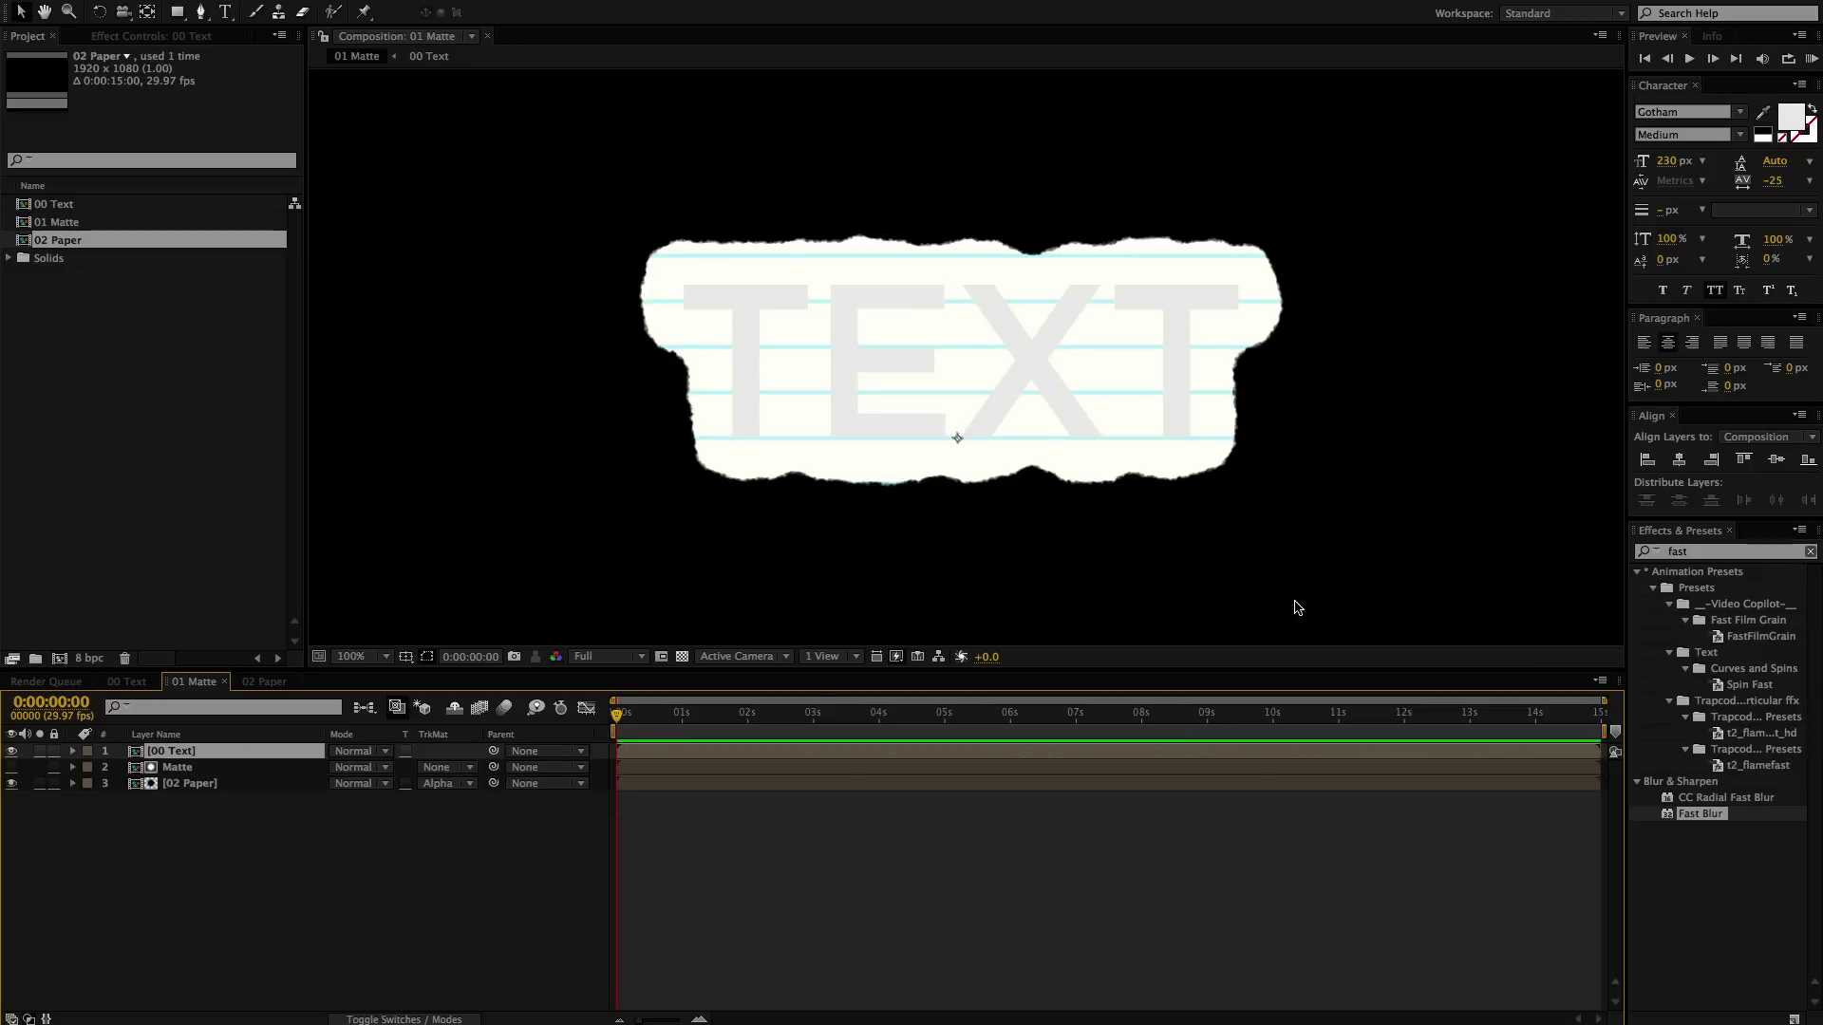
{"action": "double_click", "coordinate": [1707, 552]}
{"action": "type", "text": "fill"}
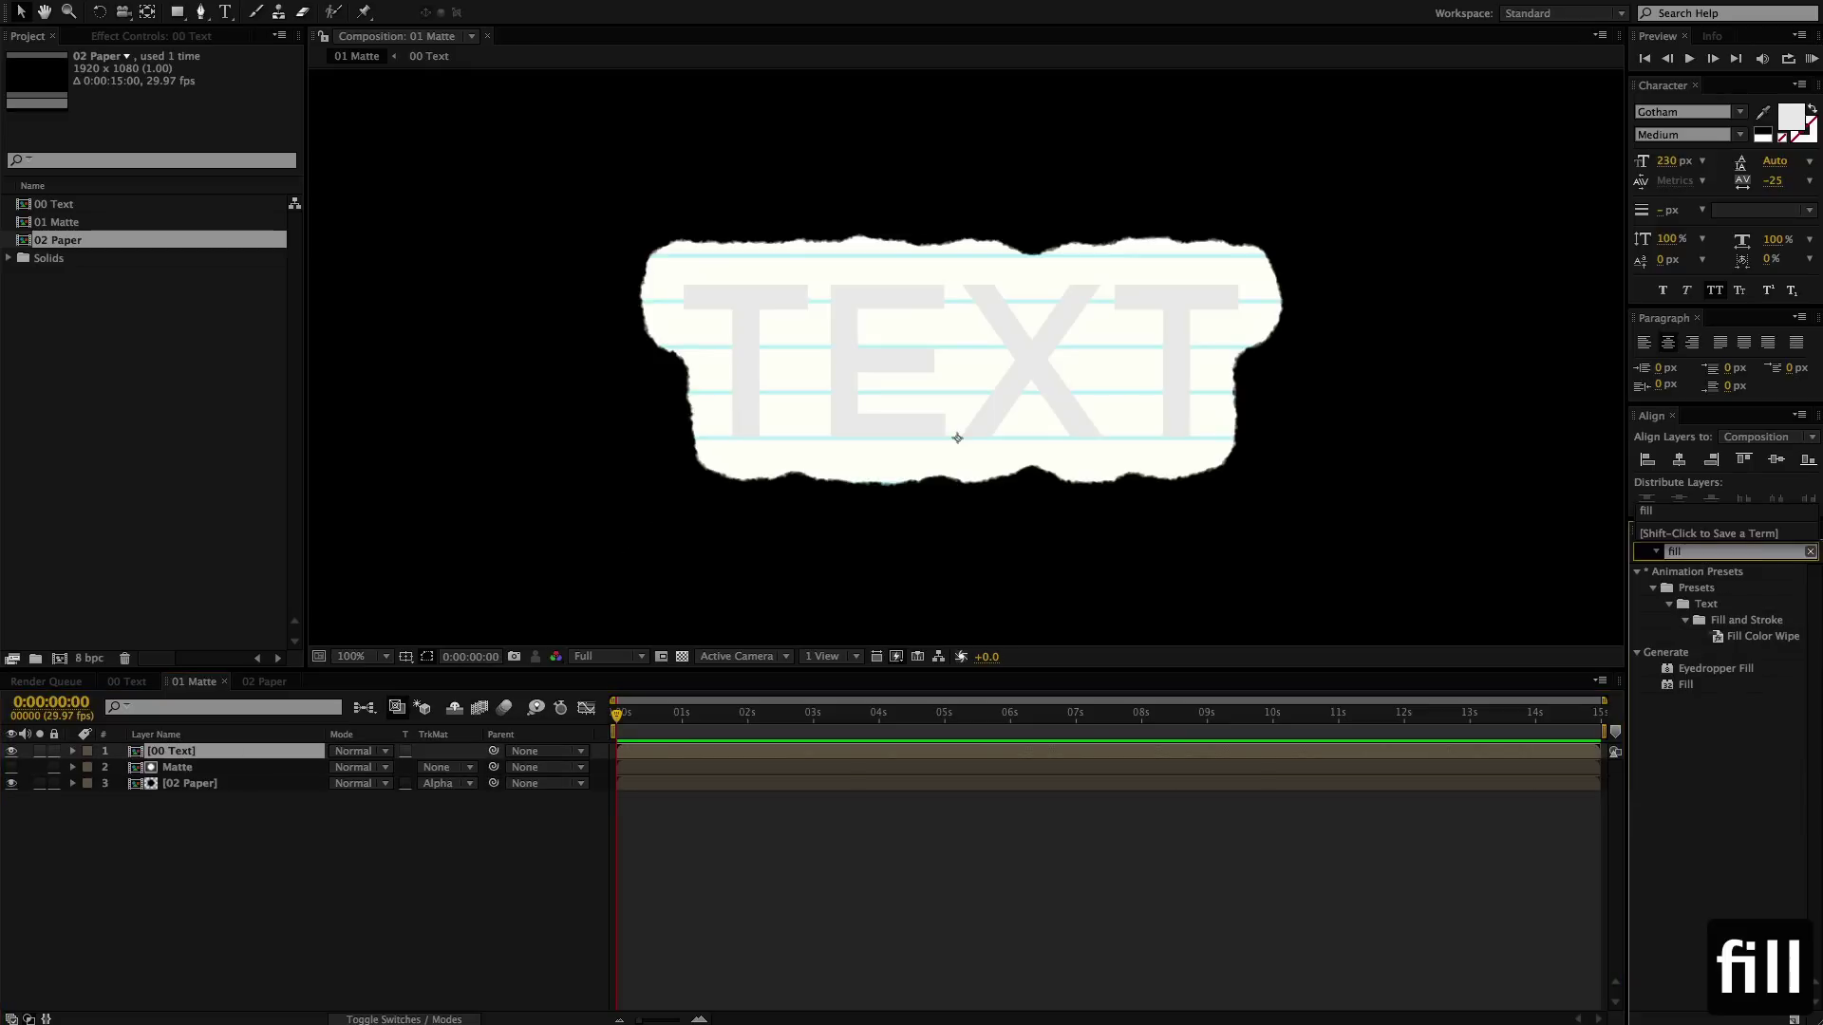
{"action": "double_click", "coordinate": [1685, 685]}
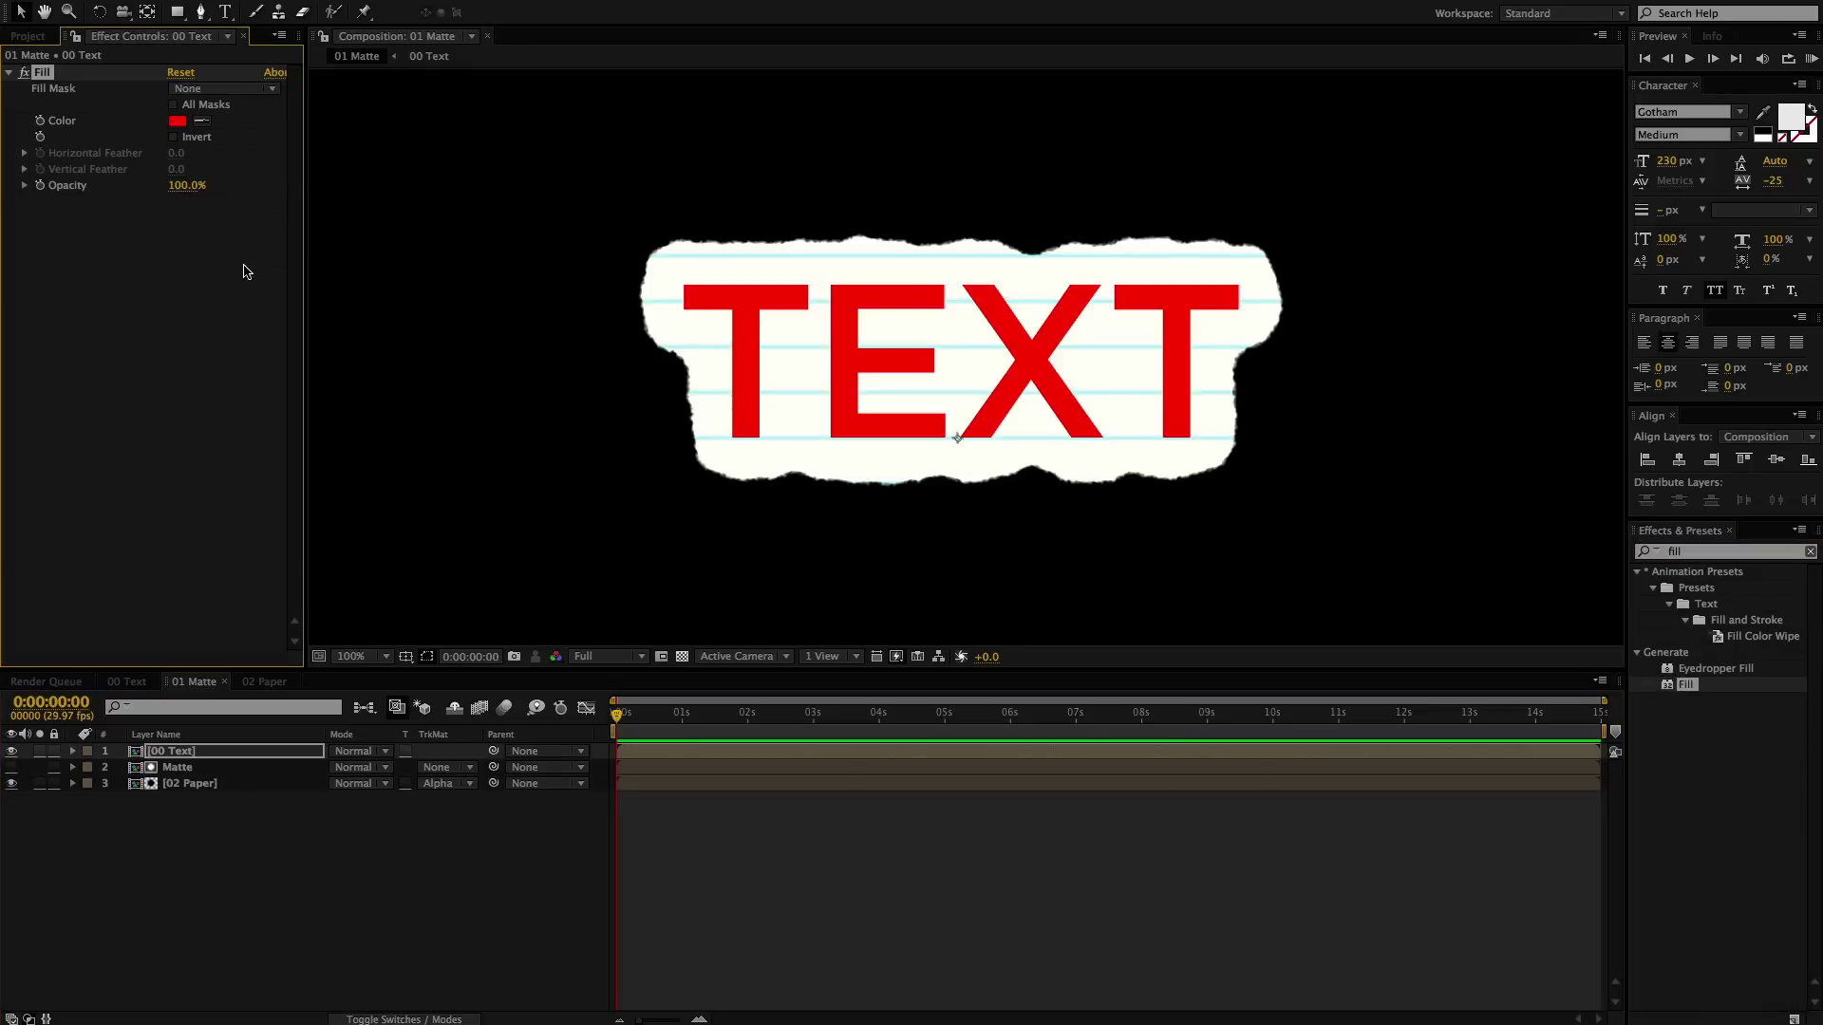
{"action": "left_click", "coordinate": [176, 120]}
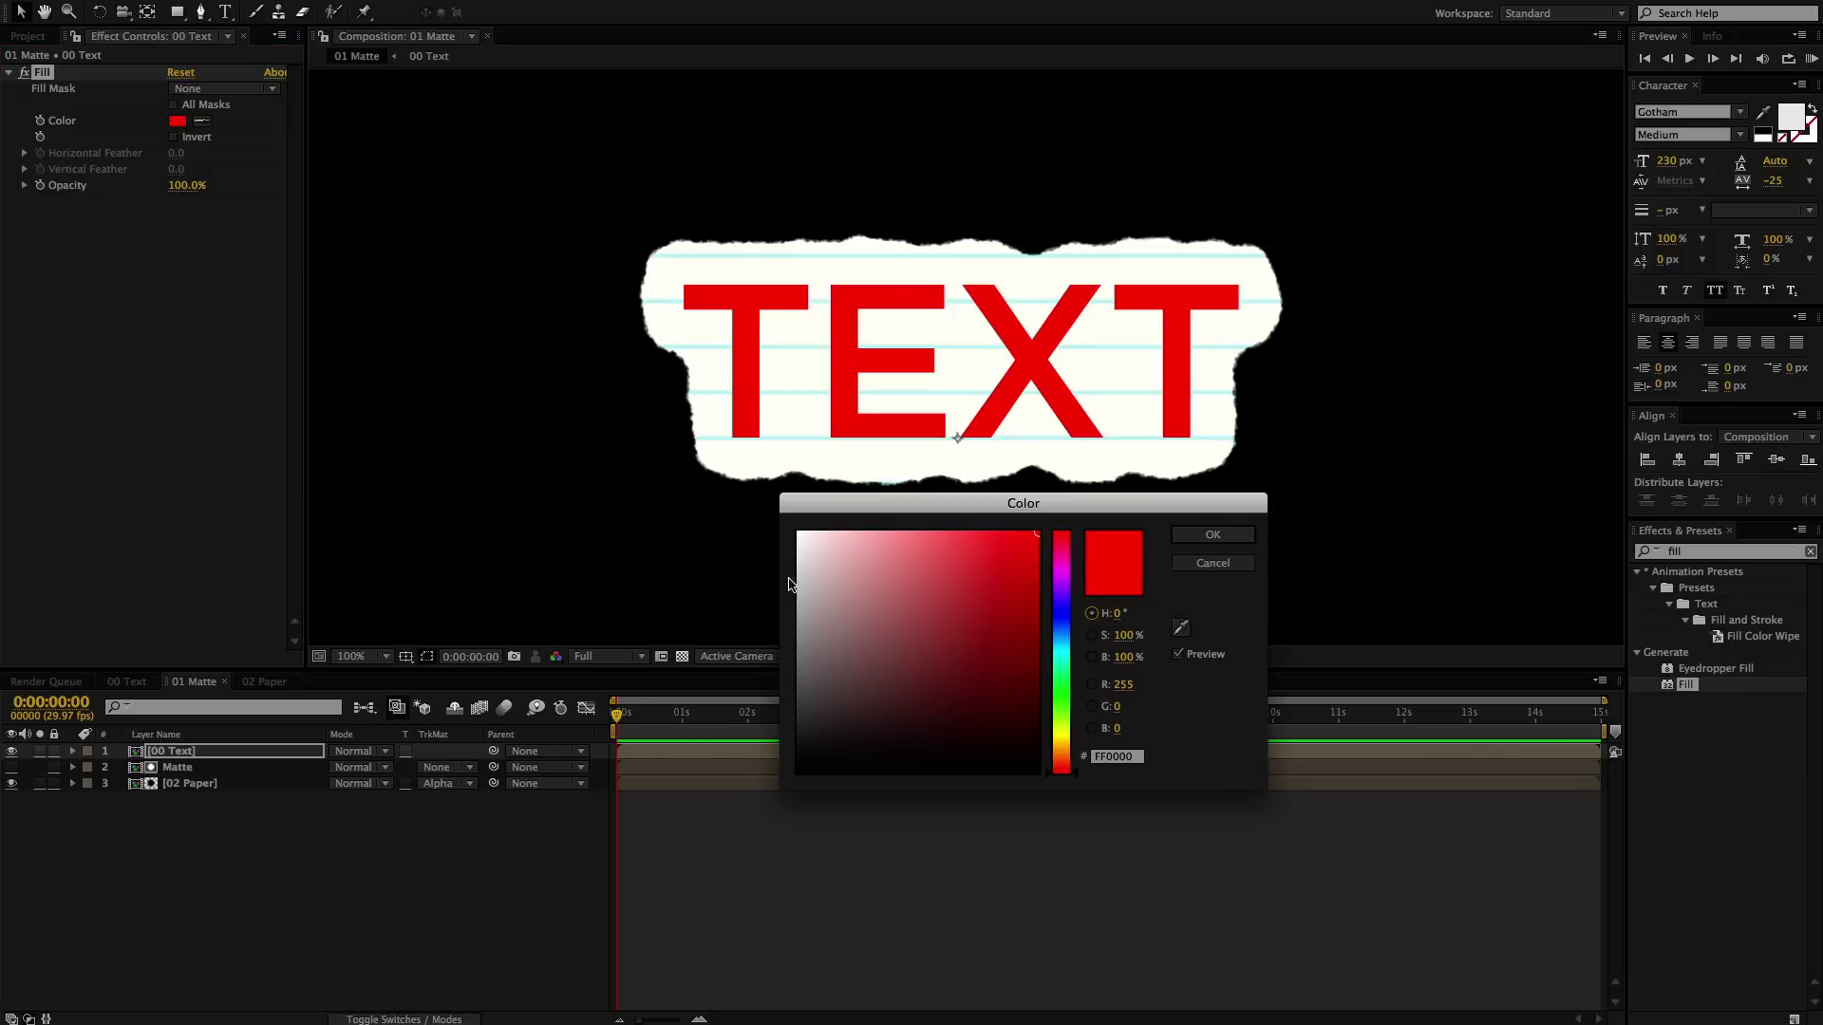
{"action": "left_click_drag", "start_coordinate": [816, 629], "coordinate": [822, 738]}
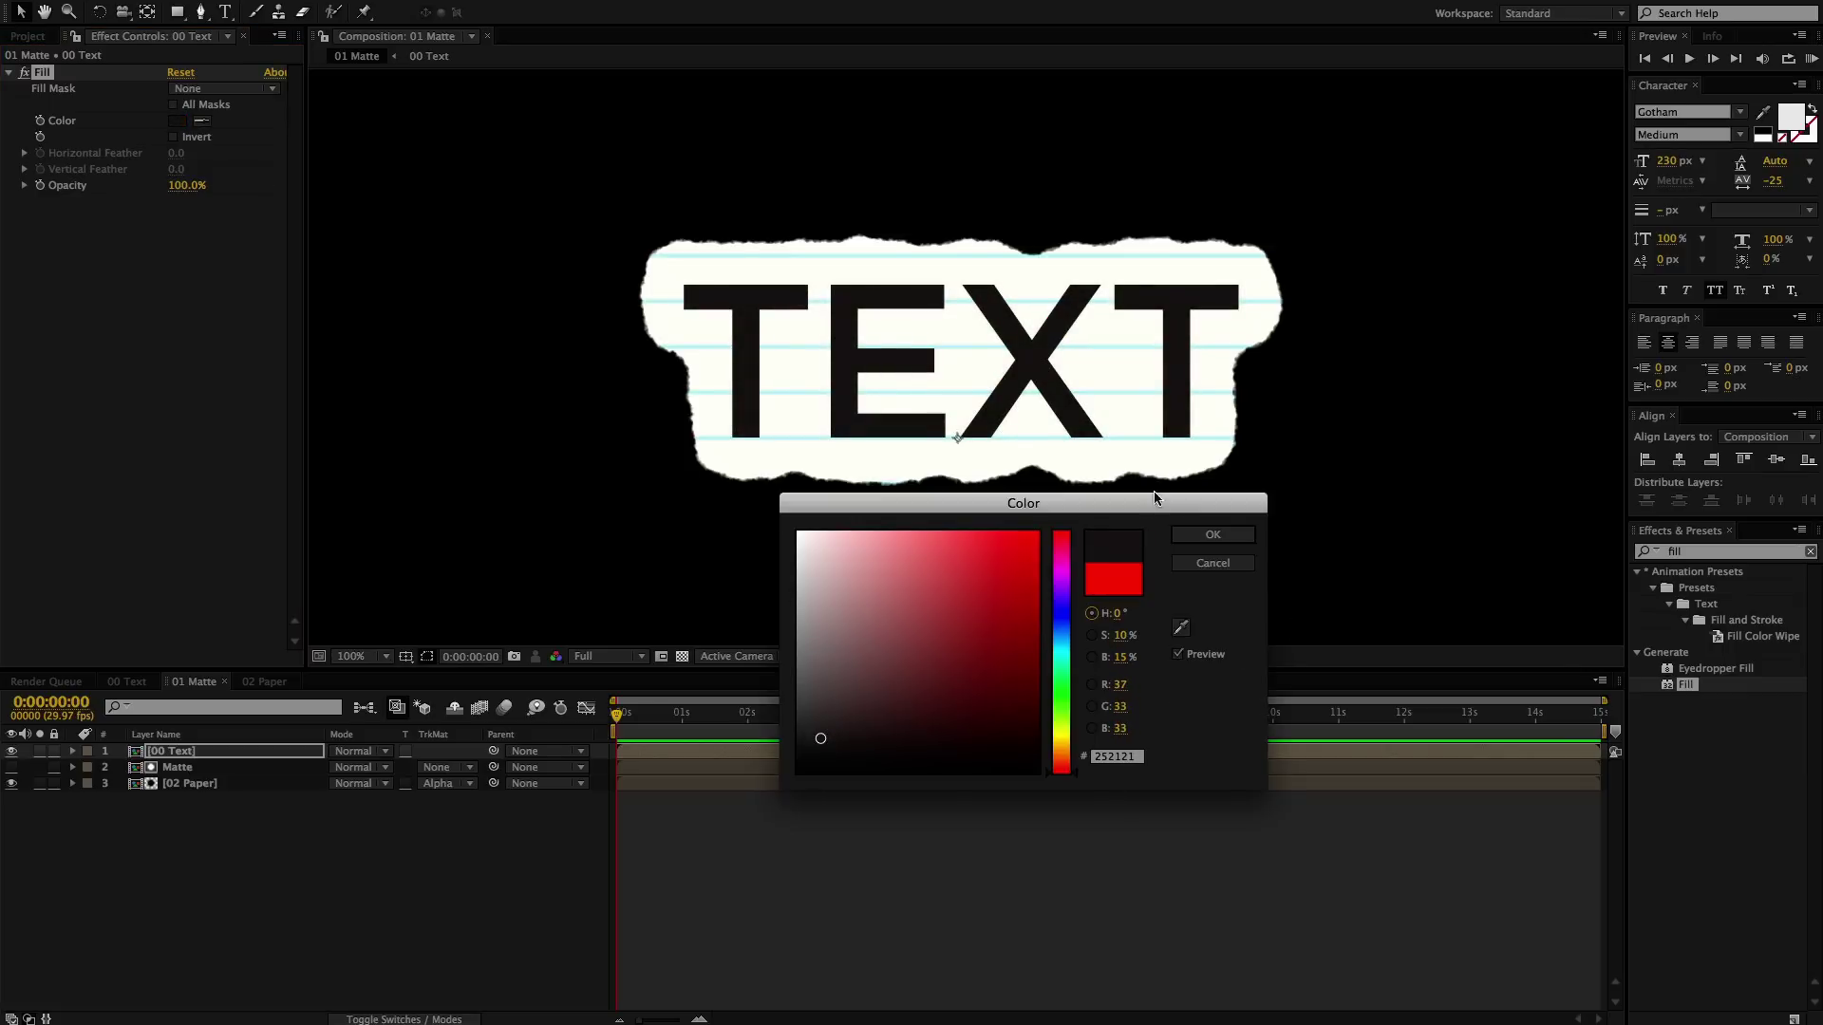
{"action": "left_click", "coordinate": [1181, 534]}
- Apply Roughen Edges above the Fill effect on the 00 Text layer and set its Scale to 35
{"action": "left_click", "coordinate": [1697, 552]}
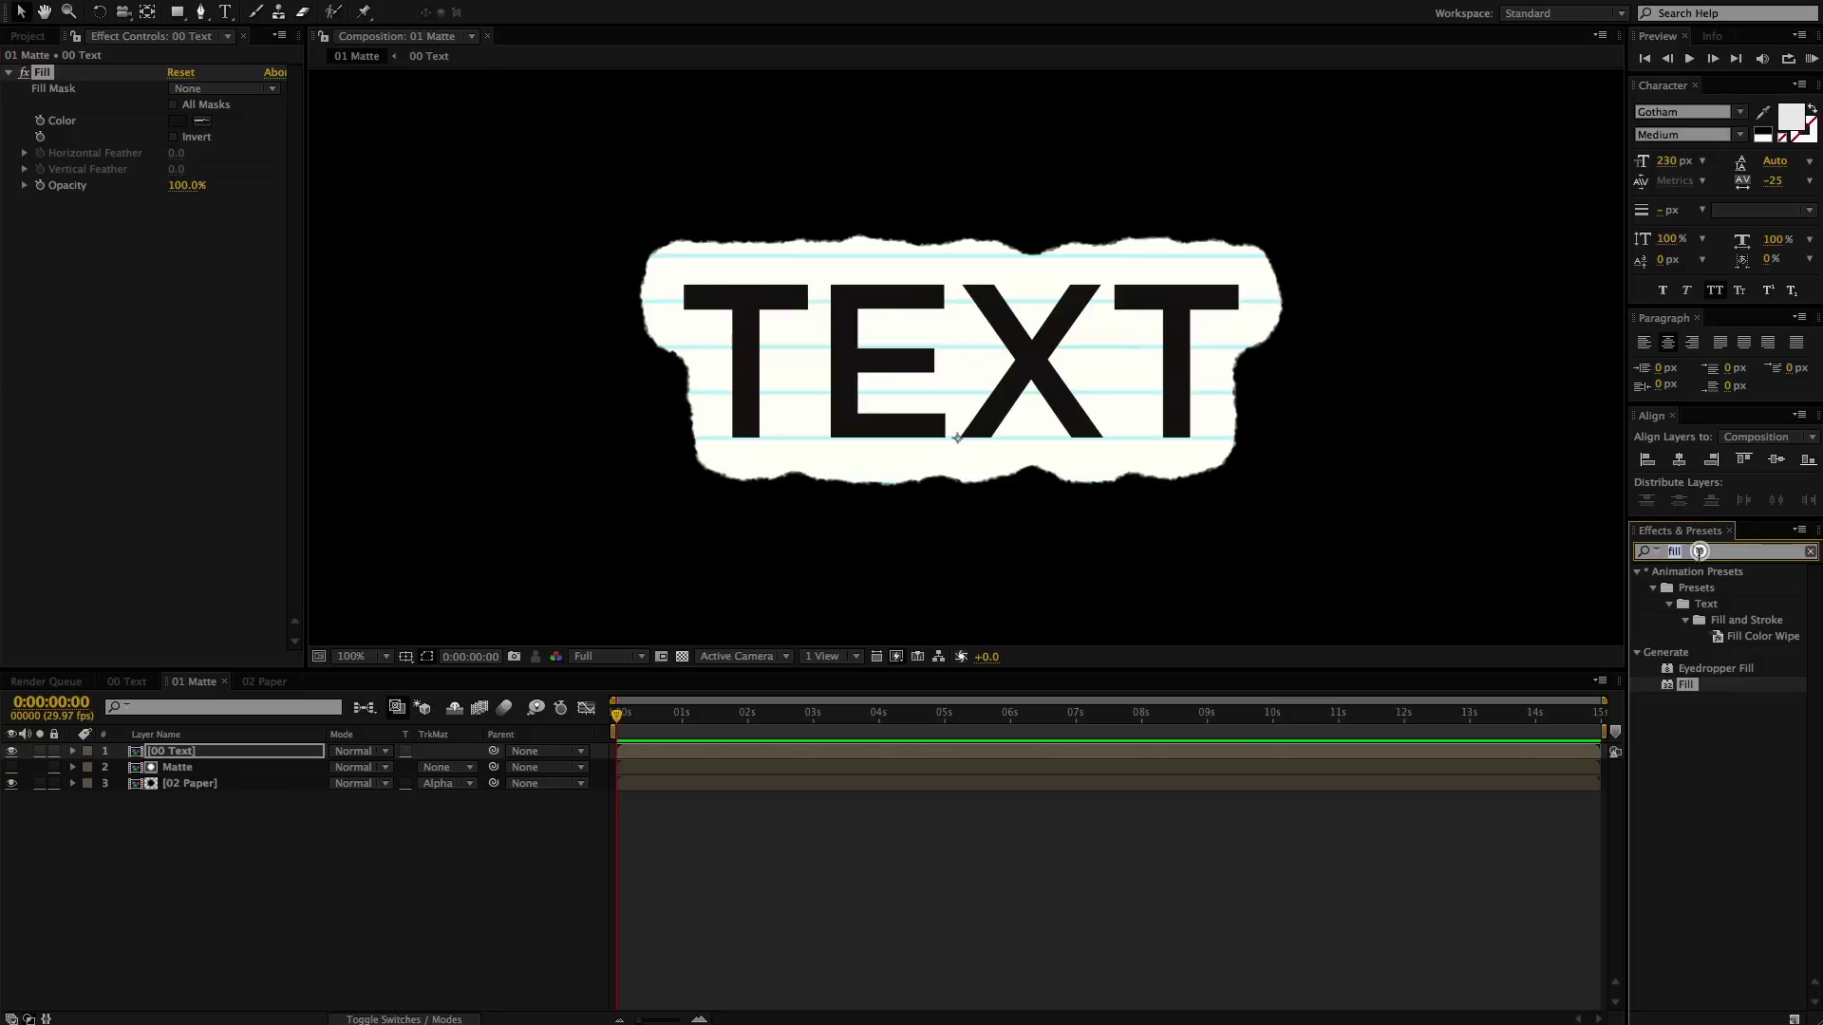
{"action": "type", "text": "rough"}
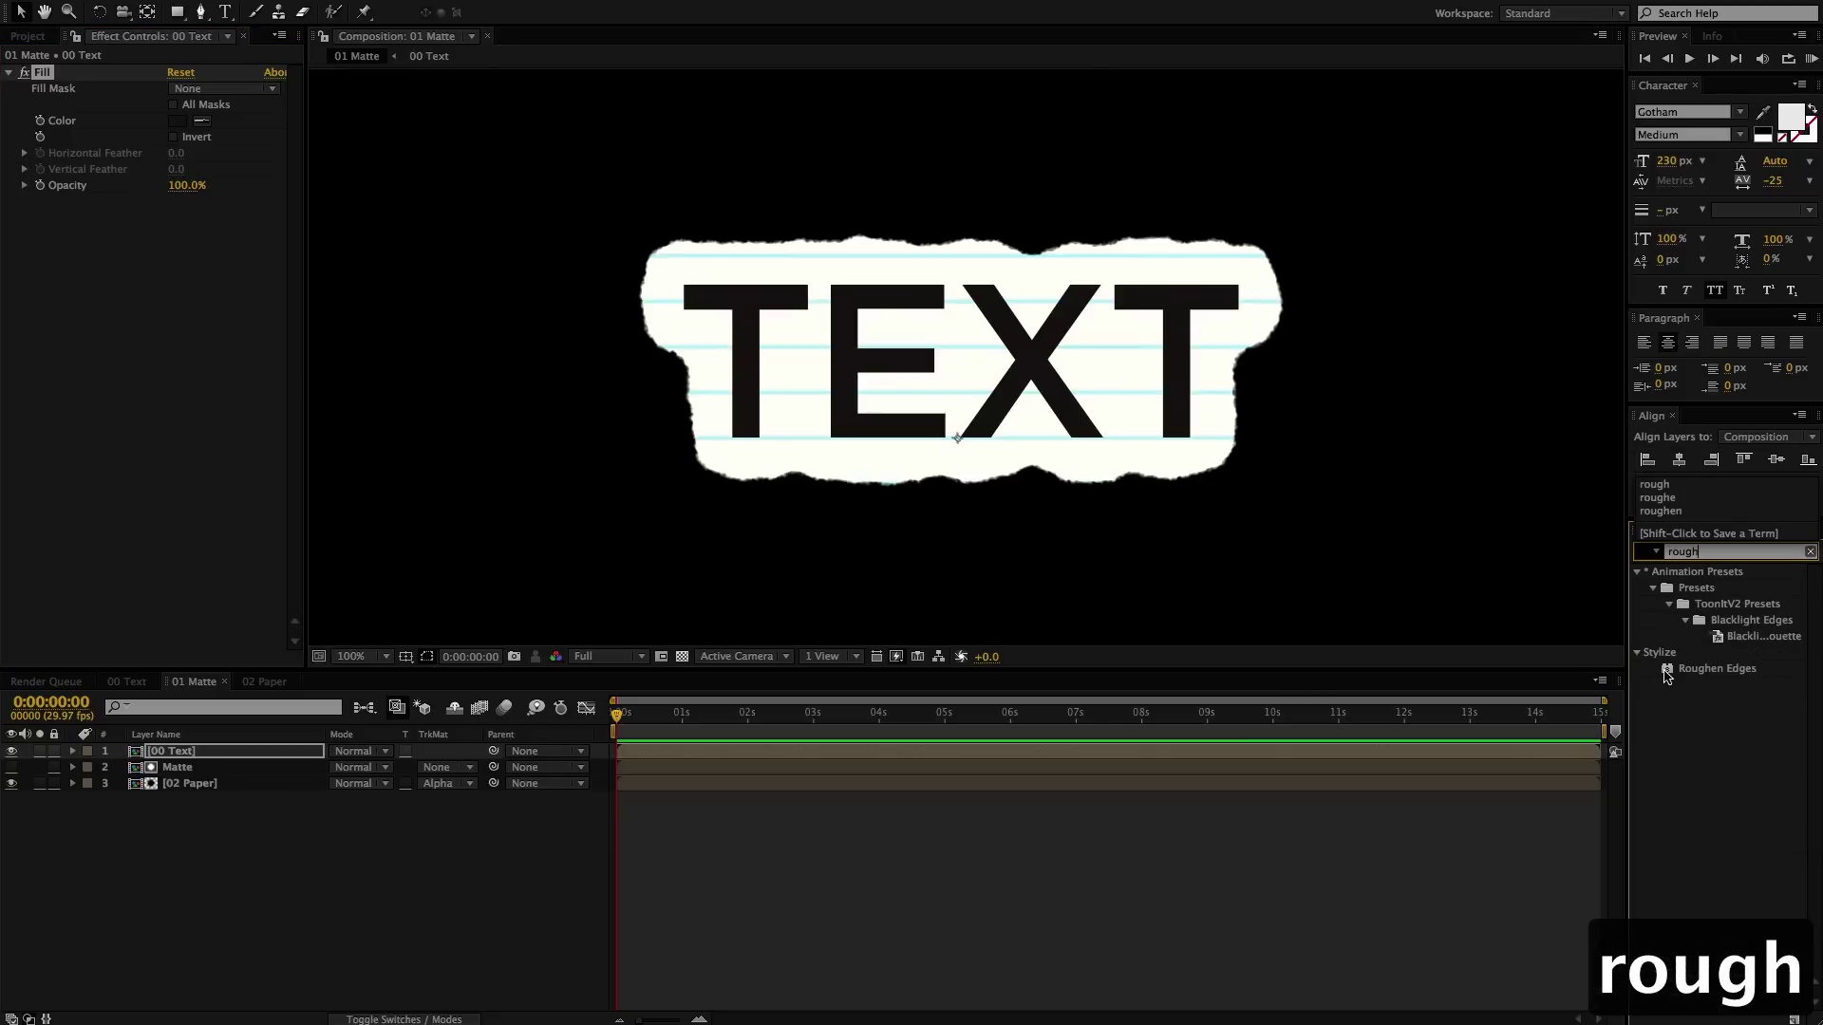
{"action": "left_click_drag", "start_coordinate": [1665, 669], "coordinate": [111, 73]}
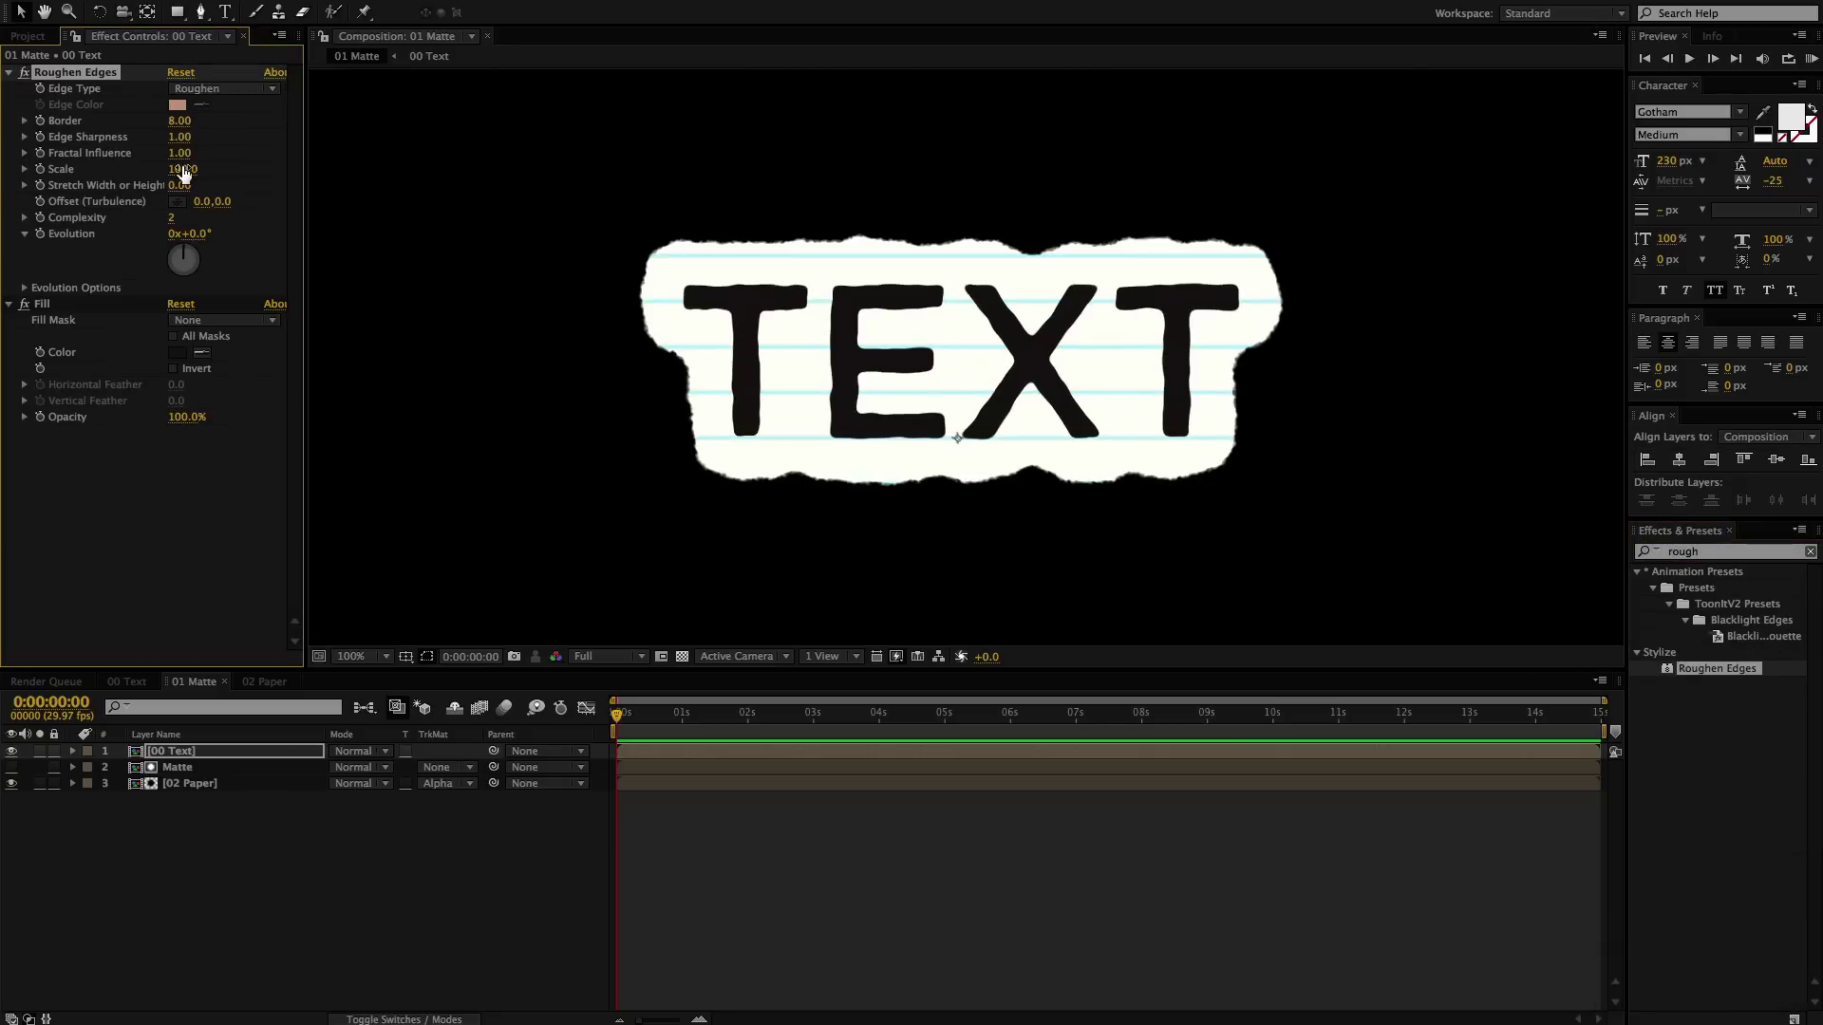
{"action": "left_click_drag", "start_coordinate": [184, 169], "coordinate": [124, 169]}
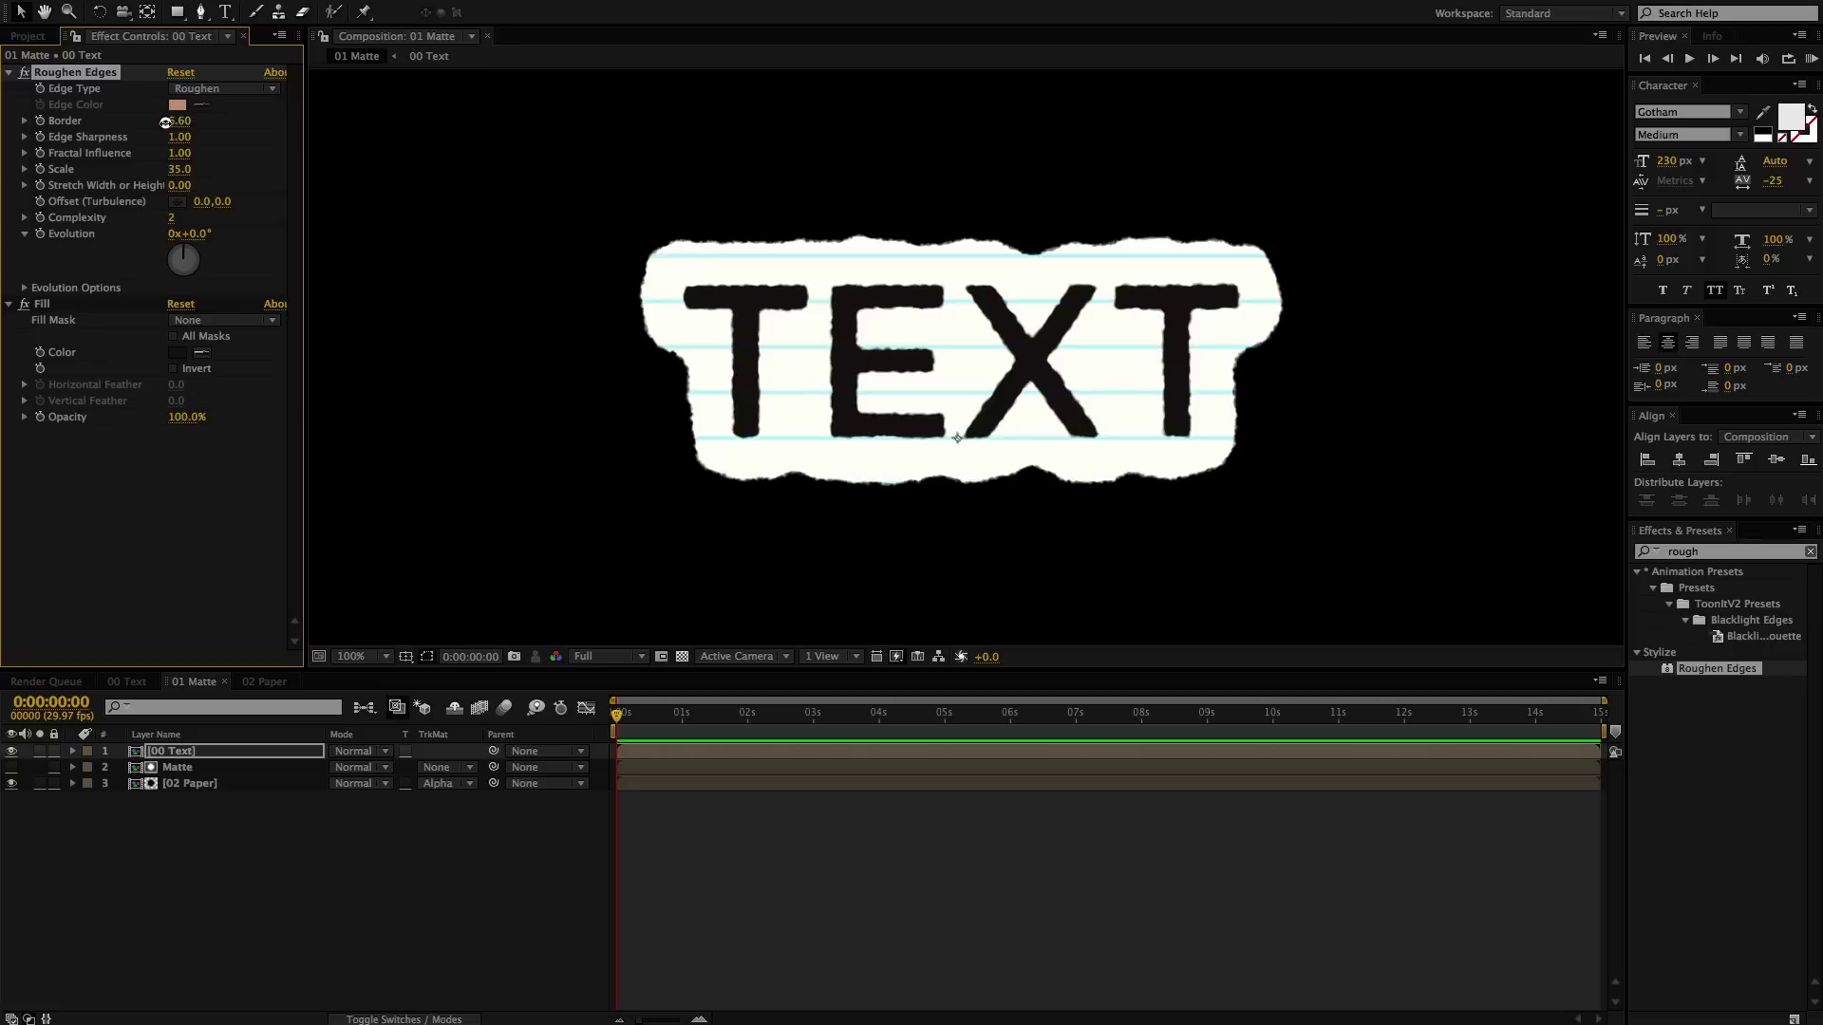
- Refine the Roughen Edges effect on the 00 Text layer by setting its Border to 3.00 and Scale to 18
{"action": "left_click_drag", "start_coordinate": [133, 124], "coordinate": [153, 125]}
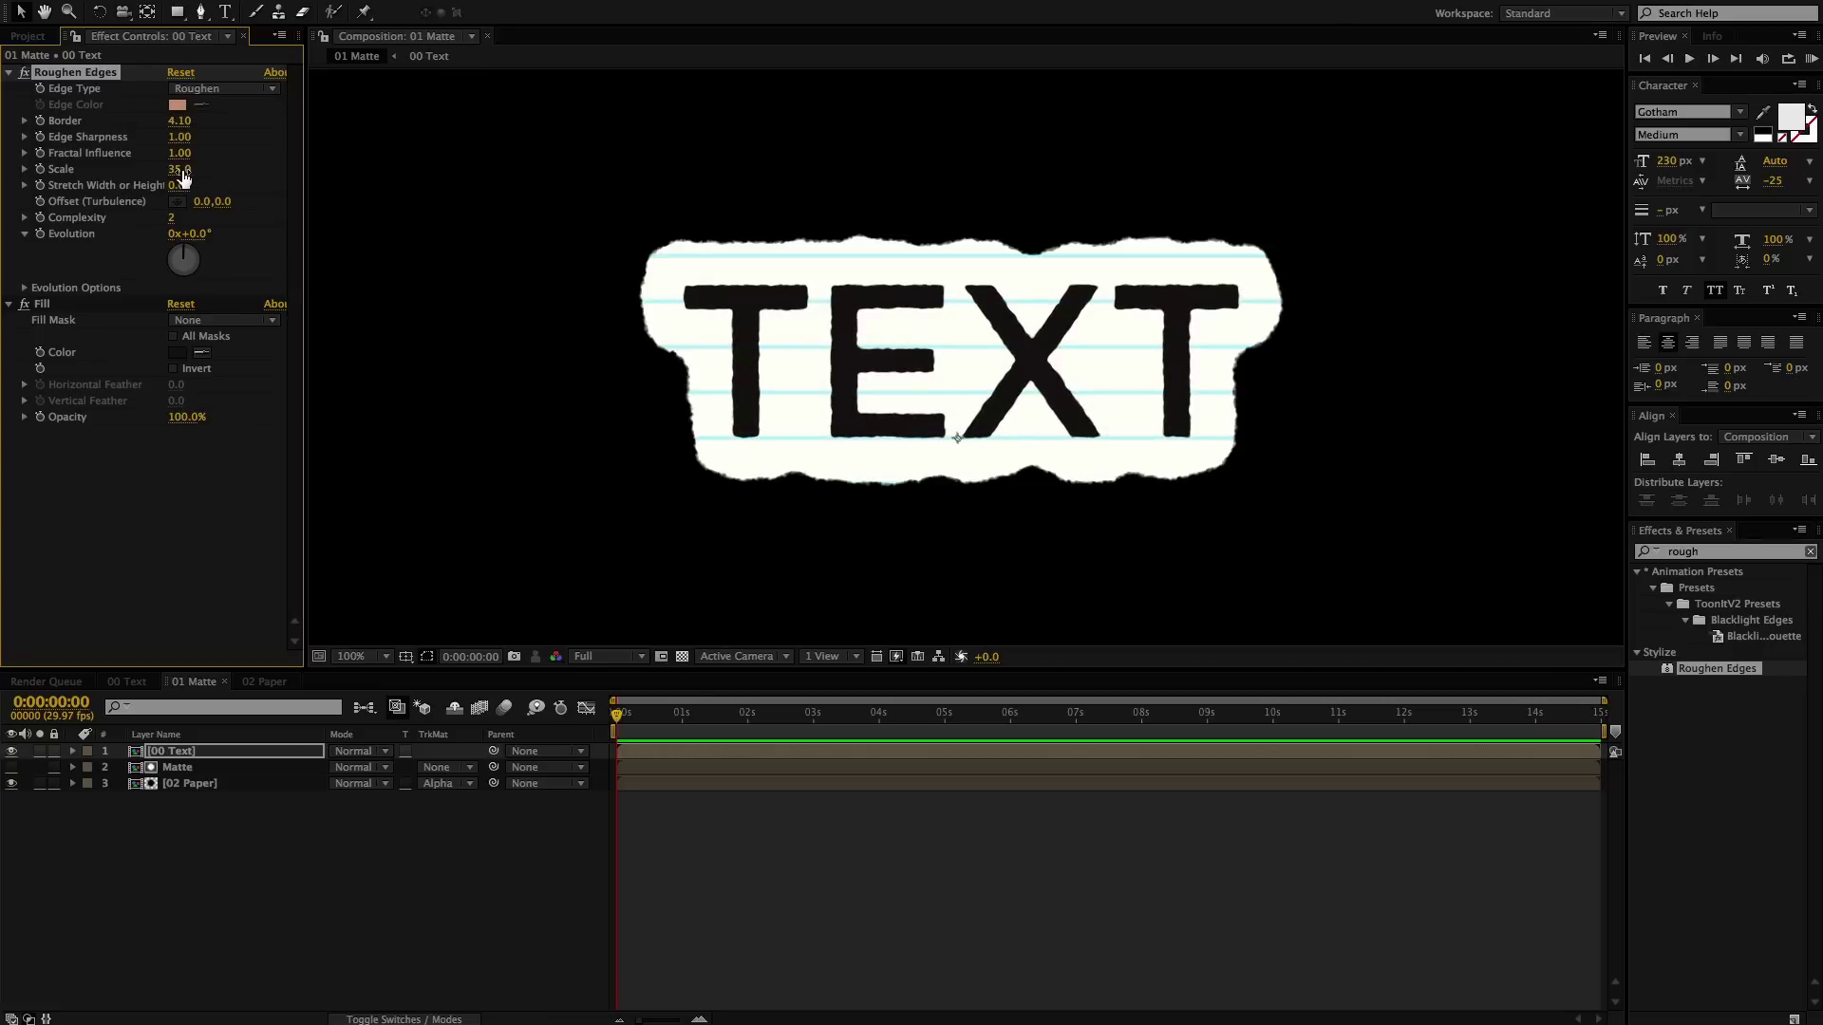
{"action": "left_click_drag", "start_coordinate": [173, 168], "coordinate": [168, 169]}
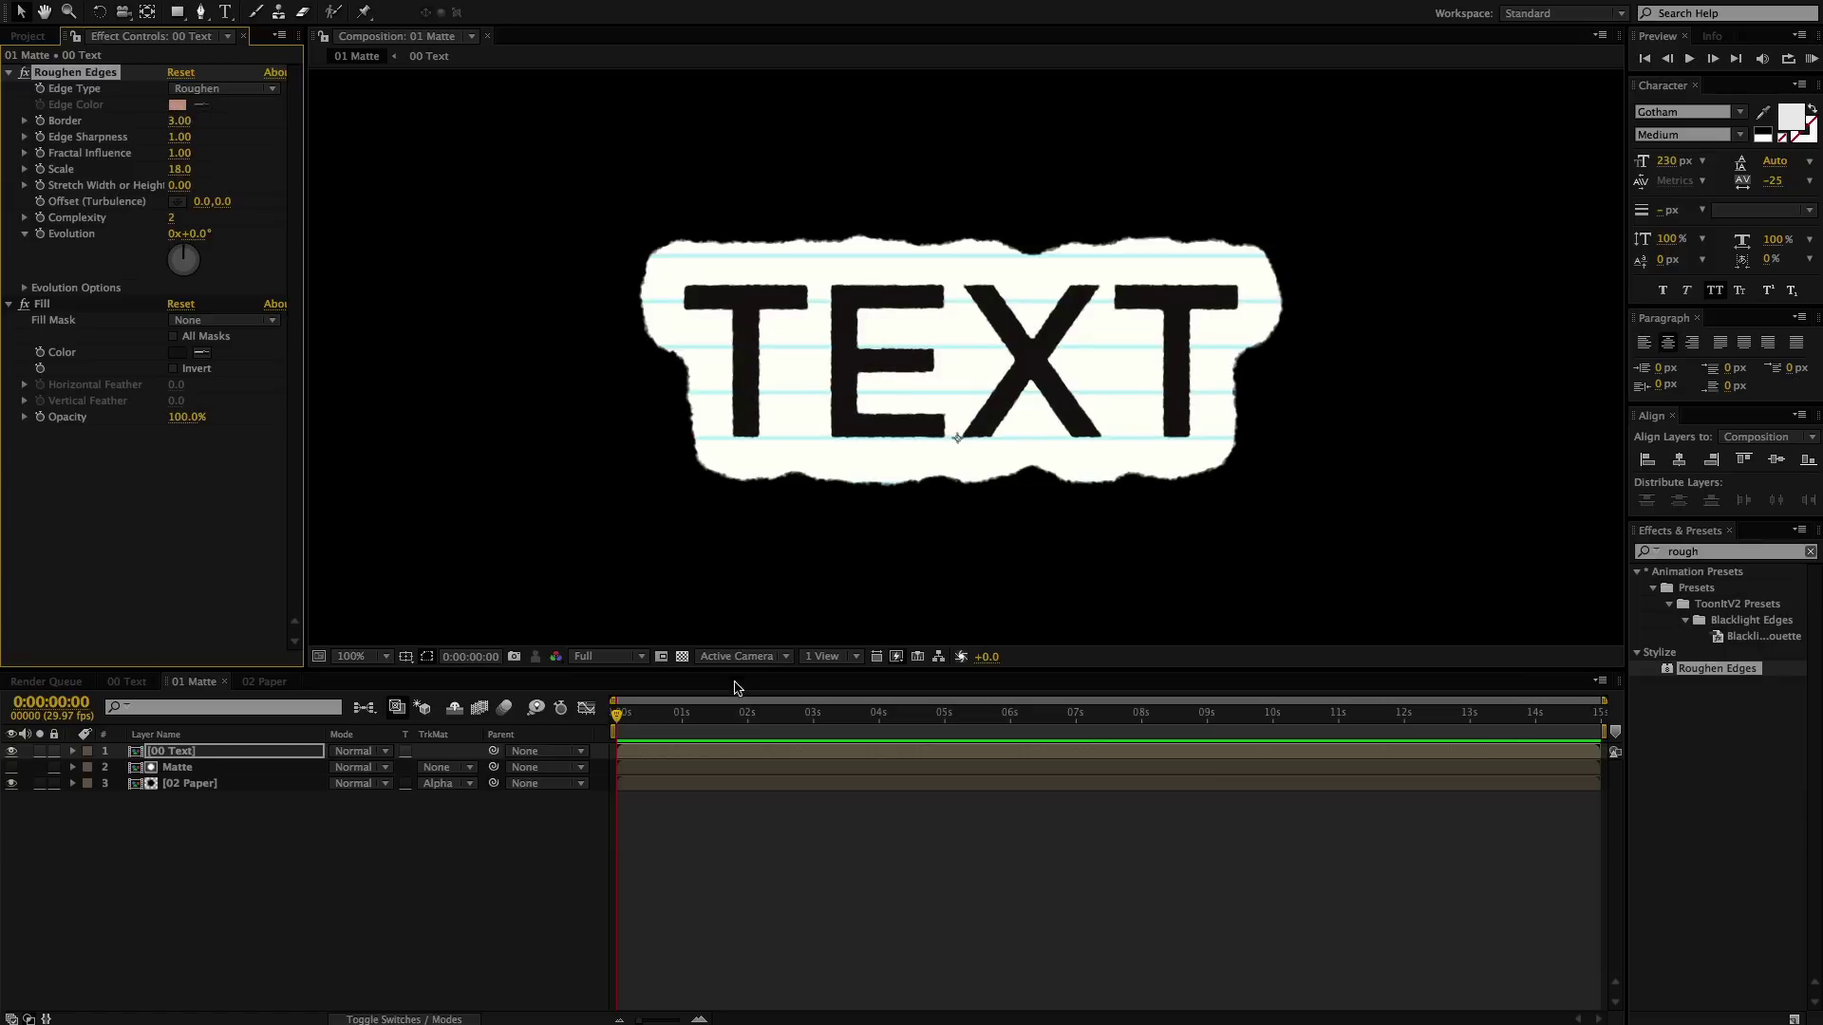
{"action": "left_click", "coordinate": [882, 864]}
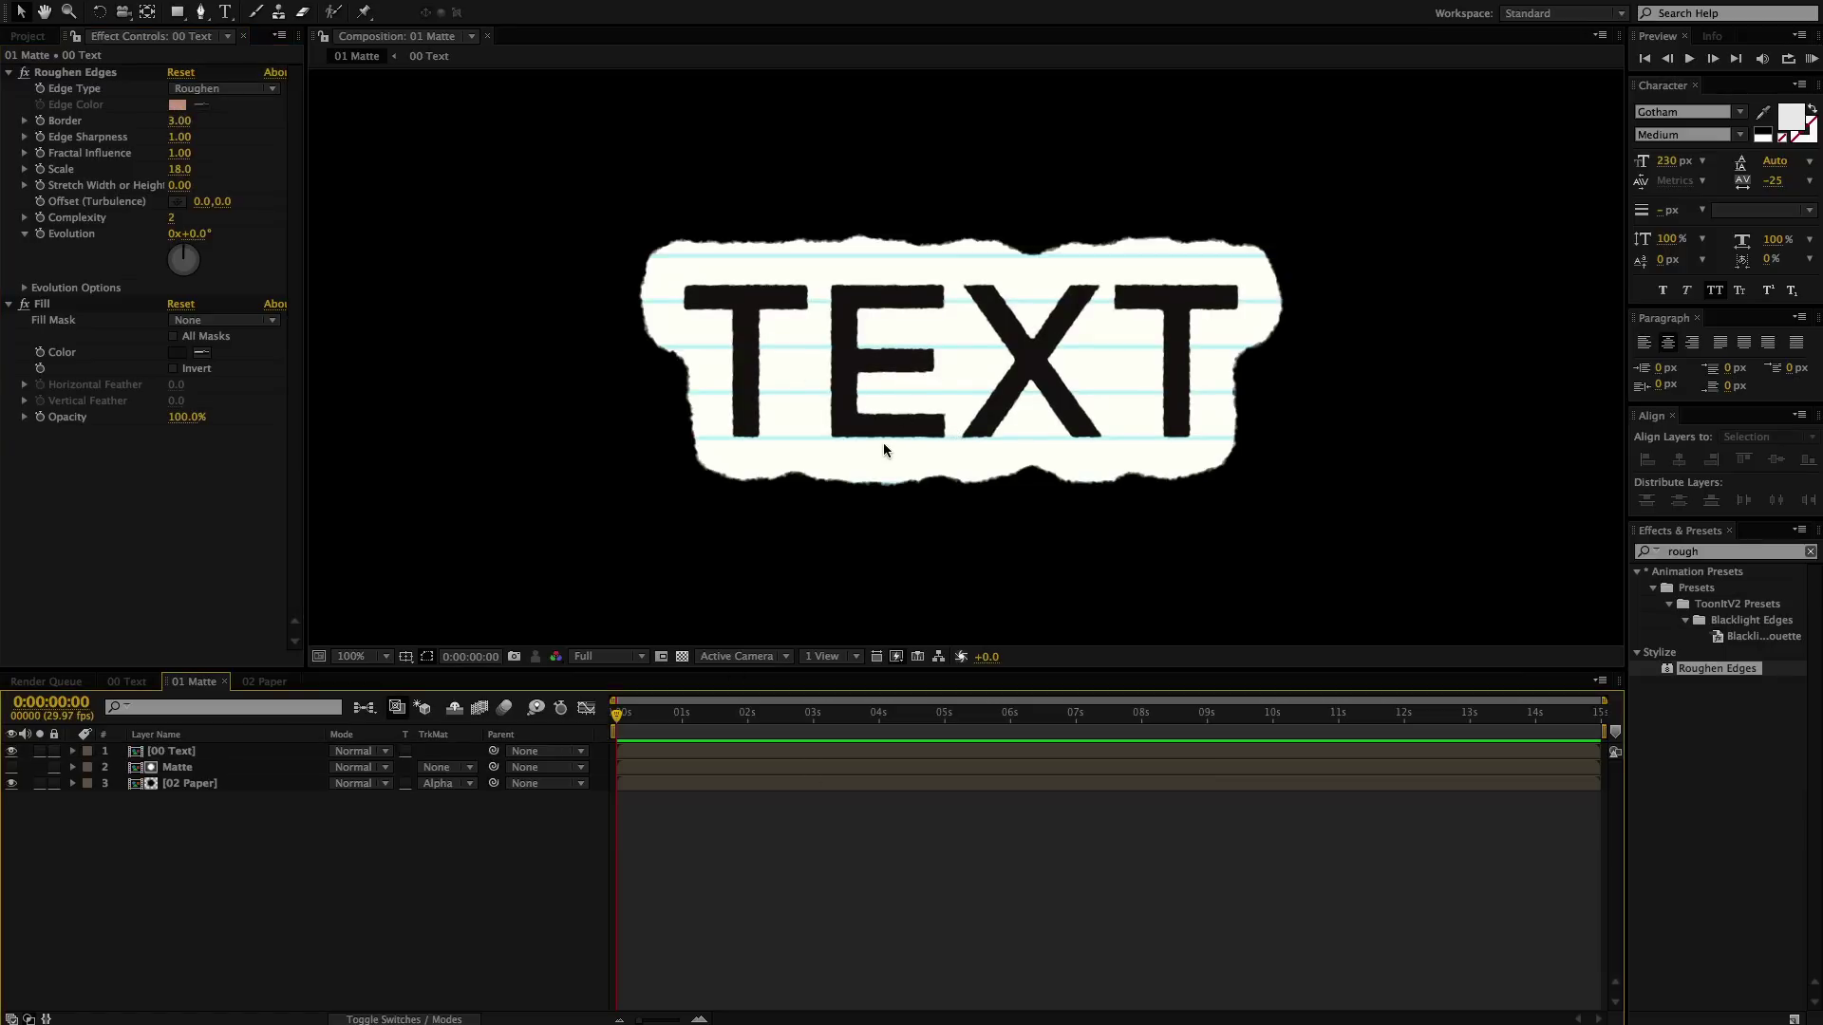
- Rotate the 02 Paper layer clockwise so its blue lines run at a slight diagonal, and scale it to 87%
{"action": "left_click_drag", "start_coordinate": [882, 411], "coordinate": [989, 431]}
{"action": "left_click", "coordinate": [651, 783]}
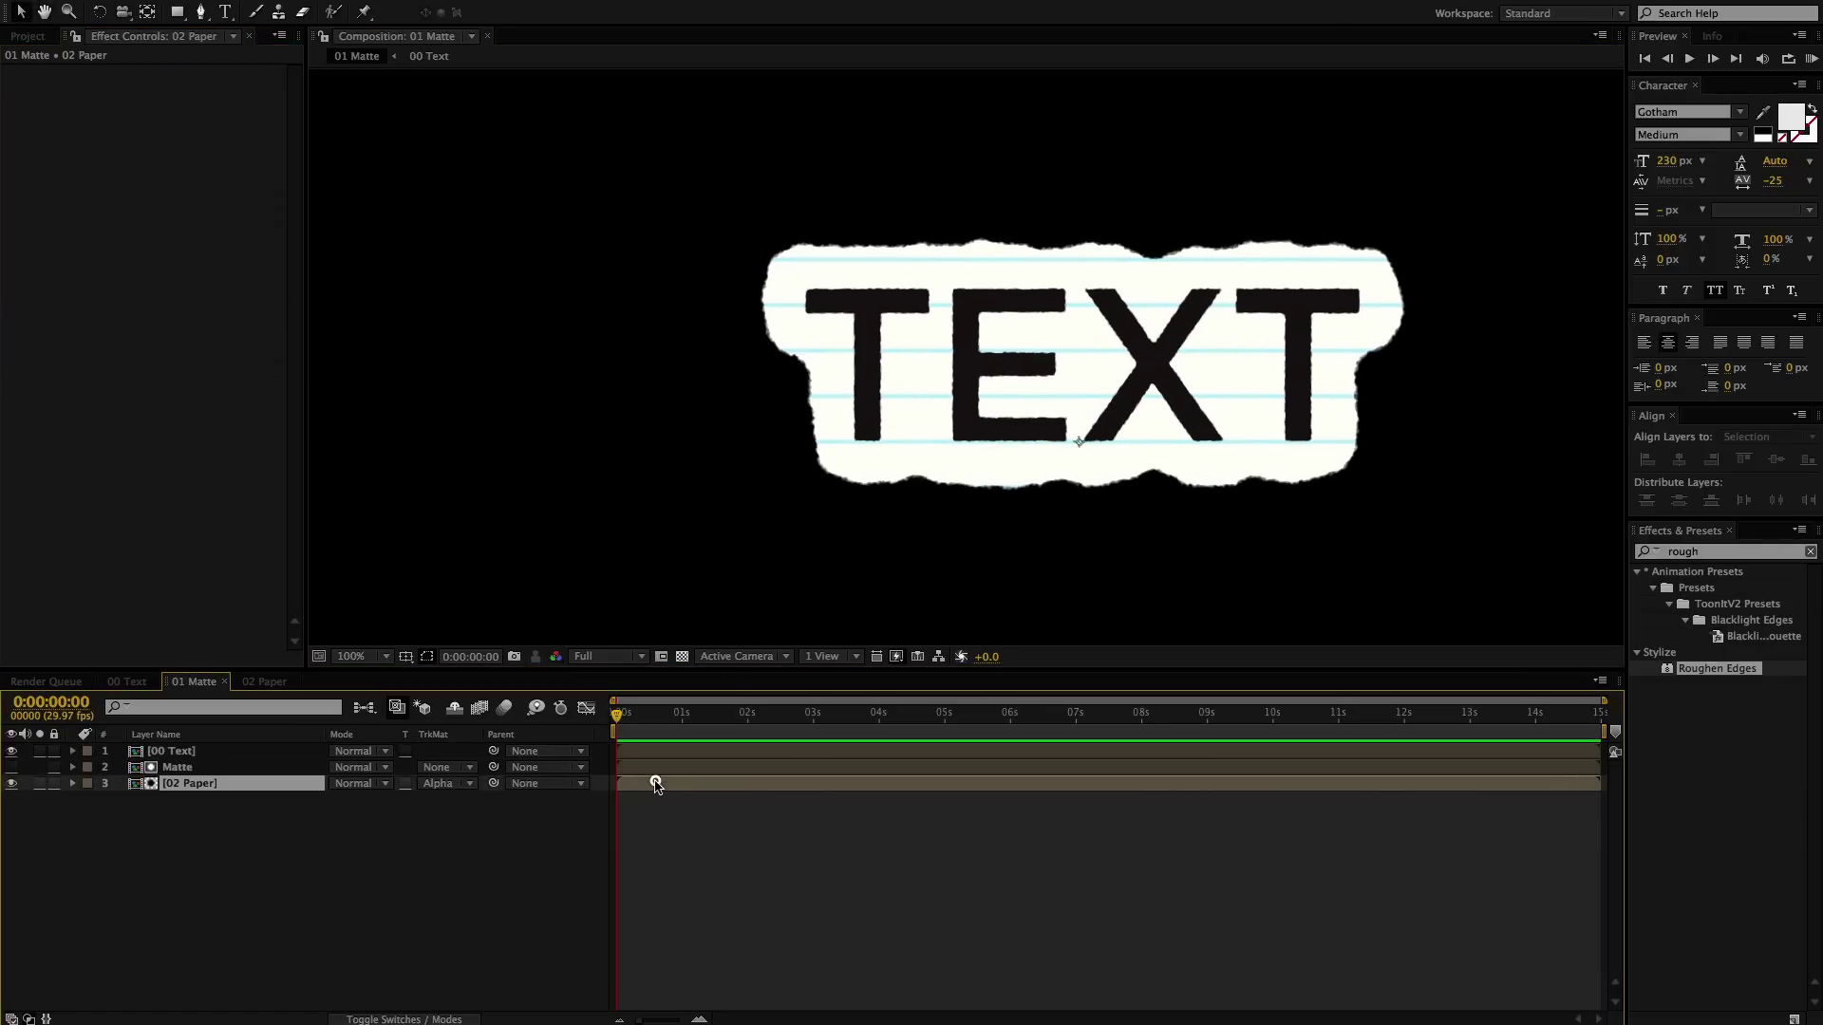
{"action": "key", "text": "w"}
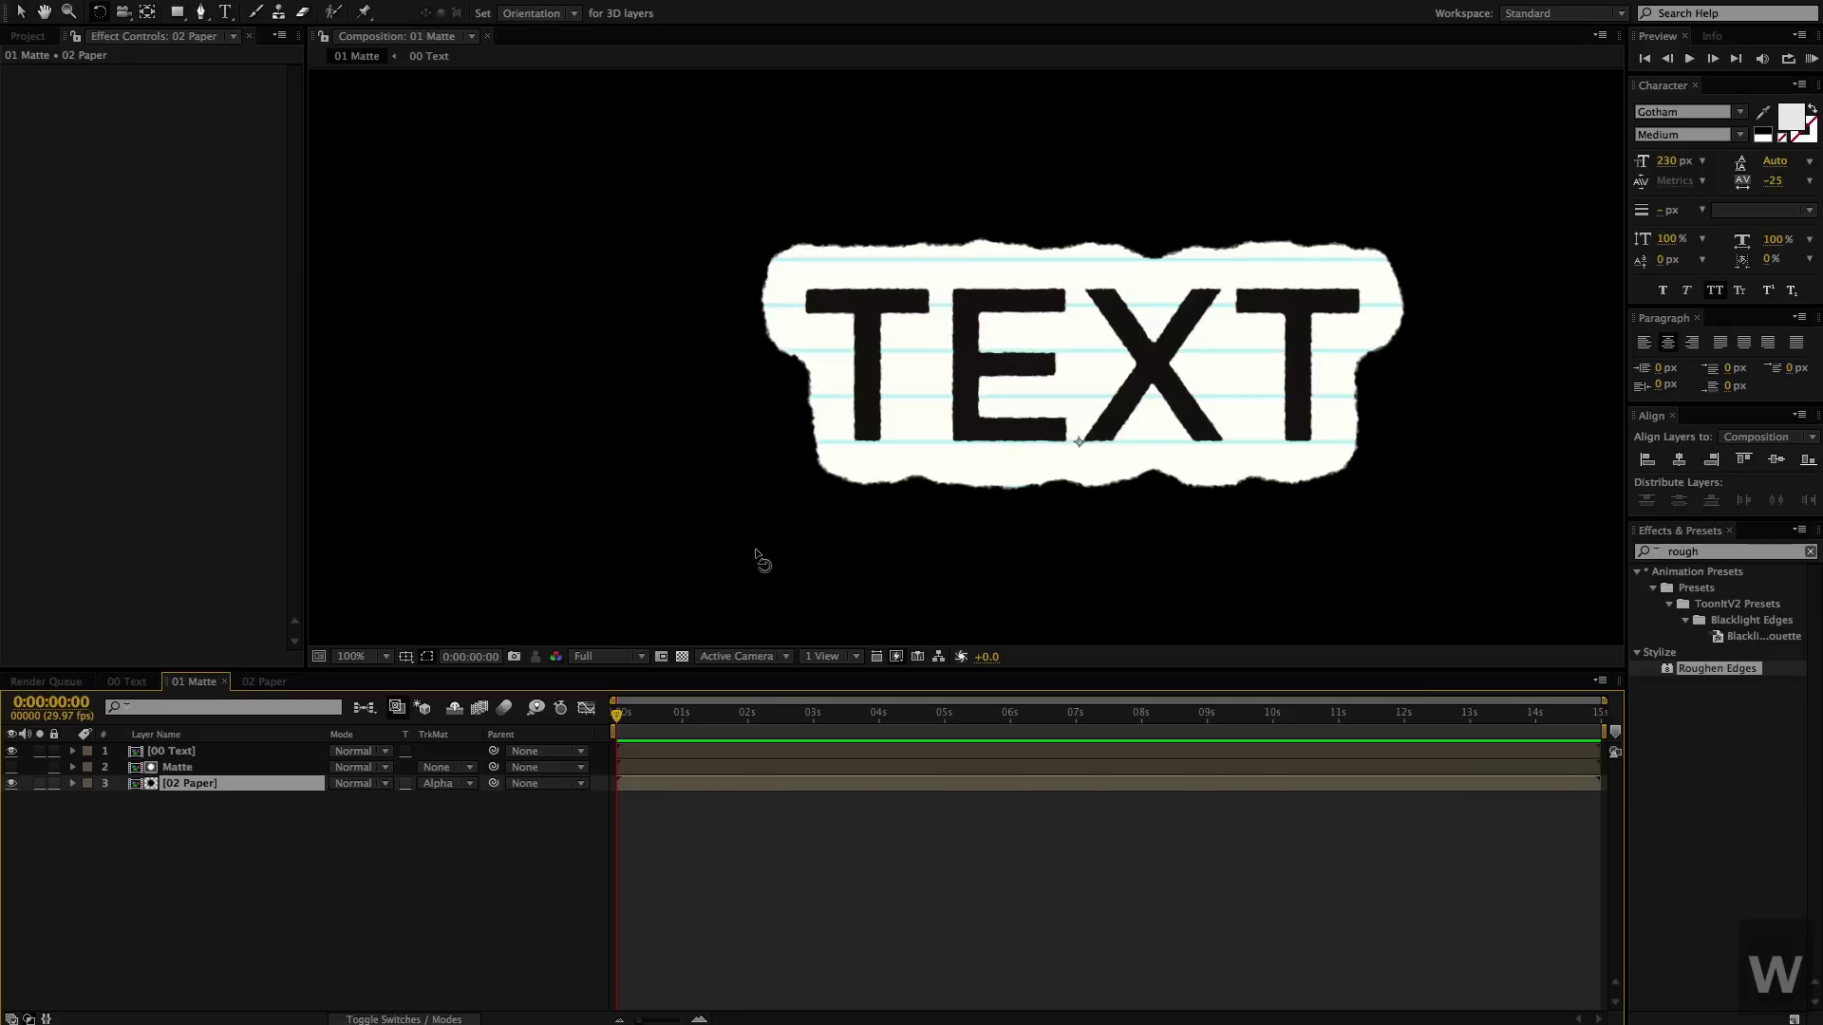
{"action": "left_click_drag", "start_coordinate": [823, 402], "coordinate": [784, 347]}
{"action": "key", "text": "s"}
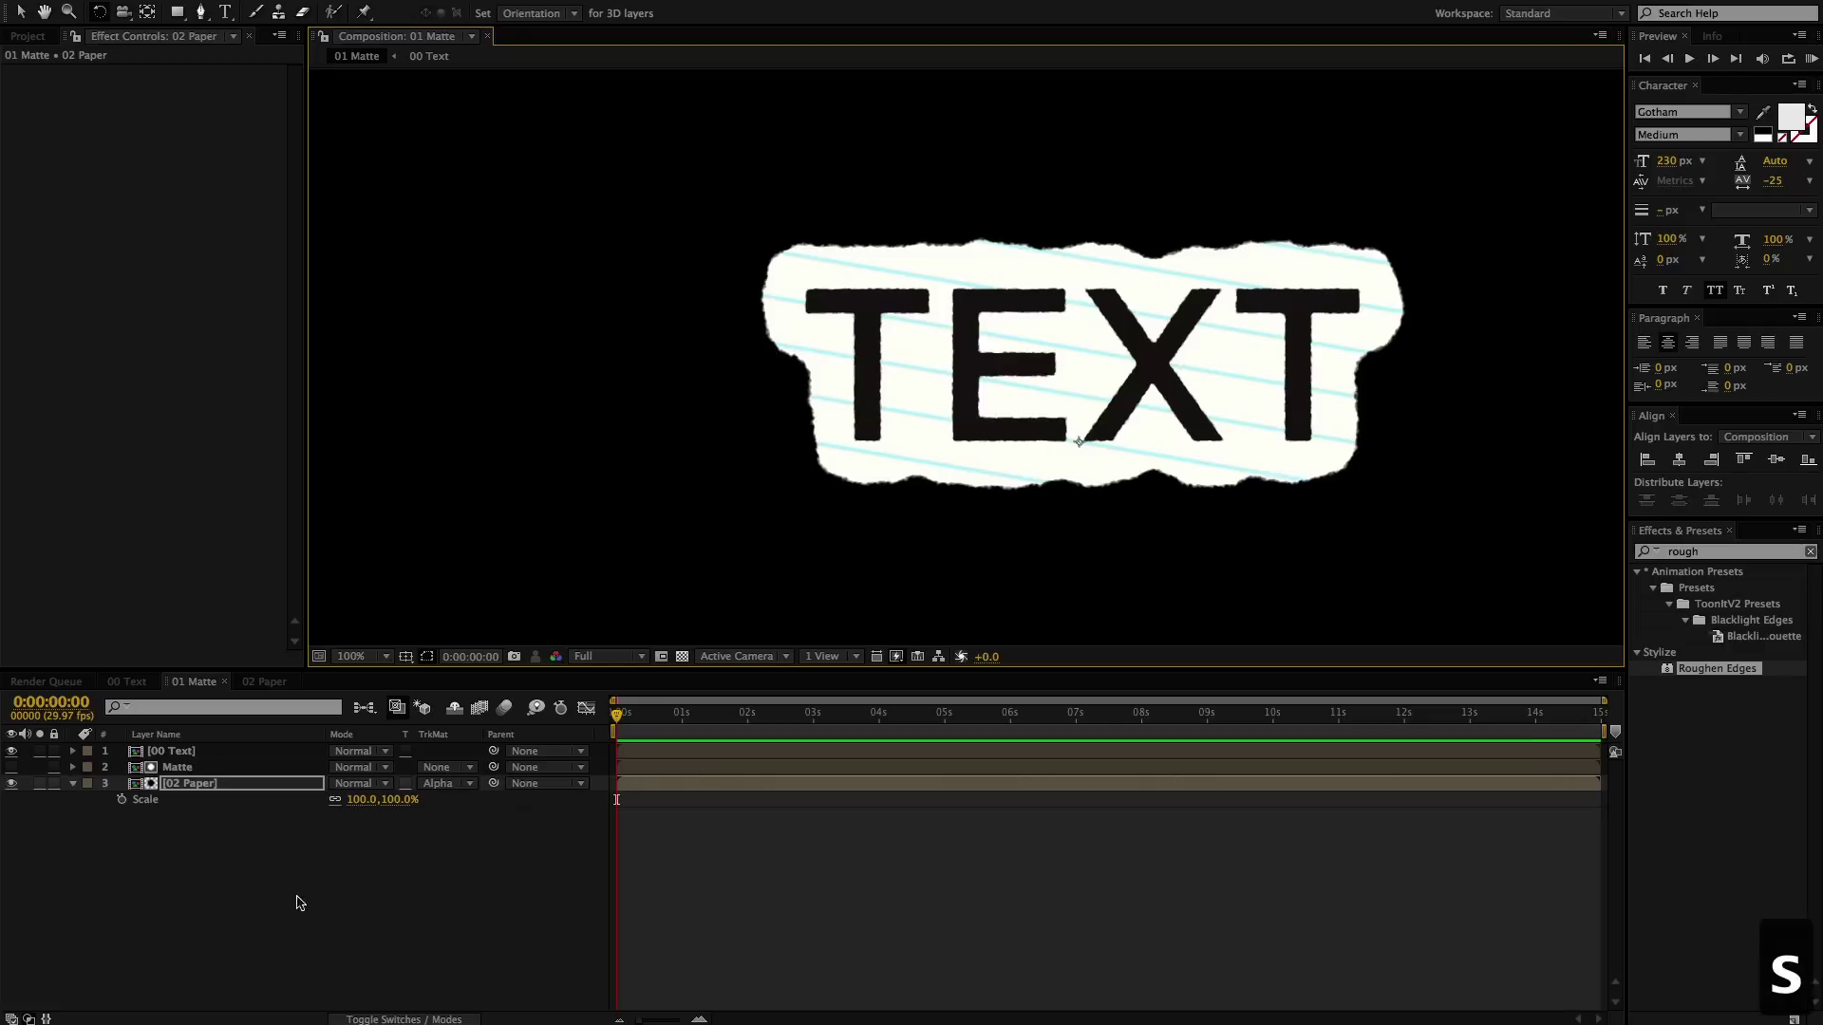
{"action": "left_click", "coordinate": [395, 799]}
{"action": "mouse_move", "coordinate": [395, 800]}
{"action": "left_mouse_down"}
{"action": "mouse_move", "coordinate": [364, 799]}
{"action": "mouse_move", "coordinate": [387, 800]}
{"action": "left_mouse_up"}
- Reduce the Matte Choker Iterations on the Matte layer to 9 so the paper outline follows the letters more tightly
{"action": "left_click", "coordinate": [268, 767]}
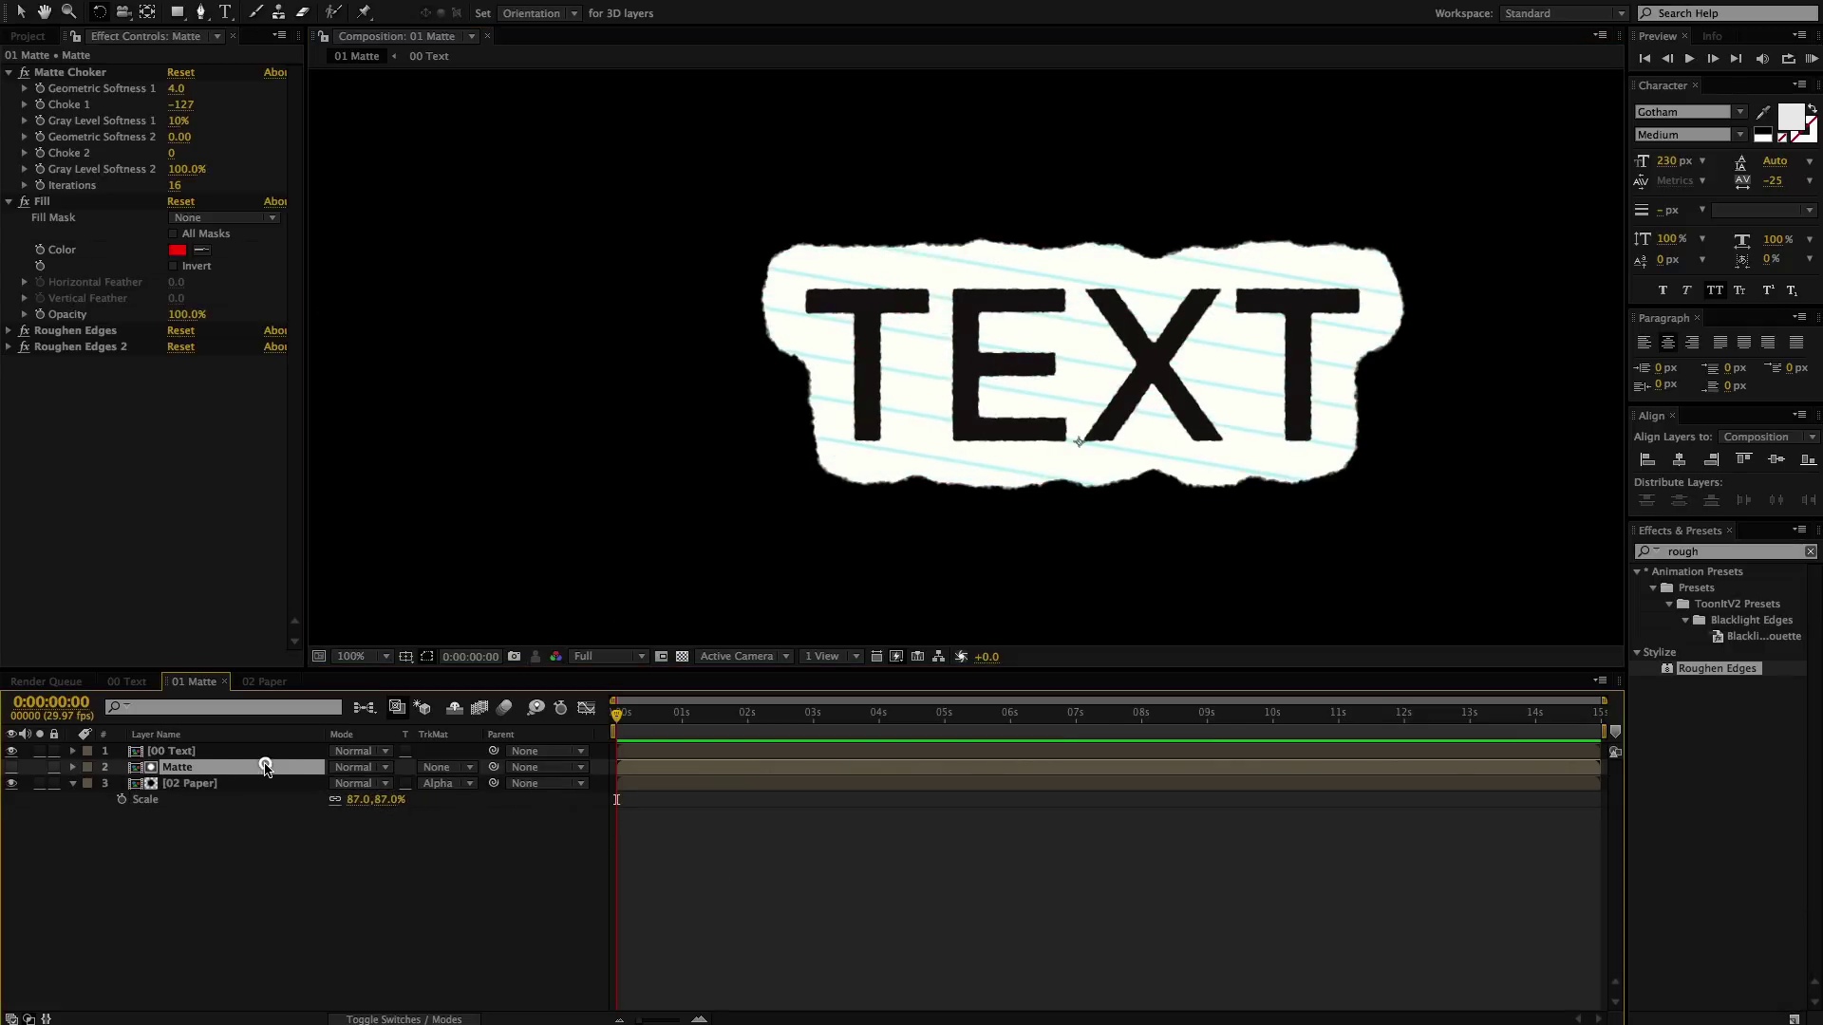
{"action": "left_click", "coordinate": [176, 185]}
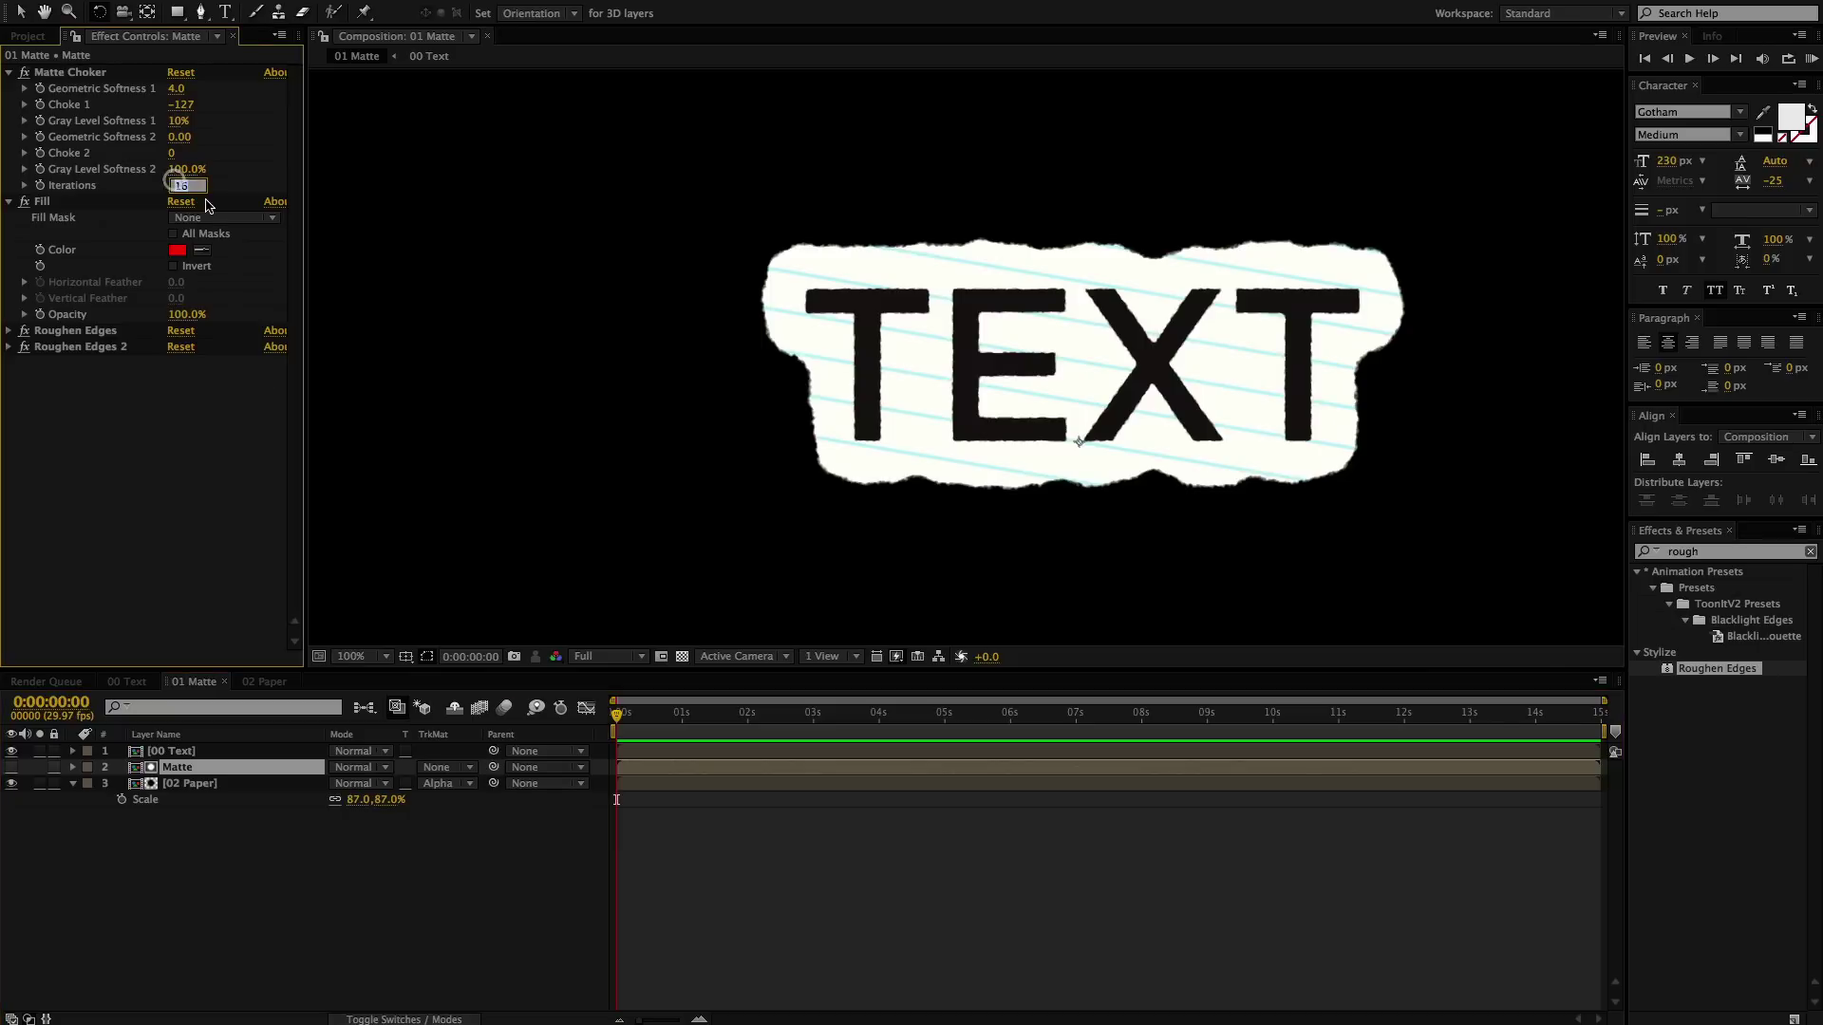
{"action": "key", "text": "Down"}
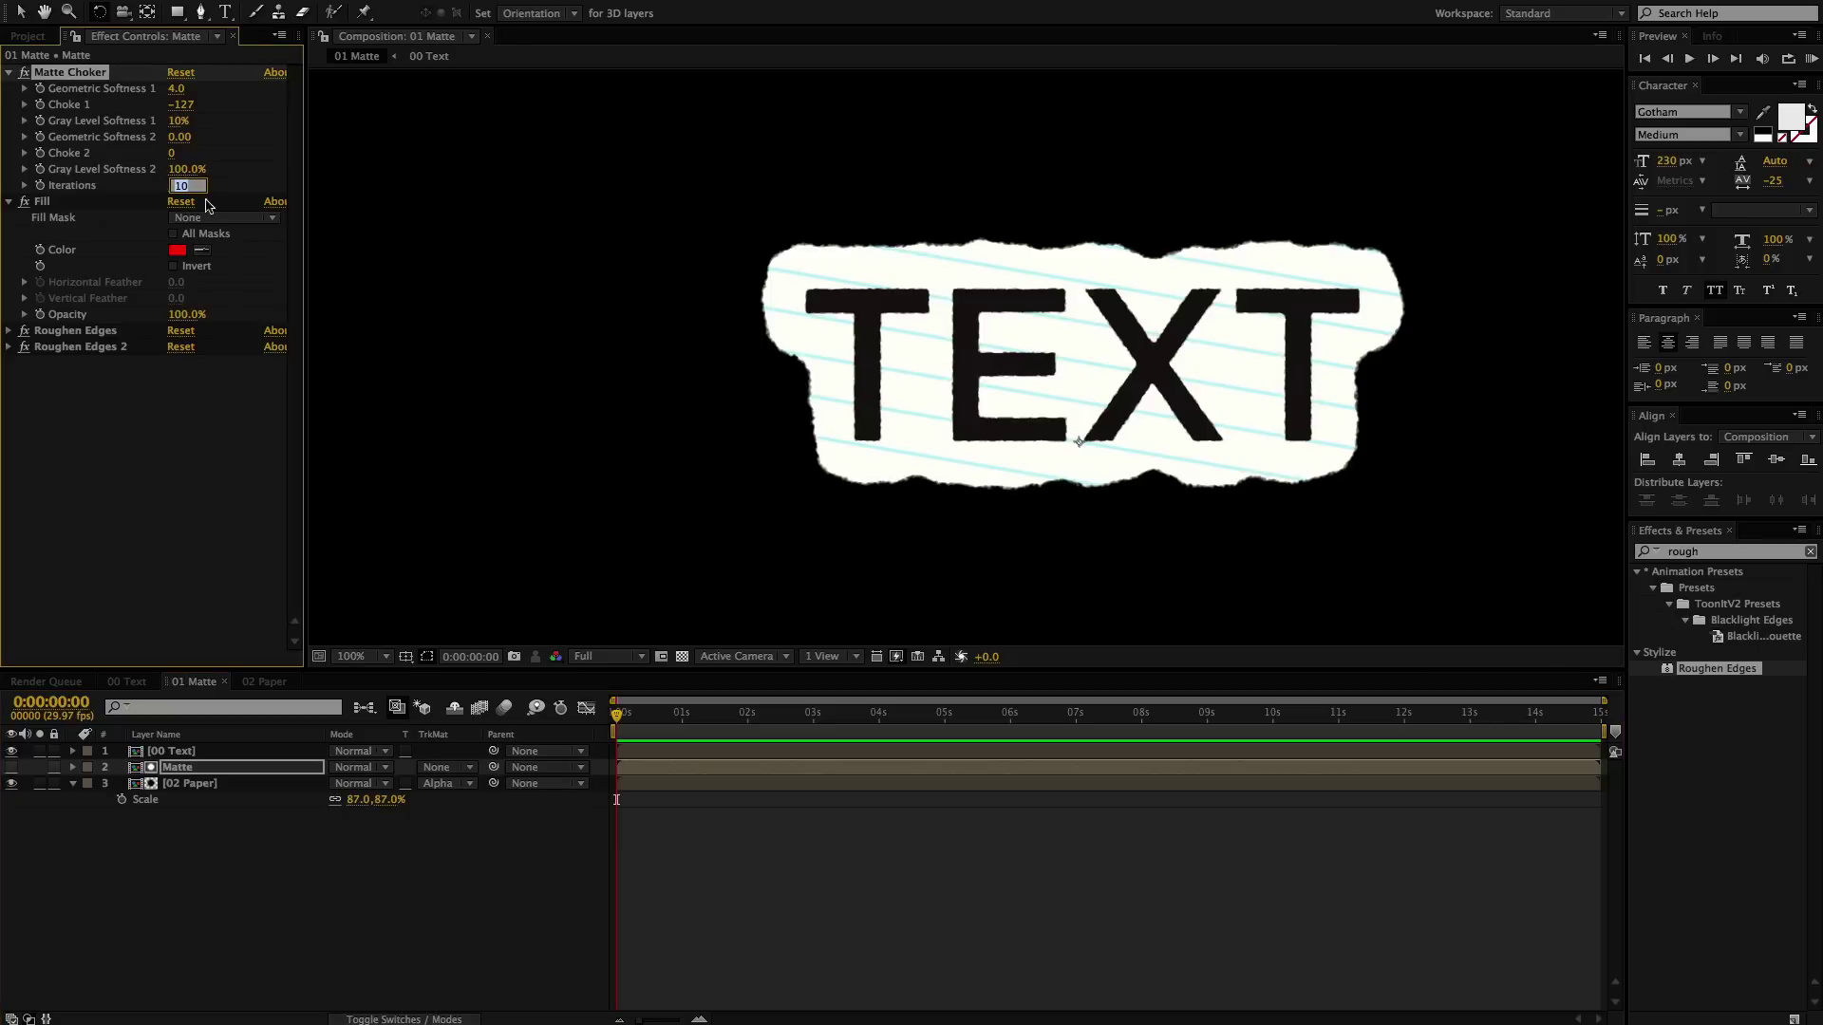
{"action": "key", "text": "Down"}
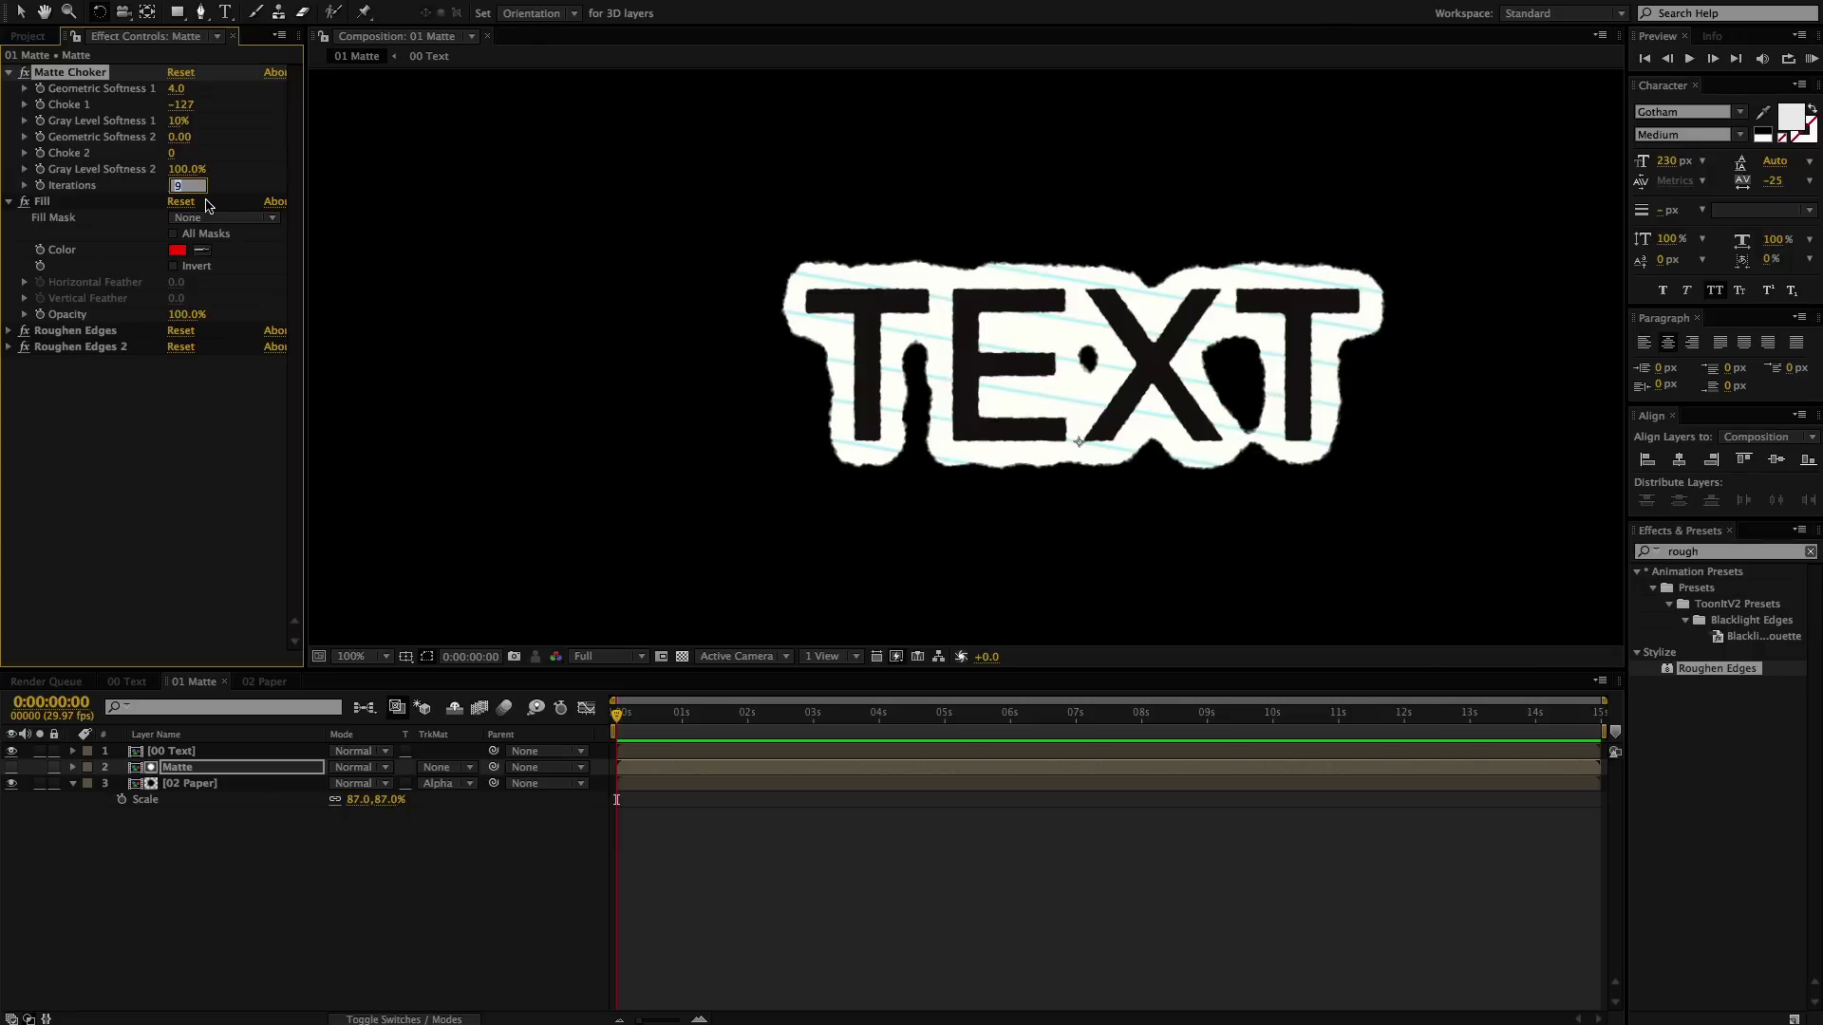
{"action": "left_click", "coordinate": [927, 967]}
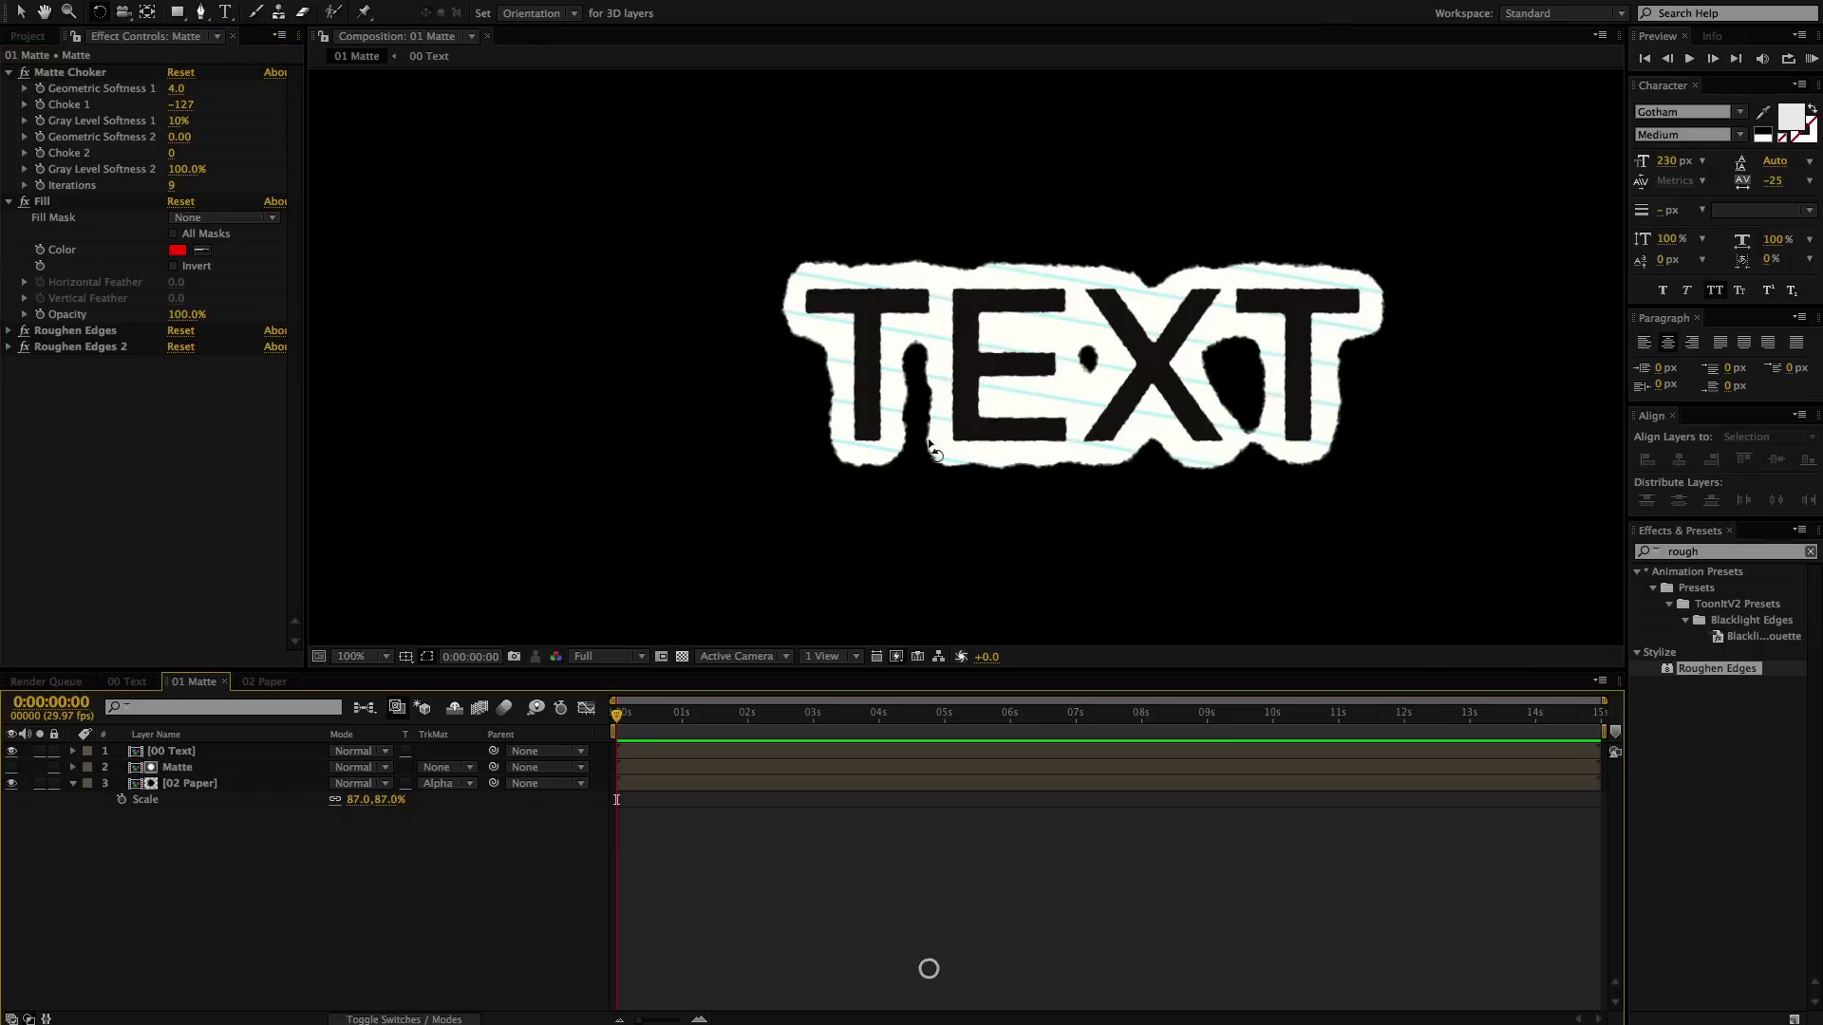
{"action": "left_click_drag", "start_coordinate": [1007, 343], "coordinate": [936, 381]}
{"action": "key", "text": "v"}
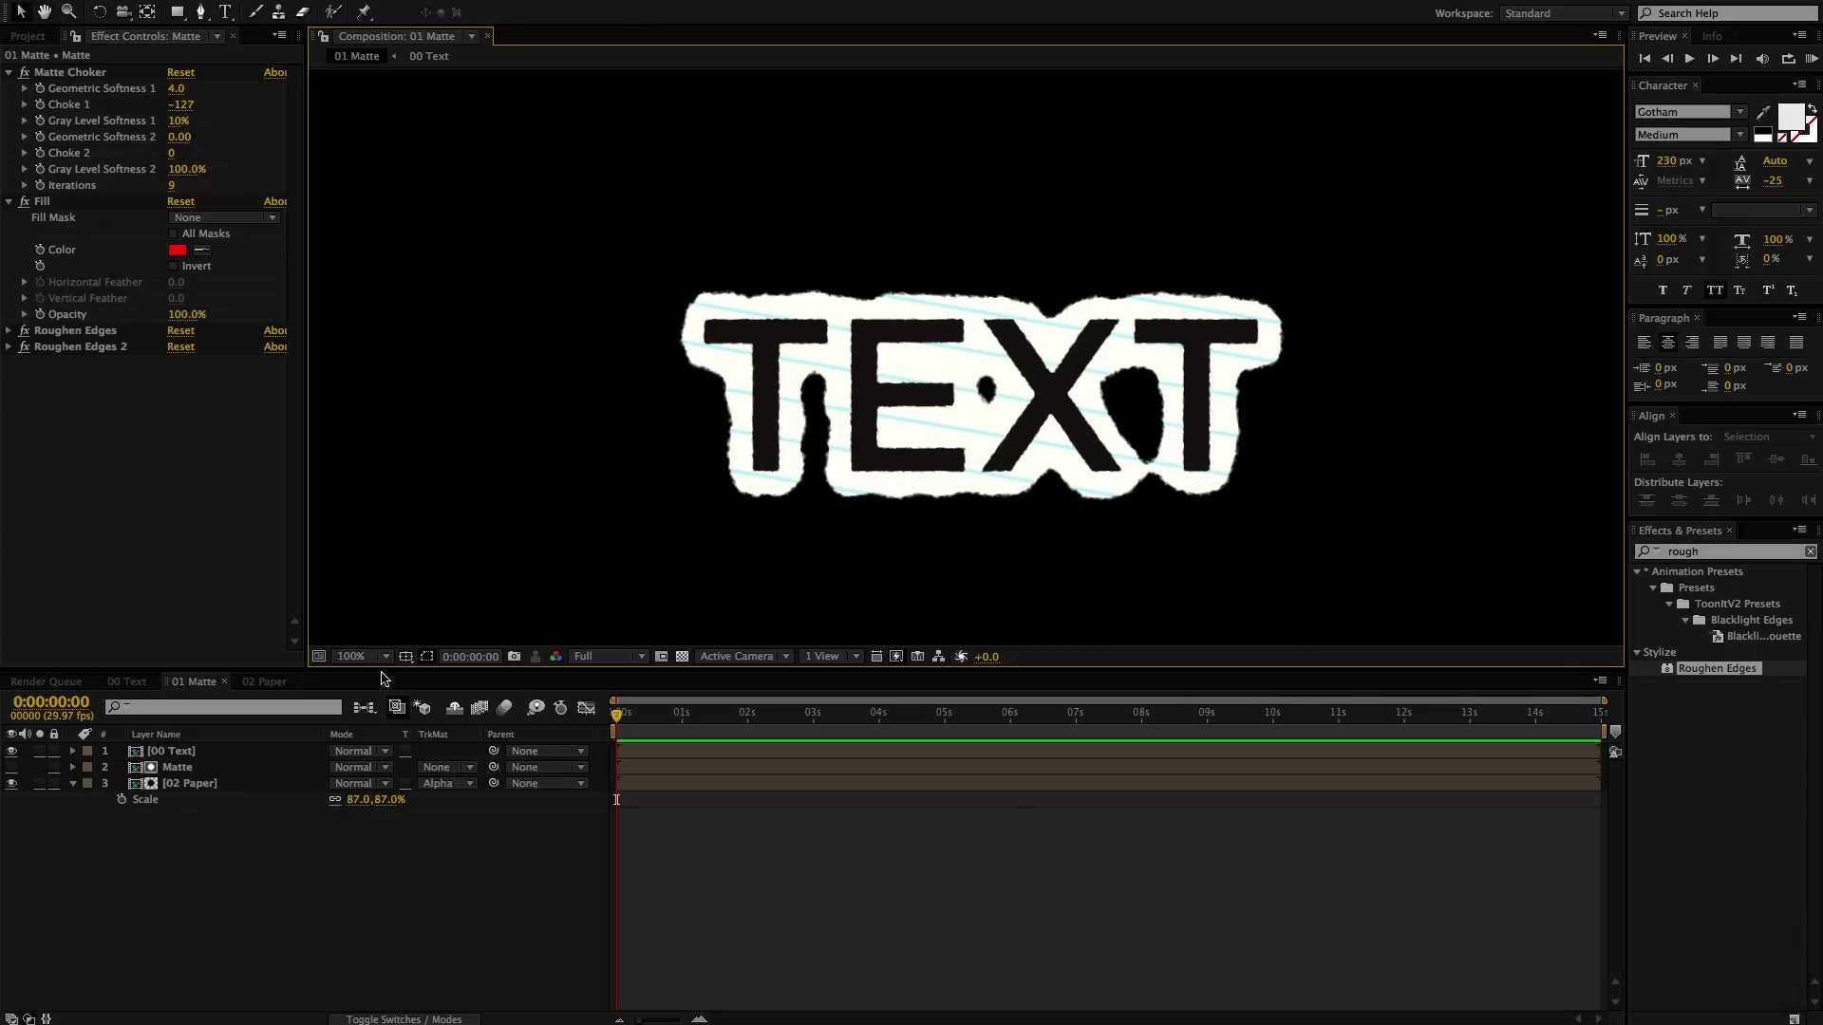
- Replace the wording in the 00 Text composition with "change" and check the updated torn paper effect in 01 Matte
{"action": "left_click", "coordinate": [137, 684]}
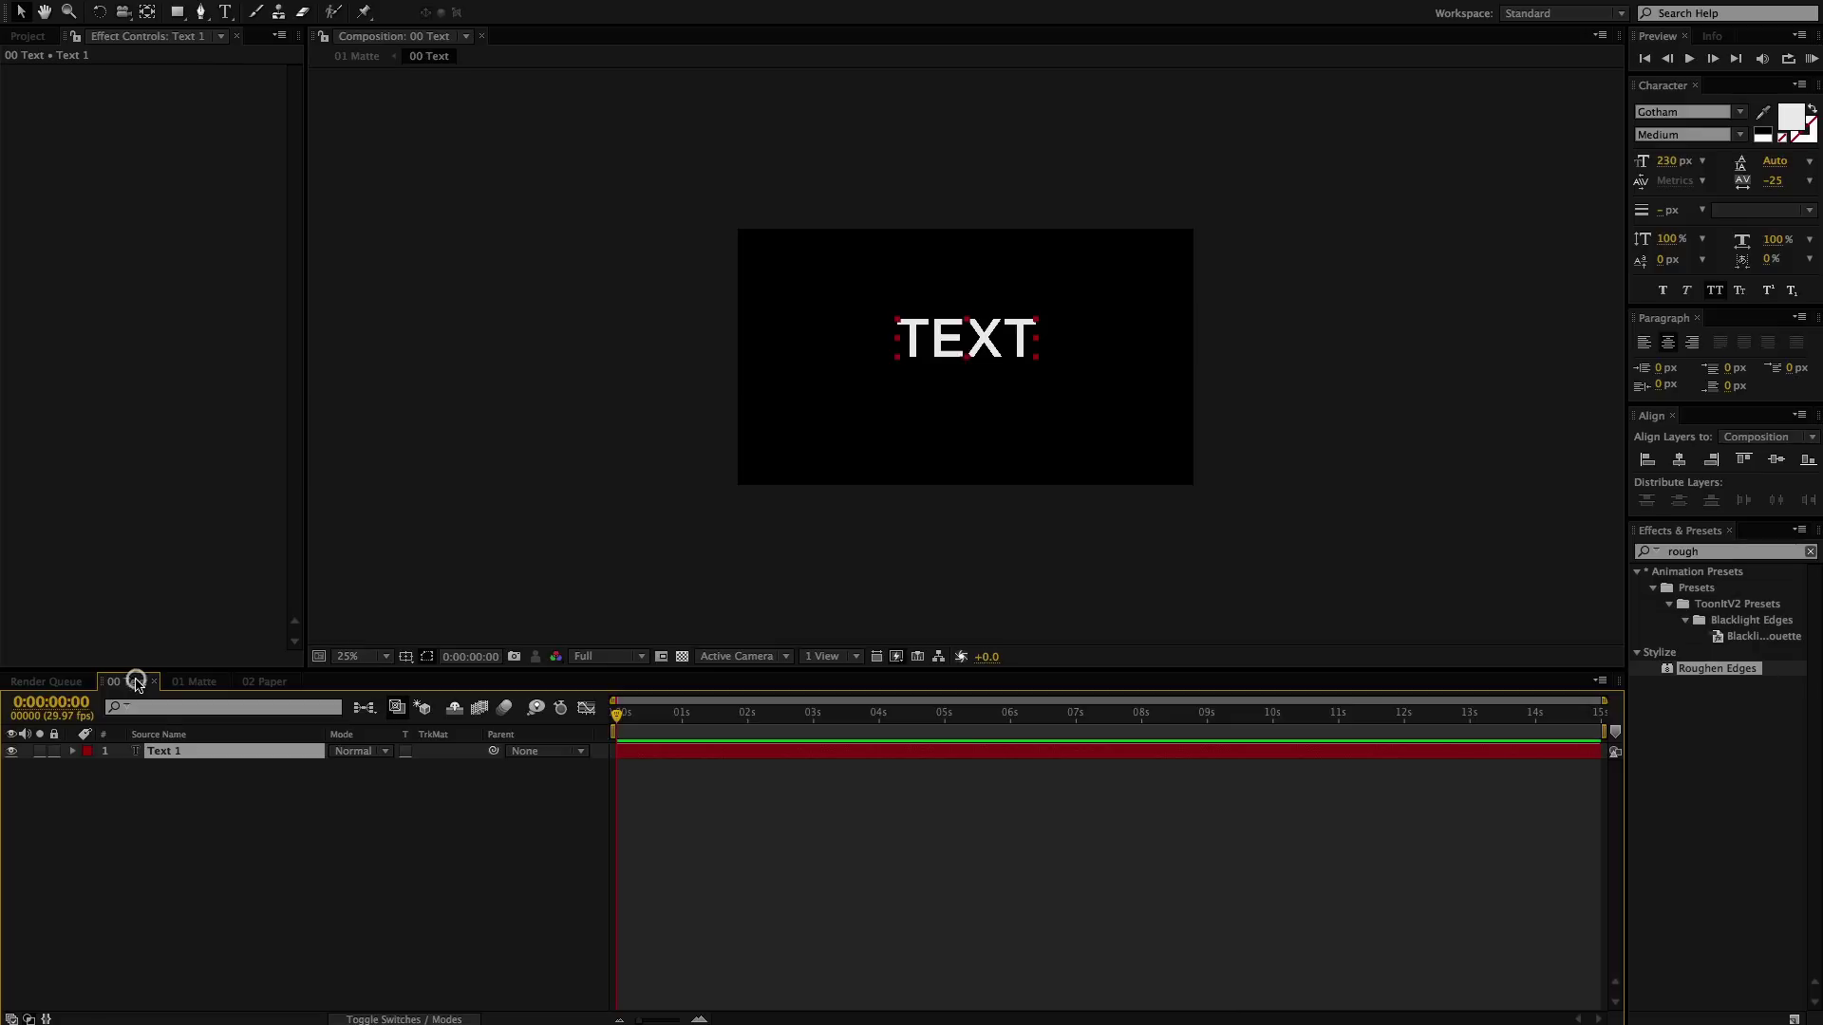
{"action": "double_click", "coordinate": [174, 750]}
{"action": "type", "text": "change"}
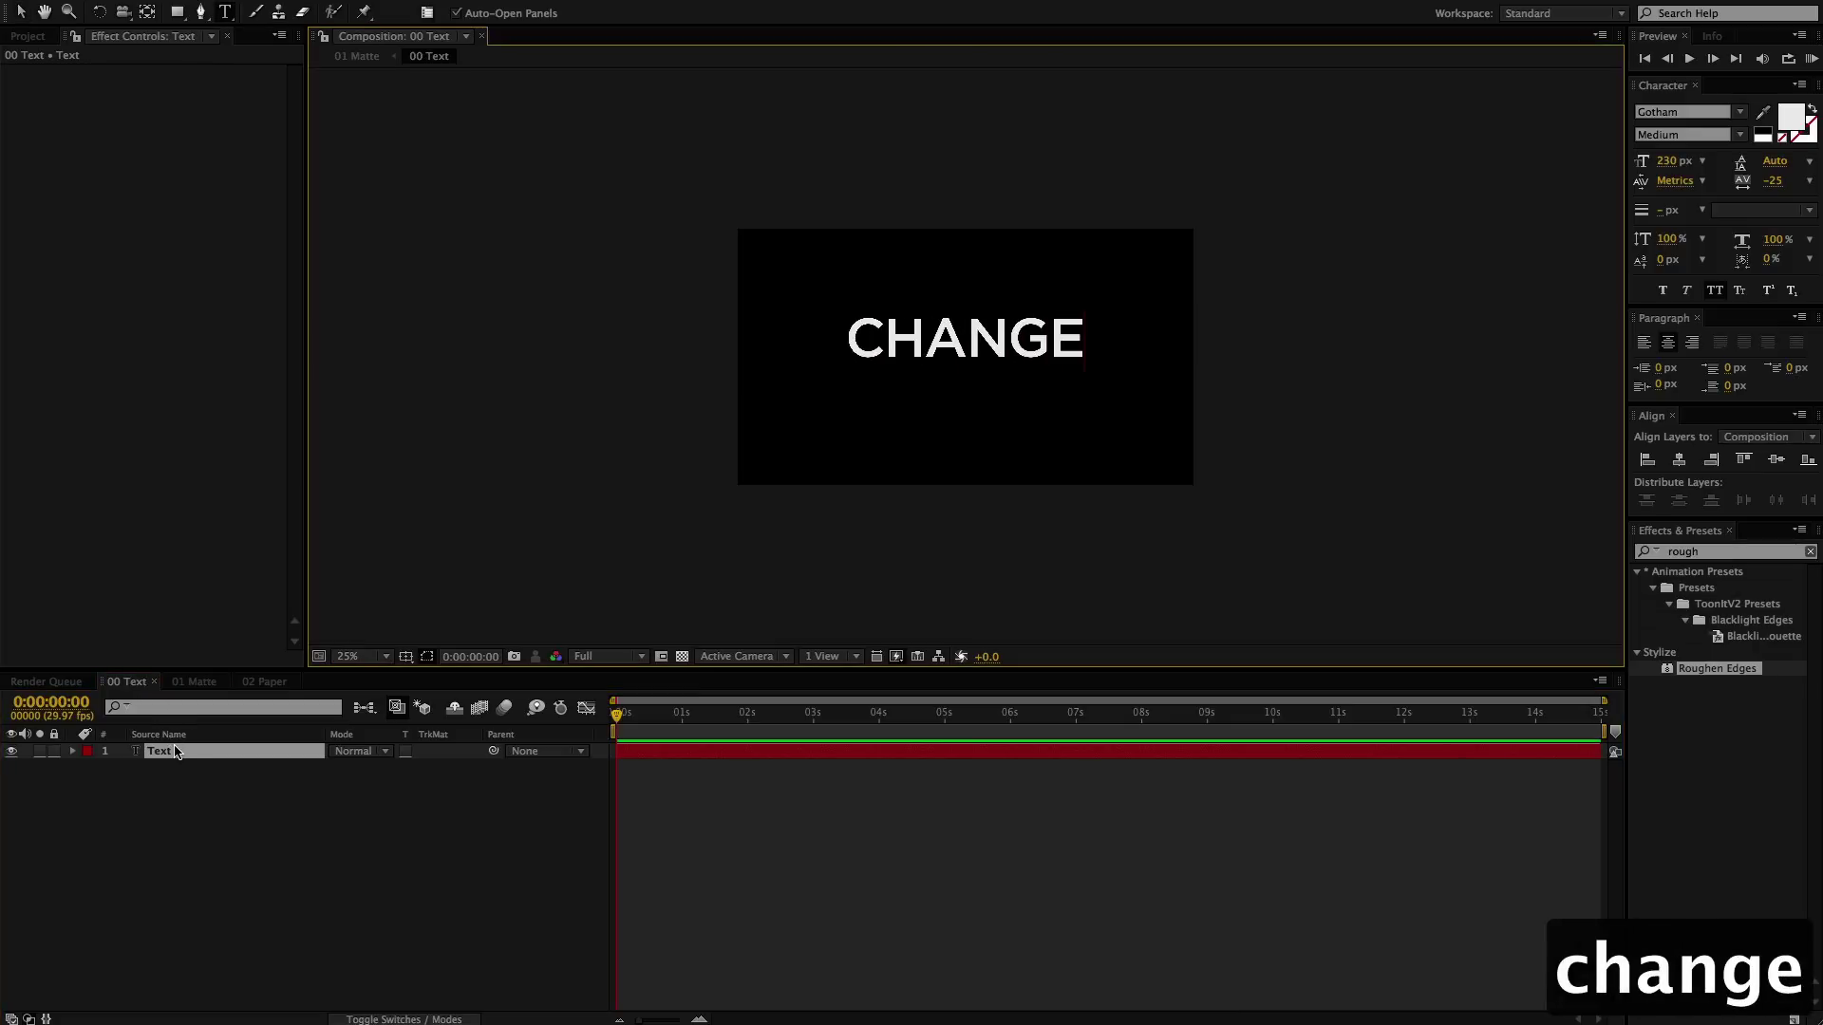
{"action": "left_click", "coordinate": [263, 682]}
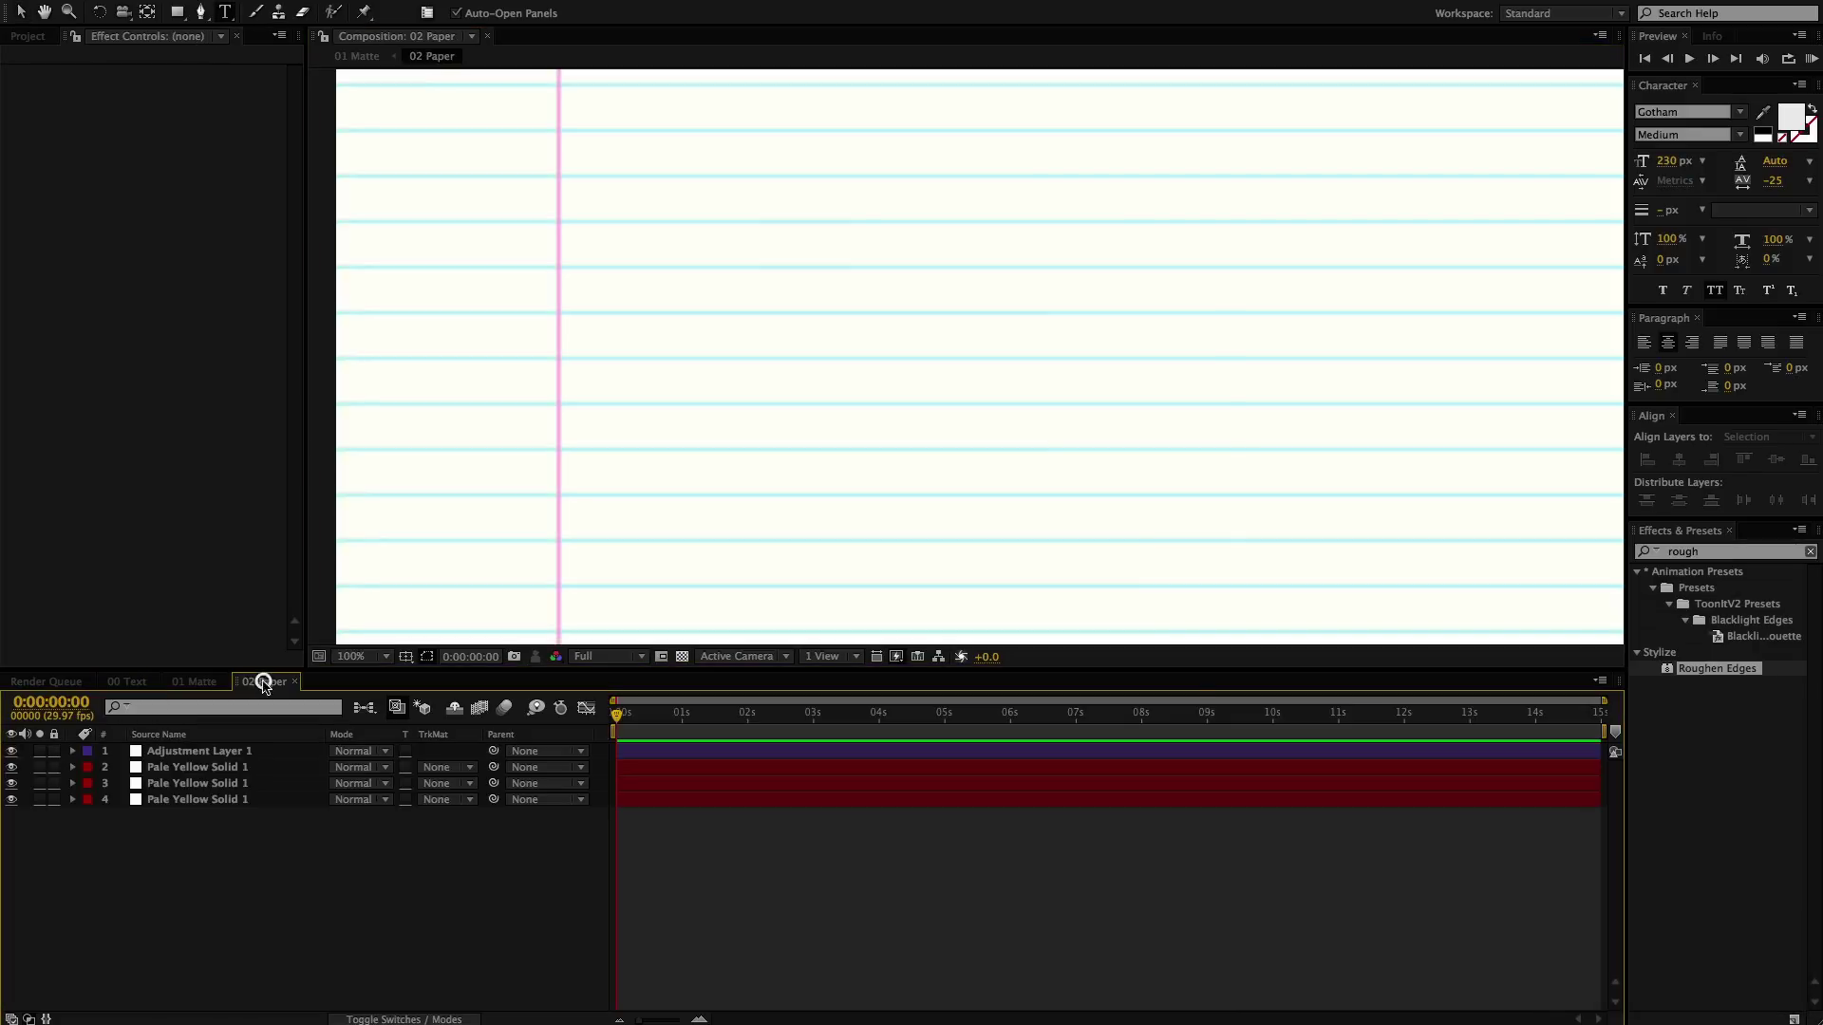
{"action": "left_click", "coordinate": [193, 681]}
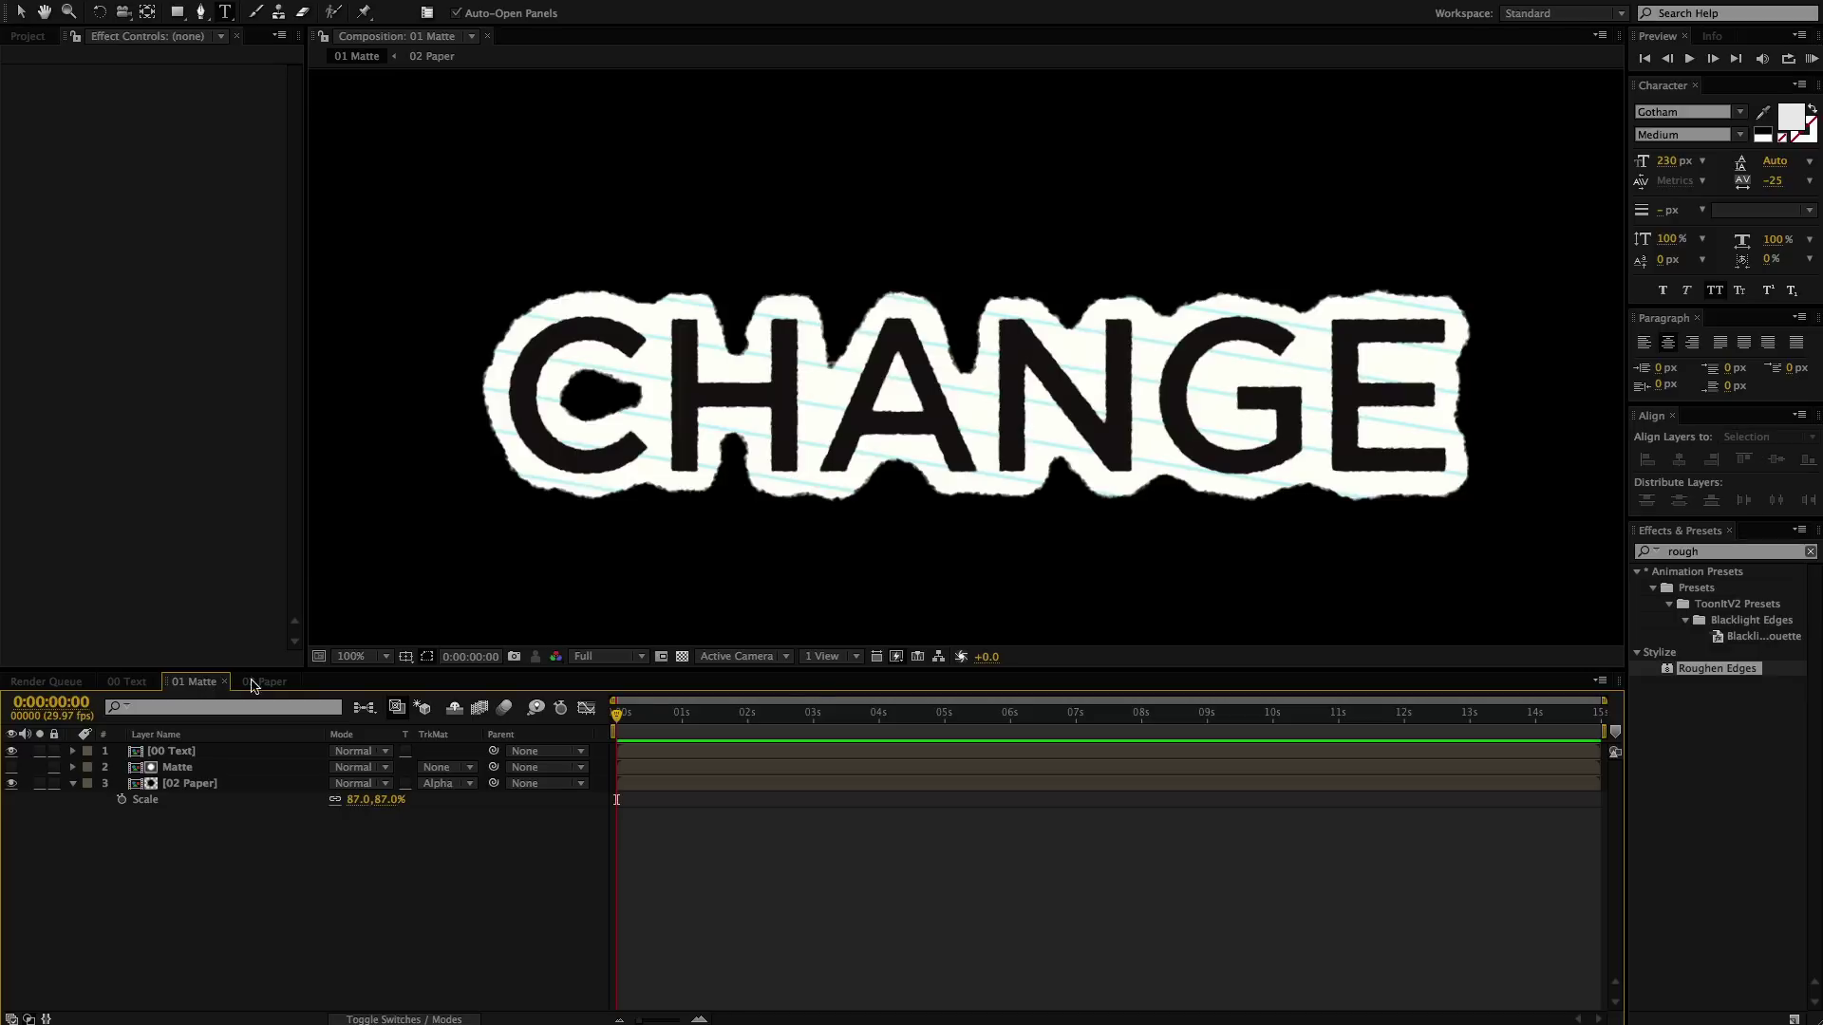
{"action": "key", "text": "v"}
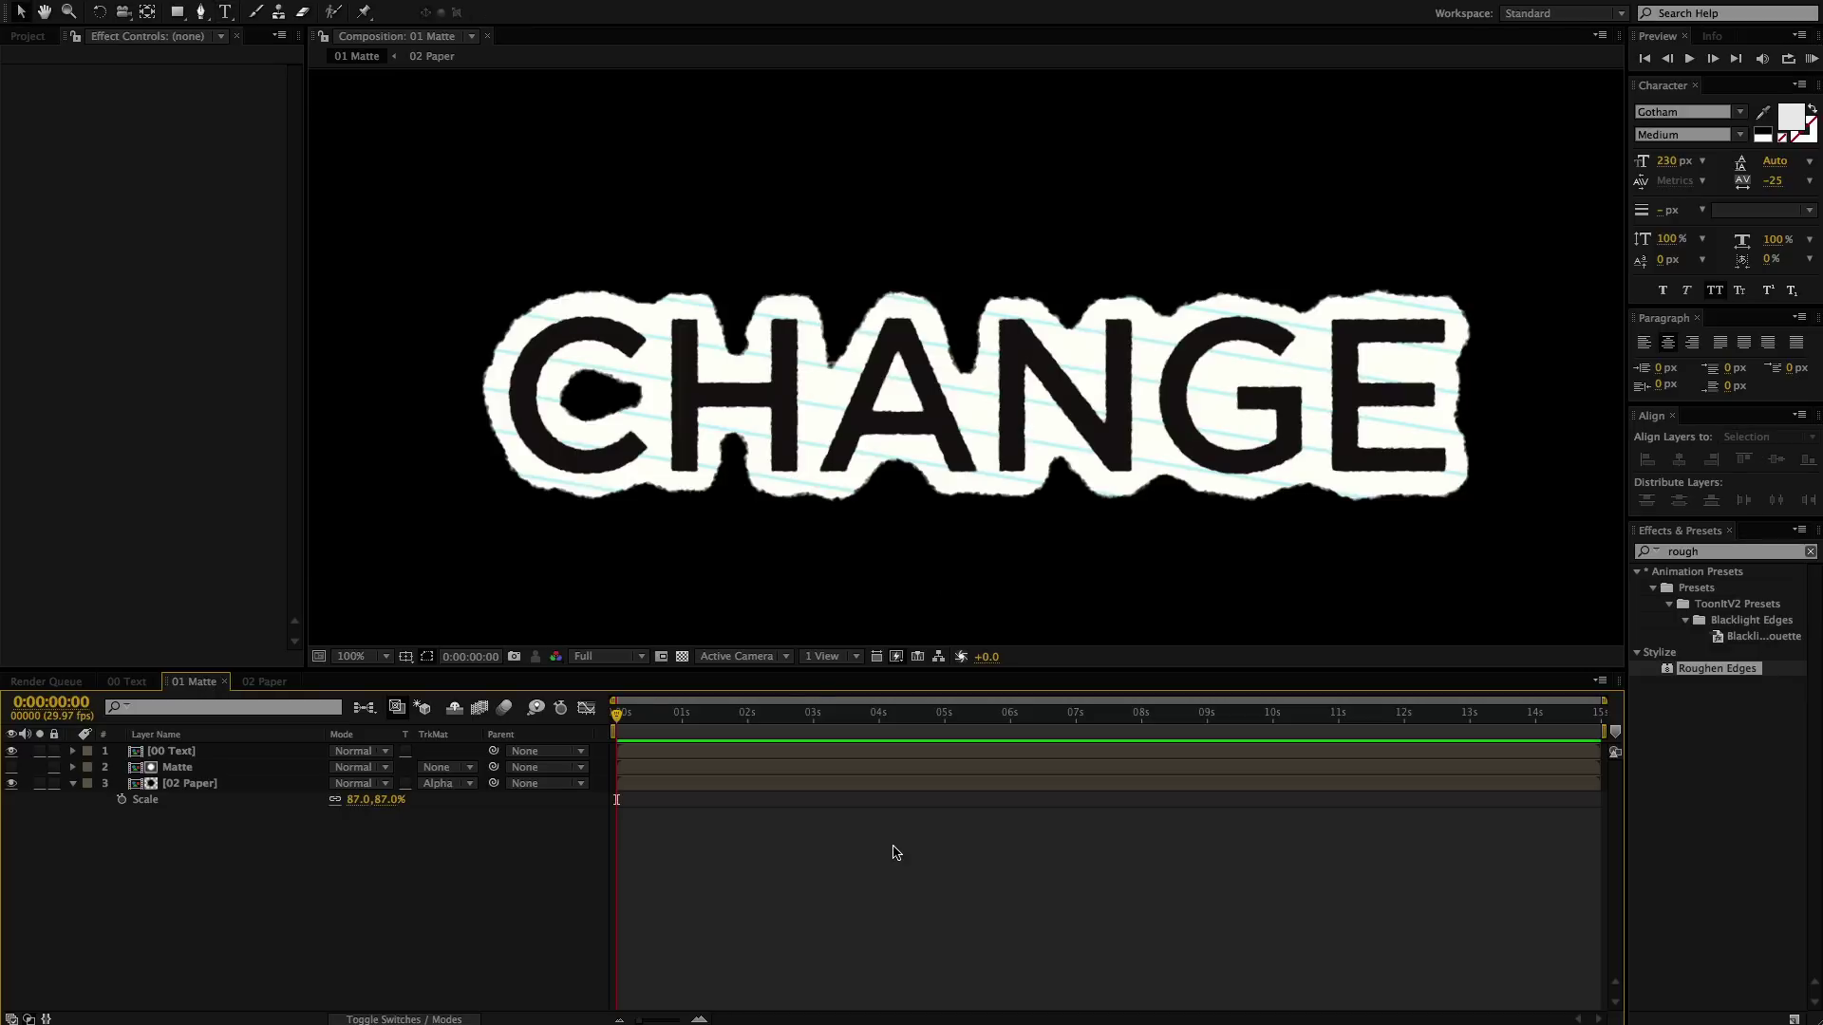